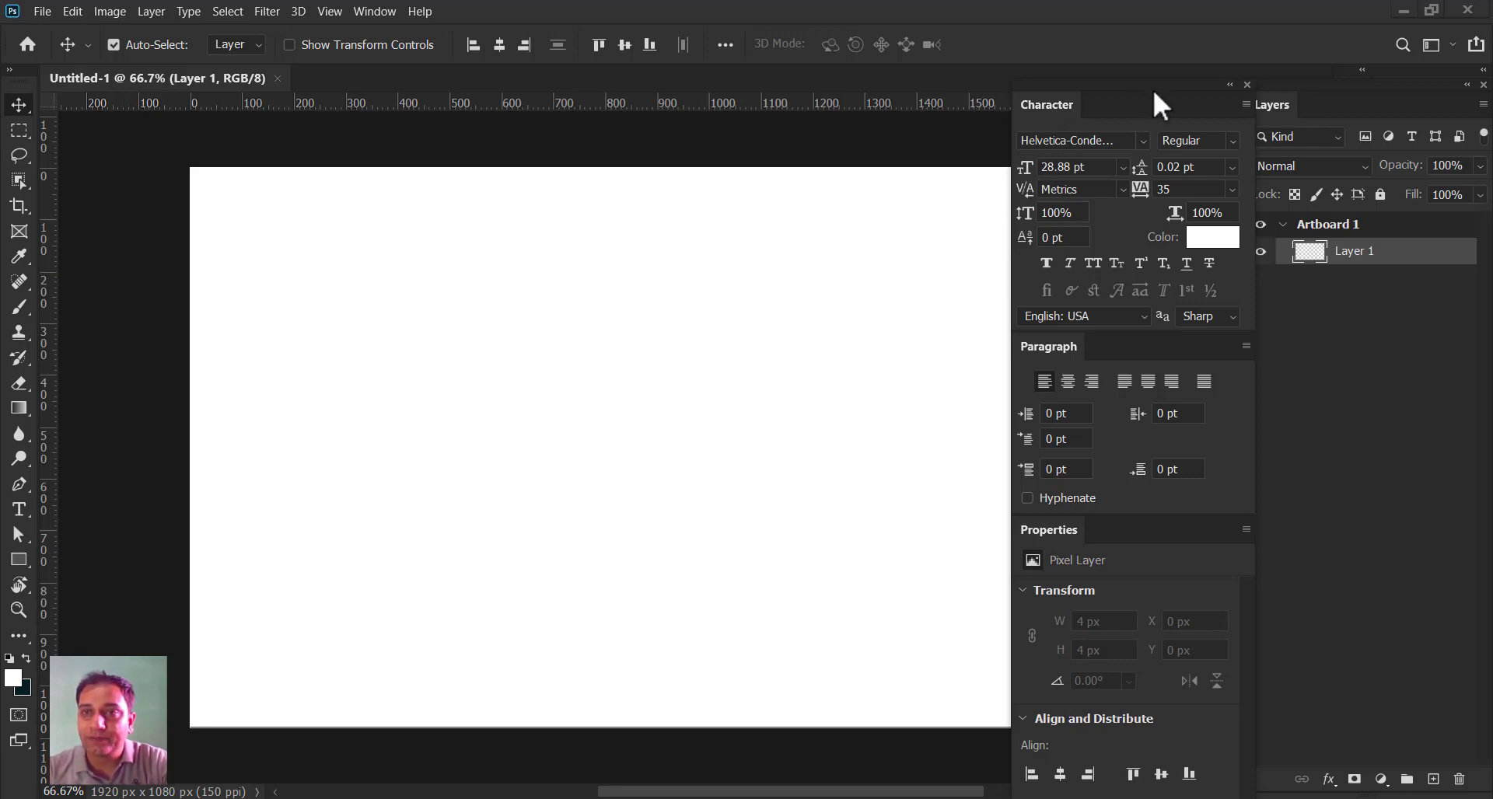
{"action": "mouse_move", "coordinate": [1154, 91]}
{"action": "left_mouse_down"}
{"action": "mouse_move", "coordinate": [1116, 91]}
{"action": "mouse_move", "coordinate": [1143, 90]}
{"action": "left_mouse_up"}
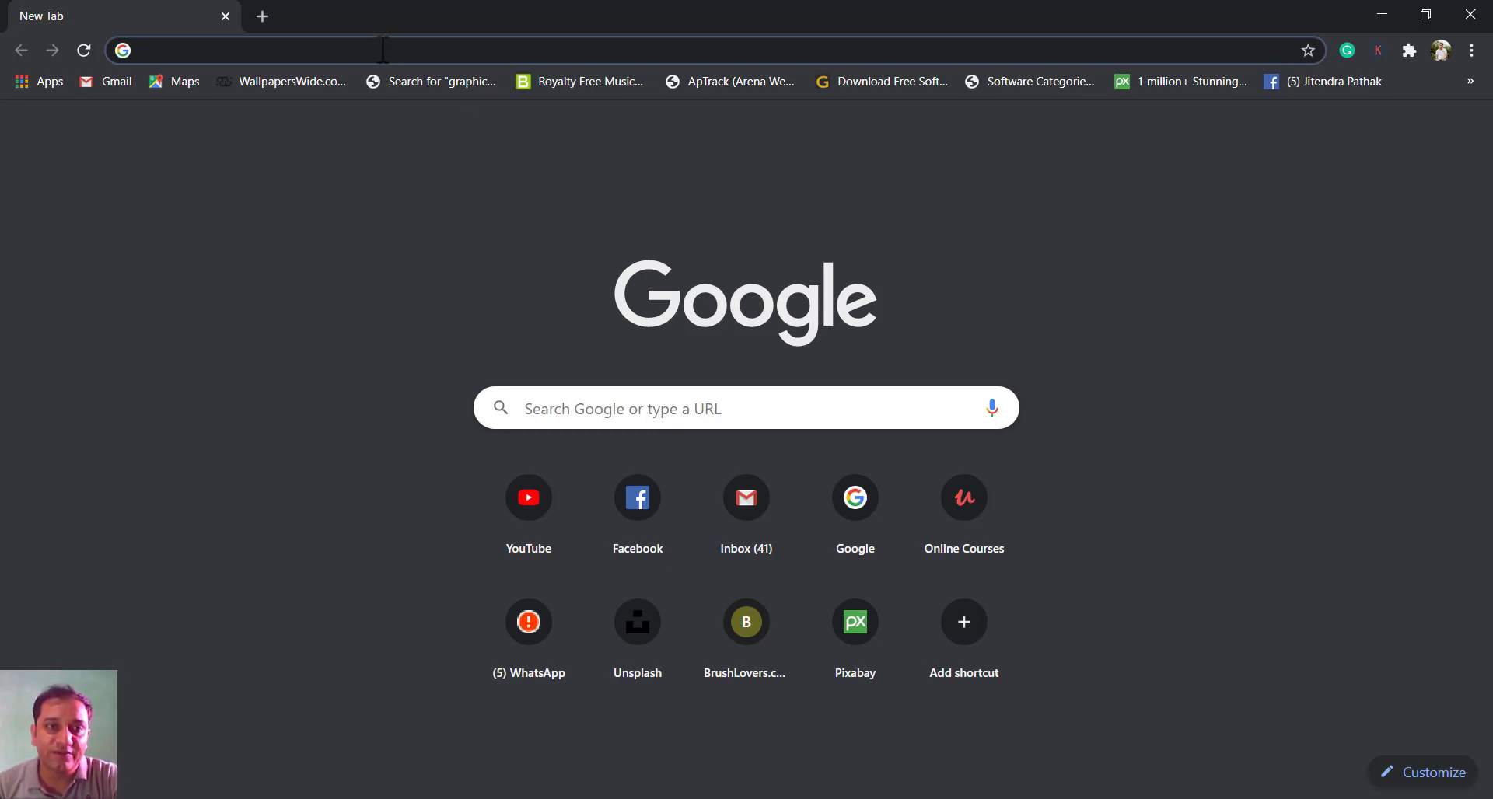
- In the Chrome browser, open pixabay.com and look through the free images on its home page
{"action": "left_click", "coordinate": [382, 50]}
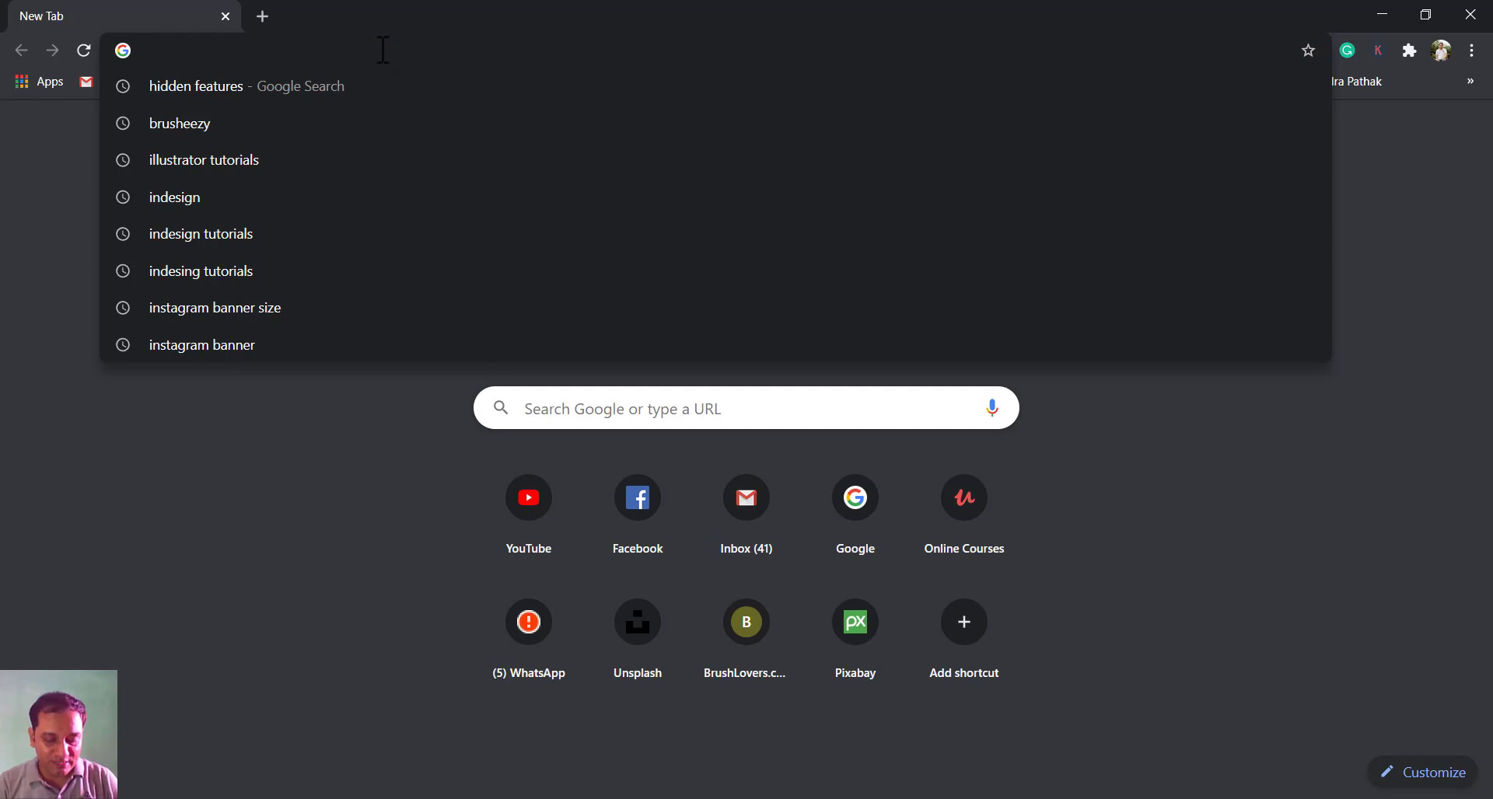
{"action": "type", "text": "pixabay.com"}
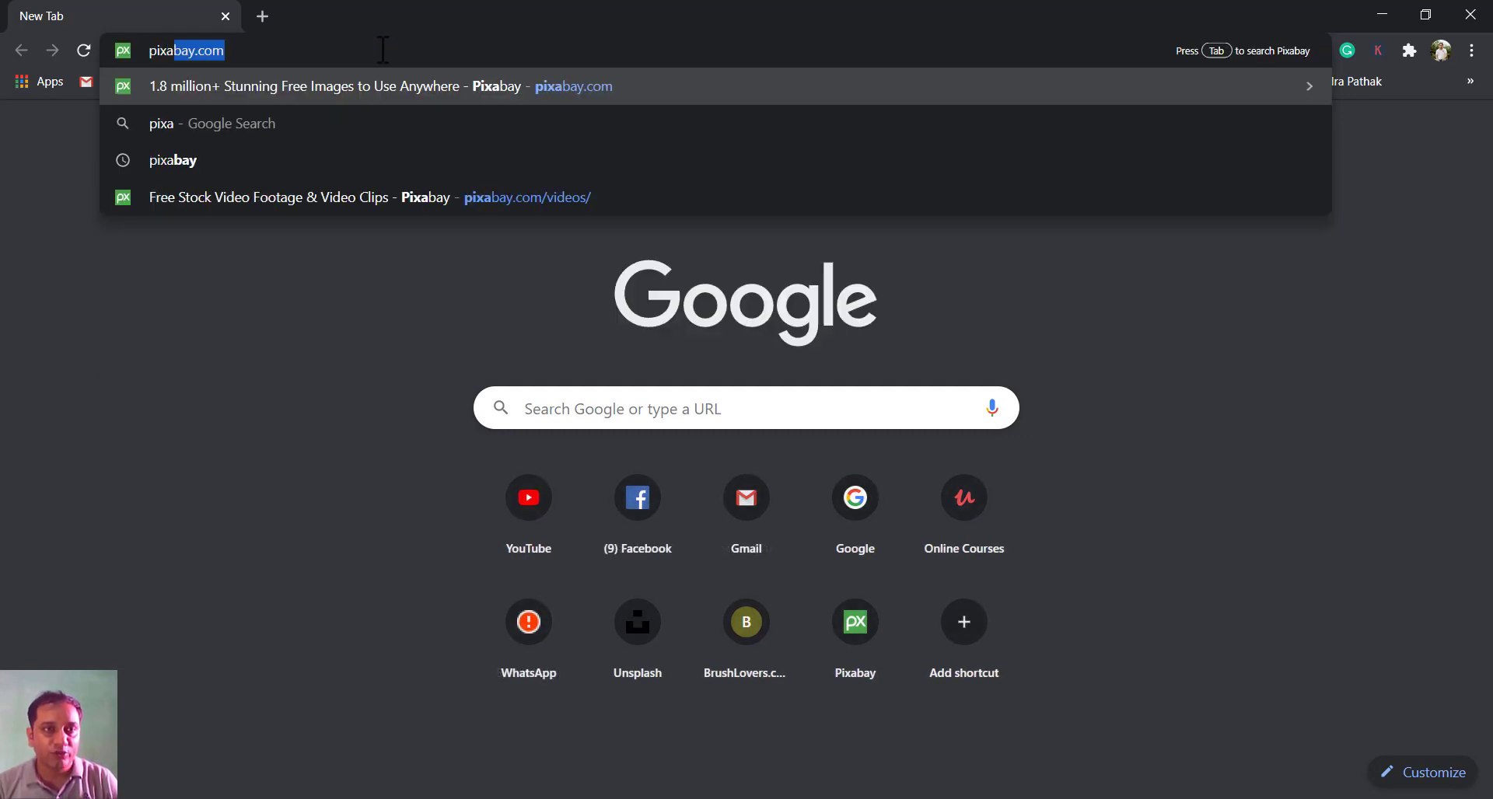
{"action": "left_click", "coordinate": [389, 87]}
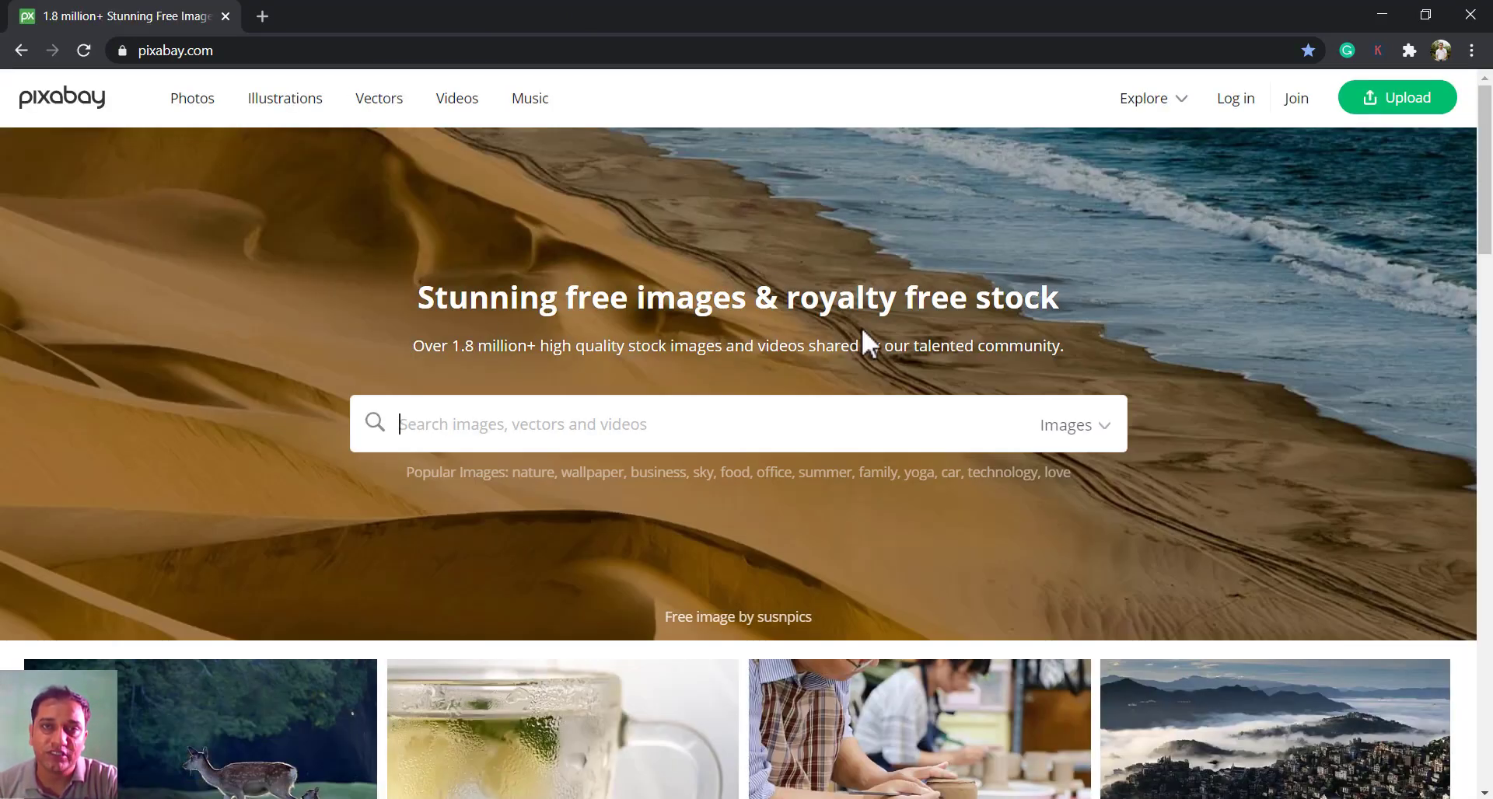
{"action": "left_click_drag", "start_coordinate": [1485, 221], "coordinate": [1485, 489]}
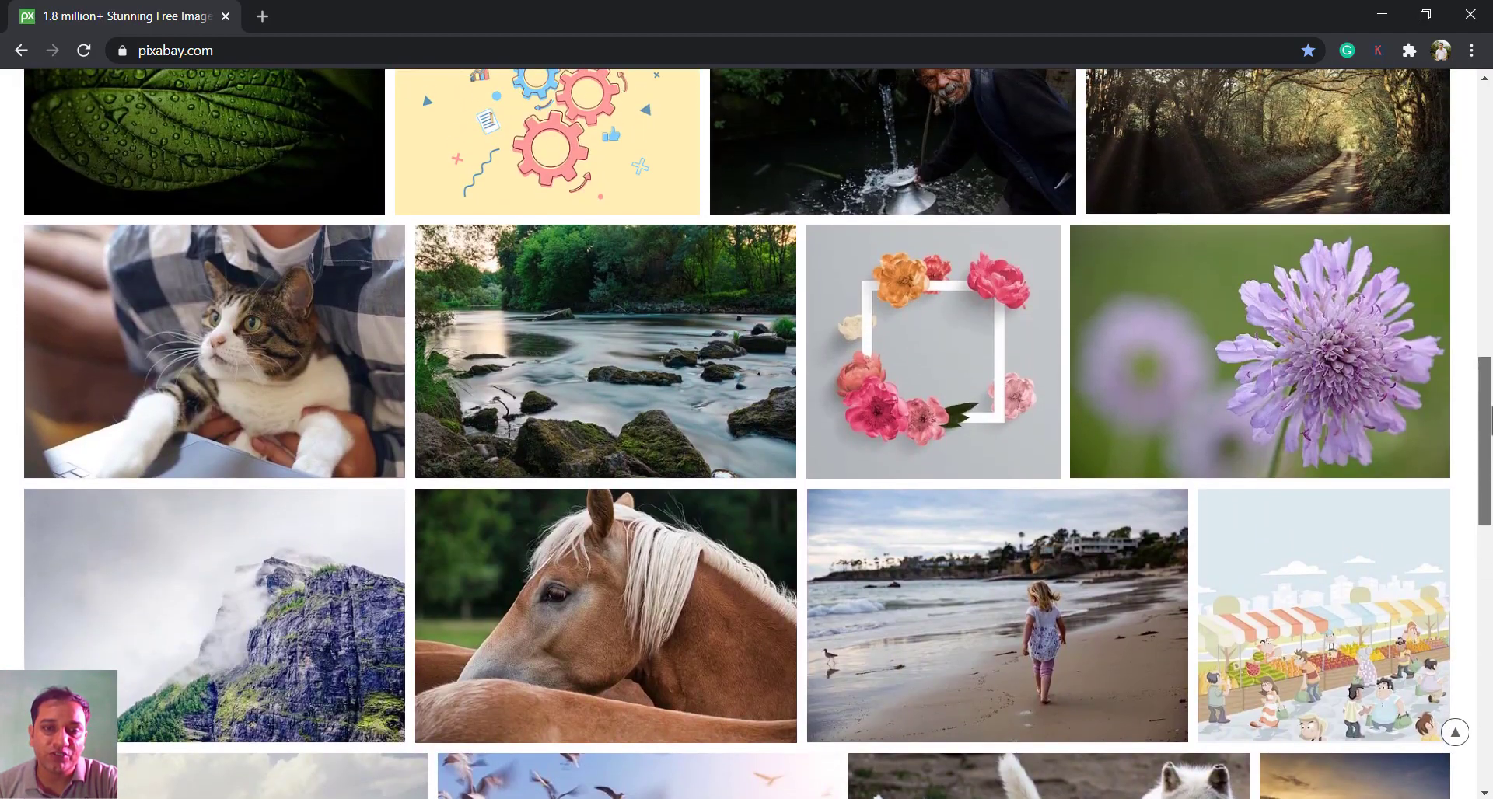
{"action": "left_click_drag", "start_coordinate": [1489, 416], "coordinate": [1483, 193]}
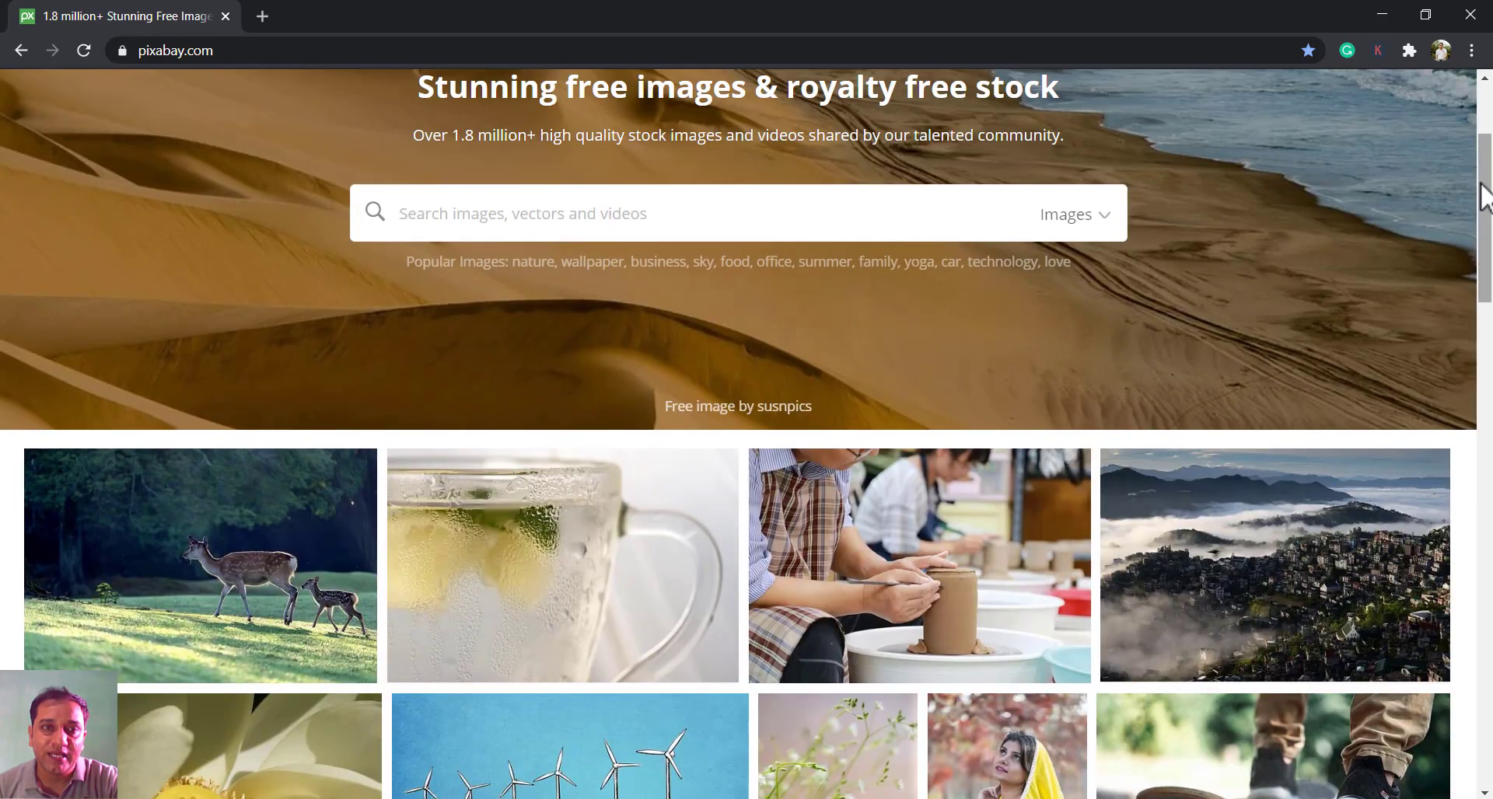
- Search Pixabay images for "kid"
{"action": "left_click", "coordinate": [1099, 230]}
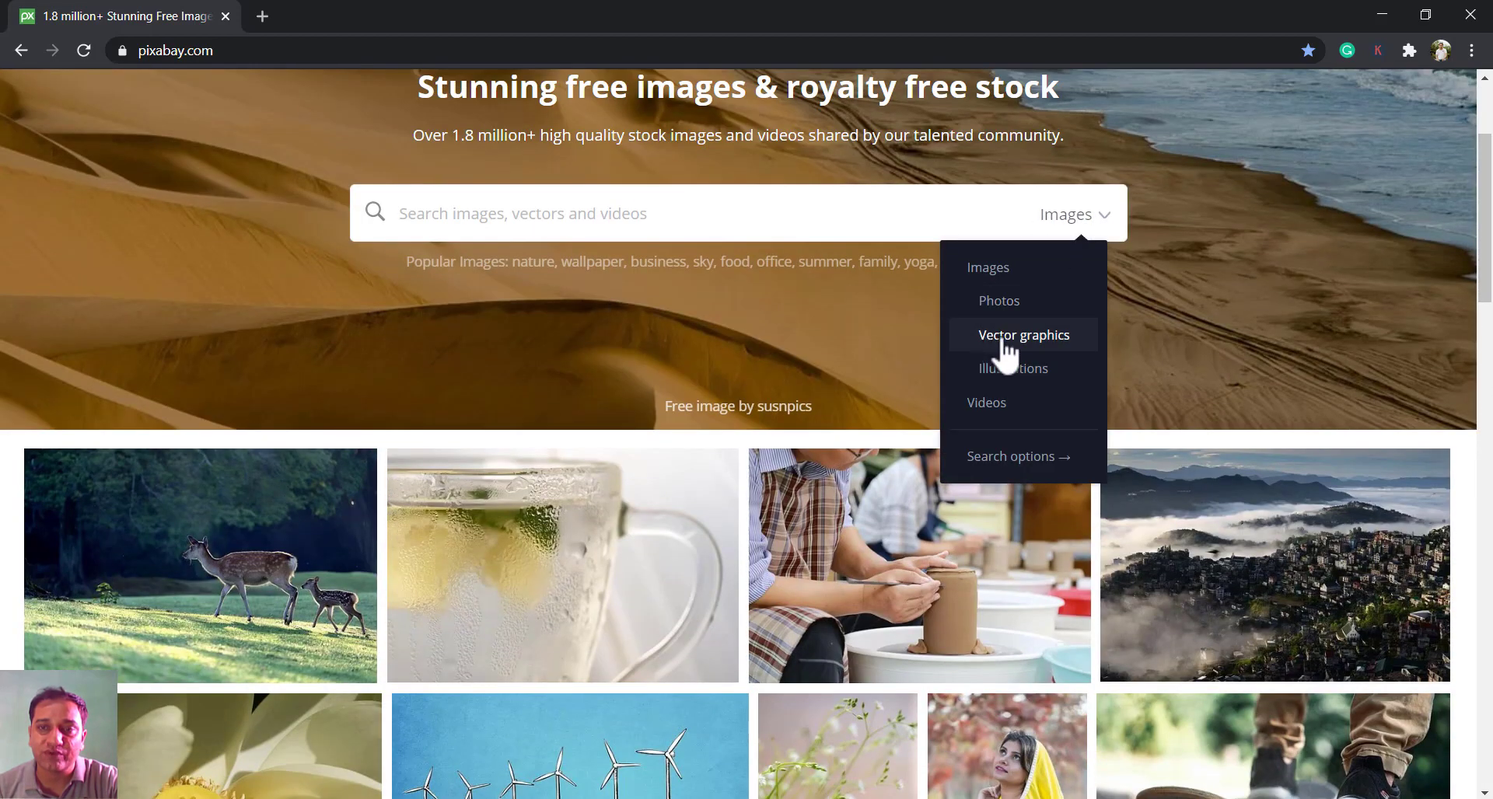
{"action": "left_click", "coordinate": [814, 210]}
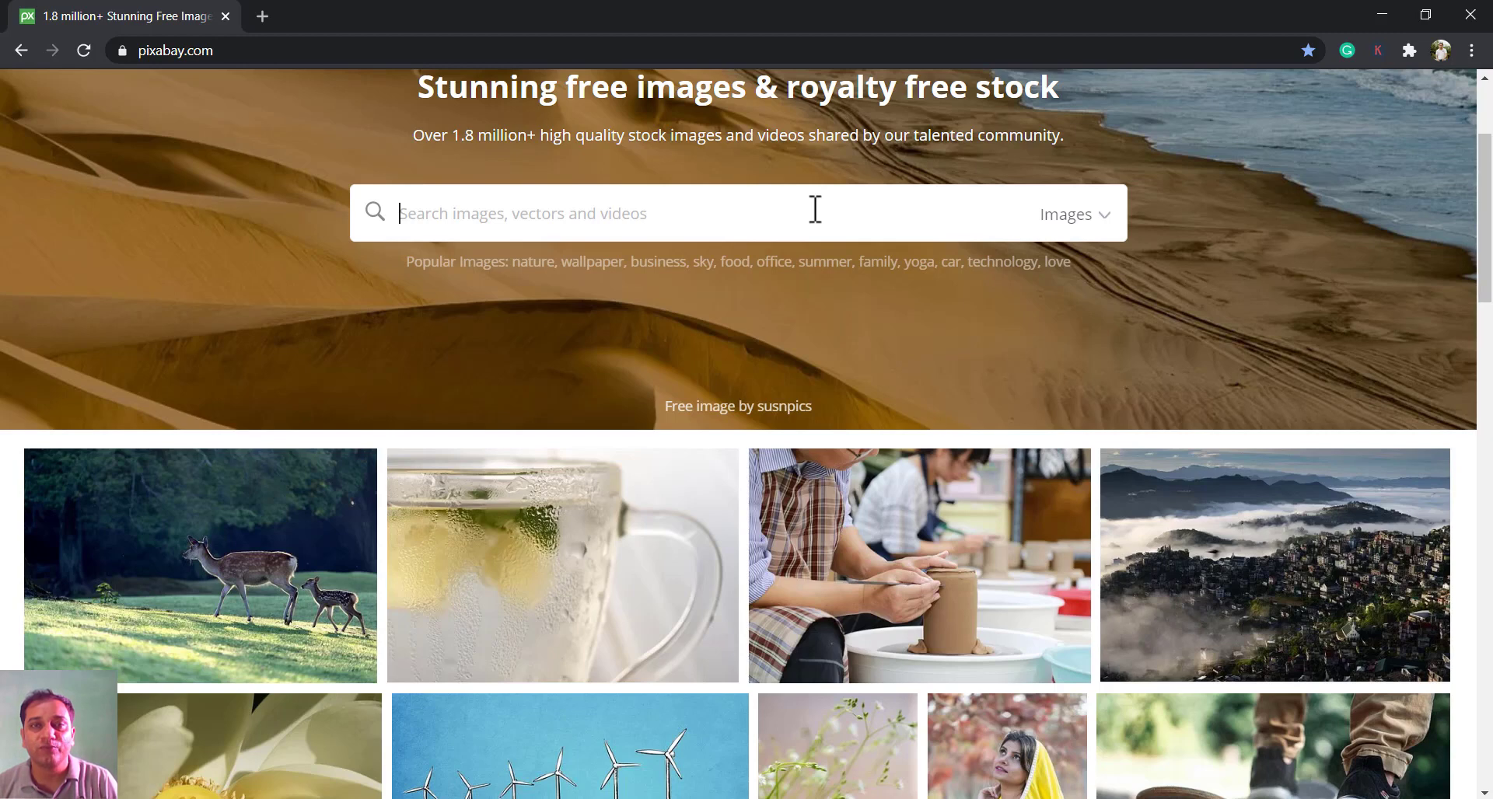
{"action": "type", "text": "kid"}
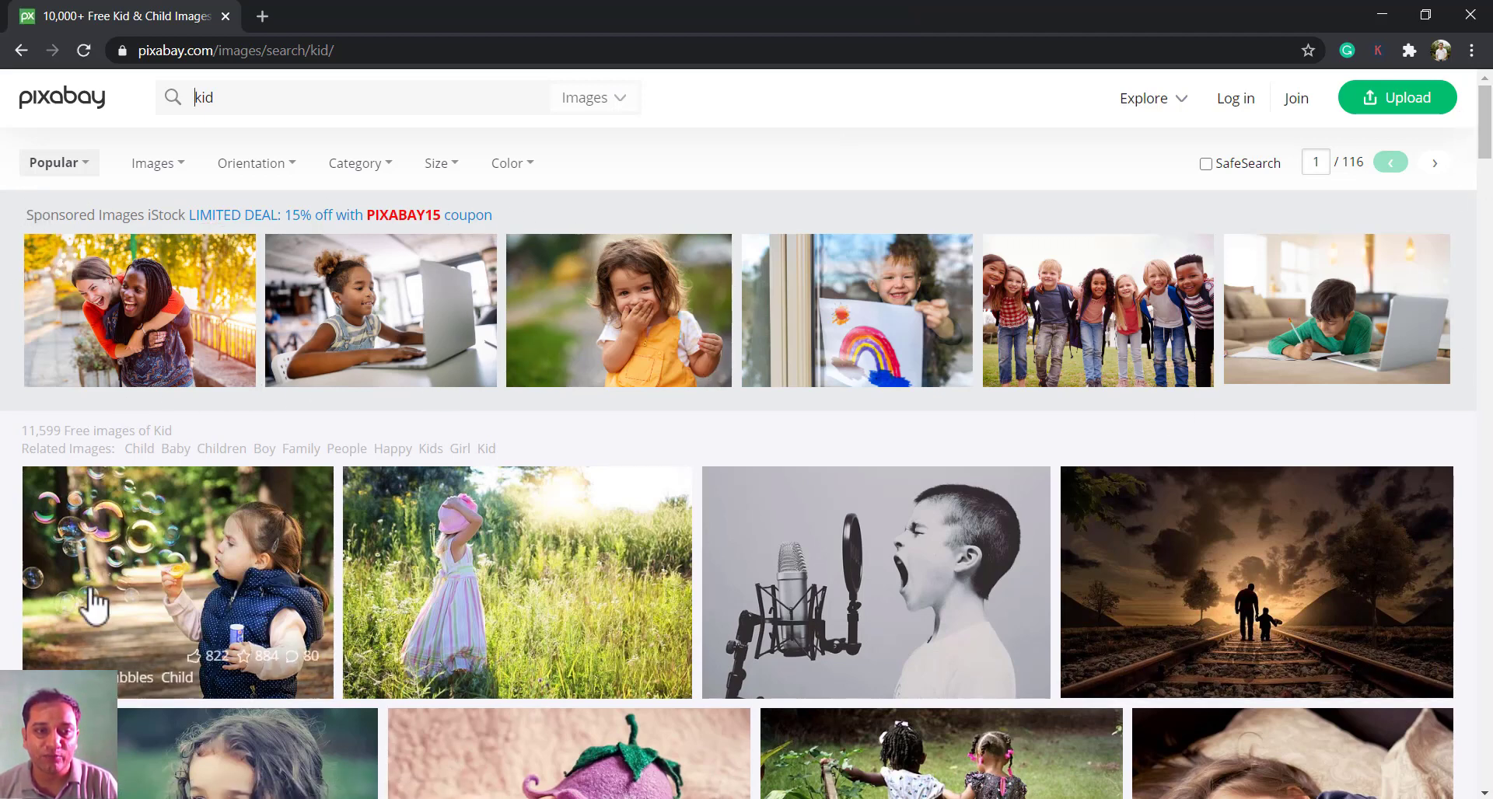
- Browse the search results and open the portrait of the curly-haired boy in the striped shirt
{"action": "left_click_drag", "start_coordinate": [1485, 120], "coordinate": [1491, 265]}
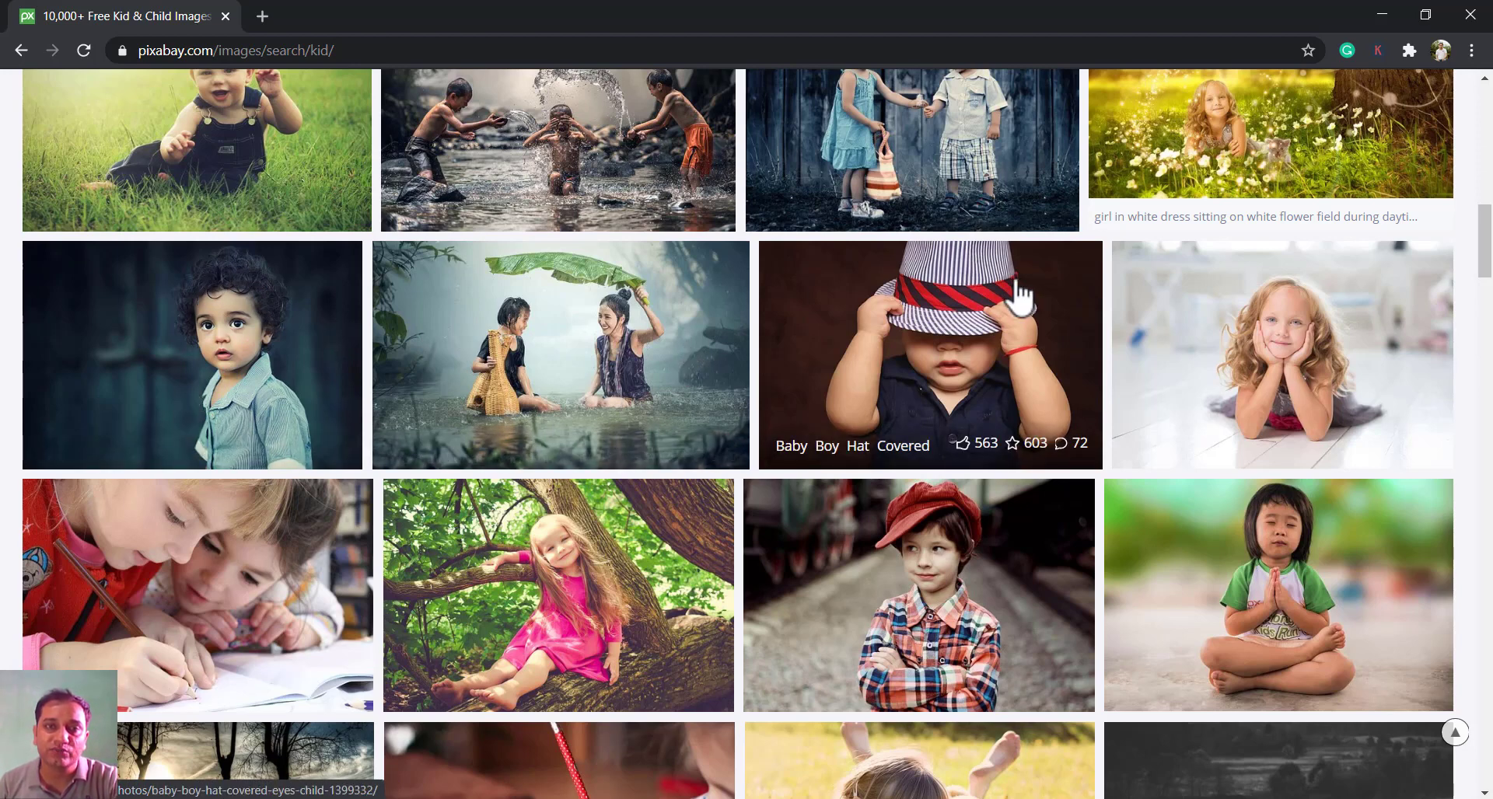
{"action": "scroll", "coordinate": [1460, 296], "scroll_direction": "up", "scroll_amount": 2}
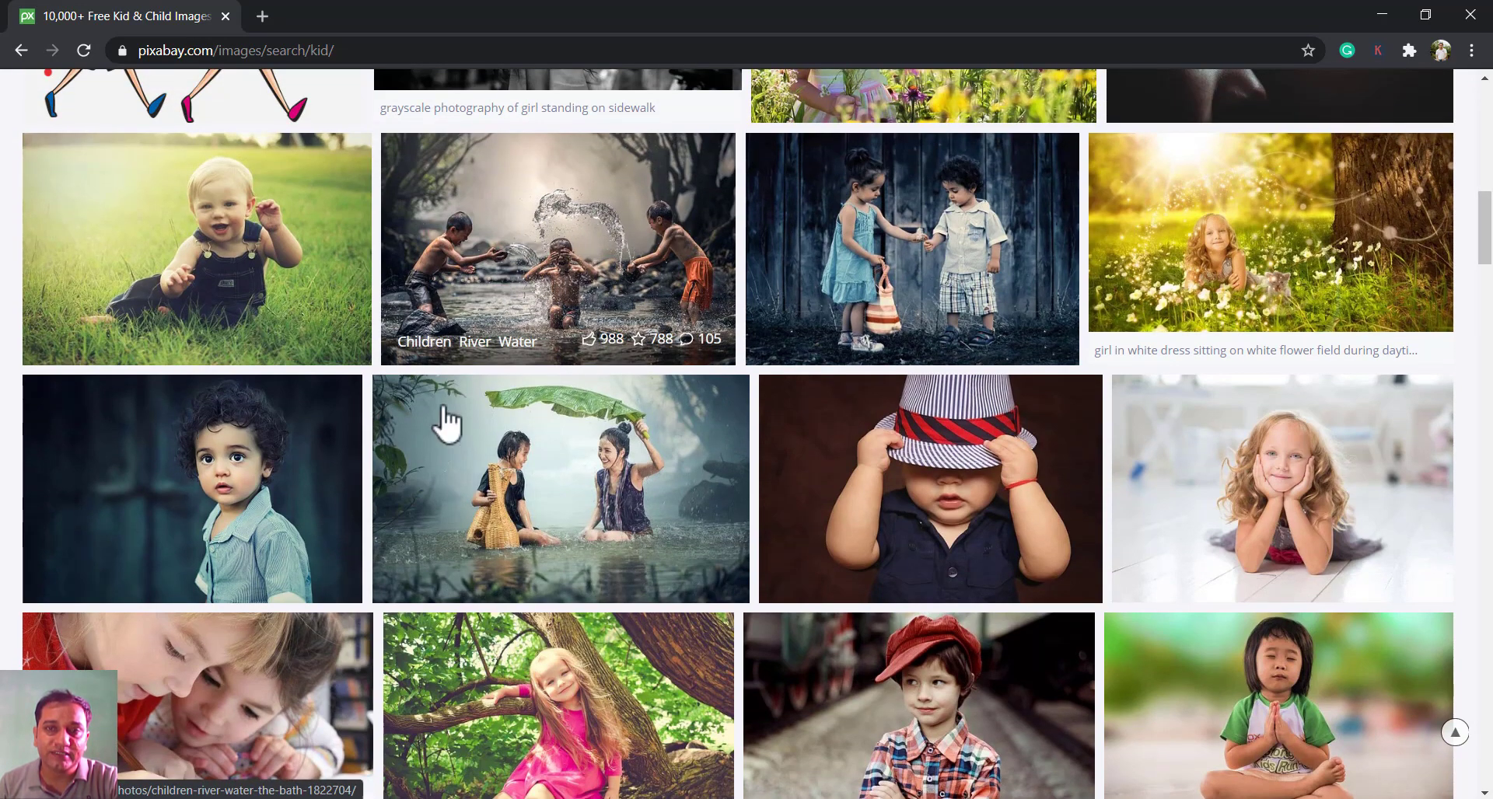
{"action": "right_click", "coordinate": [290, 465]}
{"action": "key", "text": "Escape"}
{"action": "left_click", "coordinate": [286, 460]}
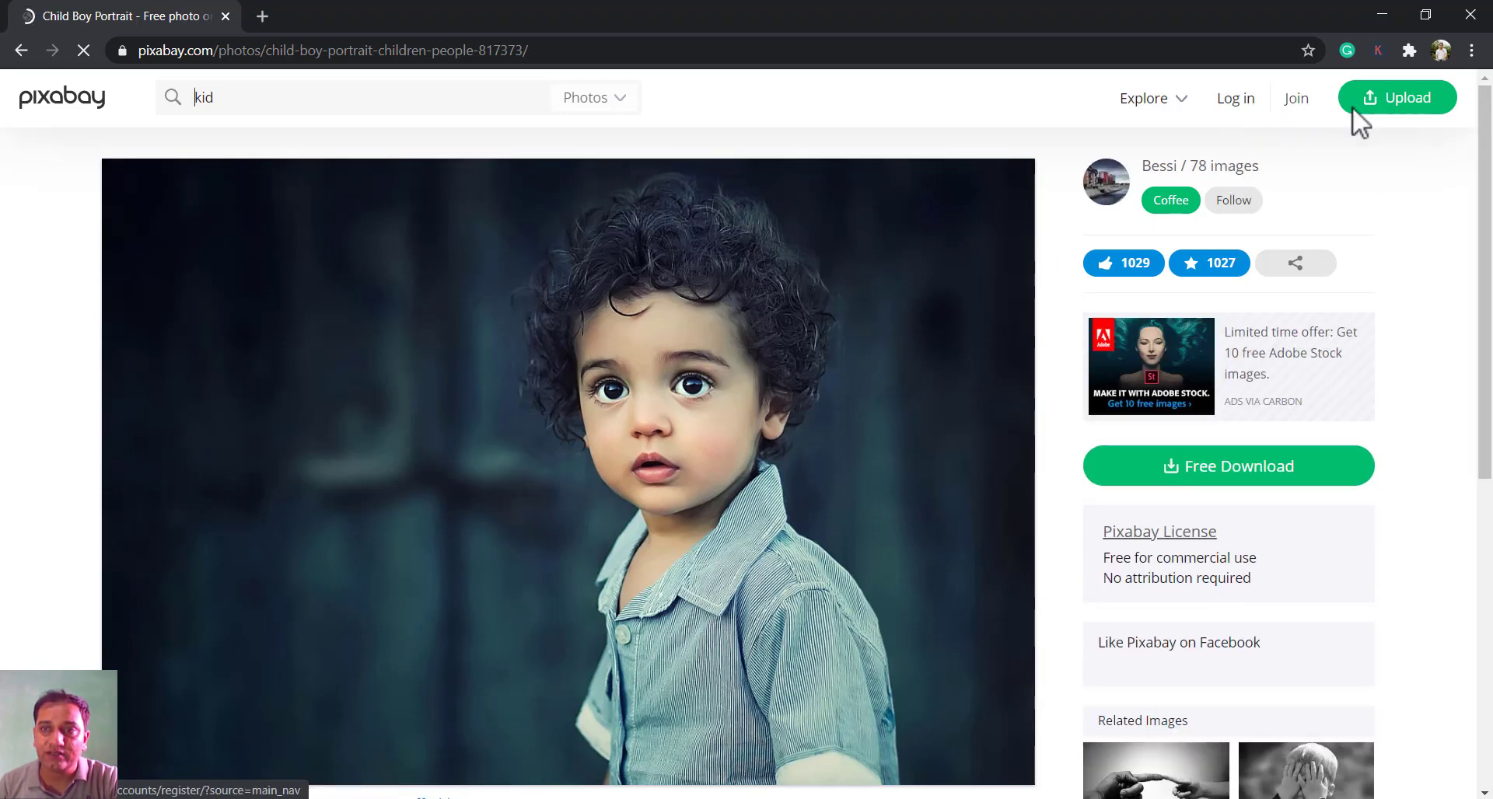
- Download the boy portrait as a 1920×1290 JPG, completing the reCAPTCHA by selecting all the bridge images
{"action": "left_click_drag", "start_coordinate": [1484, 204], "coordinate": [1484, 214]}
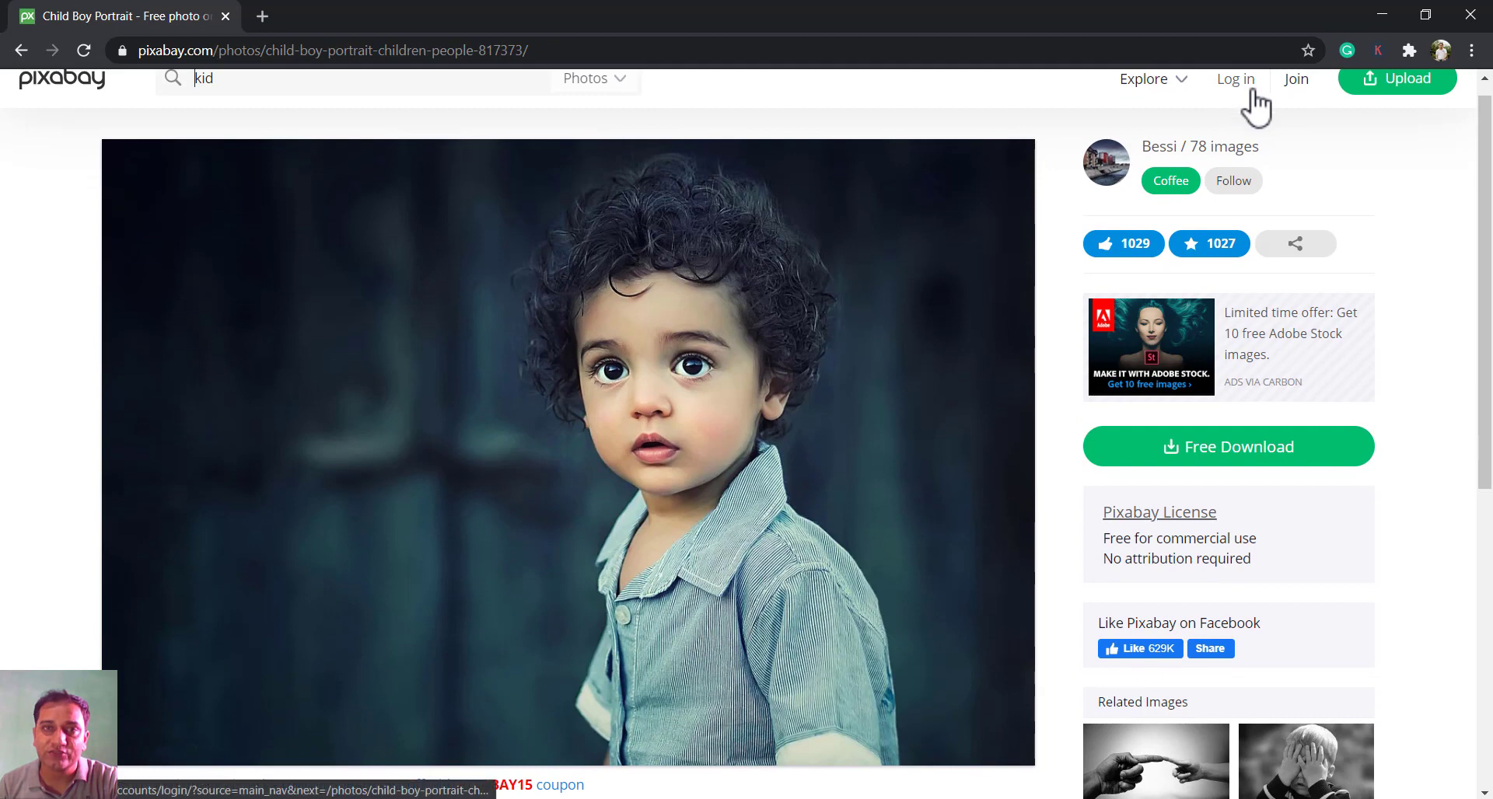
{"action": "left_click", "coordinate": [1234, 458]}
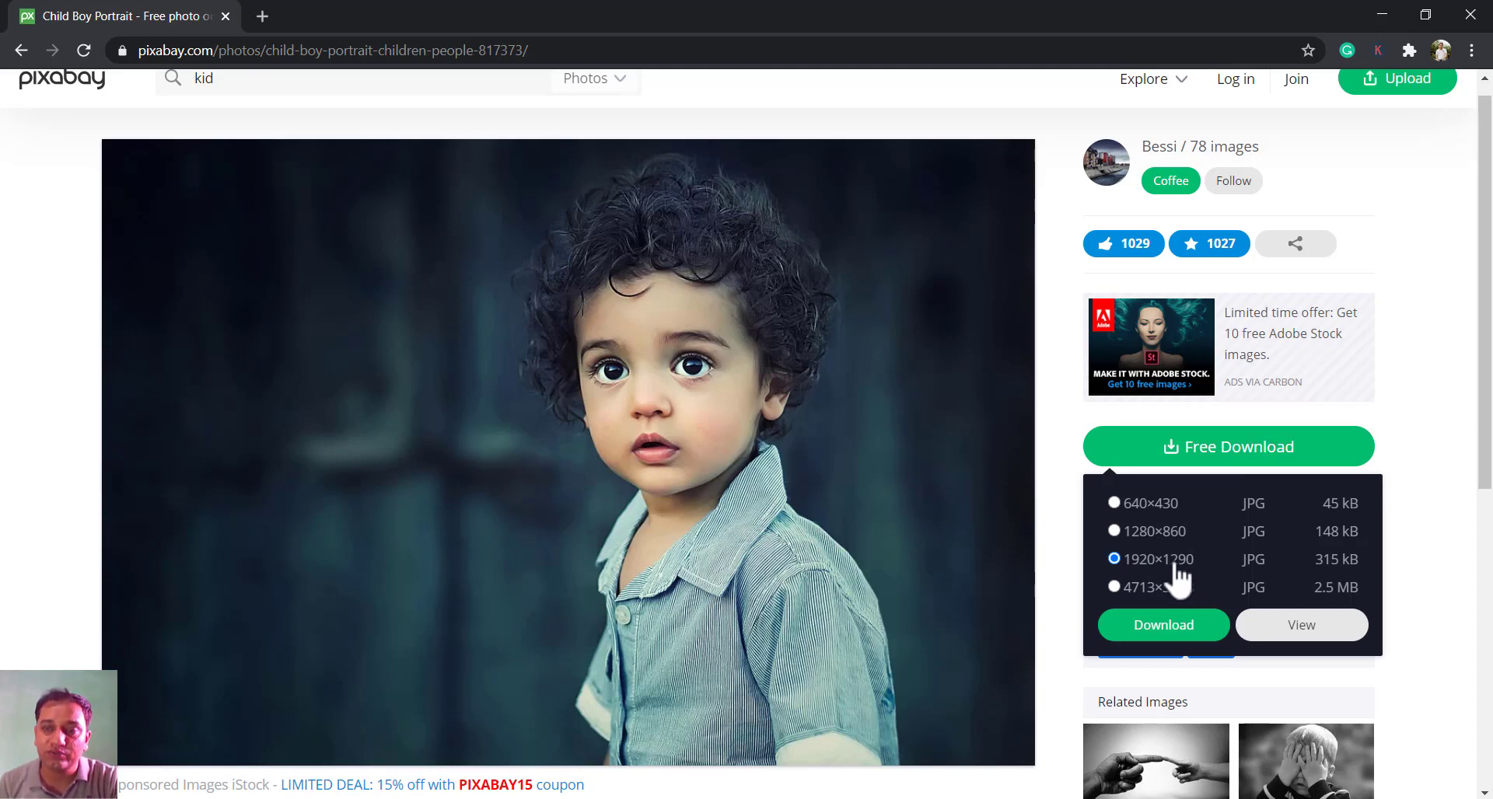
{"action": "left_click", "coordinate": [1170, 631]}
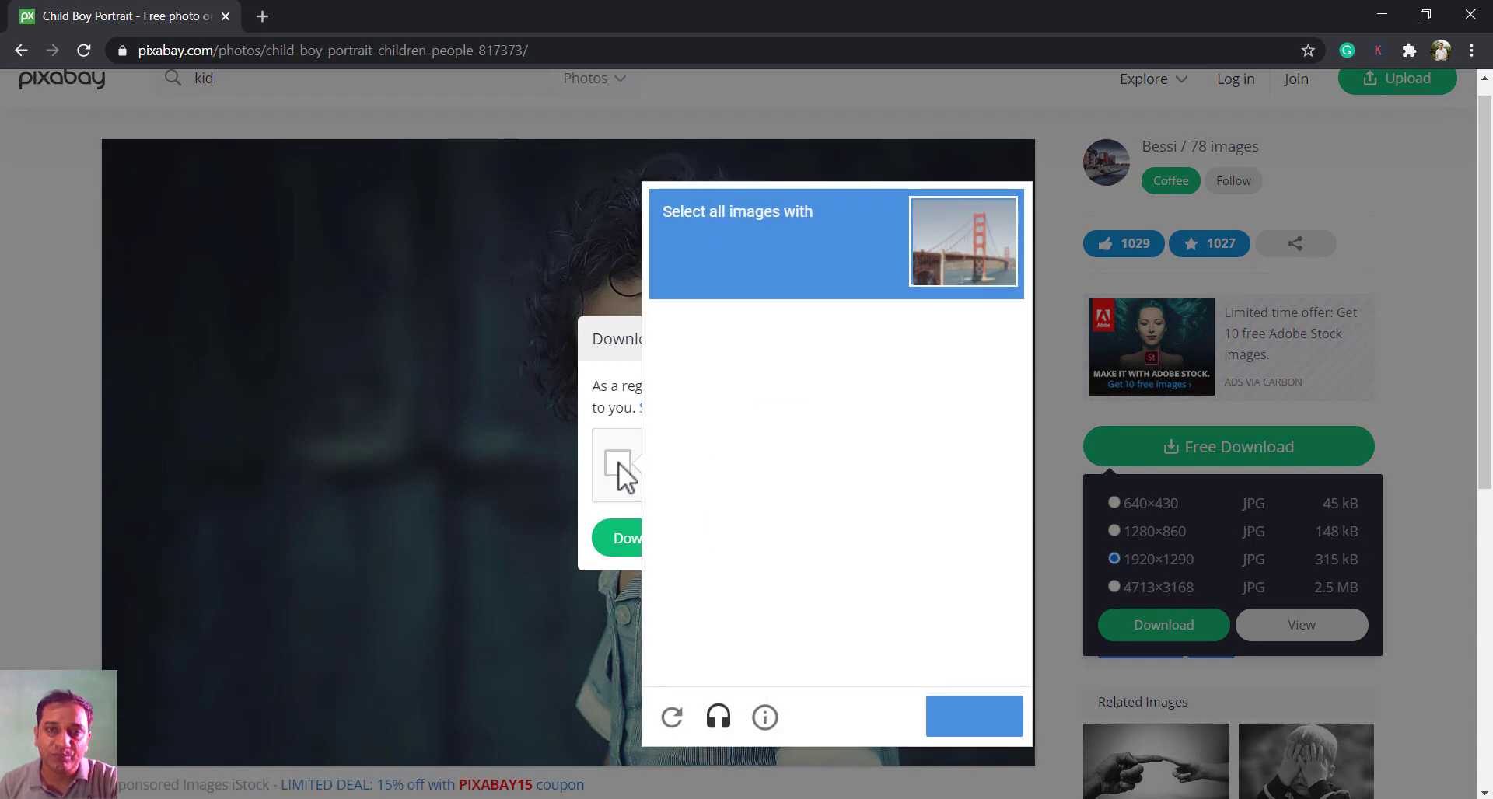
{"action": "left_click", "coordinate": [738, 335]}
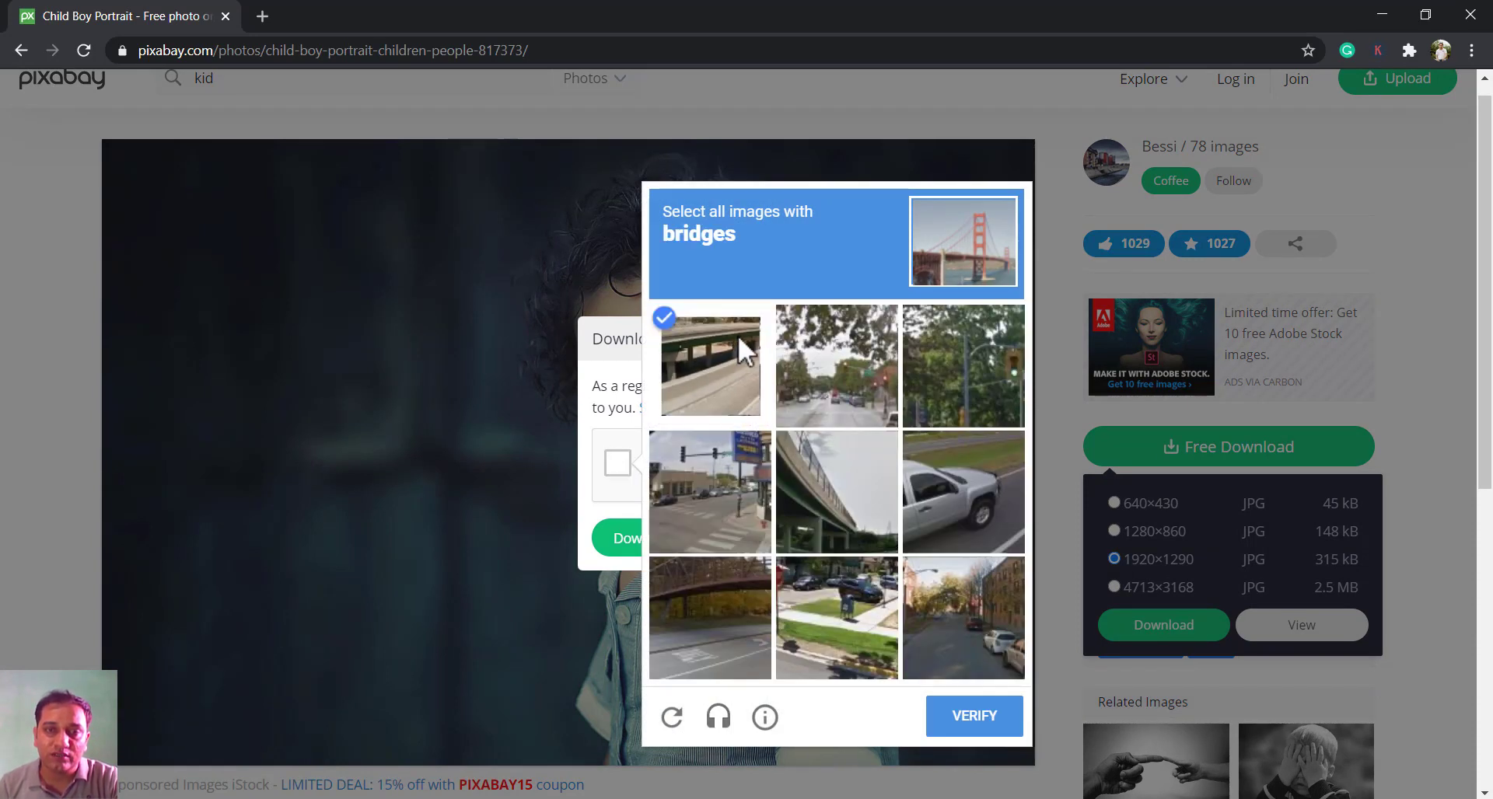
{"action": "left_click", "coordinate": [818, 484]}
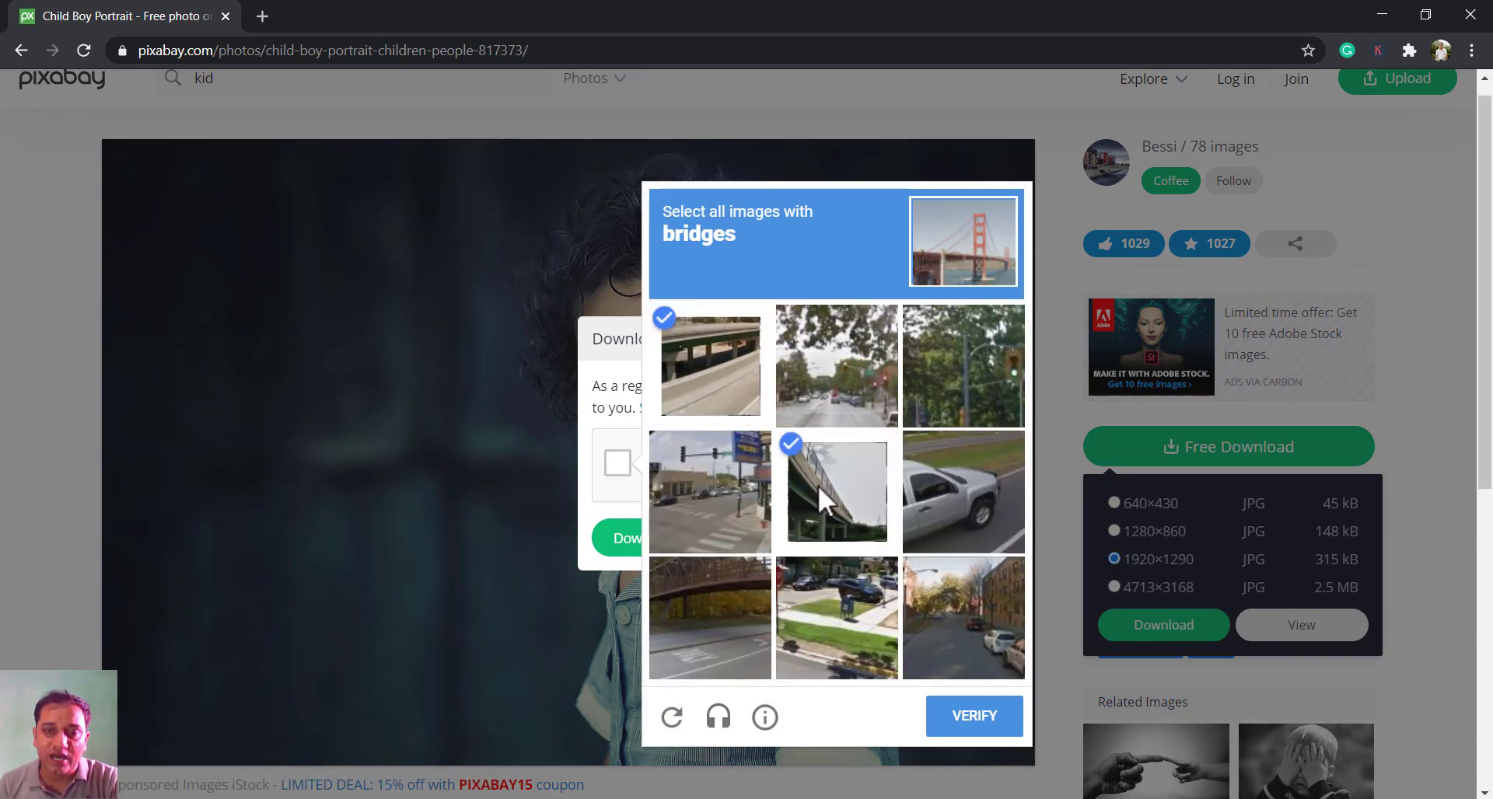
{"action": "left_click", "coordinate": [734, 566]}
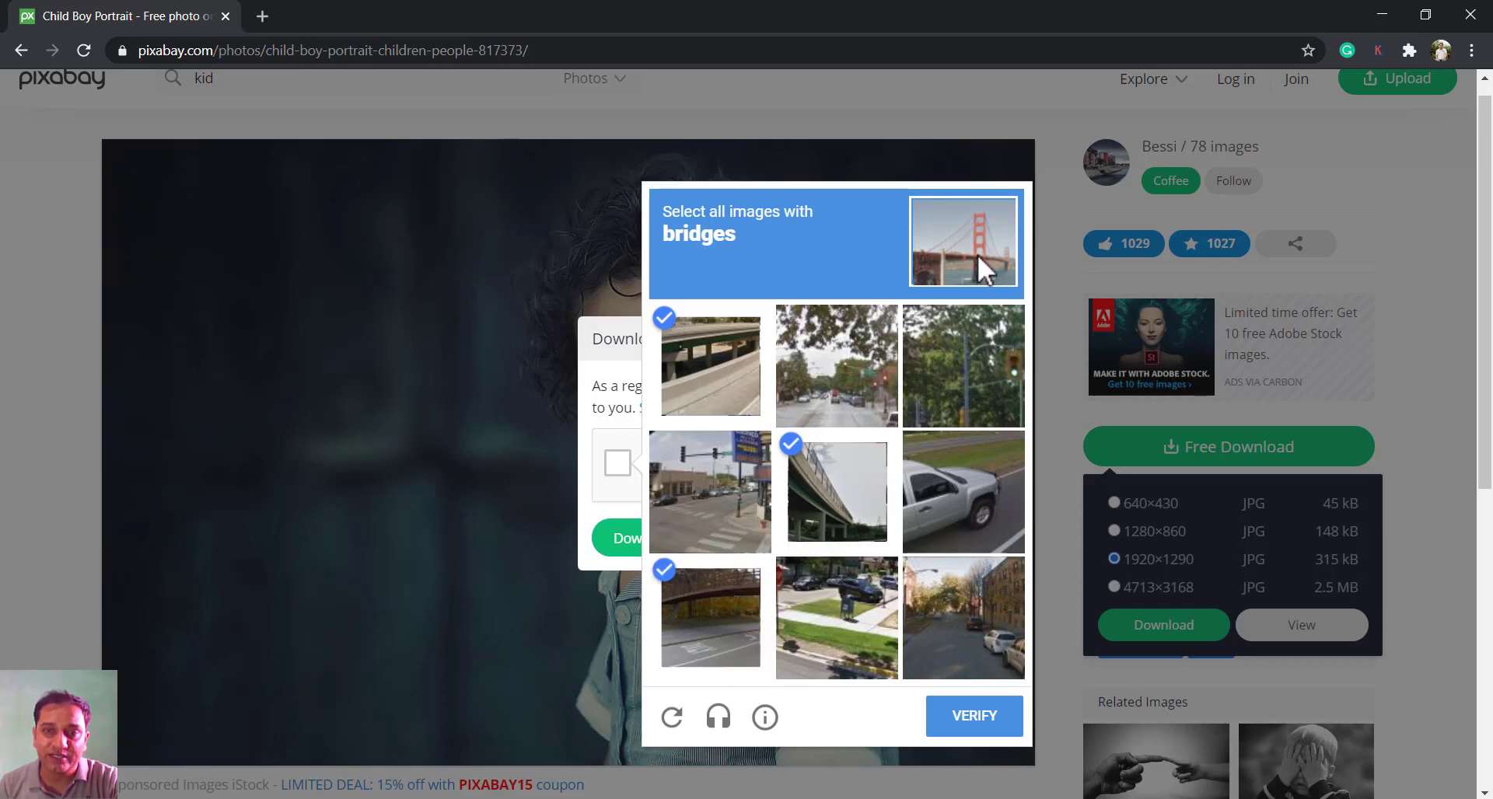
{"action": "left_click", "coordinate": [956, 716]}
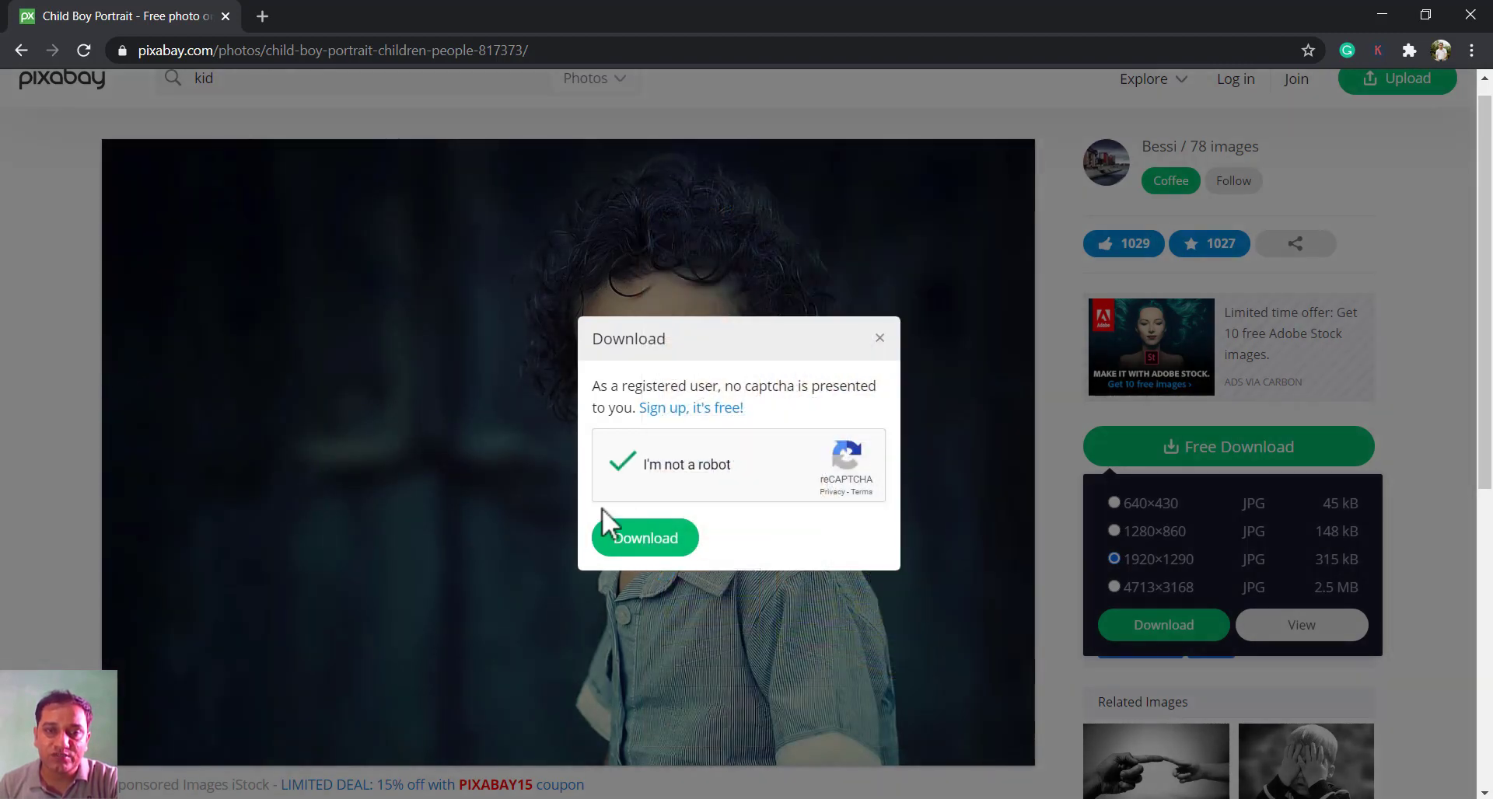
{"action": "left_click", "coordinate": [646, 540]}
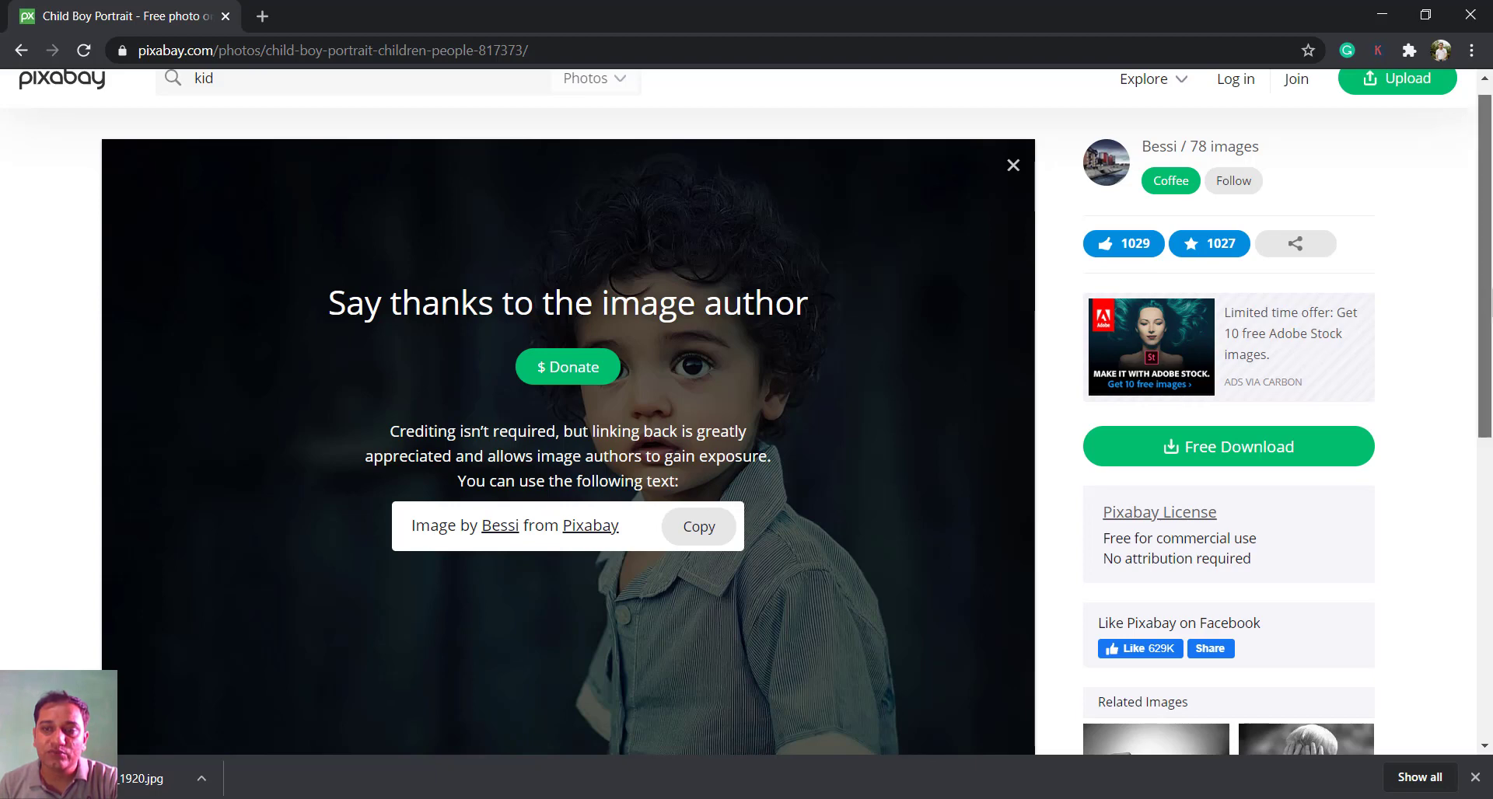
- Return to the "kid" results and open the photo of the woman and girl sitting in water under a leaf
{"action": "scroll", "coordinate": [378, 511], "scroll_direction": "down", "scroll_amount": 1}
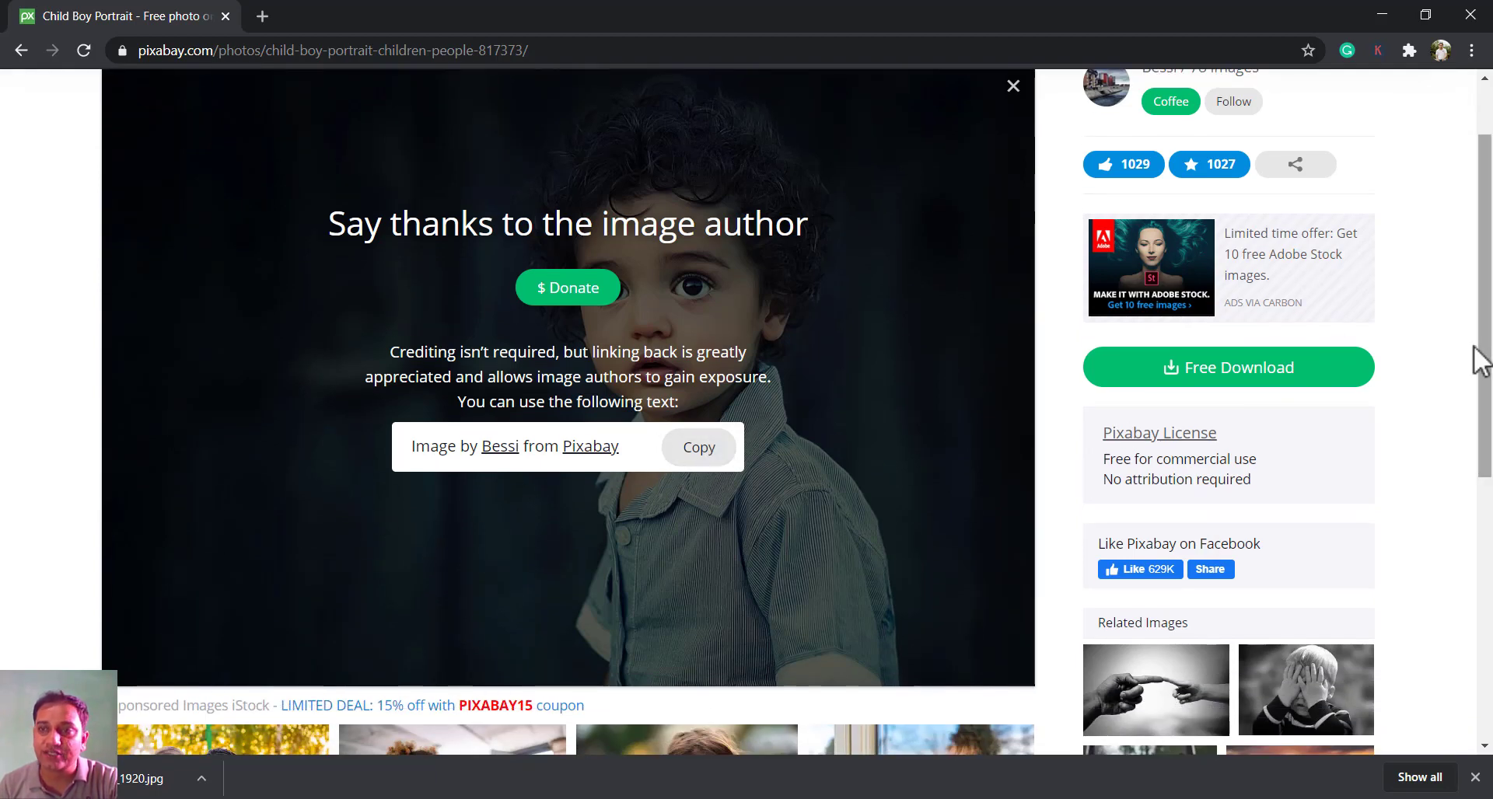
{"action": "left_click_drag", "start_coordinate": [1490, 341], "coordinate": [1491, 236]}
{"action": "left_click", "coordinate": [21, 52]}
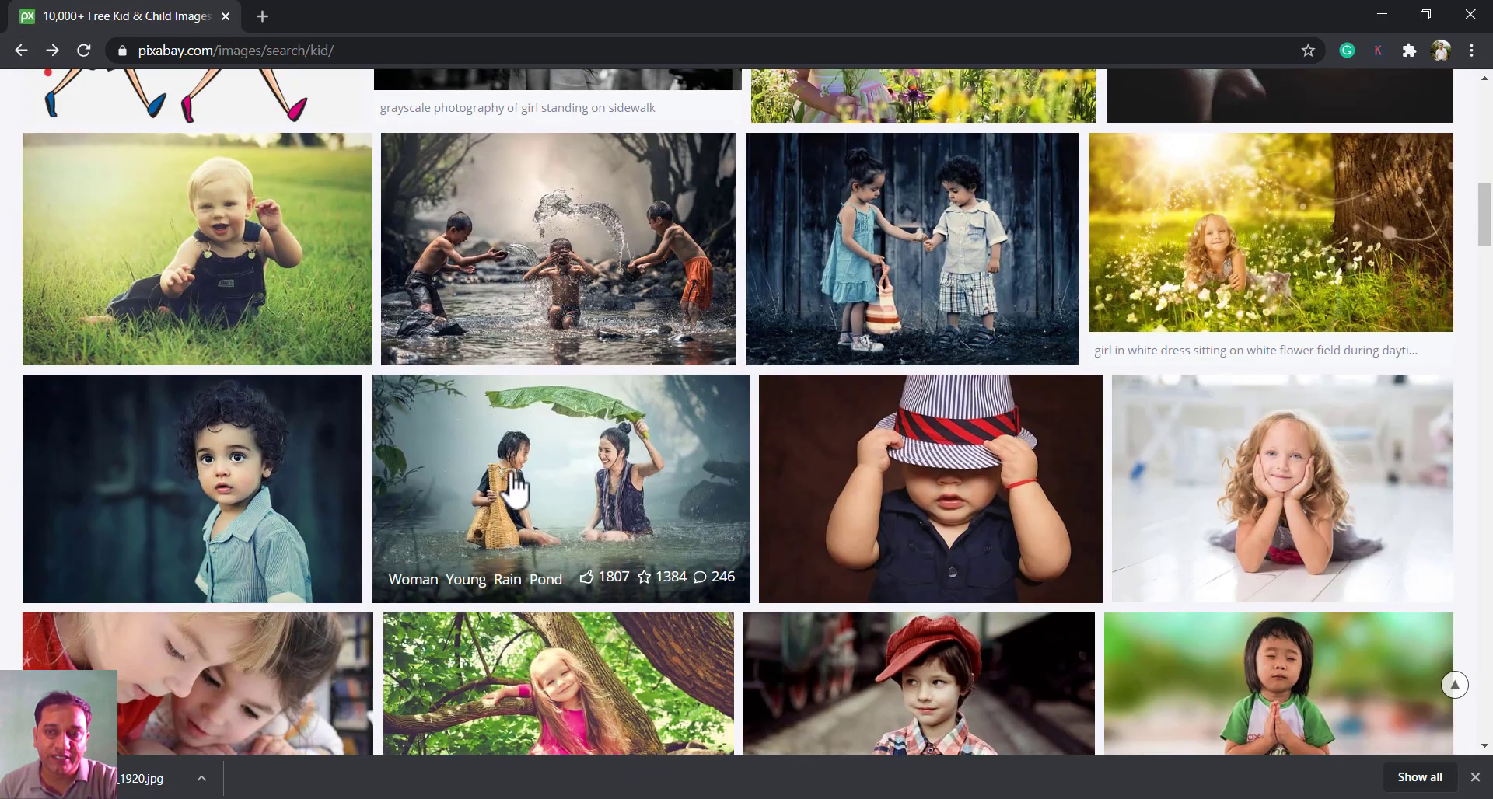
{"action": "left_click", "coordinate": [654, 472]}
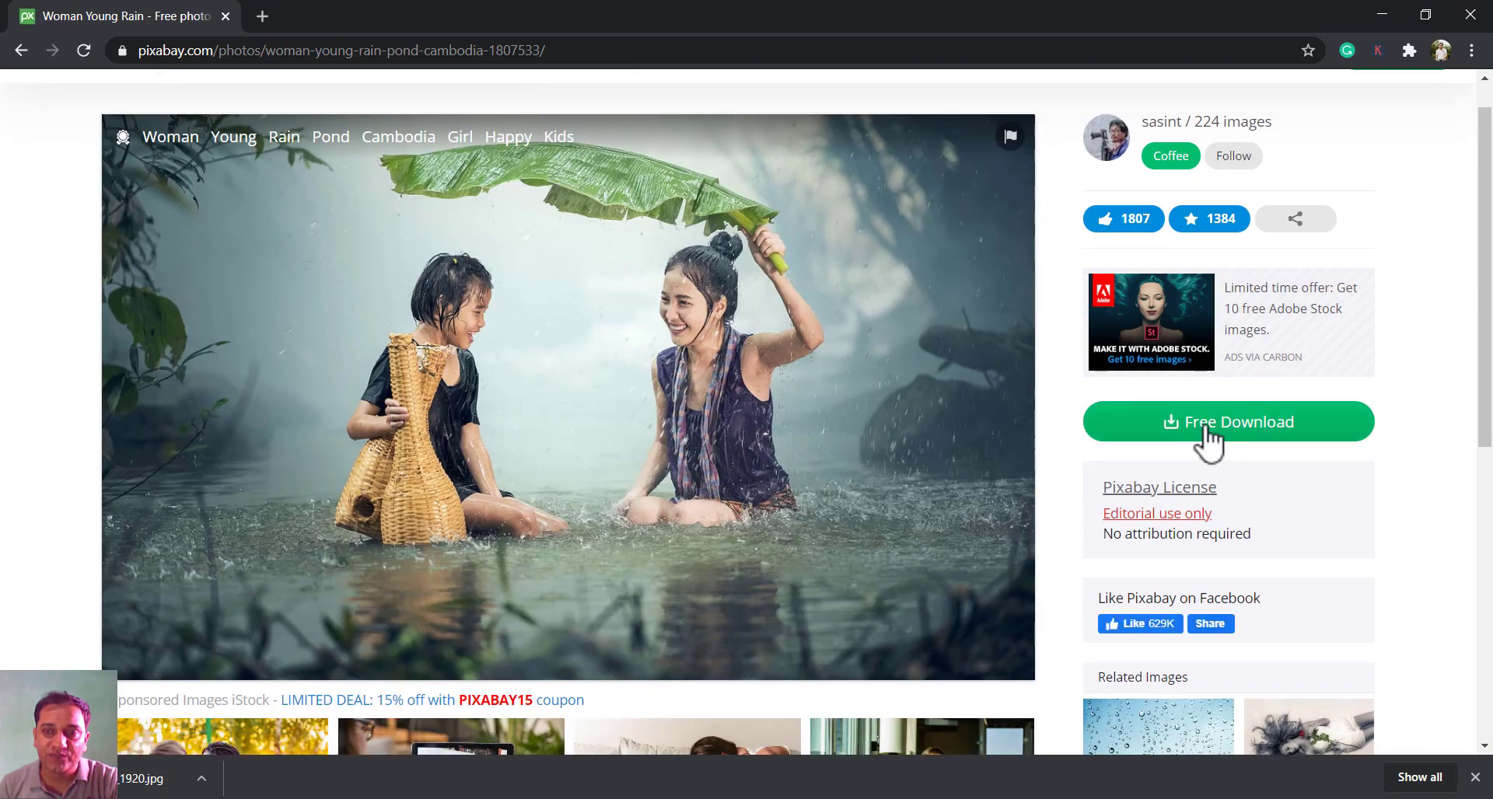
- Download the rain pond photo as a 1920×1166 JPG, requesting another reCAPTCHA challenge and selecting all the bus images
{"action": "left_click", "coordinate": [1206, 434]}
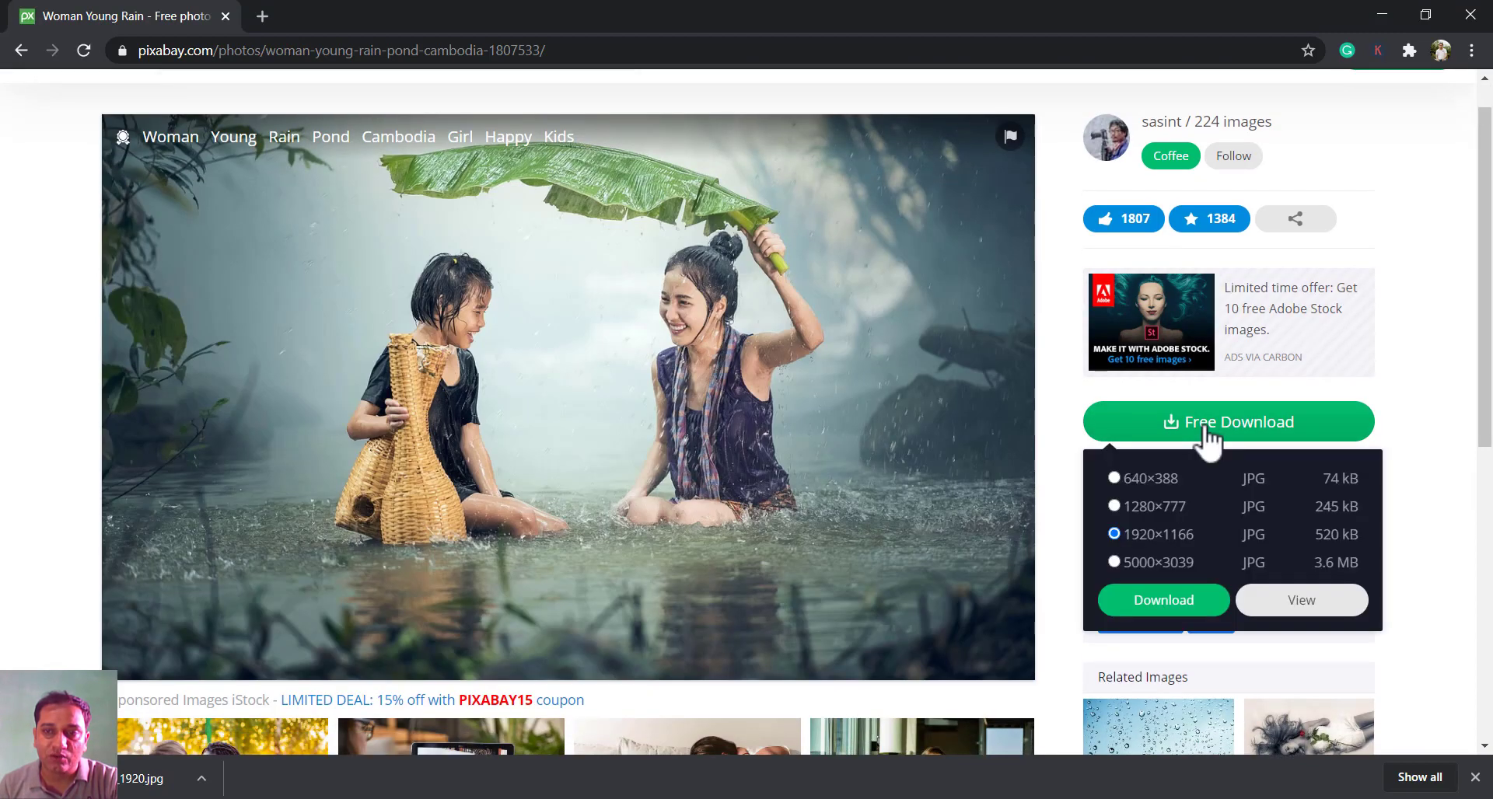
{"action": "left_click", "coordinate": [1157, 603]}
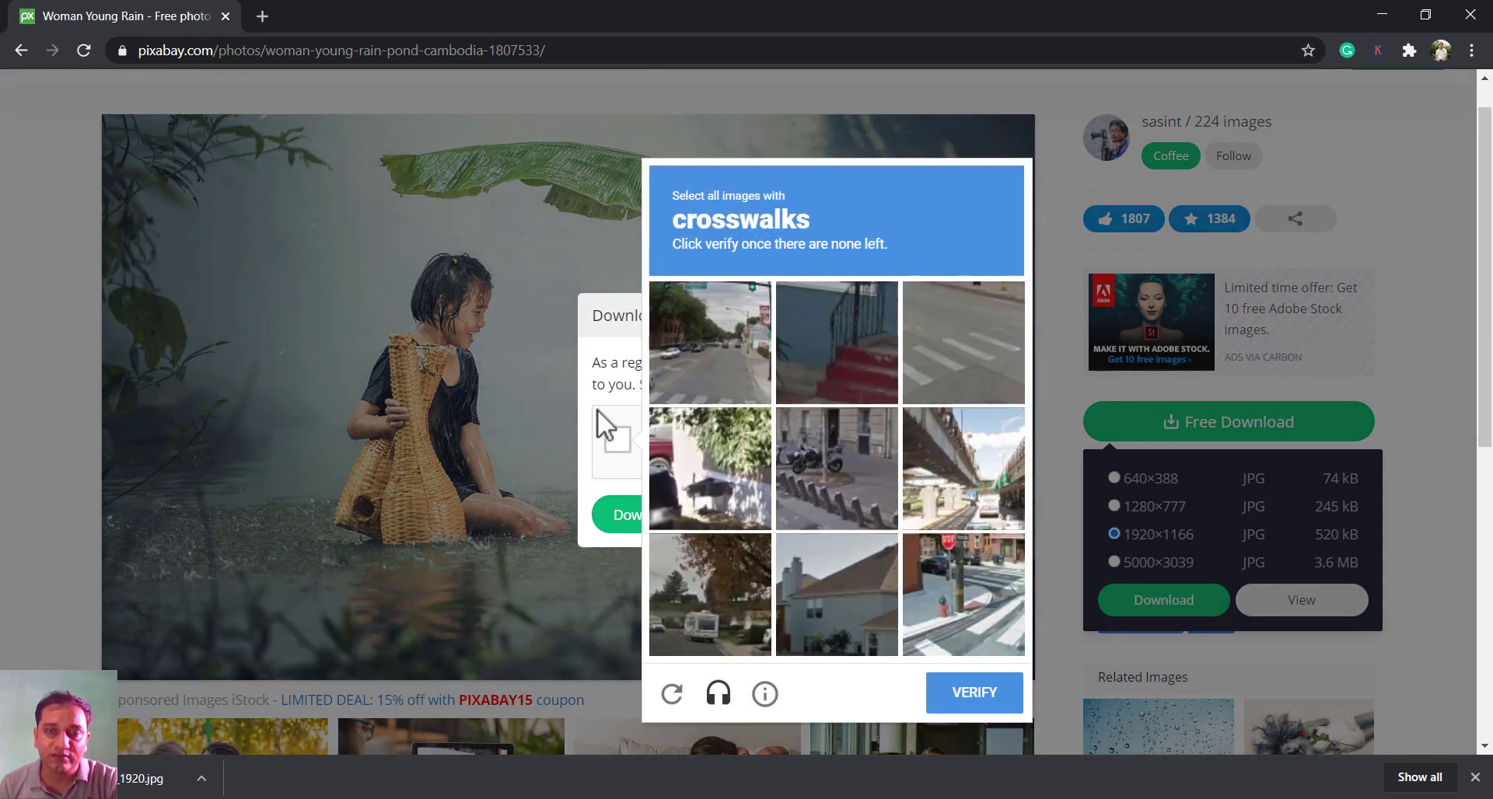
{"action": "left_click", "coordinate": [674, 694]}
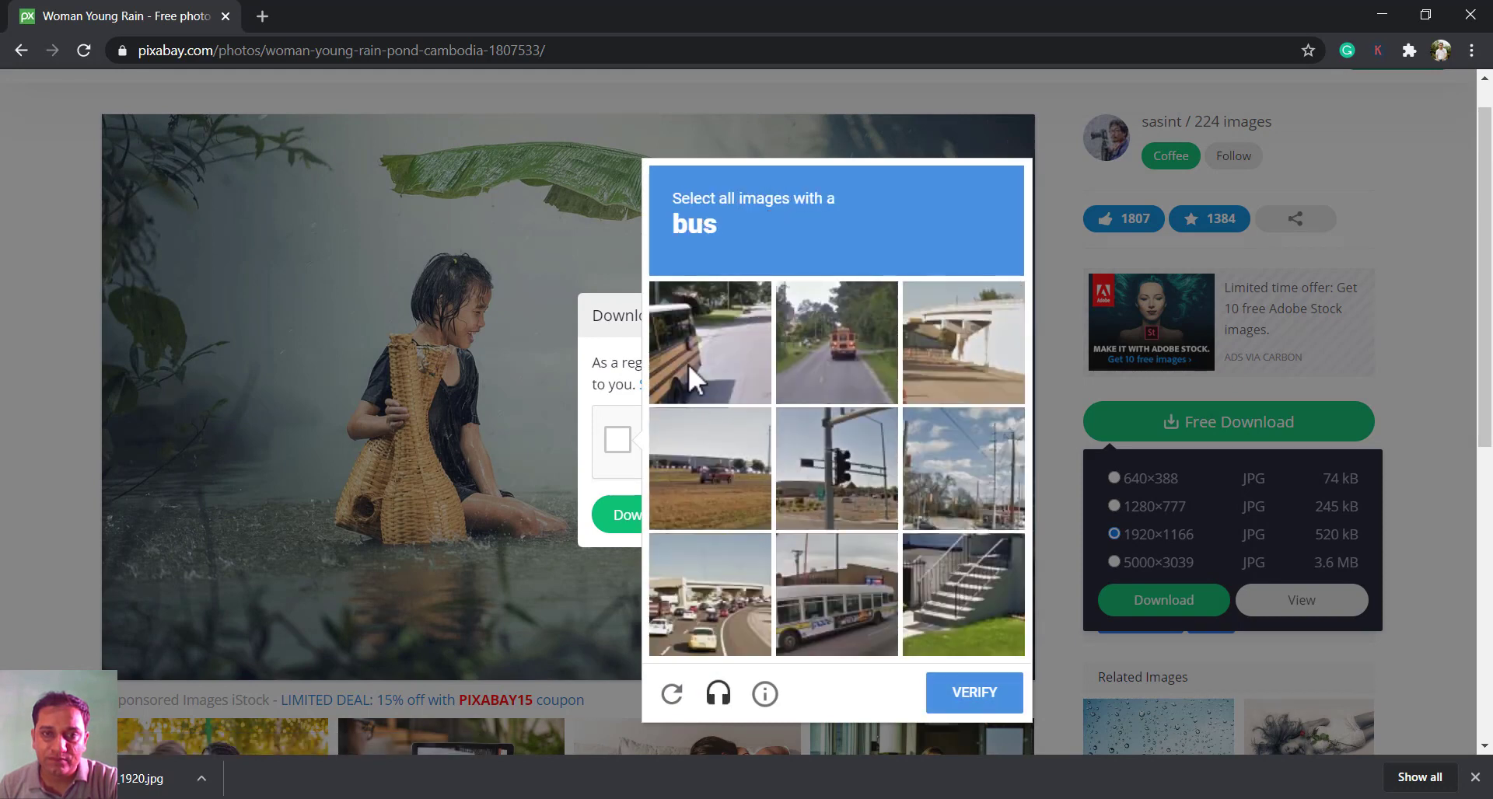
{"action": "left_click", "coordinate": [688, 364]}
{"action": "left_click", "coordinate": [878, 362]}
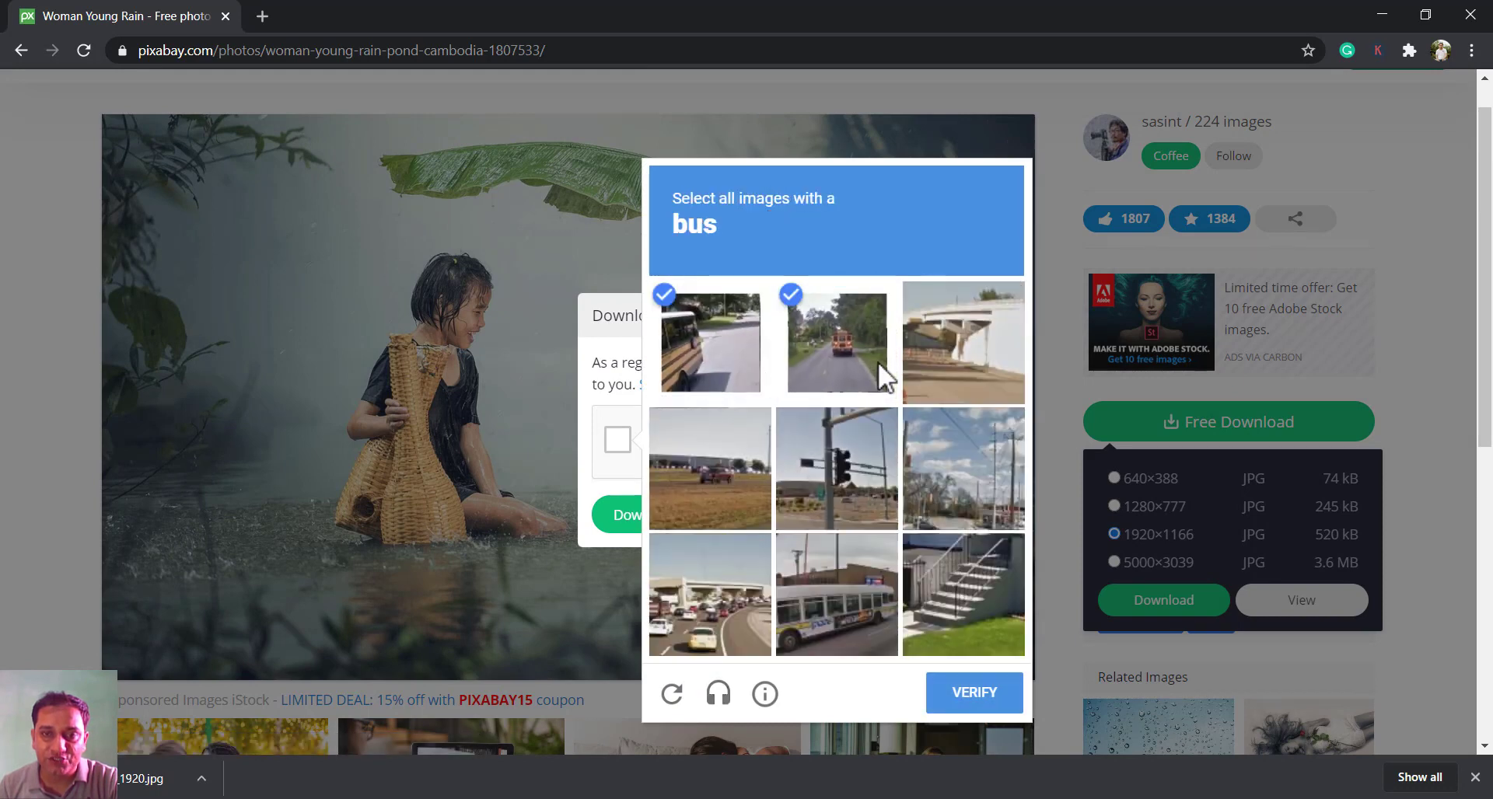
{"action": "left_click", "coordinate": [805, 596]}
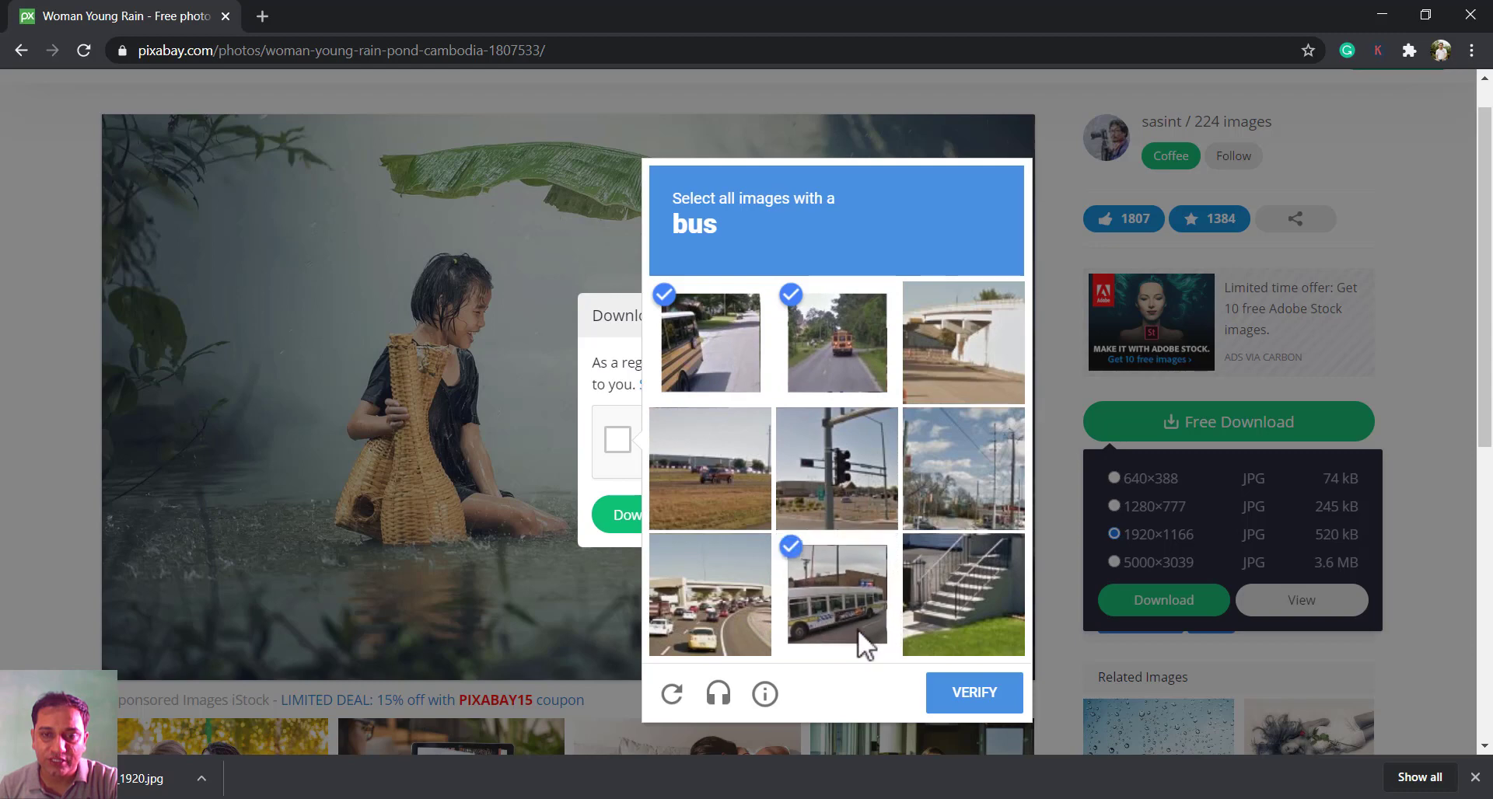
{"action": "left_click", "coordinate": [961, 700]}
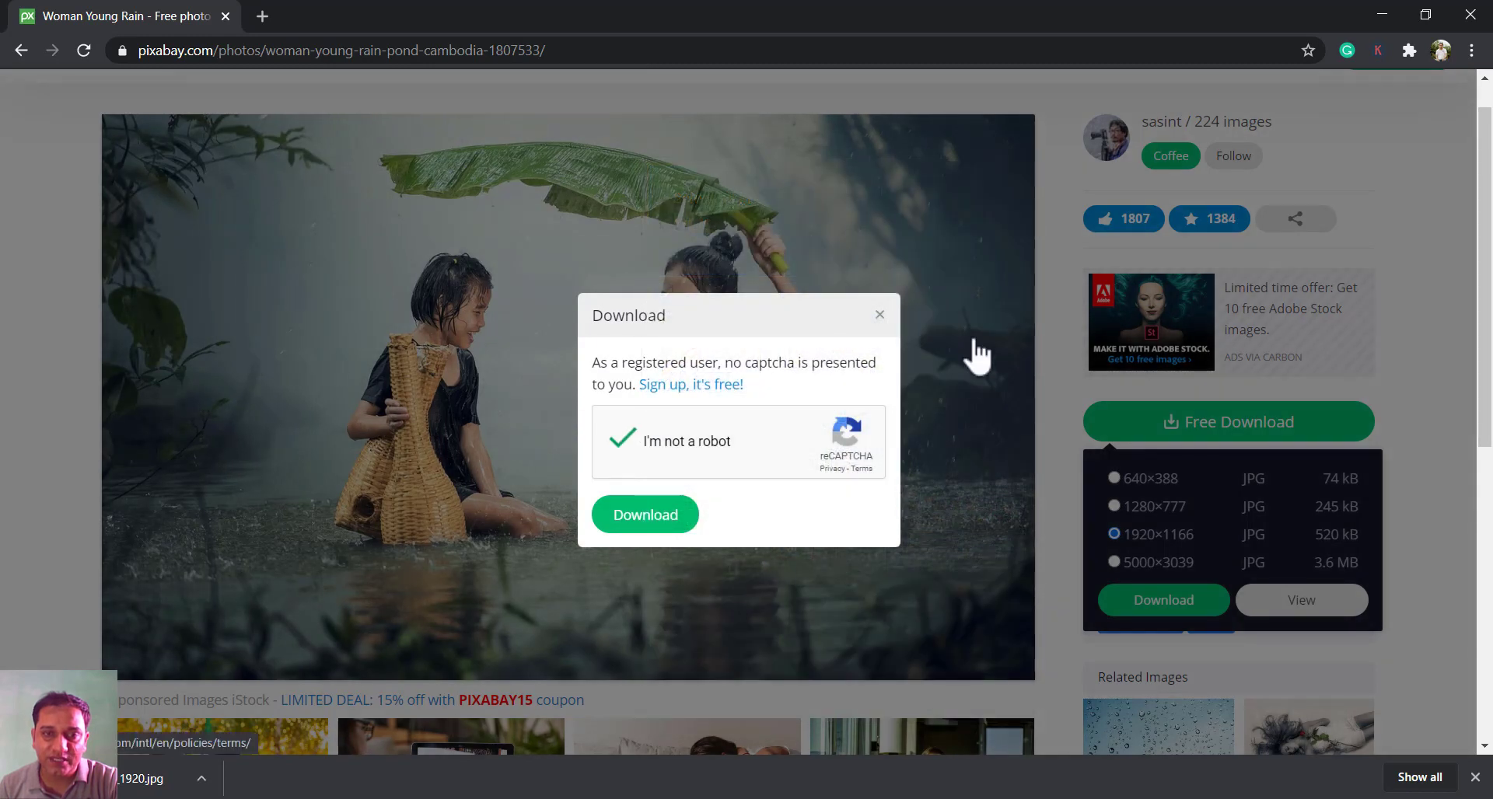
{"action": "left_click", "coordinate": [633, 521]}
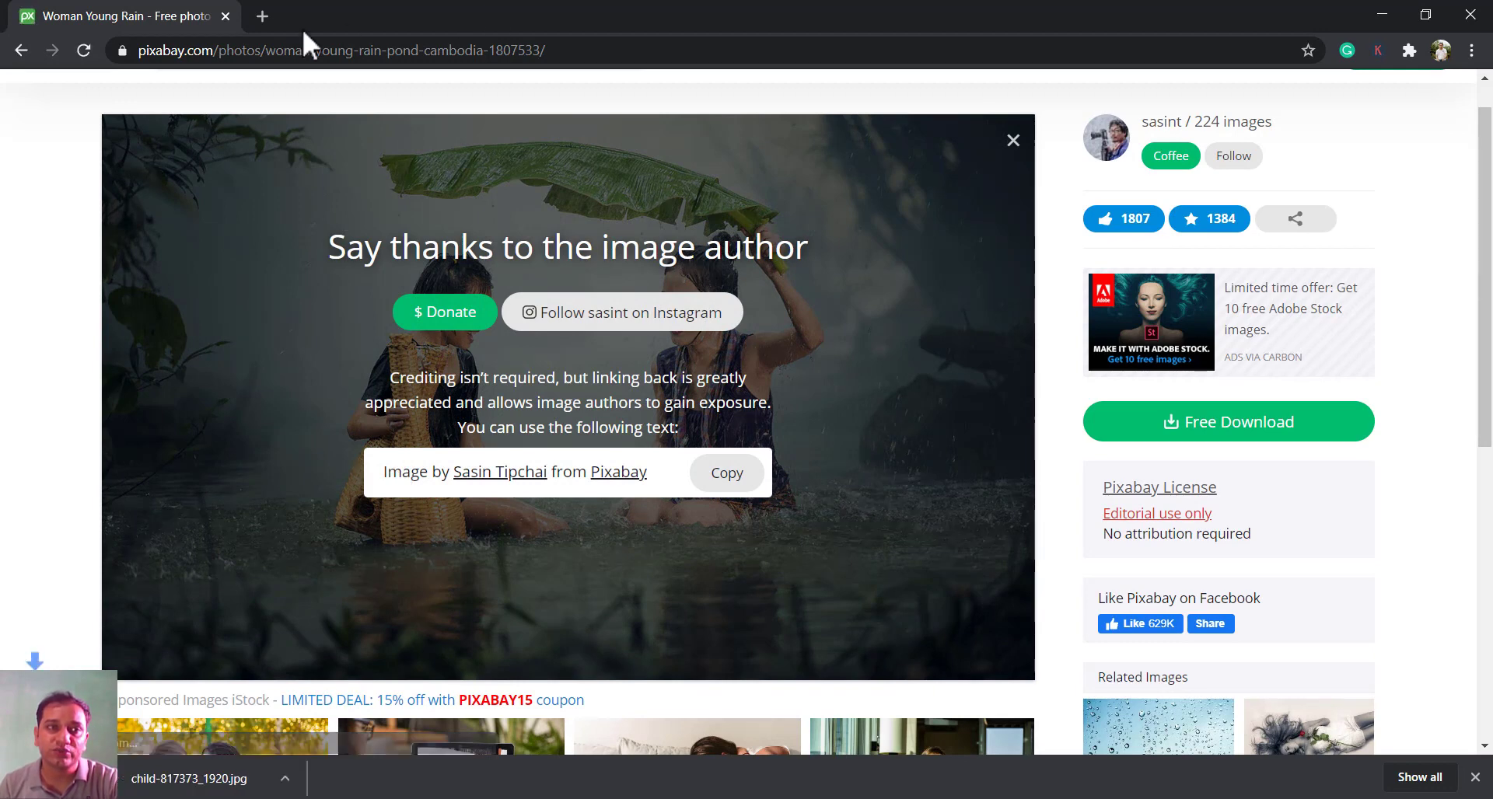
- Open unsplash.com in a new browser tab and look through the photos on its home page
{"action": "left_click", "coordinate": [263, 17]}
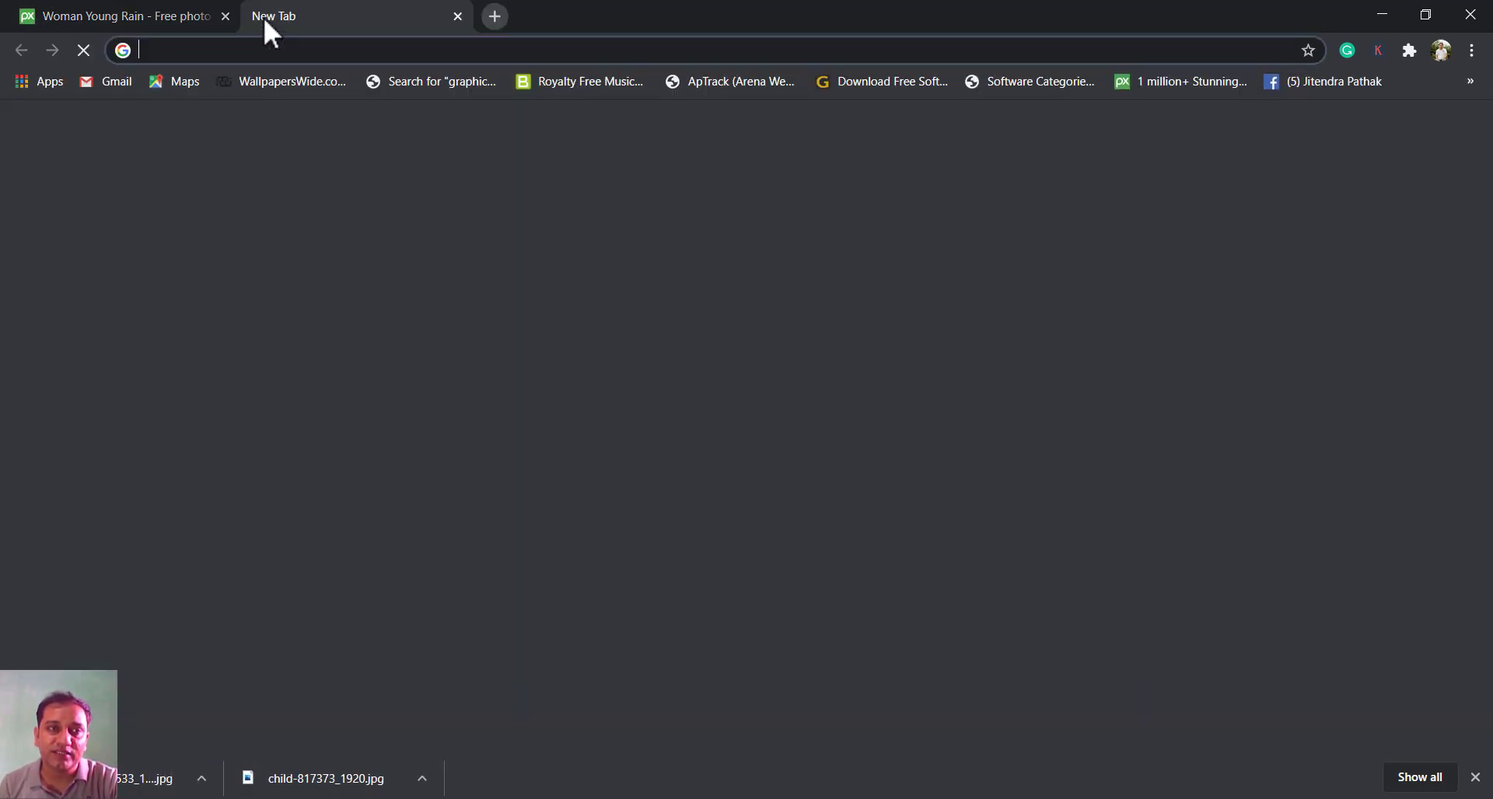
{"action": "left_click", "coordinate": [276, 50]}
{"action": "type", "text": "unsplash.com"}
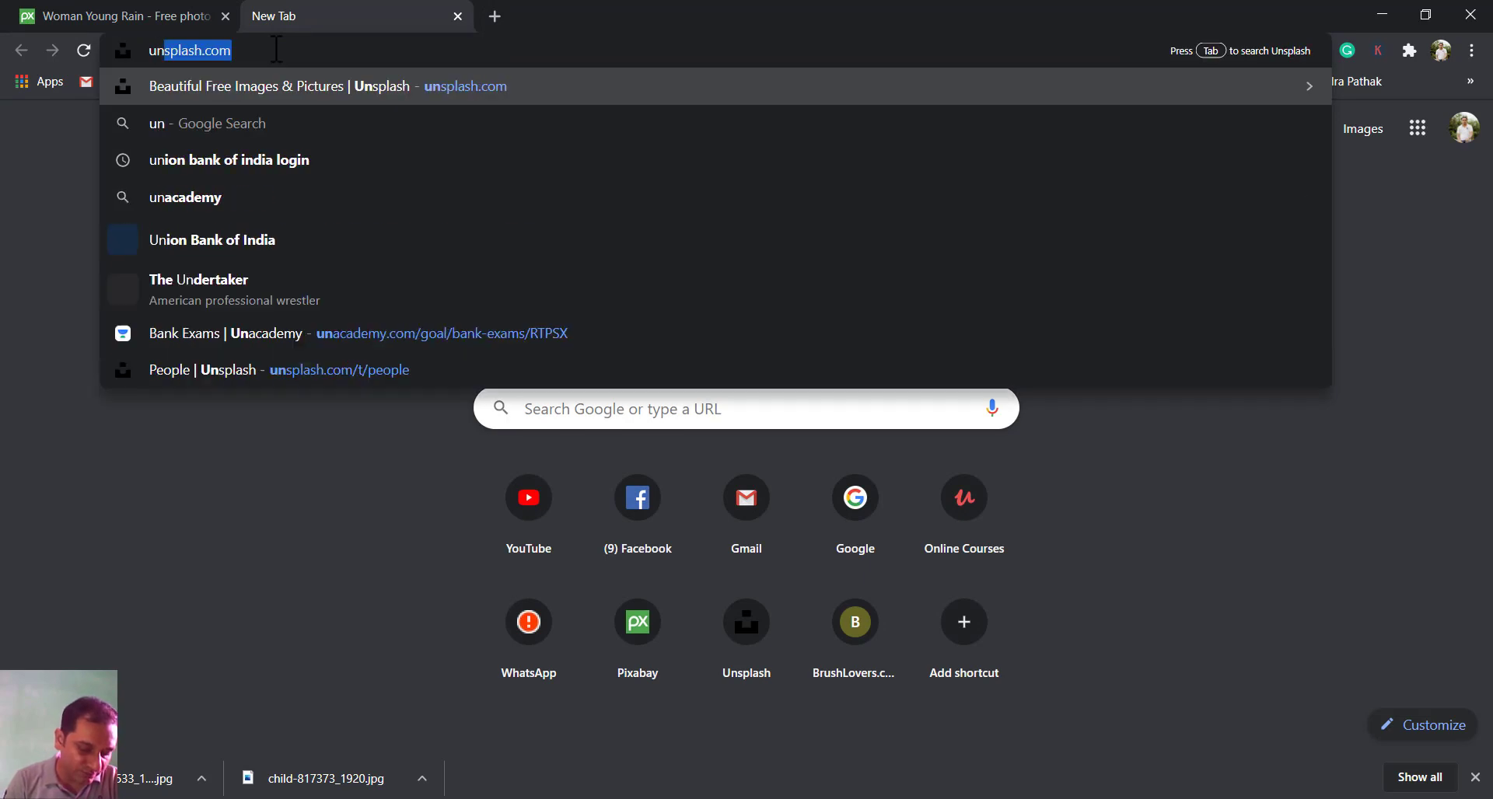
{"action": "key", "text": "Return"}
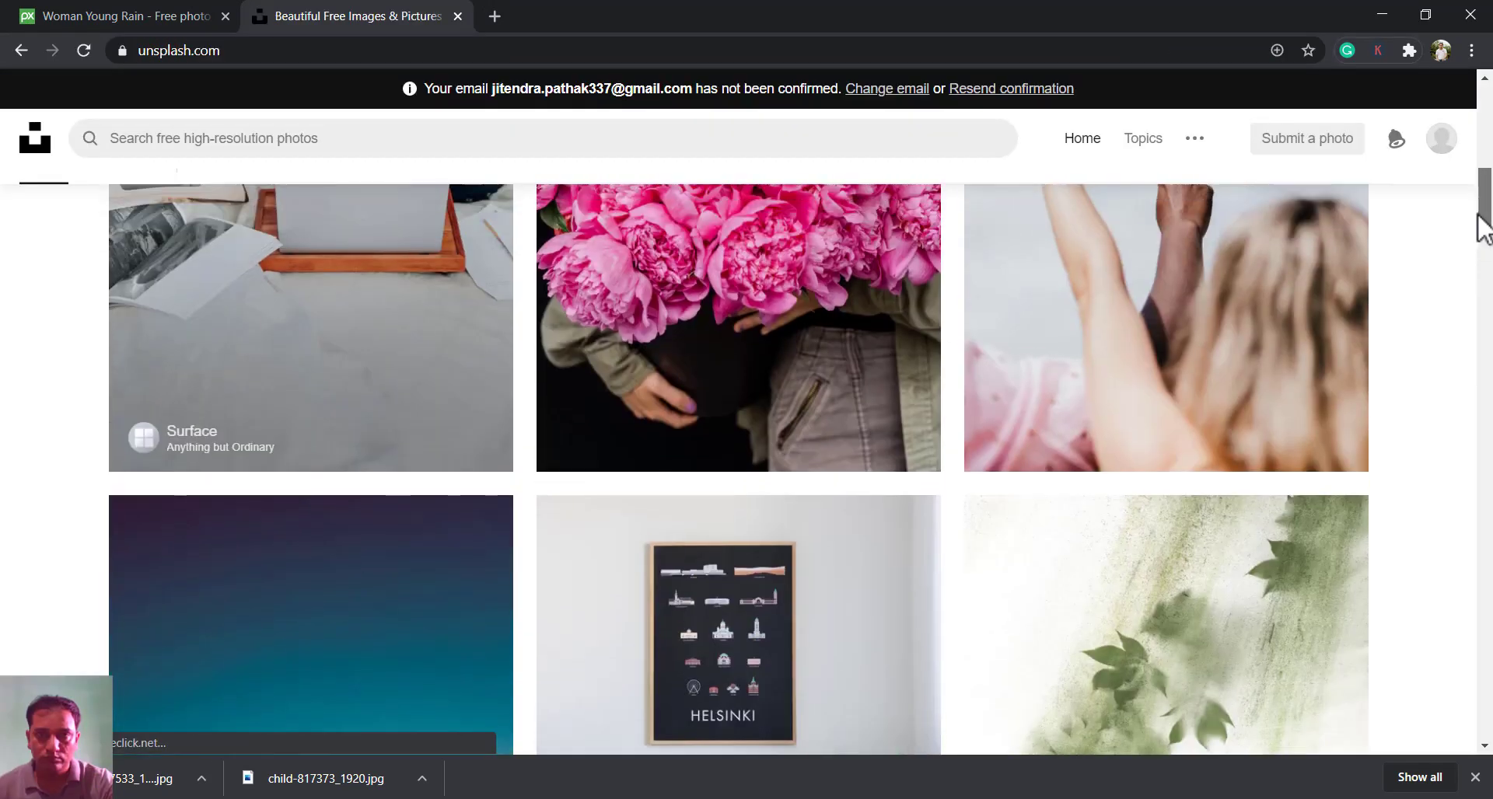
{"action": "scroll", "coordinate": [1481, 230], "scroll_direction": "down", "scroll_amount": 3}
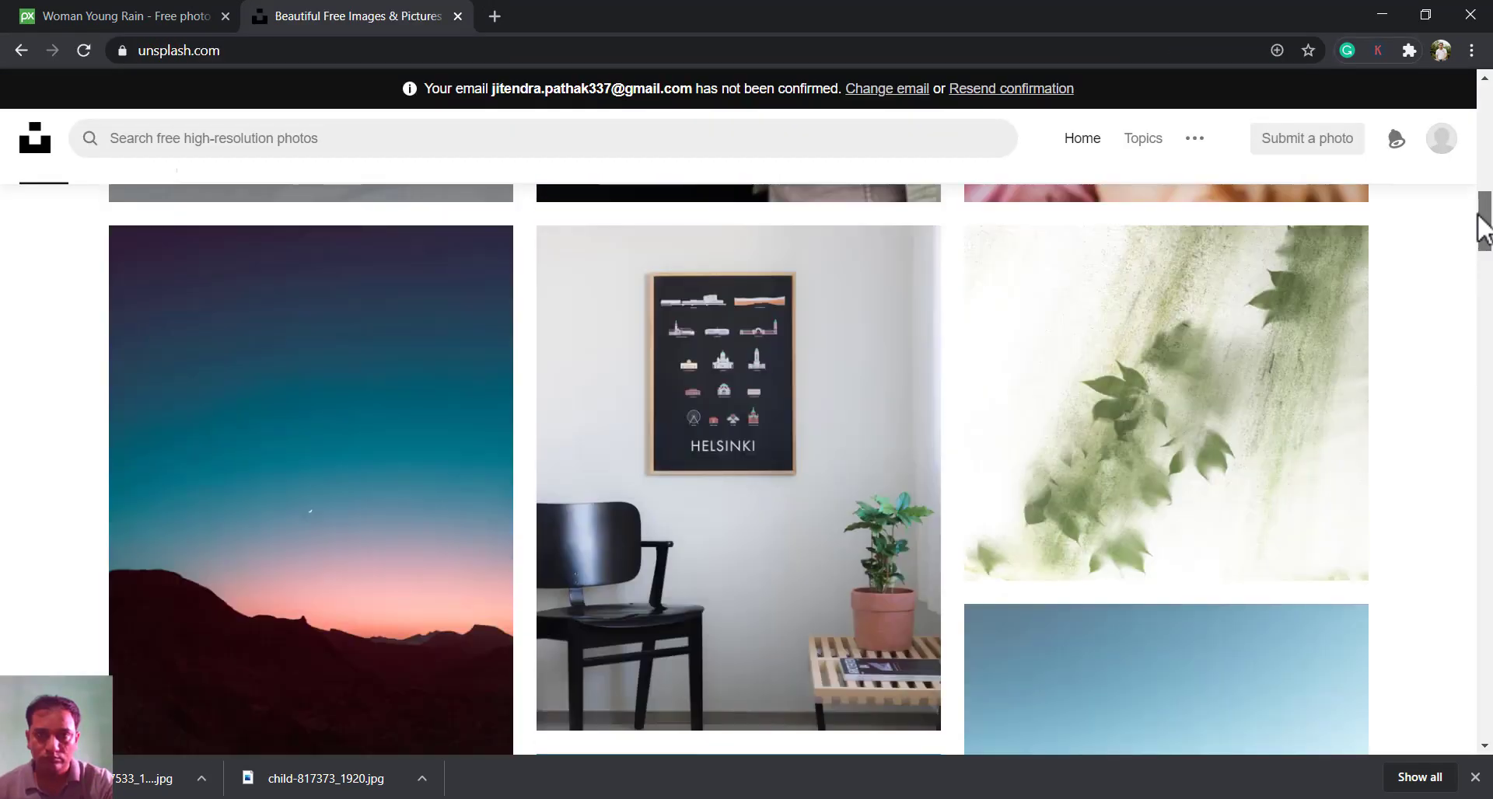
{"action": "left_click_drag", "start_coordinate": [1478, 216], "coordinate": [1485, 510]}
{"action": "left_click_drag", "start_coordinate": [1483, 536], "coordinate": [1483, 117]}
- Search Unsplash for "laptop" and open the photo of the MacBook Pro on top of a brown table
{"action": "left_click", "coordinate": [677, 151]}
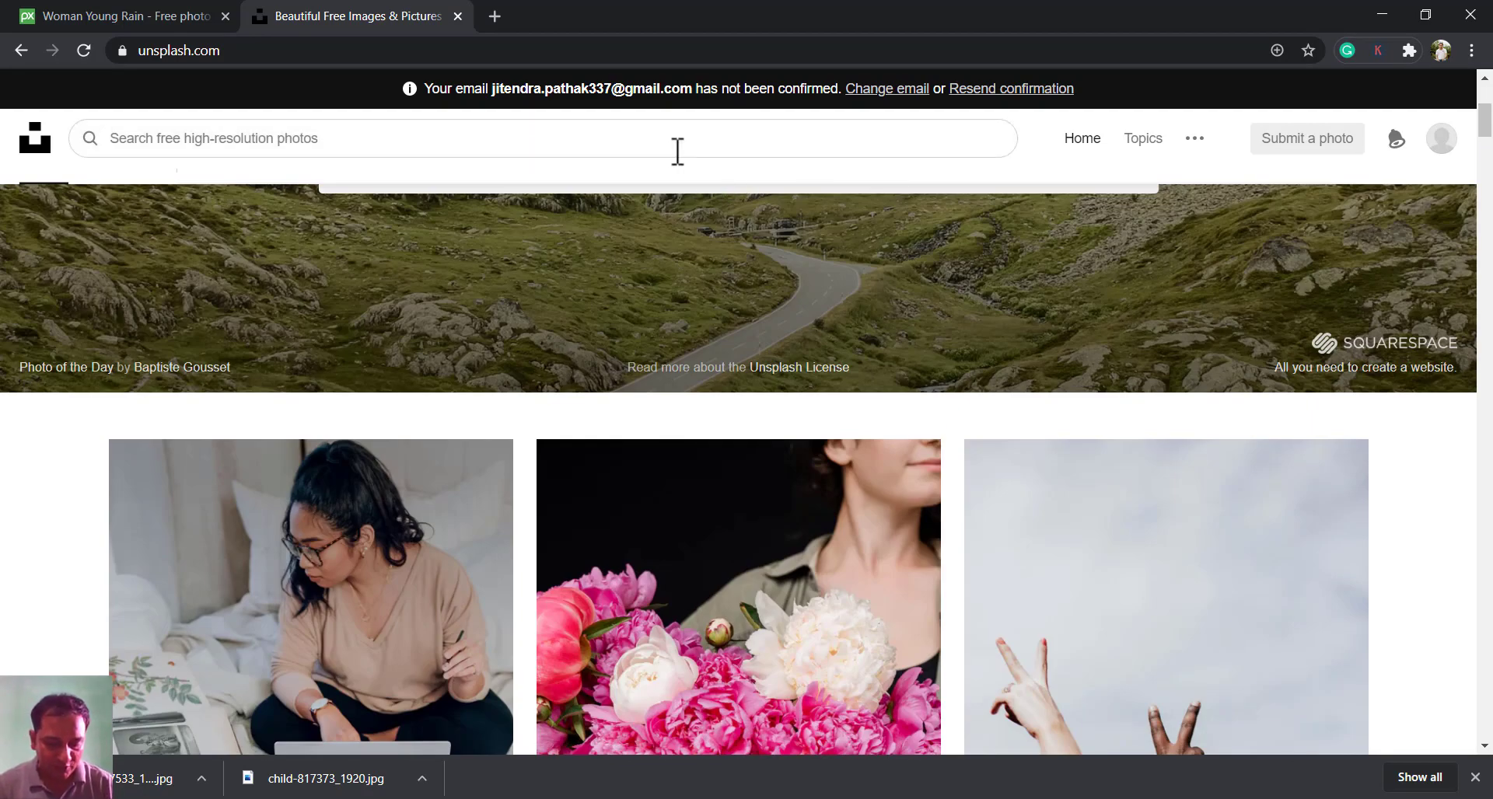
{"action": "type", "text": "laptop"}
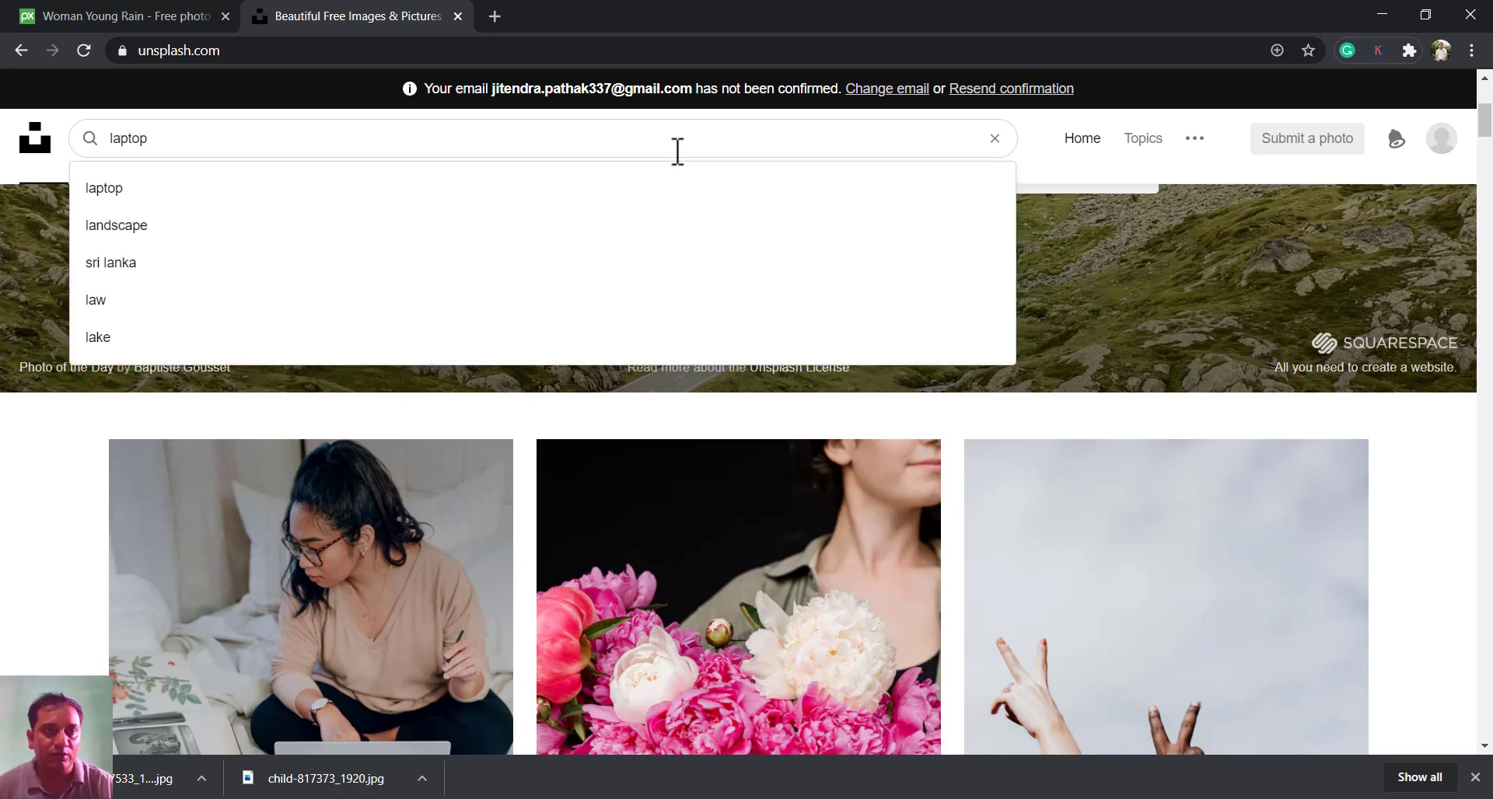
{"action": "key", "text": "Return"}
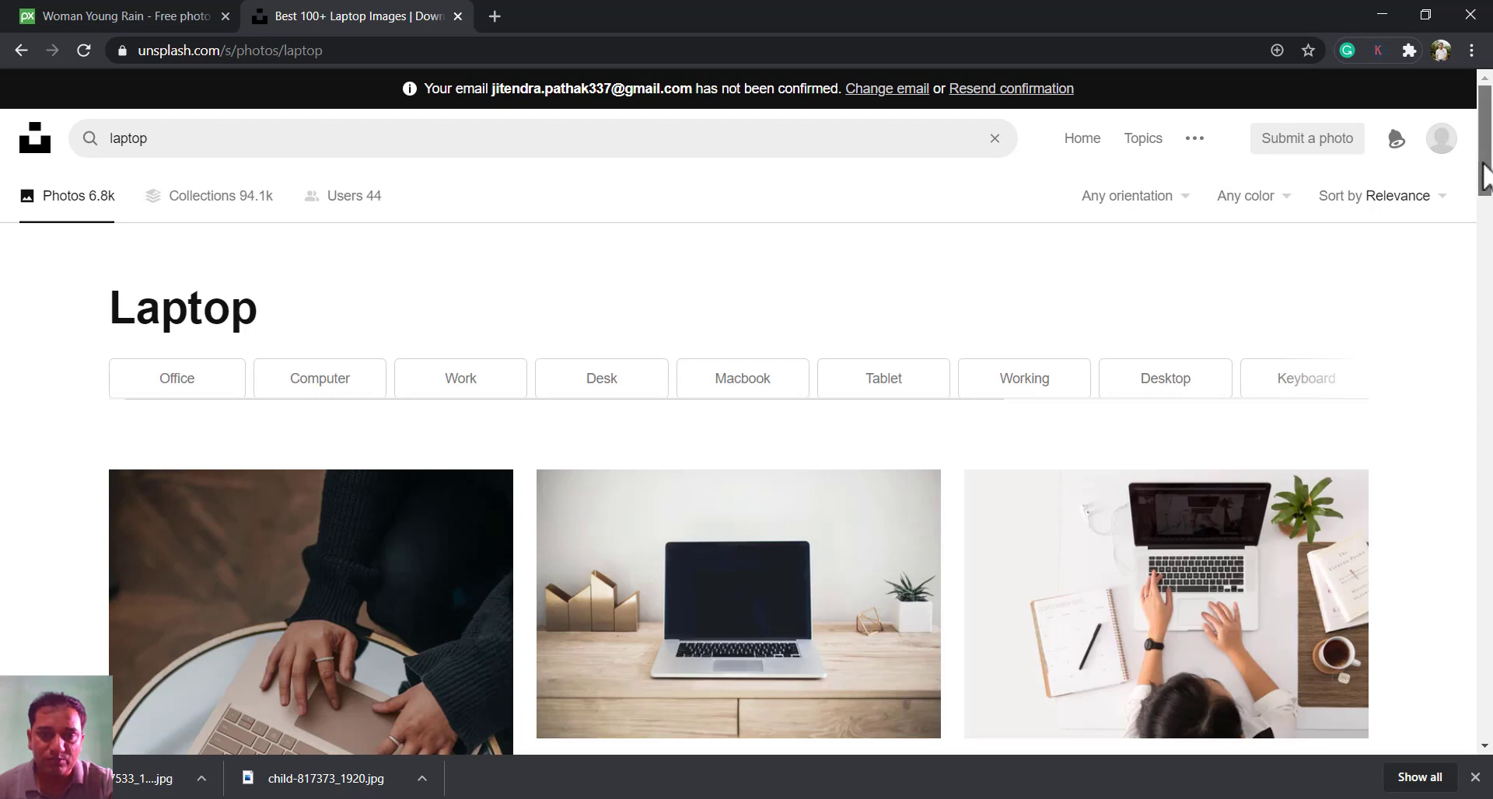
{"action": "scroll", "coordinate": [1485, 208], "scroll_direction": "down", "scroll_amount": 2}
{"action": "scroll", "coordinate": [1485, 208], "scroll_direction": "down", "scroll_amount": 7}
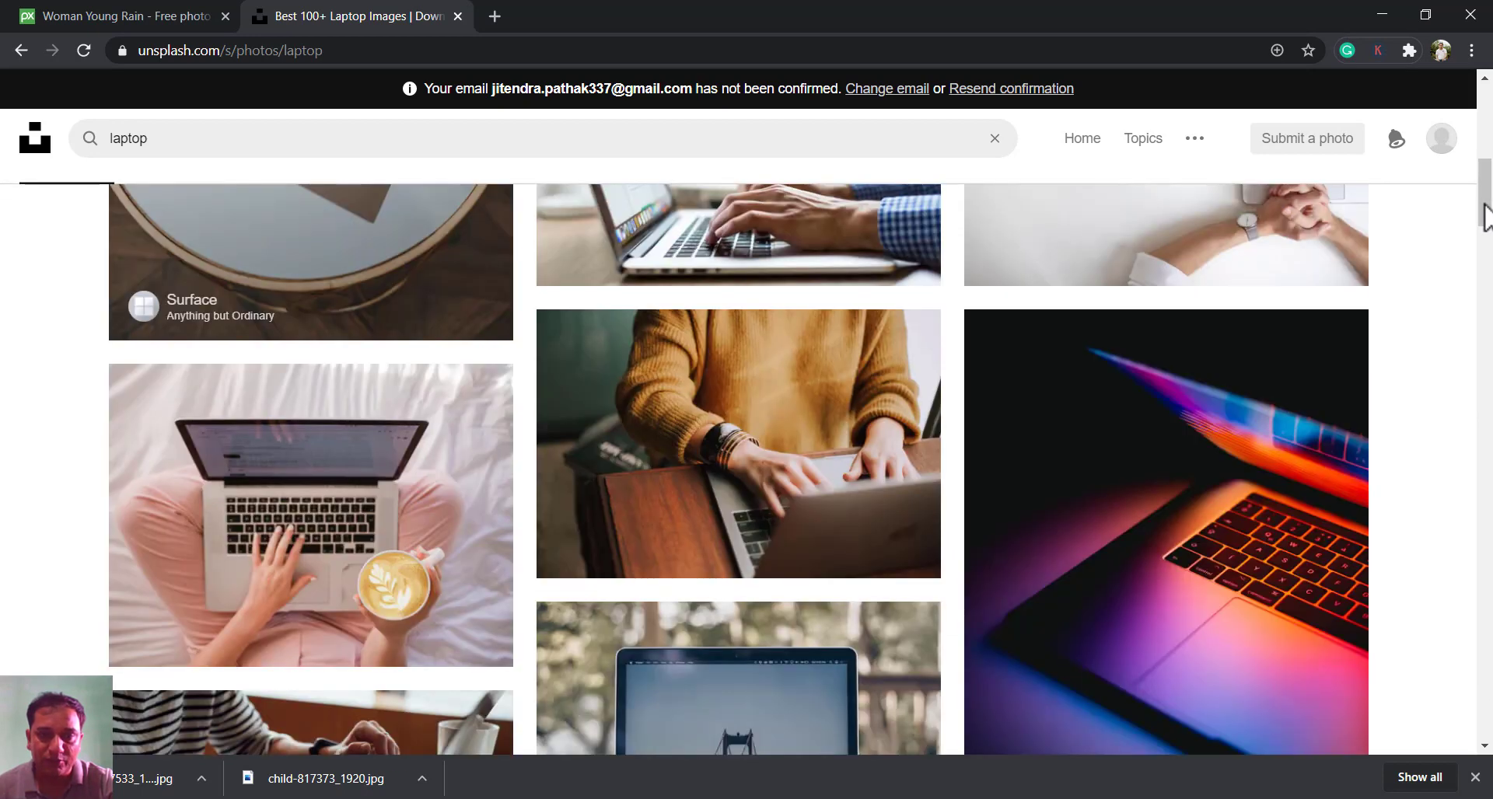
{"action": "scroll", "coordinate": [1485, 208], "scroll_direction": "up", "scroll_amount": 9}
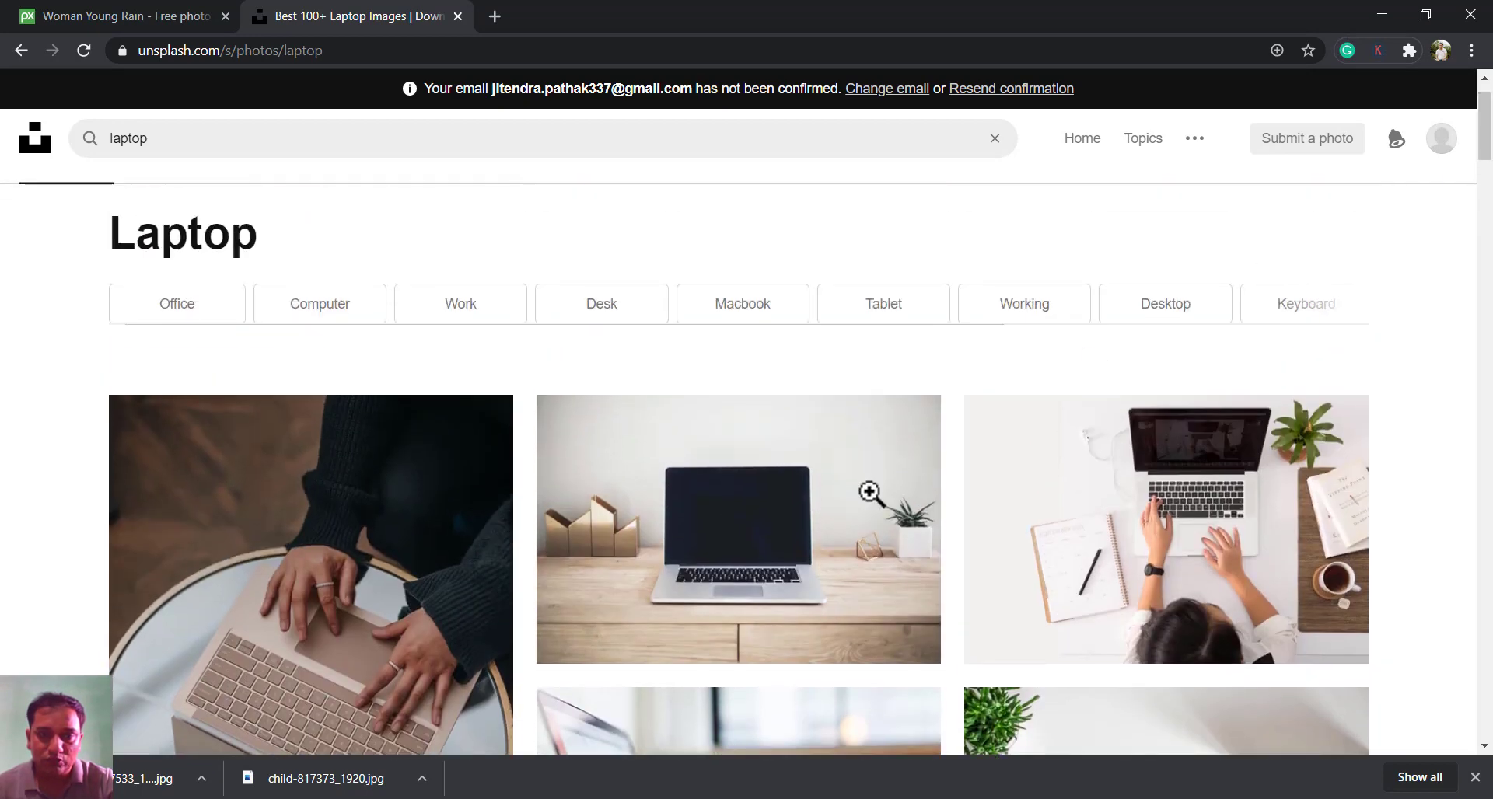
{"action": "mouse_move", "coordinate": [710, 543]}
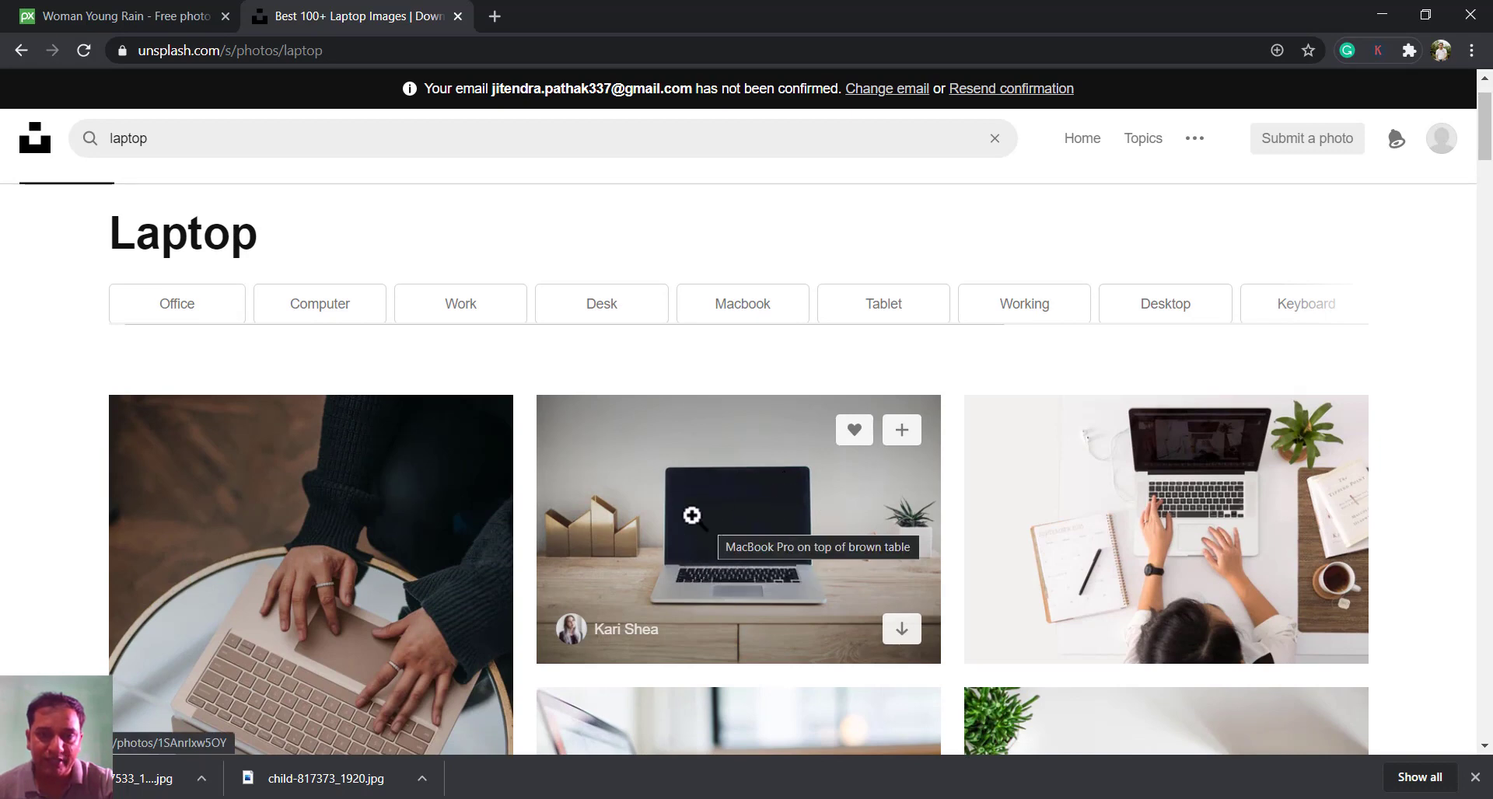
{"action": "left_click", "coordinate": [721, 487]}
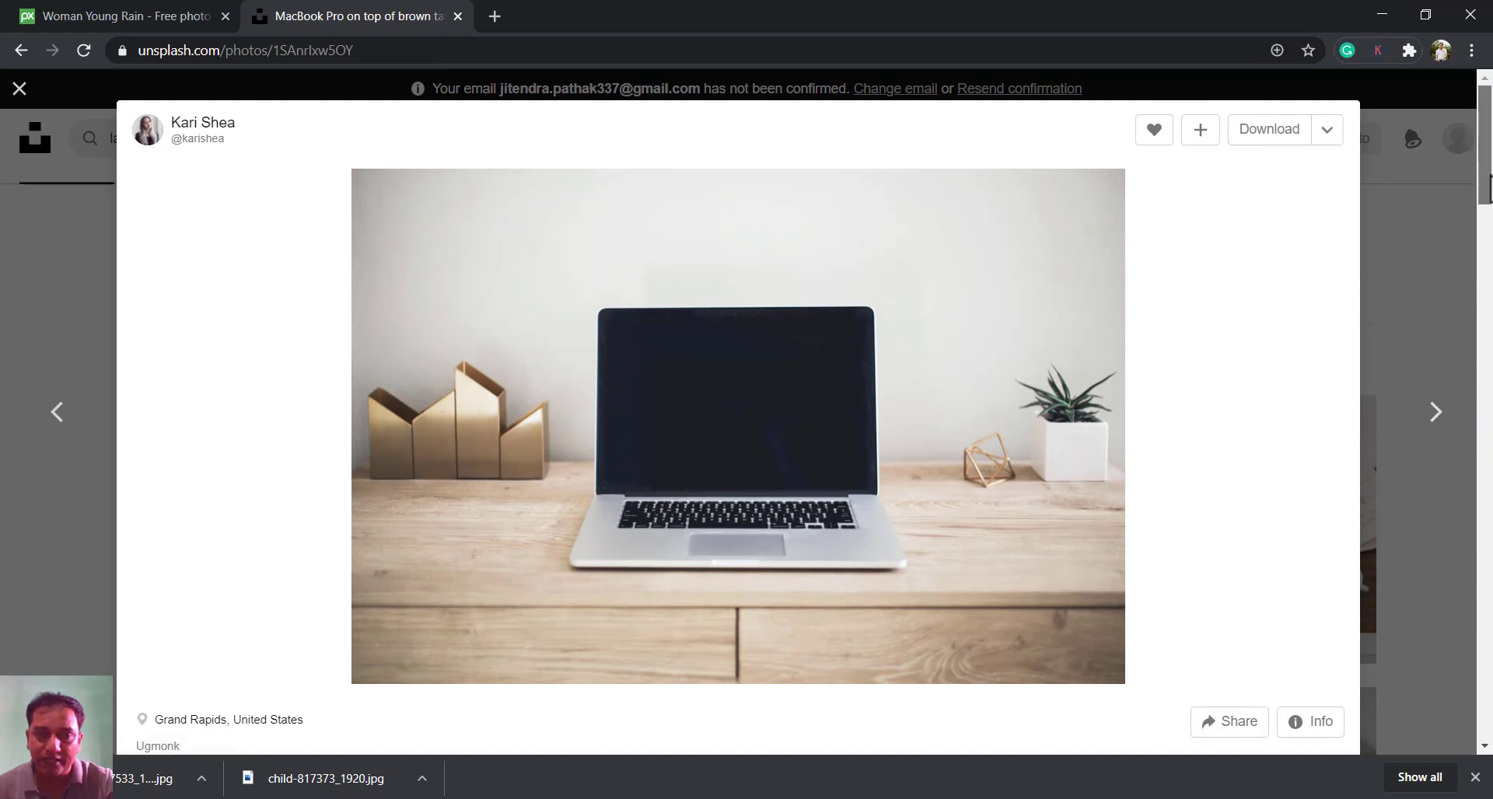
- Download the photo of the MacBook Pro on the brown table and copy its photographer credit to the clipboard
{"action": "scroll", "coordinate": [1481, 195], "scroll_direction": "down", "scroll_amount": 5}
{"action": "scroll", "coordinate": [1486, 386], "scroll_direction": "down", "scroll_amount": 9}
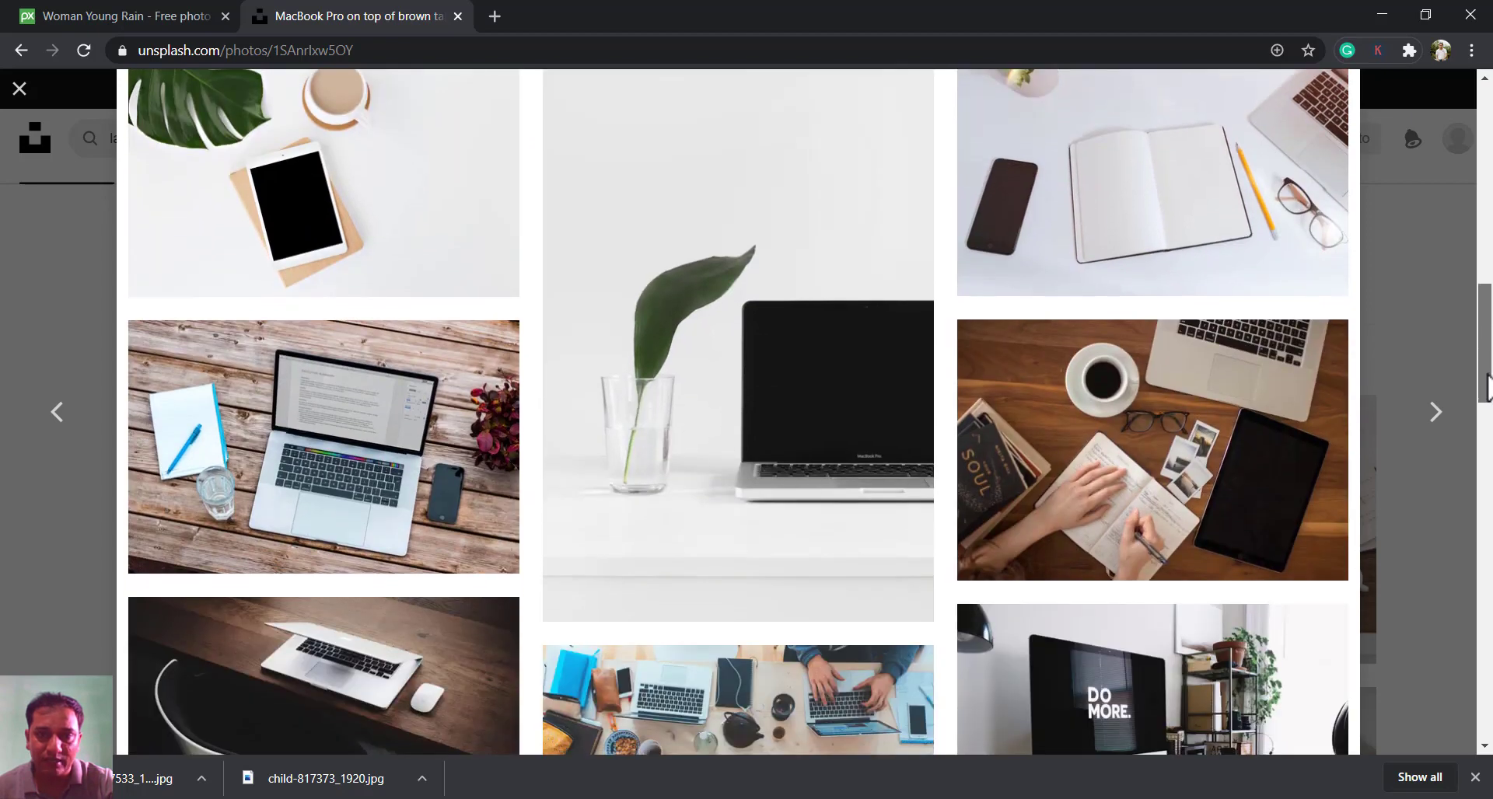
{"action": "left_click_drag", "start_coordinate": [1486, 375], "coordinate": [1466, 204]}
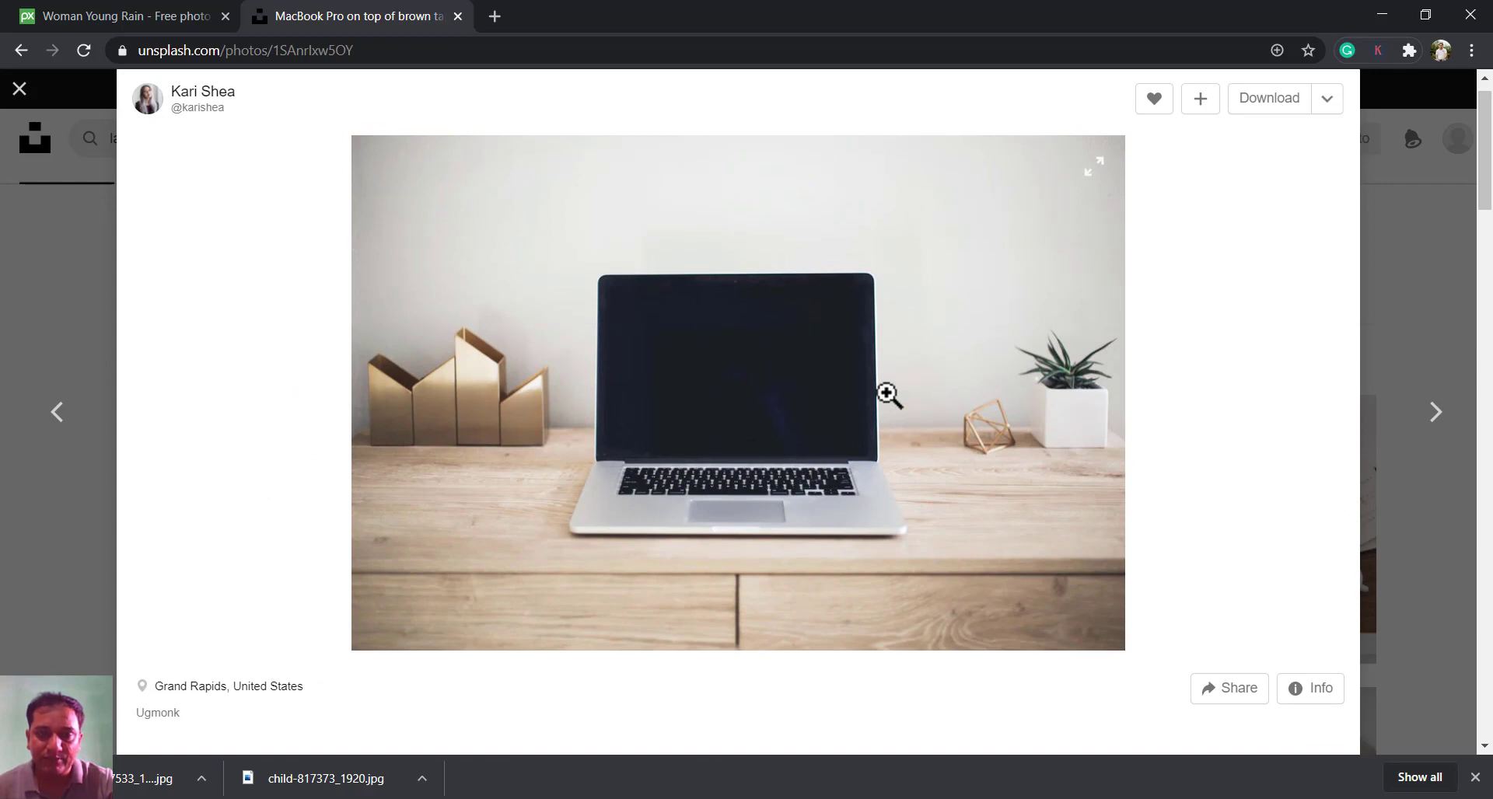
{"action": "left_click", "coordinate": [1275, 99]}
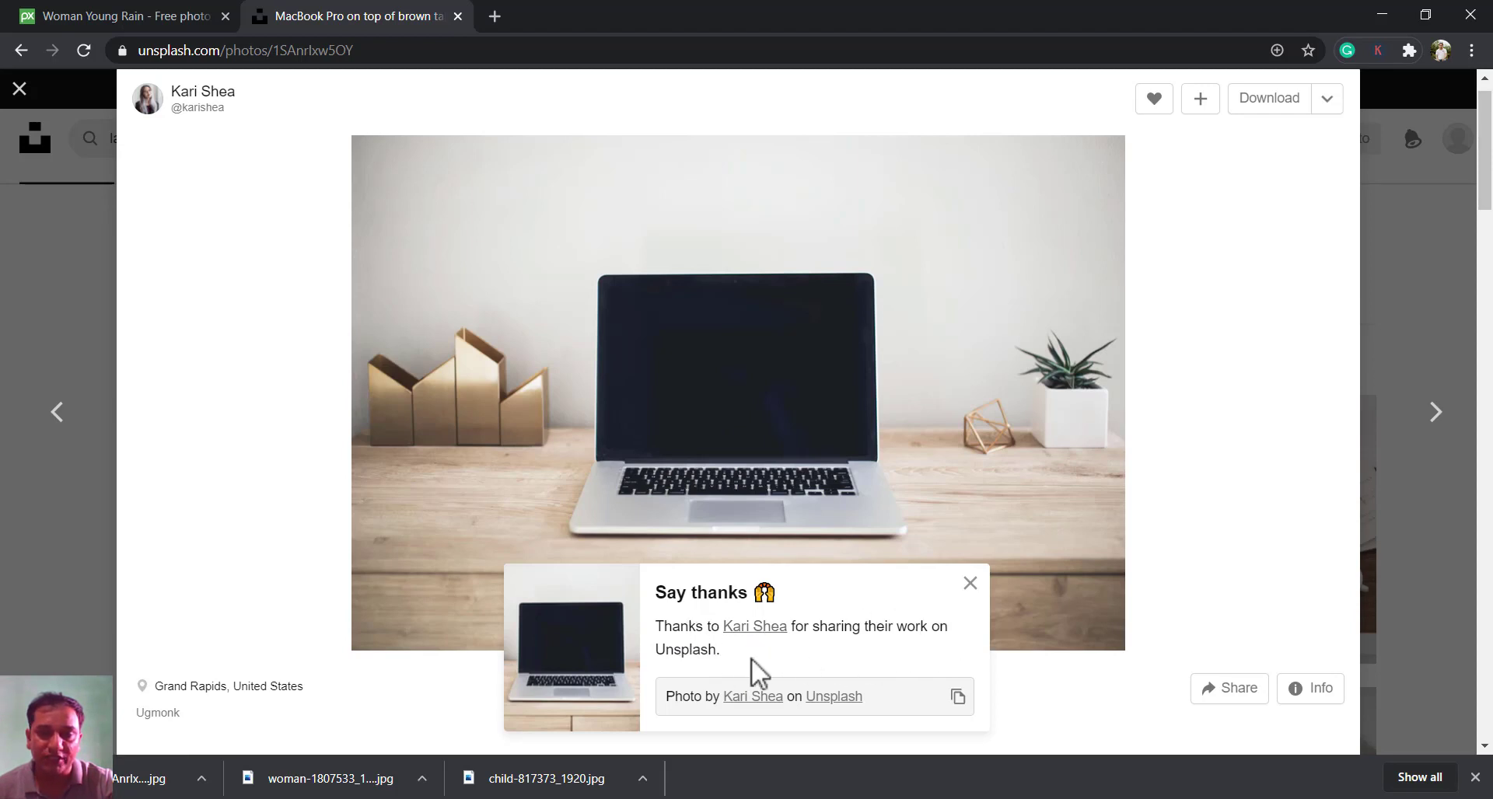
{"action": "left_click", "coordinate": [957, 697]}
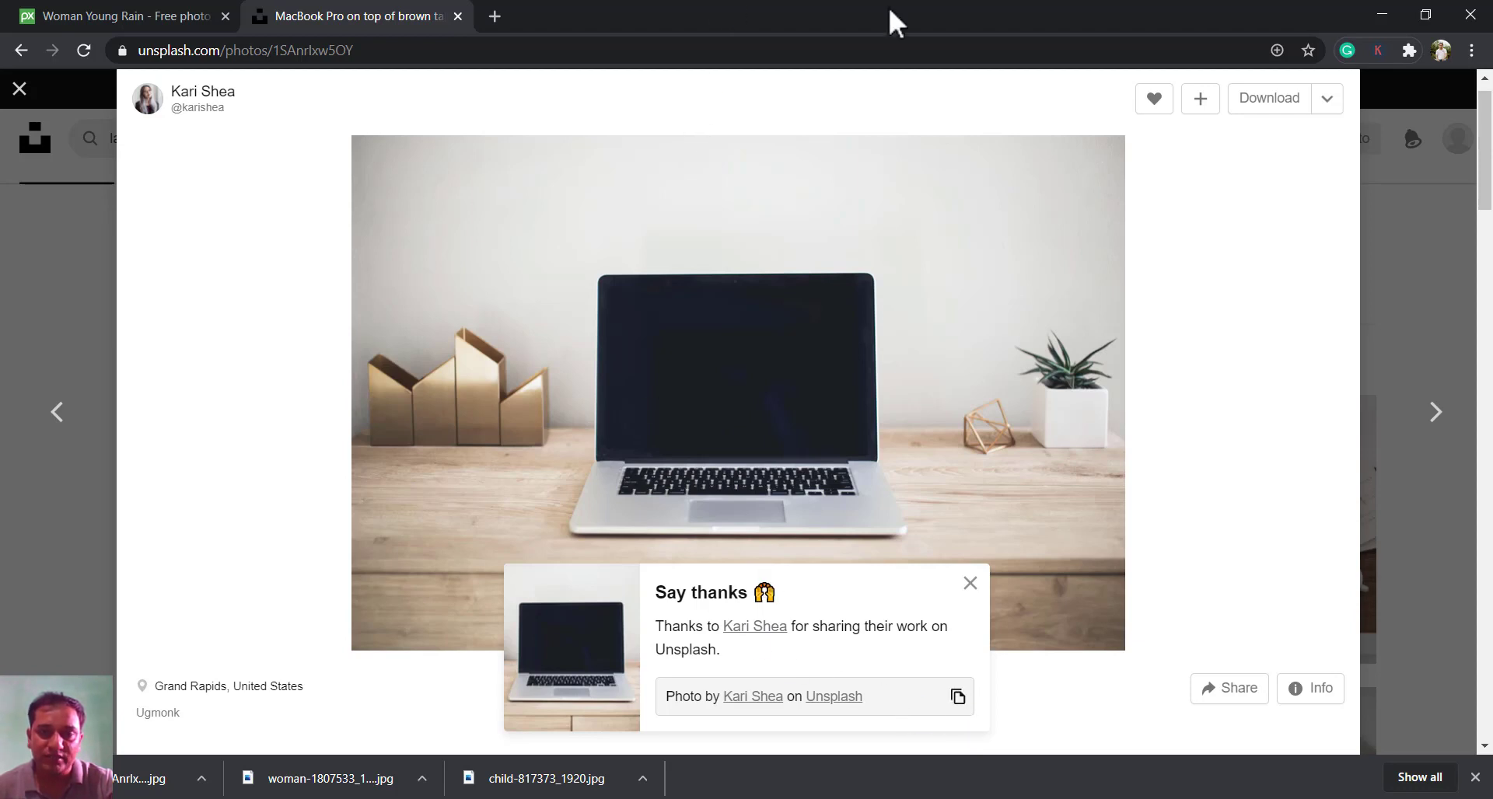
{"action": "left_click", "coordinate": [970, 584]}
- From the related photos, open the one showing a MacBook and desktop monitor on a desk with a white lamp
{"action": "scroll", "coordinate": [739, 412], "scroll_direction": "down", "scroll_amount": 6}
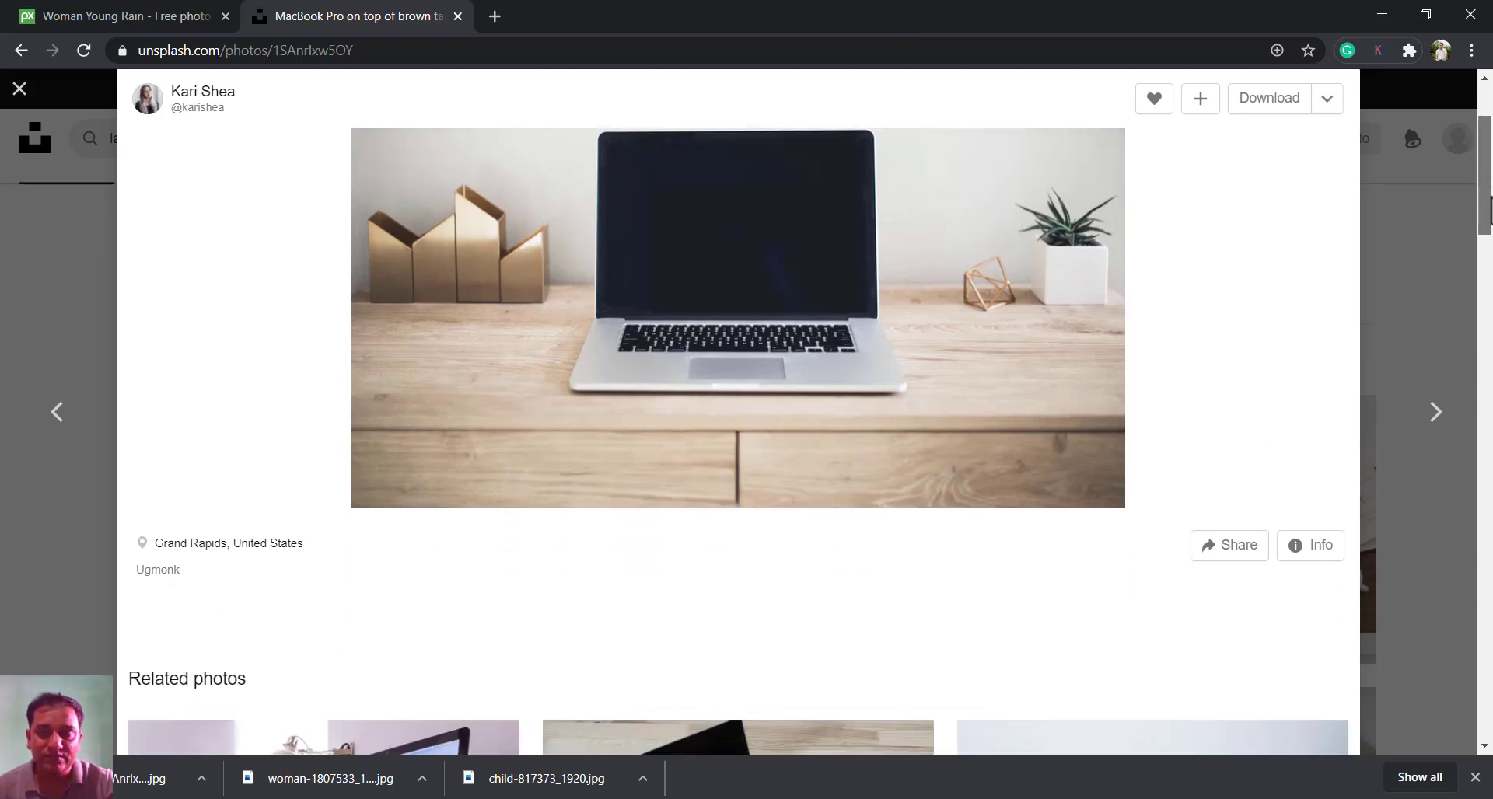
{"action": "scroll", "coordinate": [738, 412], "scroll_direction": "down", "scroll_amount": 2}
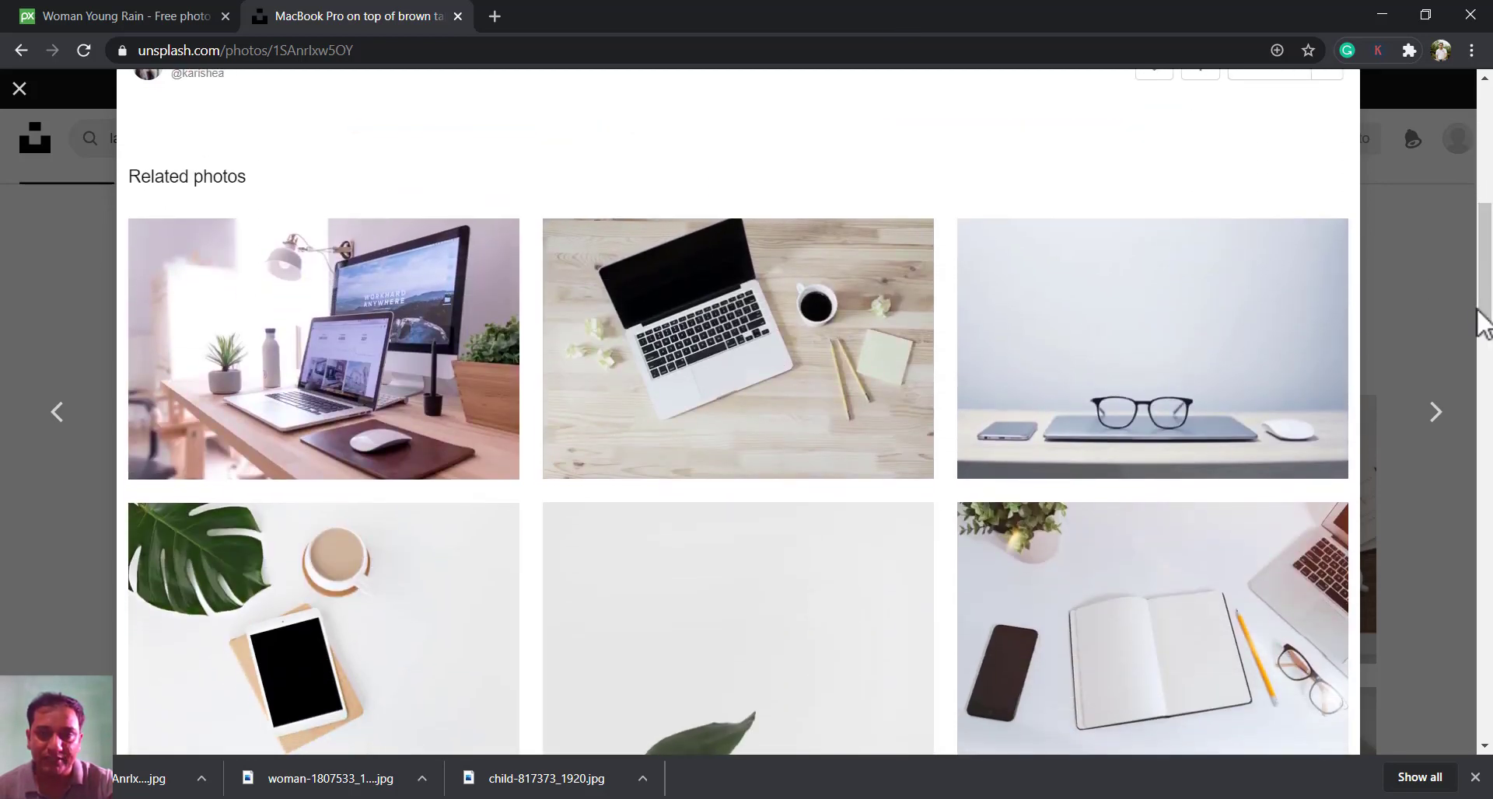
{"action": "mouse_move", "coordinate": [679, 347]}
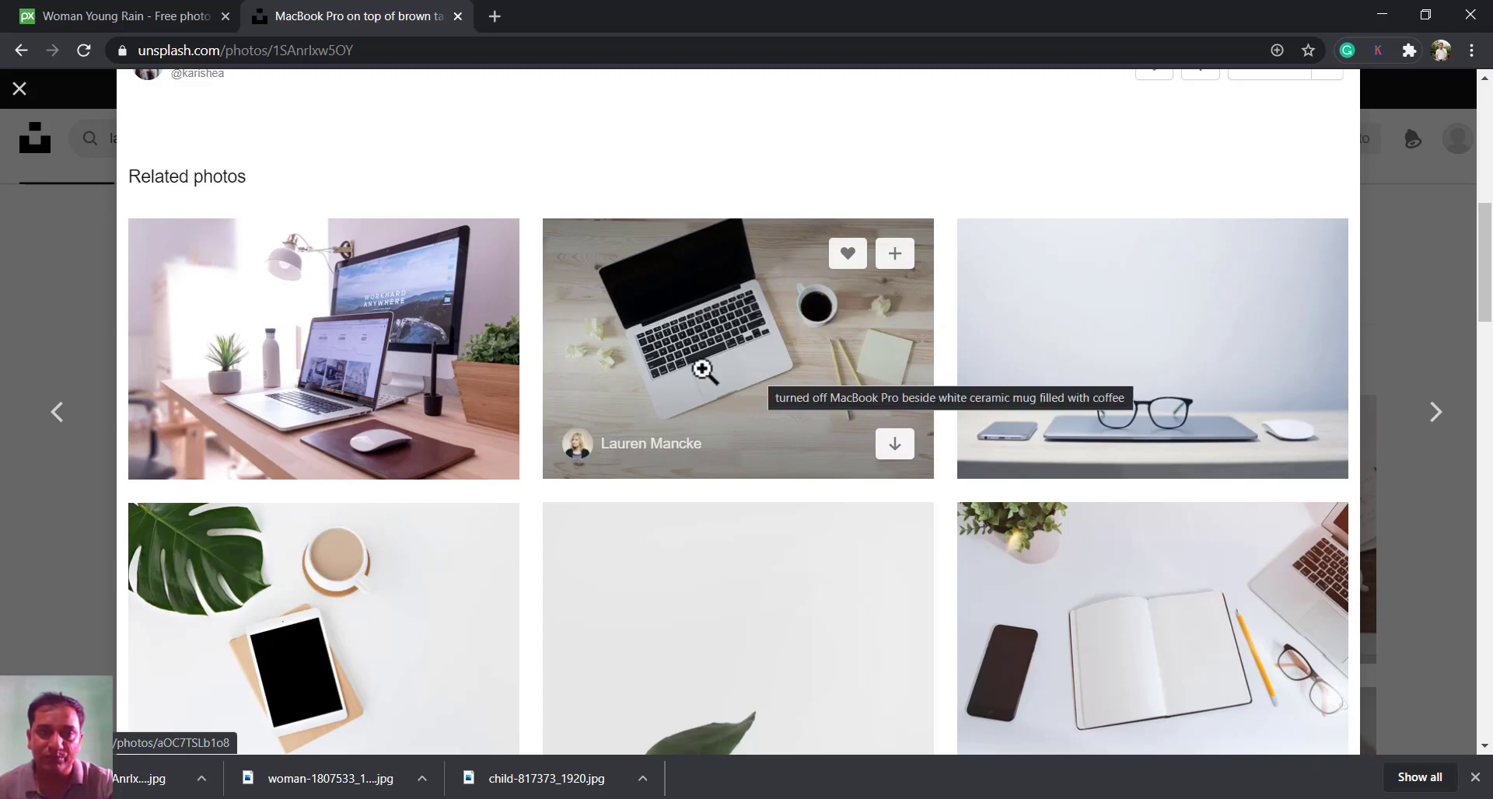
{"action": "left_click", "coordinate": [465, 351]}
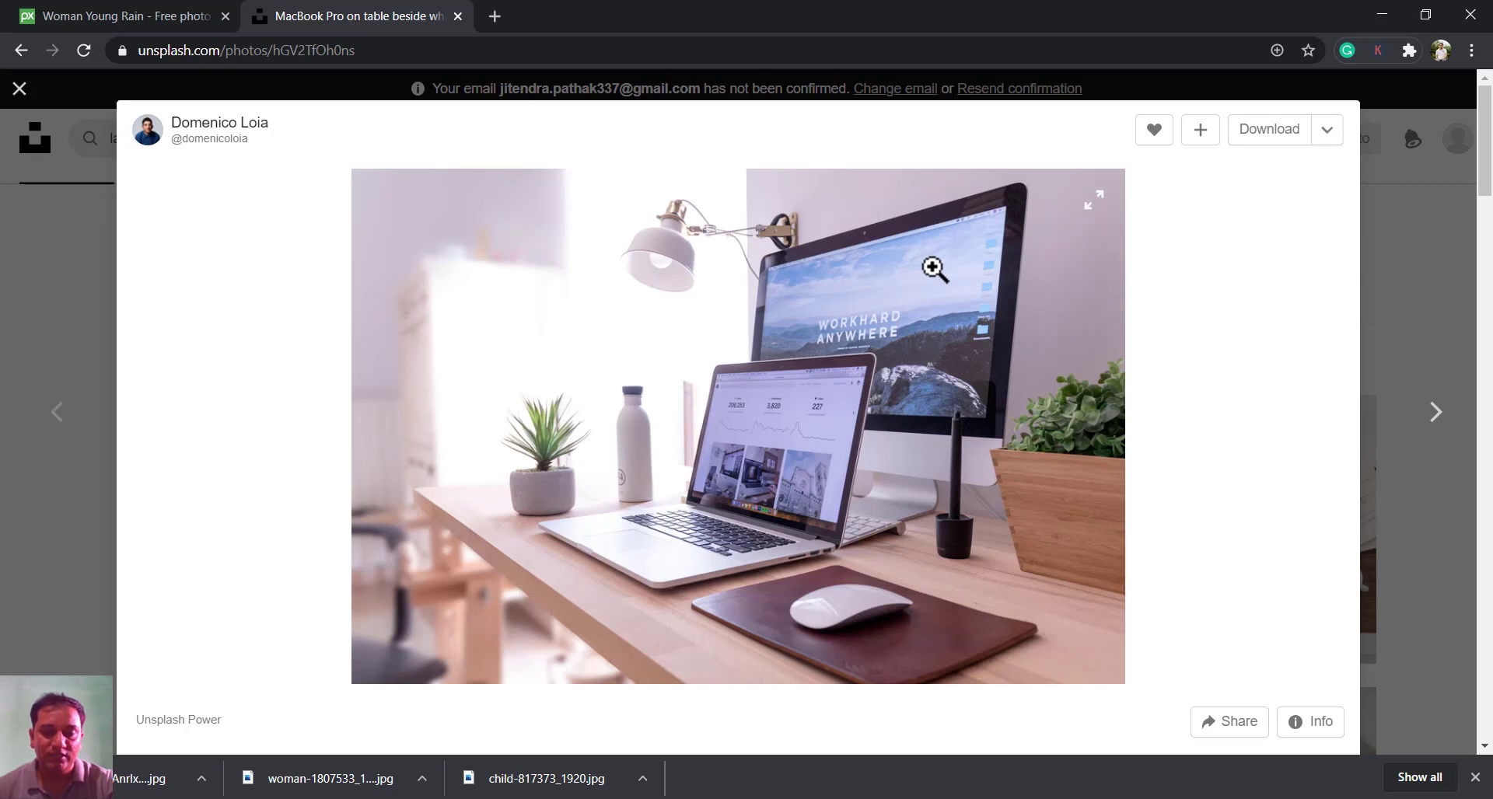
- Launch Notepad, paste the copied photo credit into a blank document, and return to the browser
{"action": "key", "text": "super+r"}
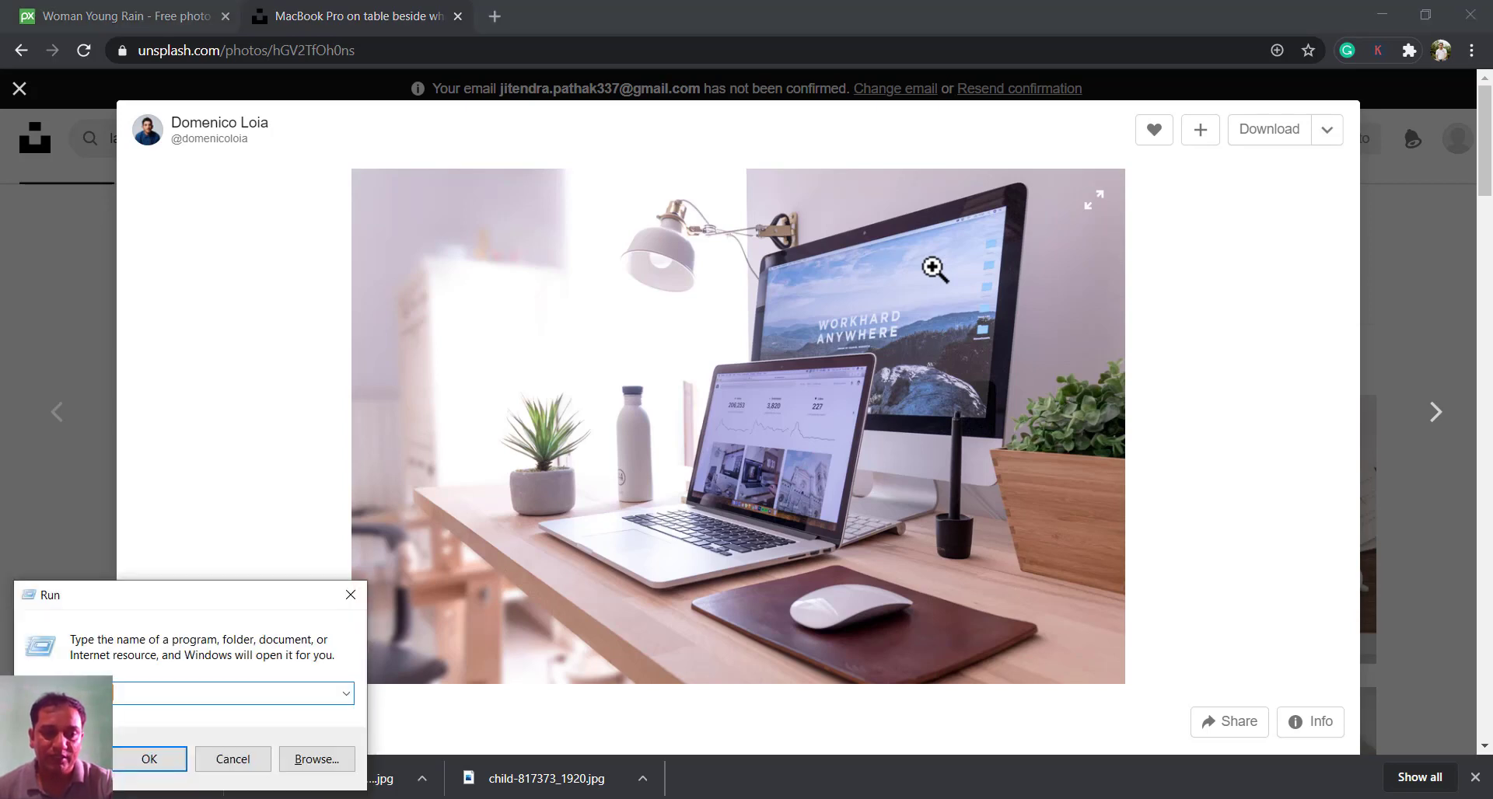
{"action": "type", "text": "no"}
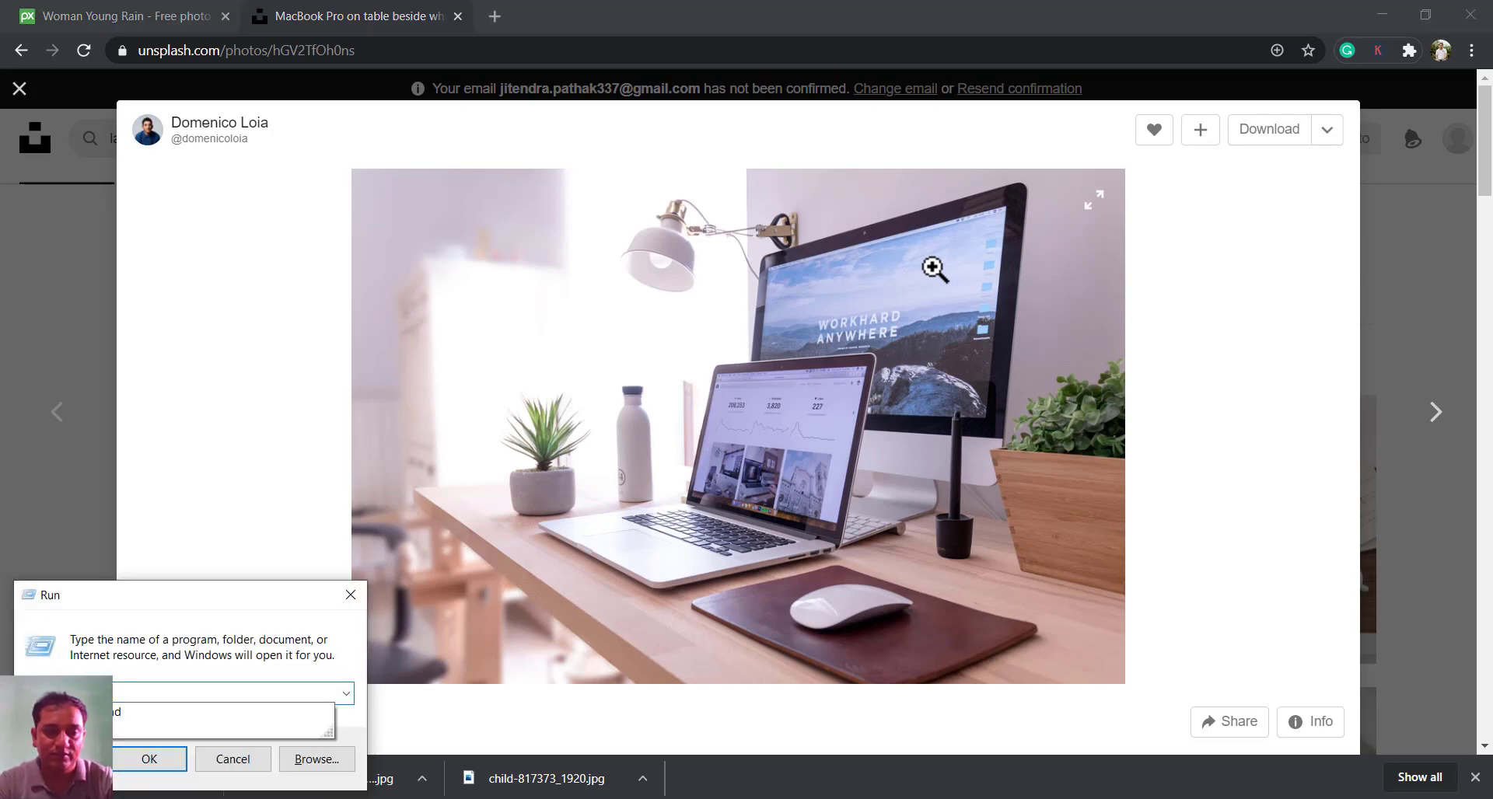
{"action": "key", "text": "Return"}
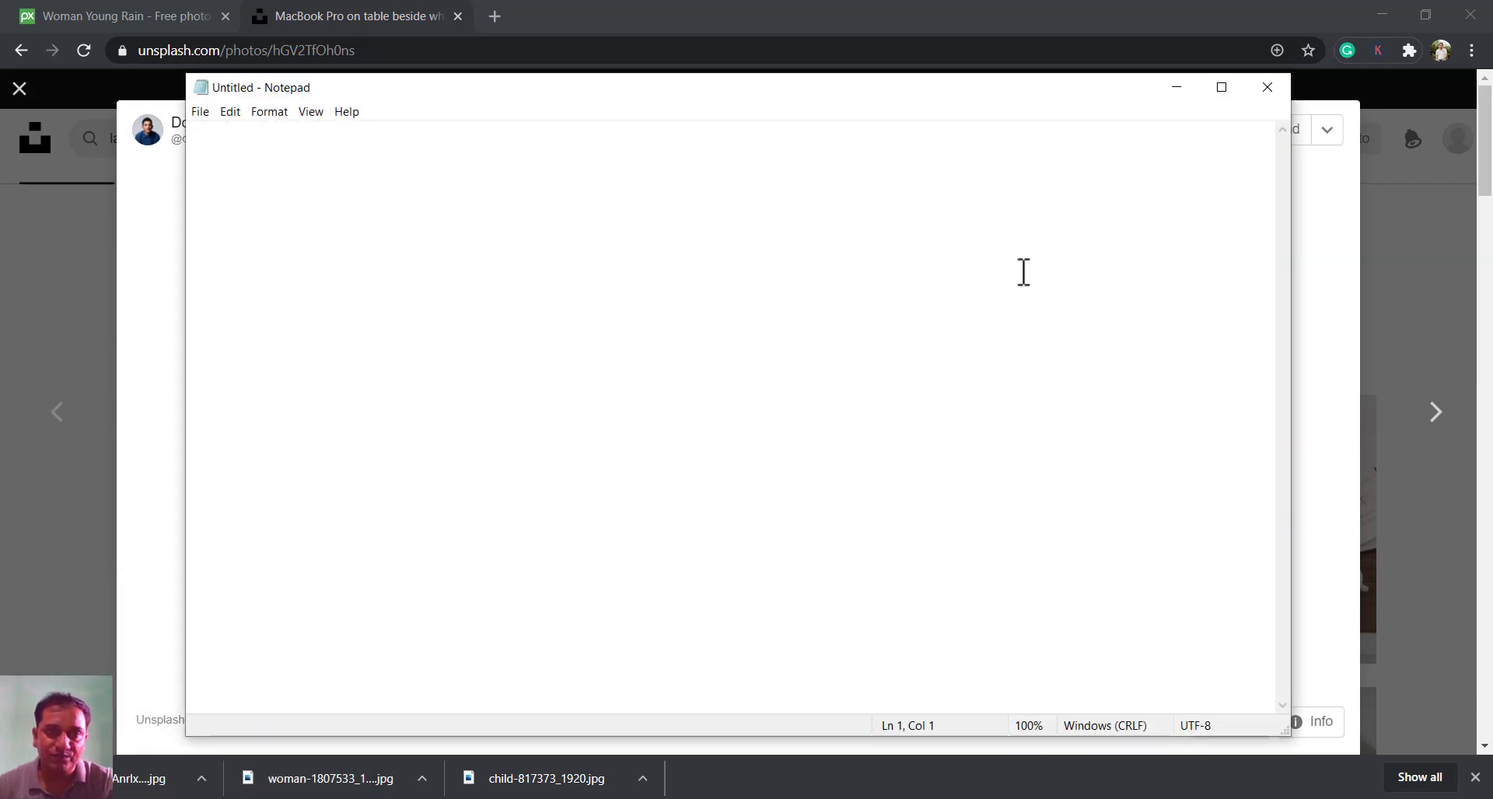
{"action": "key", "text": "ctrl+v"}
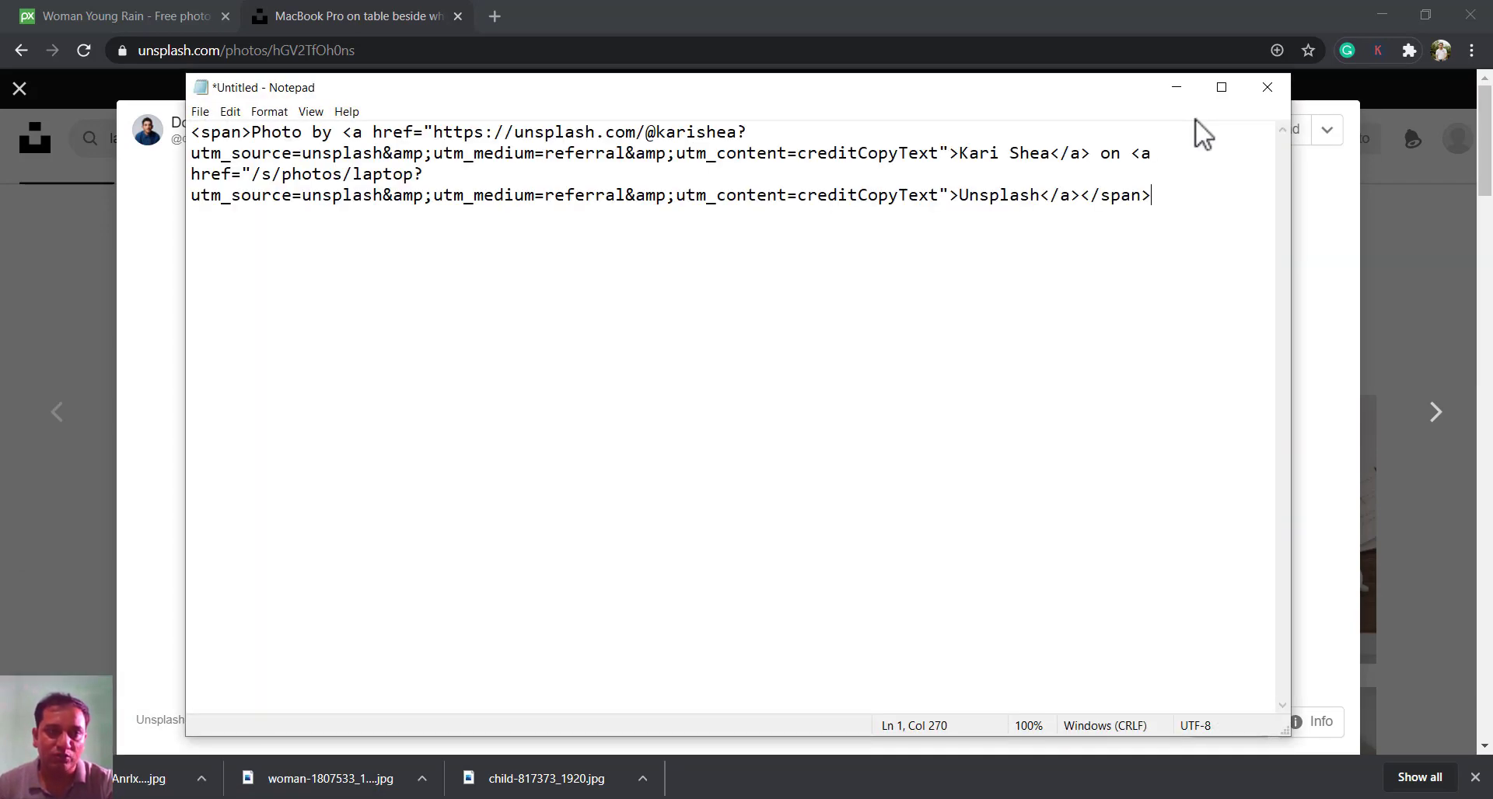
{"action": "left_click", "coordinate": [620, 201]}
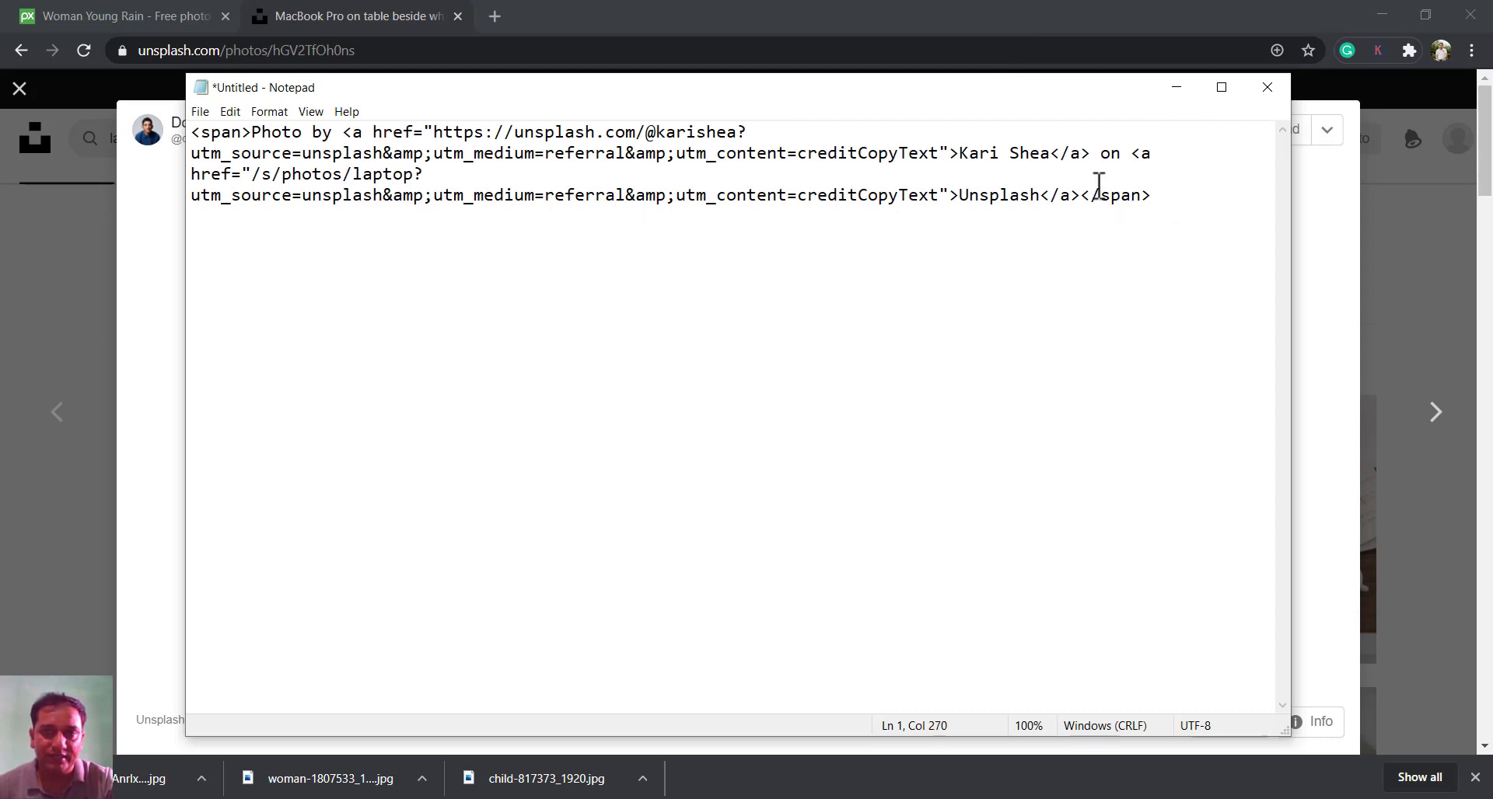
{"action": "left_click", "coordinate": [737, 13]}
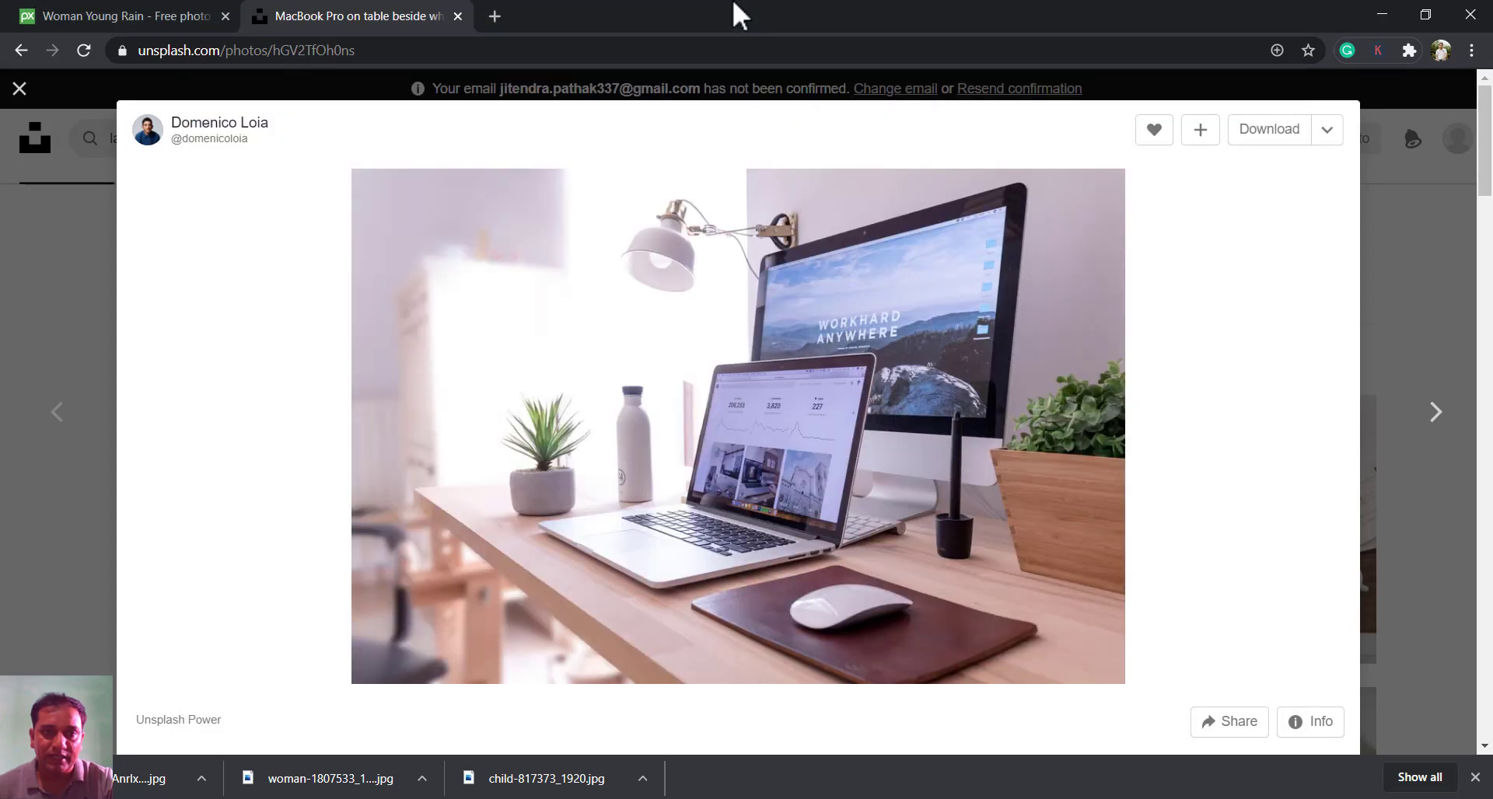
- Download the photo of the desk with the MacBook and monitor and copy its photographer credit
{"action": "mouse_move", "coordinate": [1488, 165]}
{"action": "left_mouse_down"}
{"action": "mouse_move", "coordinate": [1489, 212]}
{"action": "mouse_move", "coordinate": [1488, 165]}
{"action": "left_mouse_up"}
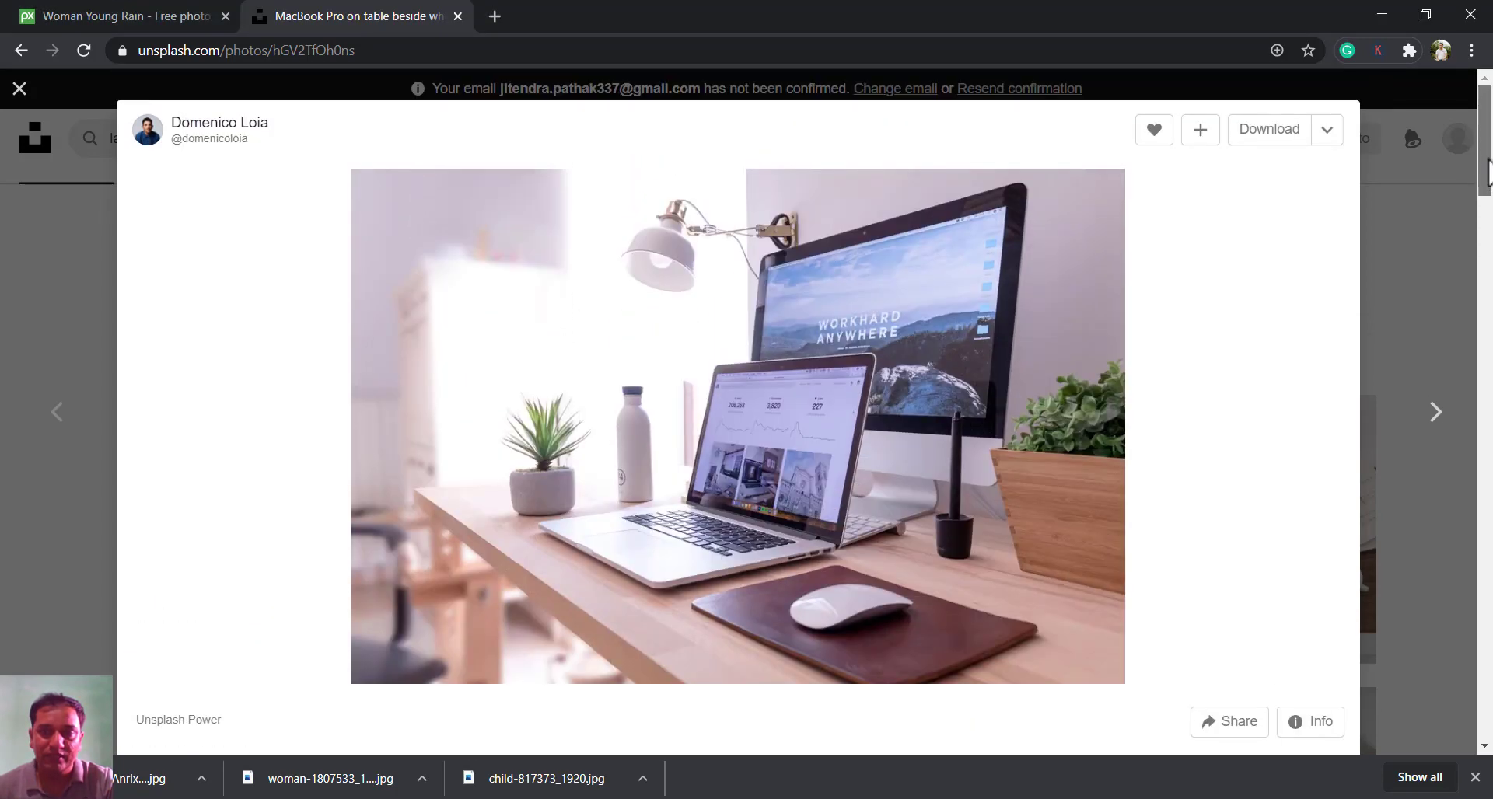
{"action": "left_click", "coordinate": [1269, 147]}
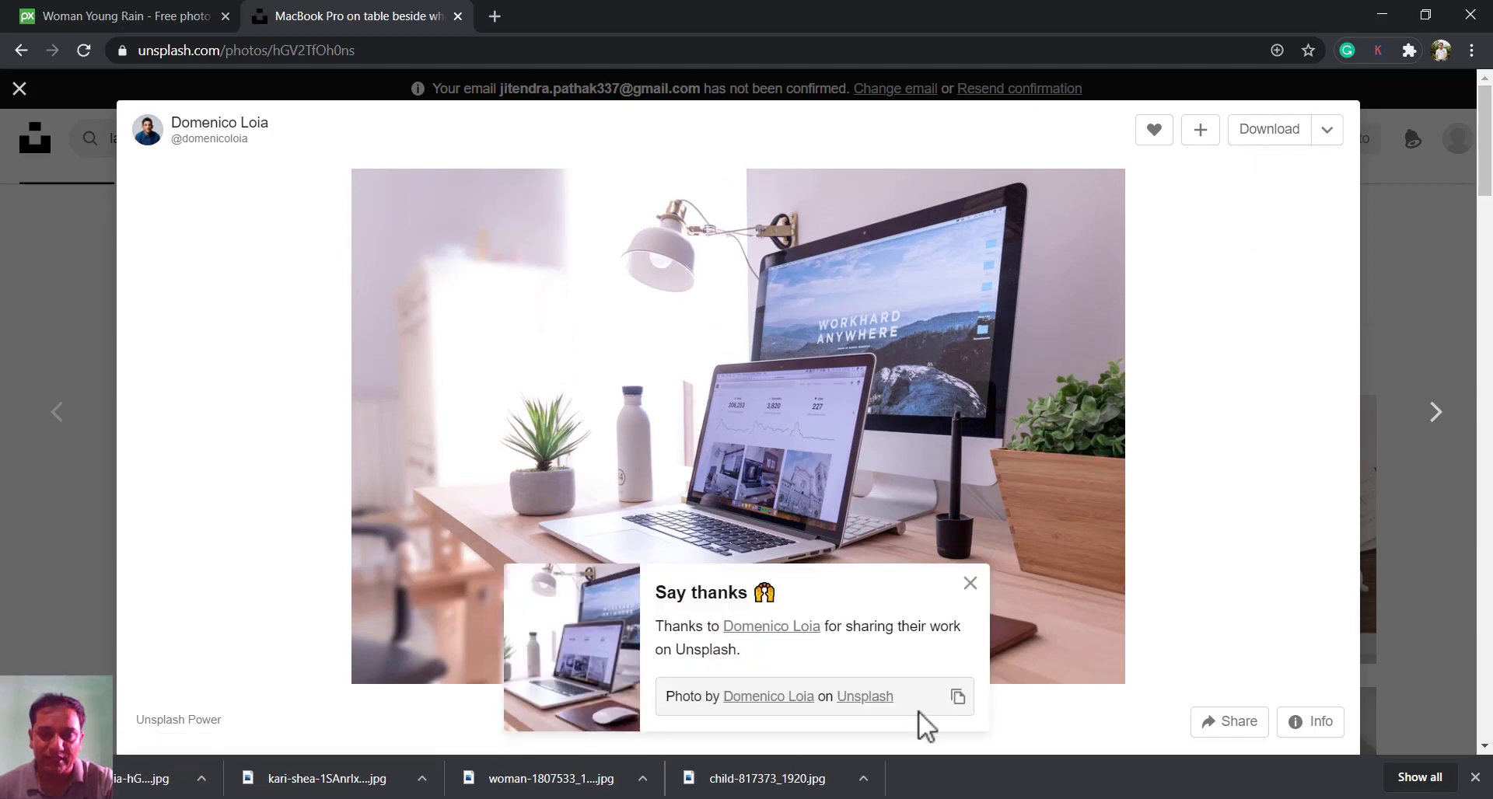
{"action": "left_click", "coordinate": [958, 697]}
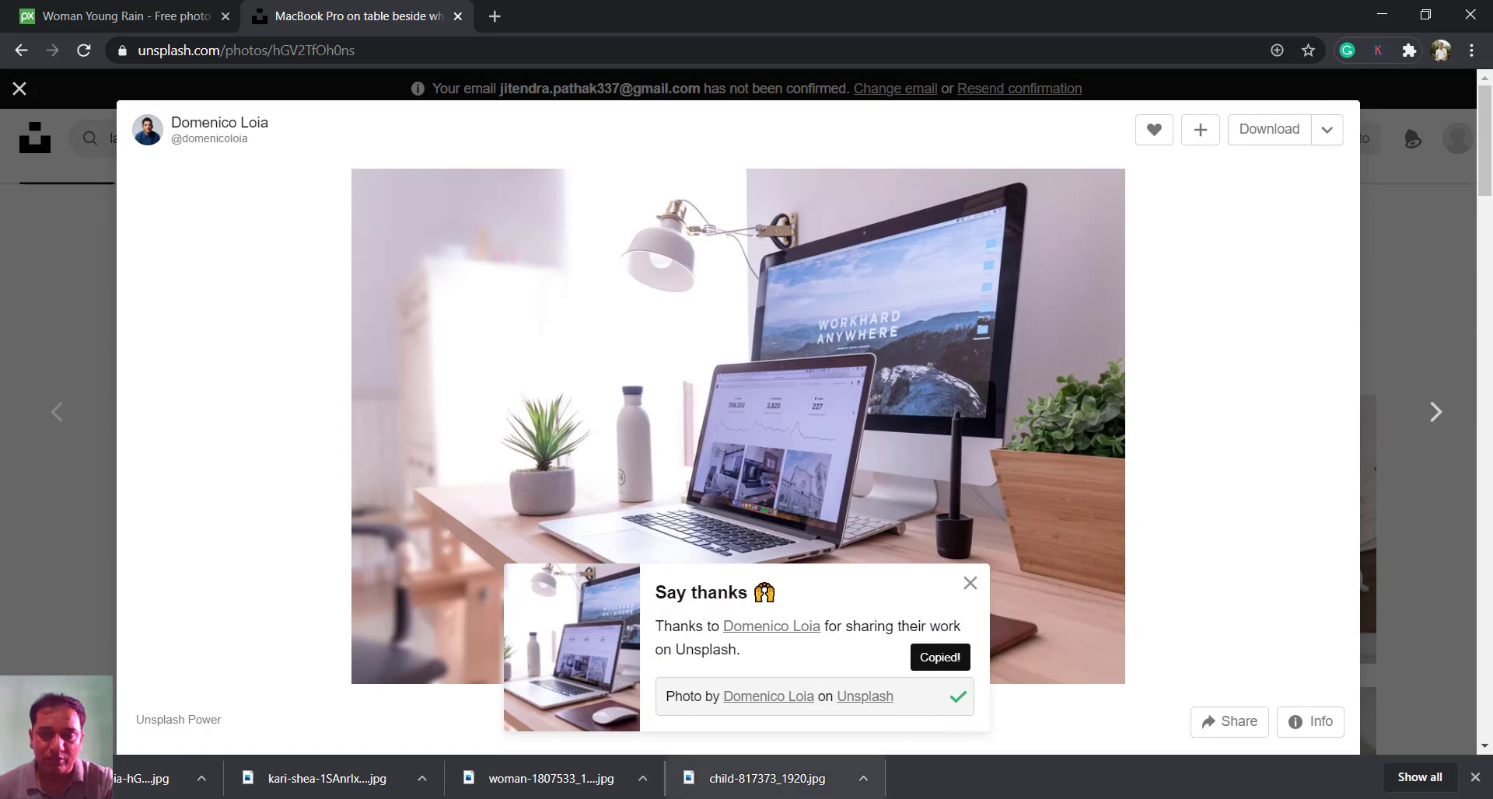
- Paste the second credit below the first one in Notepad, then minimize Notepad and dismiss the thank-you message on Unsplash
{"action": "key", "text": "alt+Tab"}
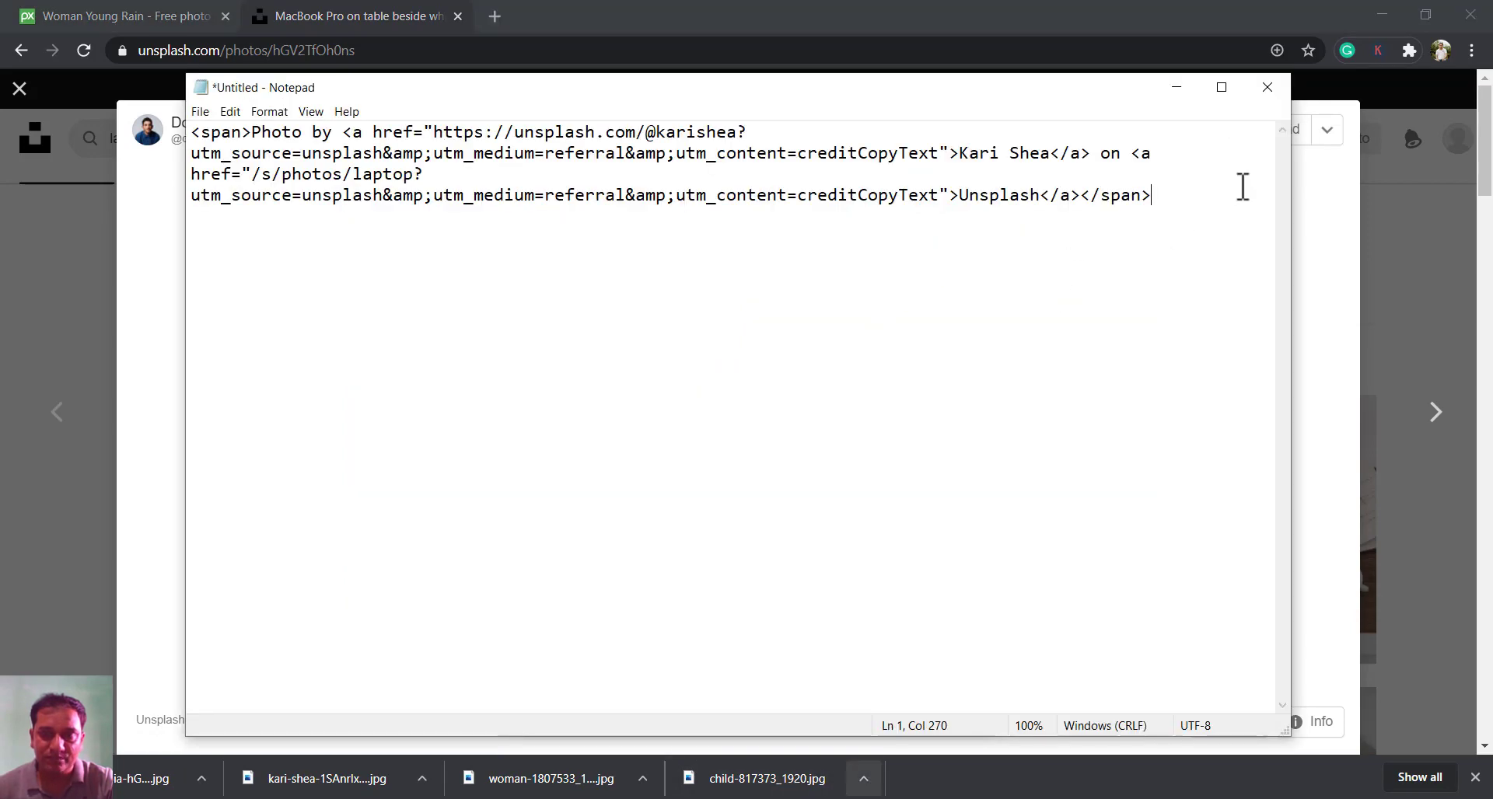
{"action": "key", "text": "ctrl+v"}
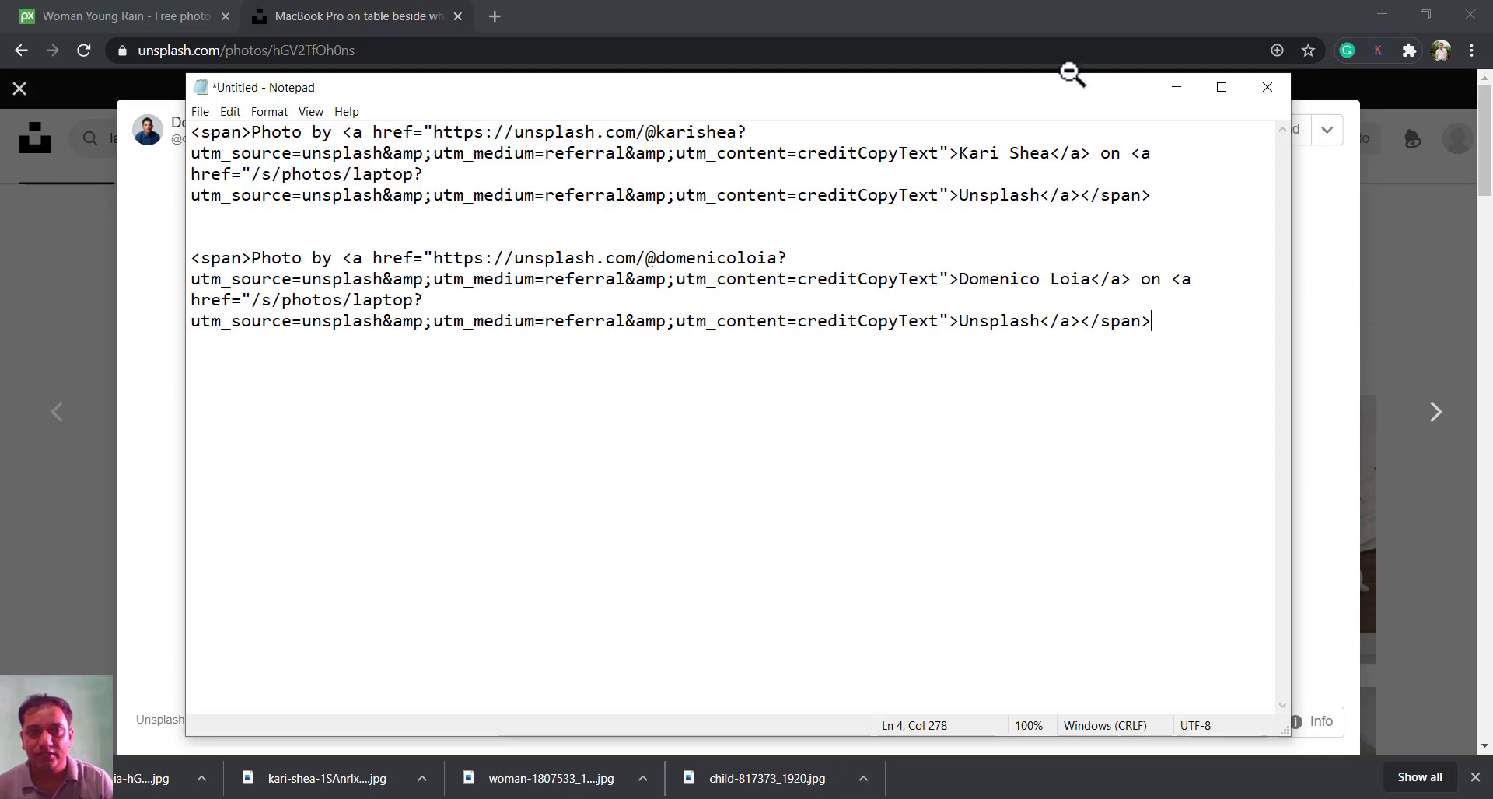
{"action": "left_click", "coordinate": [1176, 88]}
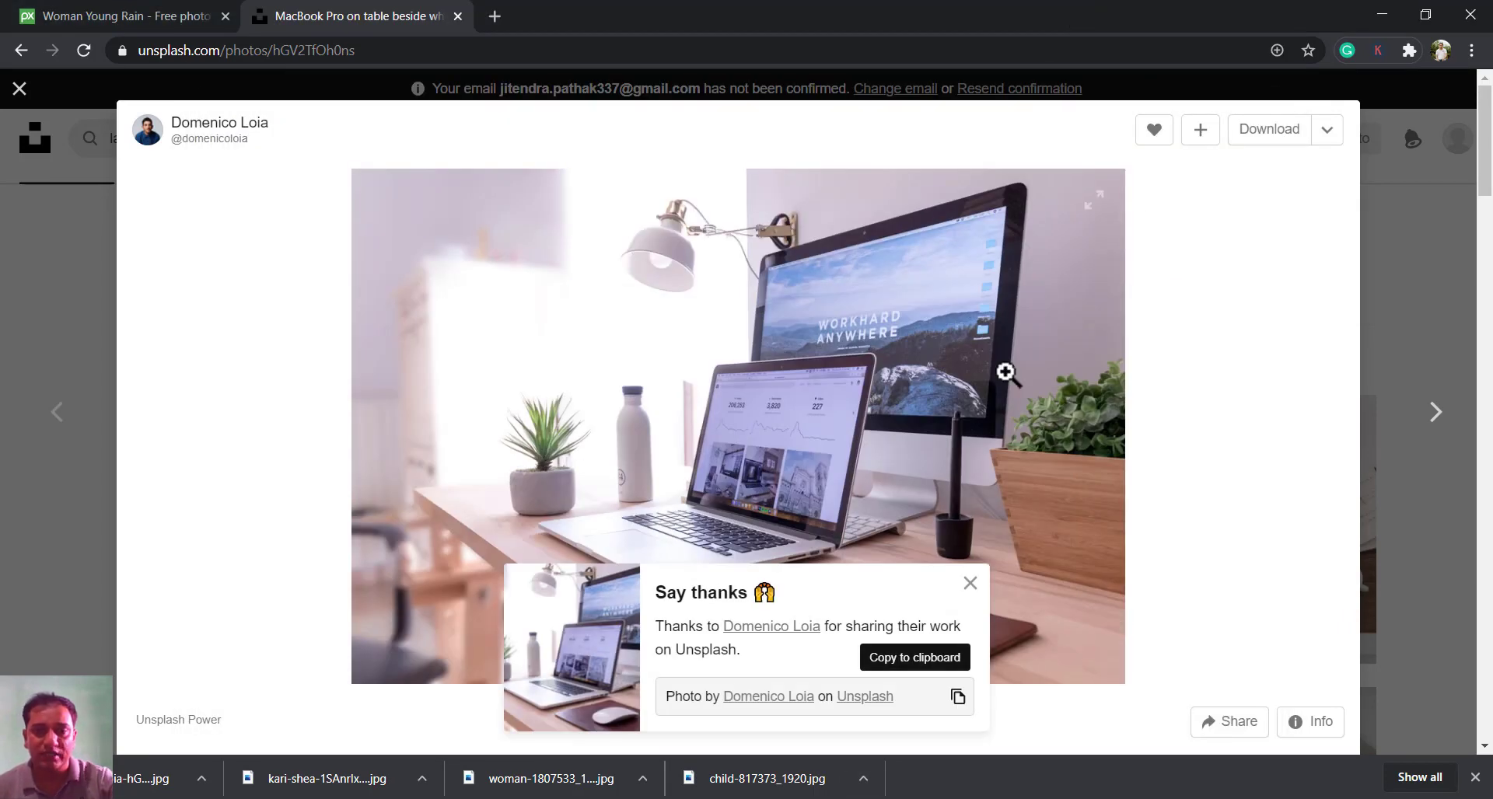
{"action": "left_click", "coordinate": [969, 584]}
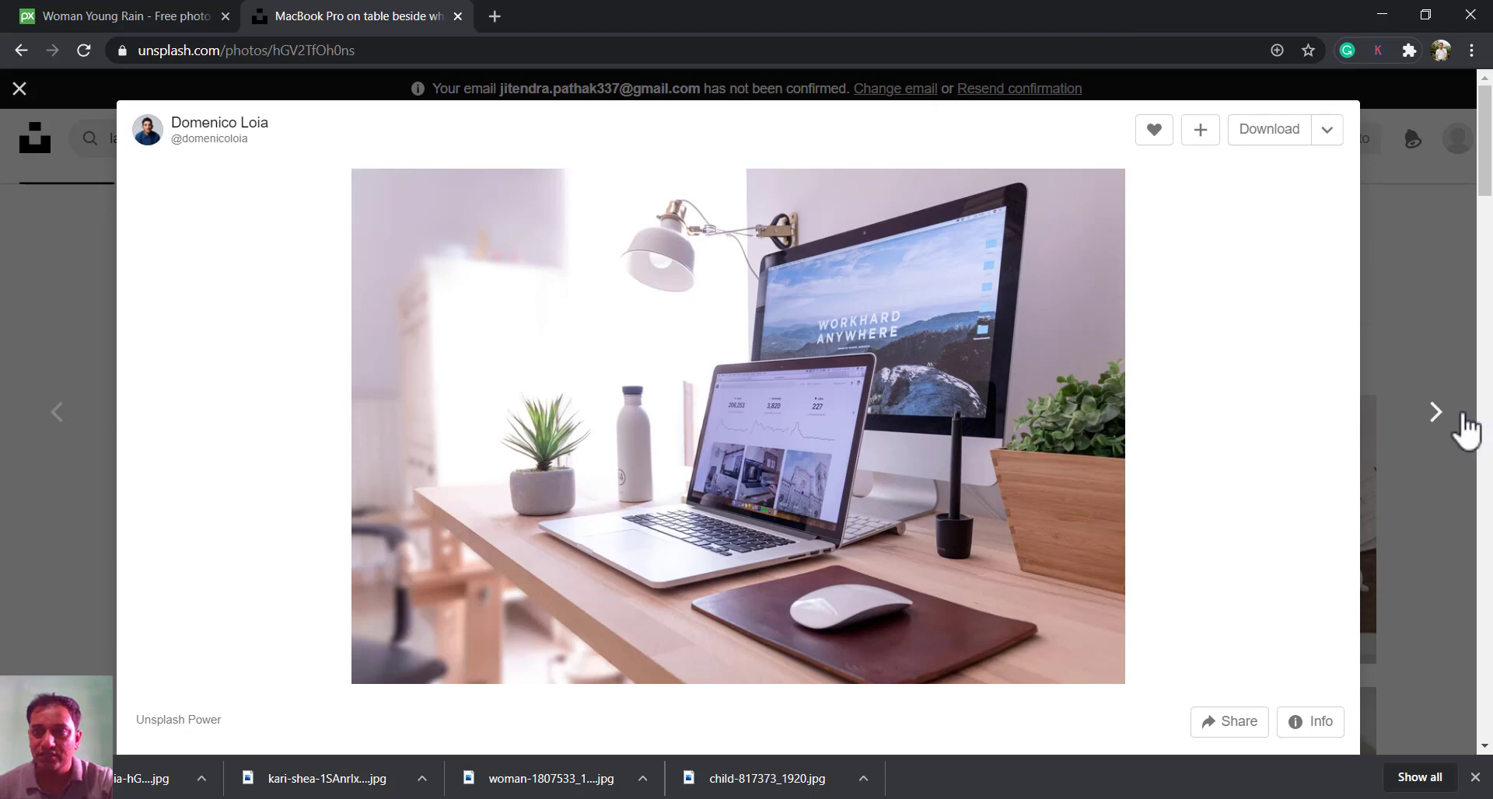
- Check the desk photo's info for its views, downloads, camera details and dimensions, then return to the photo
{"action": "scroll", "coordinate": [1485, 140], "scroll_direction": "down", "scroll_amount": 5}
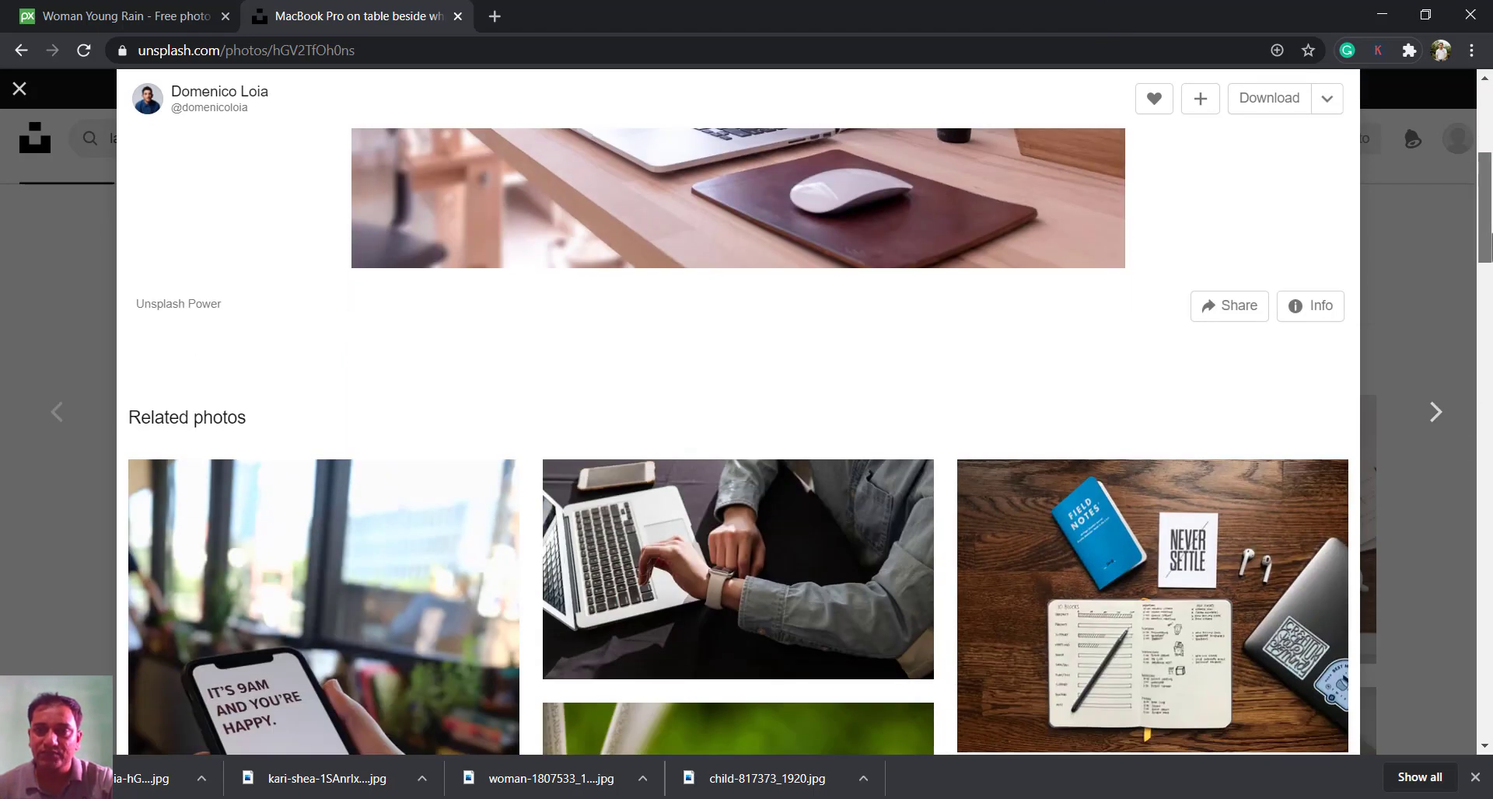
{"action": "left_click", "coordinate": [1305, 311]}
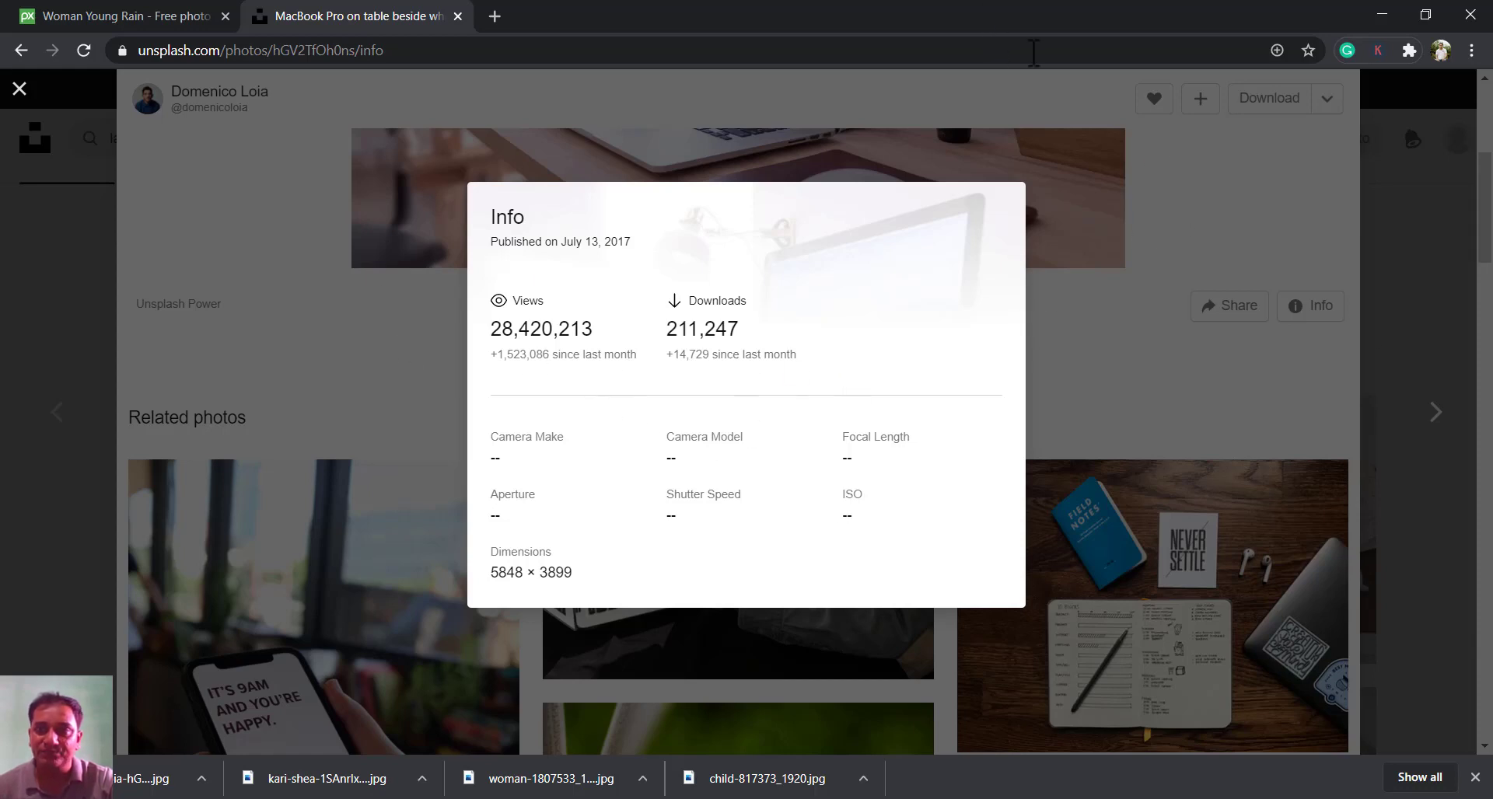
{"action": "left_click", "coordinate": [1136, 323]}
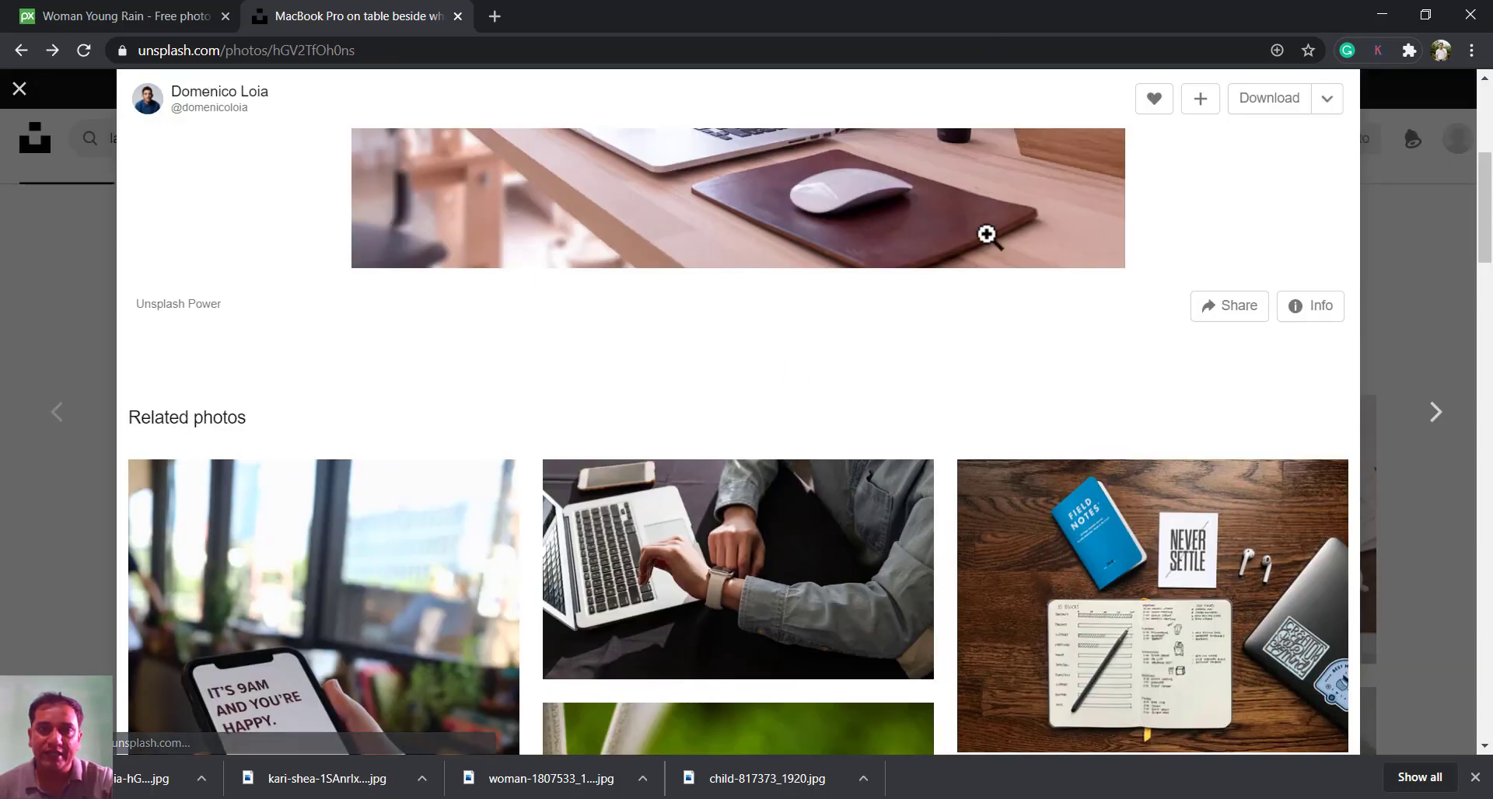
{"action": "left_click_drag", "start_coordinate": [1483, 268], "coordinate": [1483, 118]}
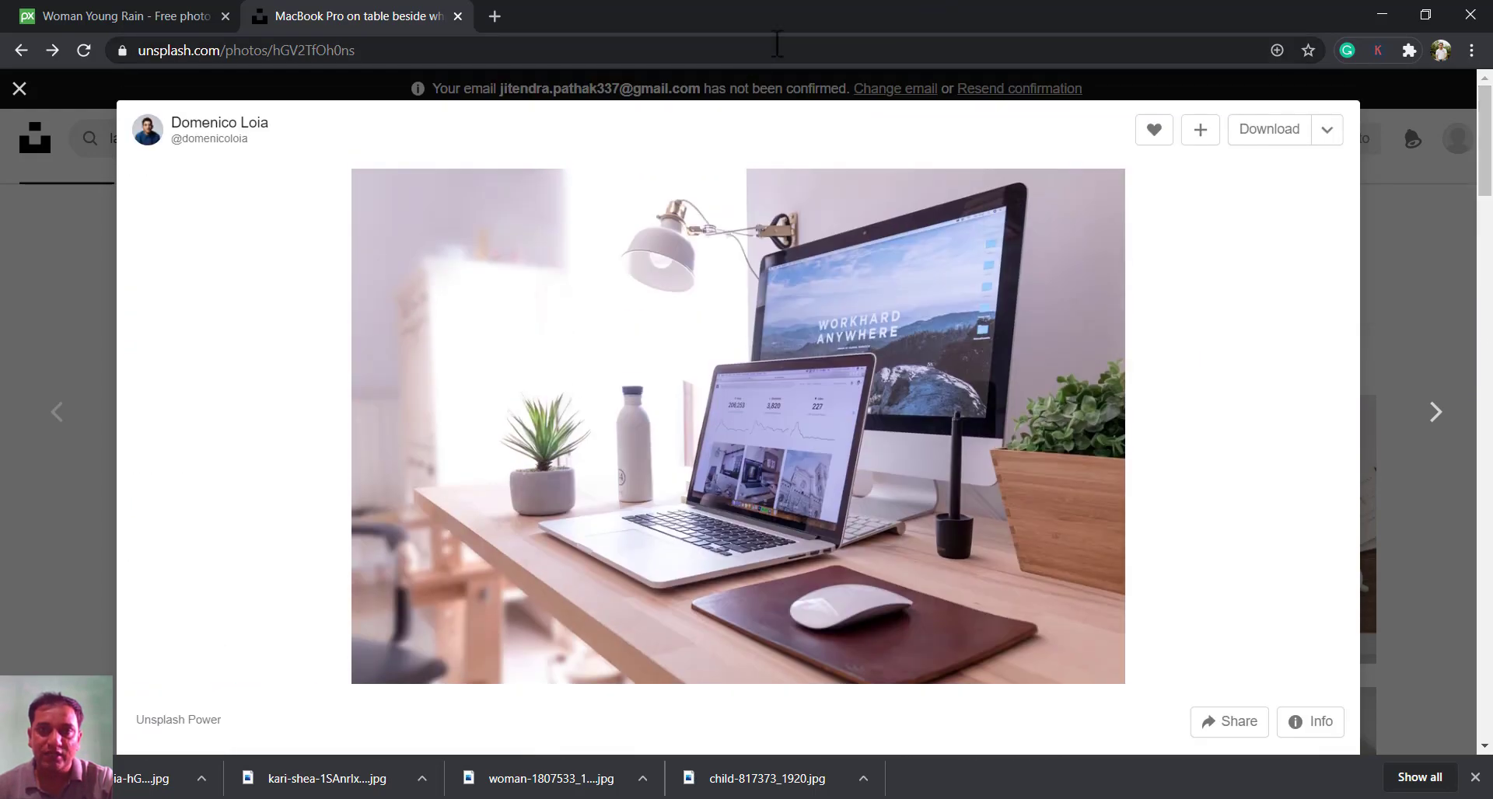
- Switch to Photoshop and open the four photos downloaded today from the Downloads folder: the two Unsplash images, woman-1807533_1920 and child-817373_1920
{"action": "left_click", "coordinate": [1381, 14]}
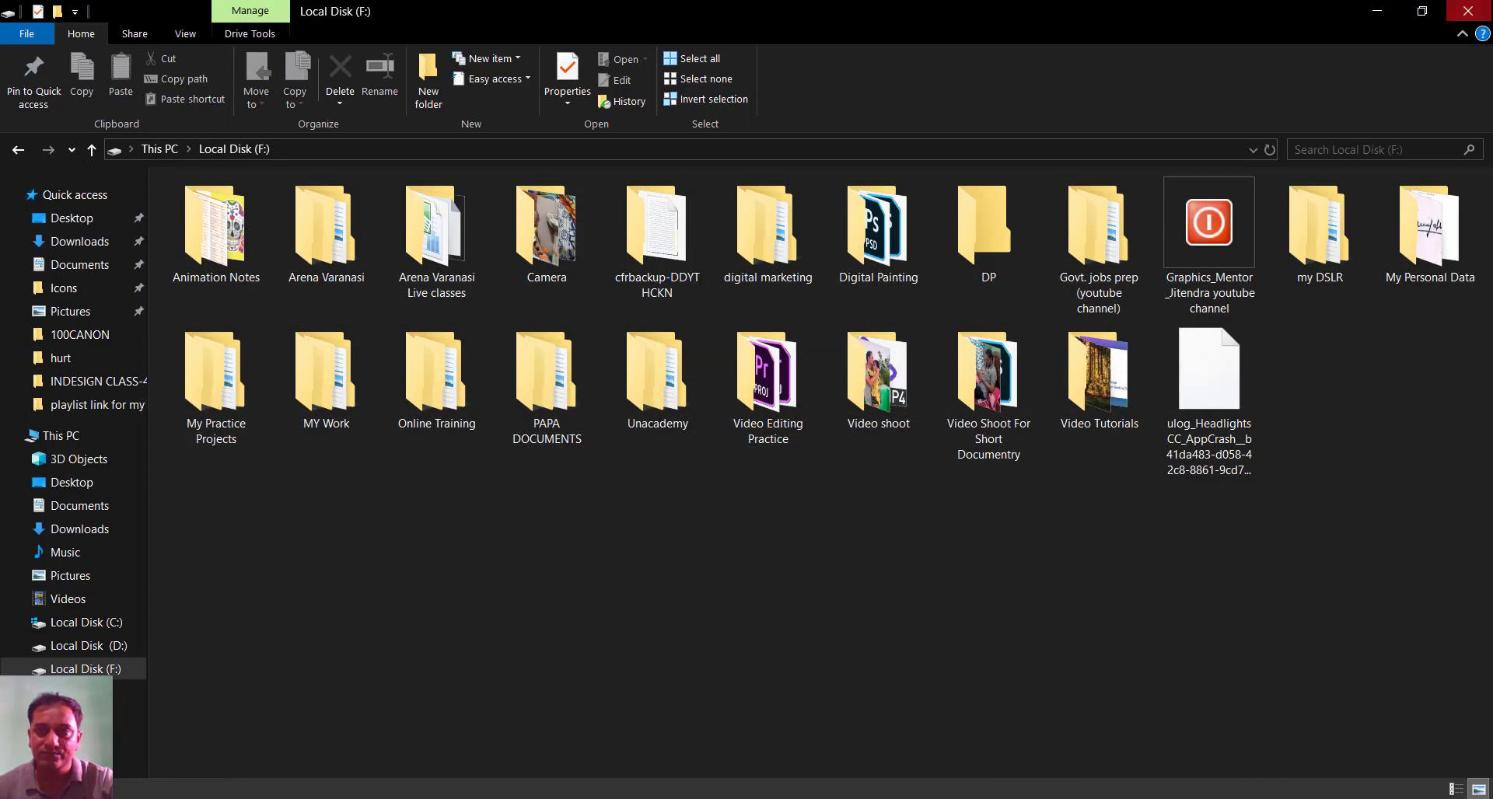
{"action": "left_click", "coordinate": [1478, 11]}
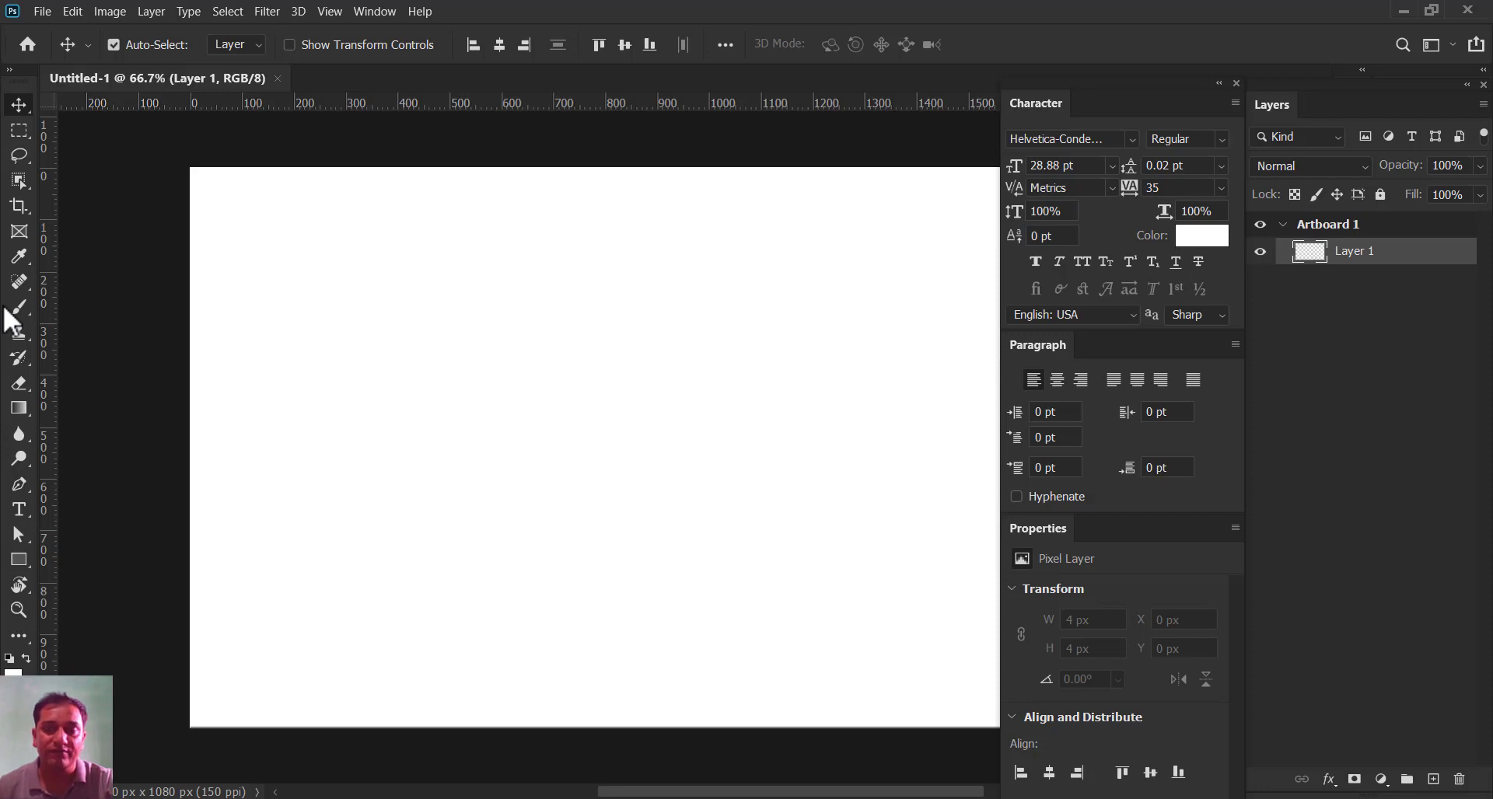
{"action": "left_click", "coordinate": [42, 9]}
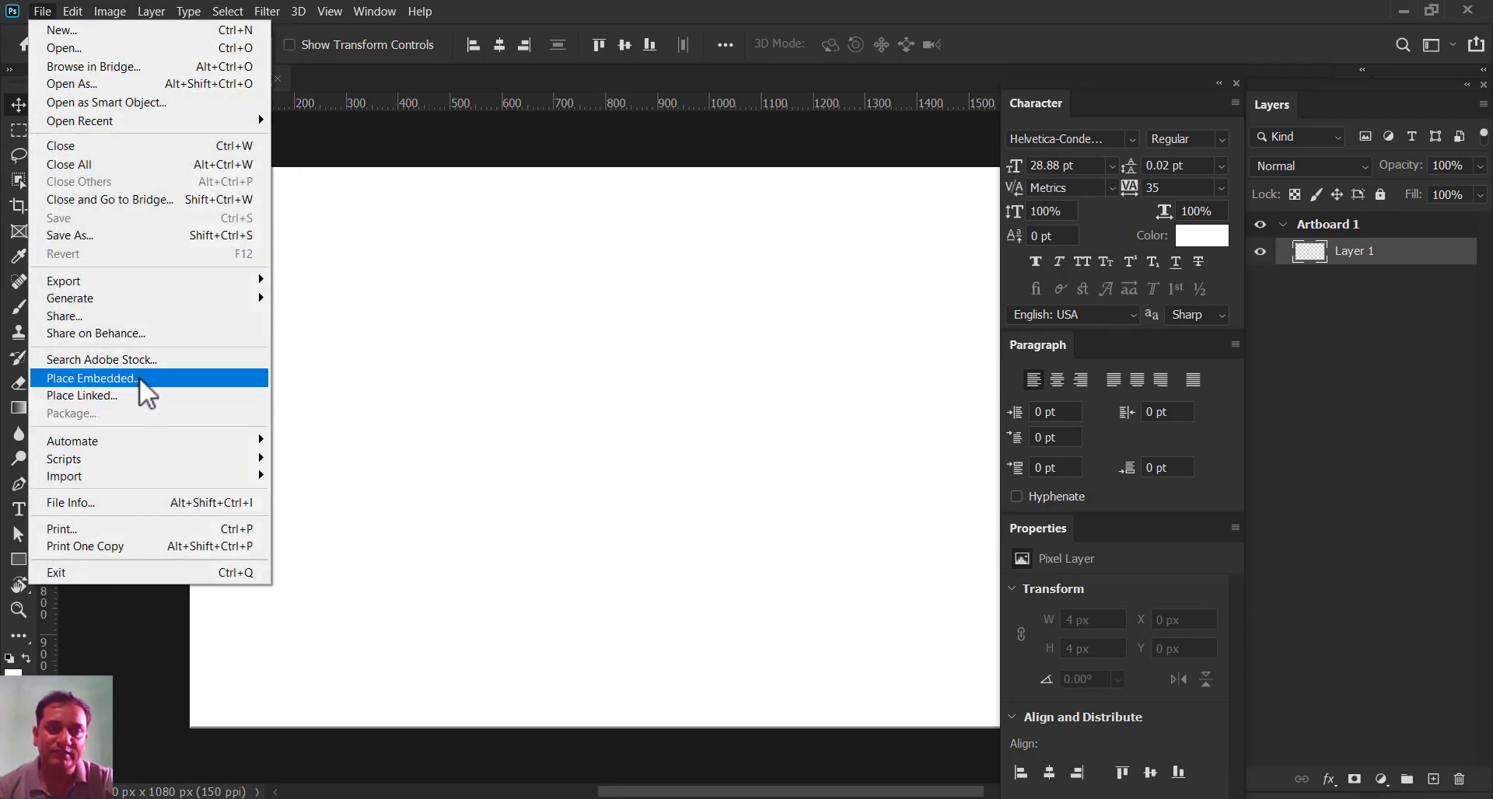
{"action": "left_click", "coordinate": [100, 50]}
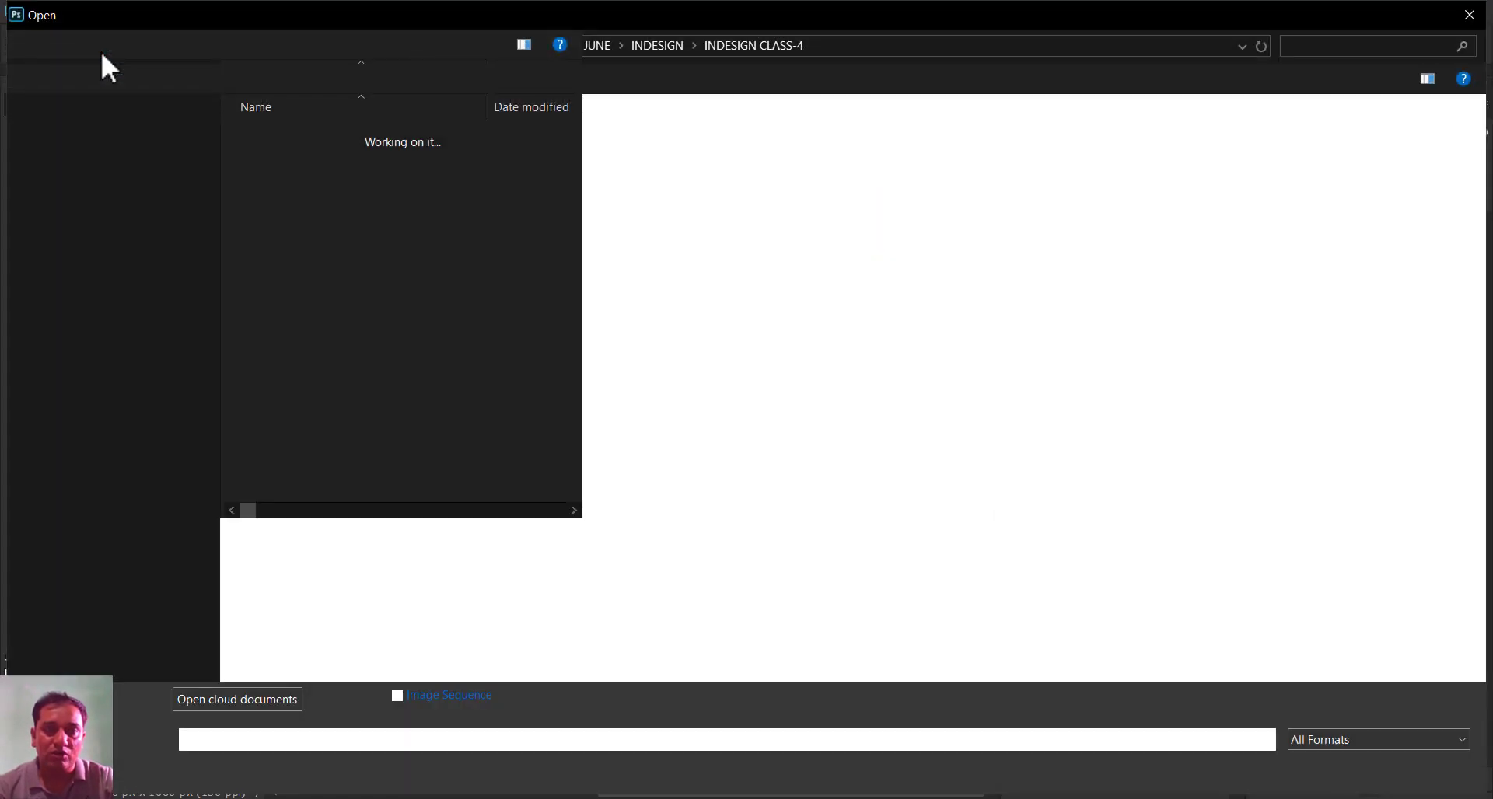
{"action": "left_click", "coordinate": [117, 168]}
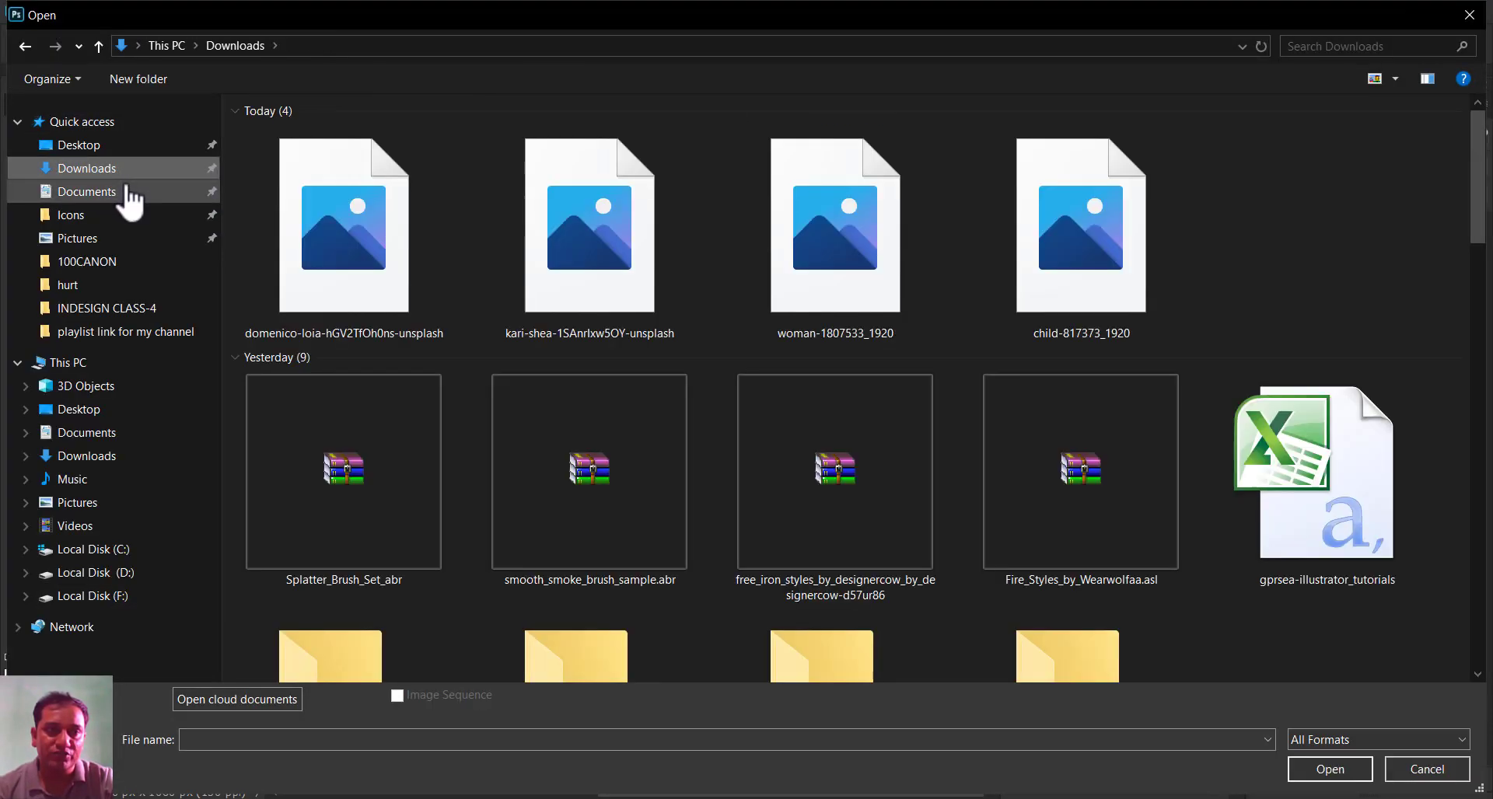
{"action": "left_click", "coordinate": [434, 287]}
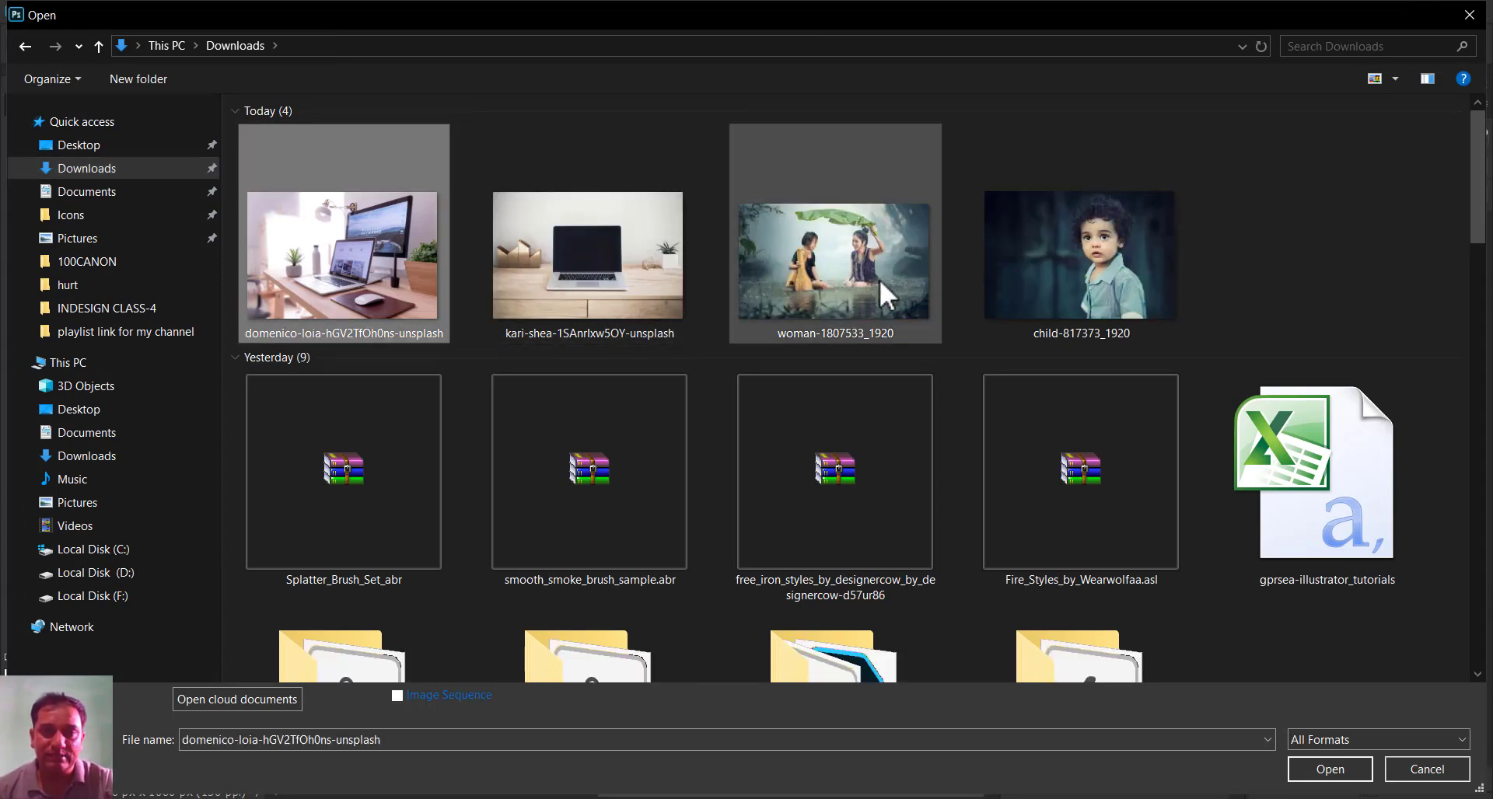
{"action": "left_click", "coordinate": [1019, 283], "text": "shift"}
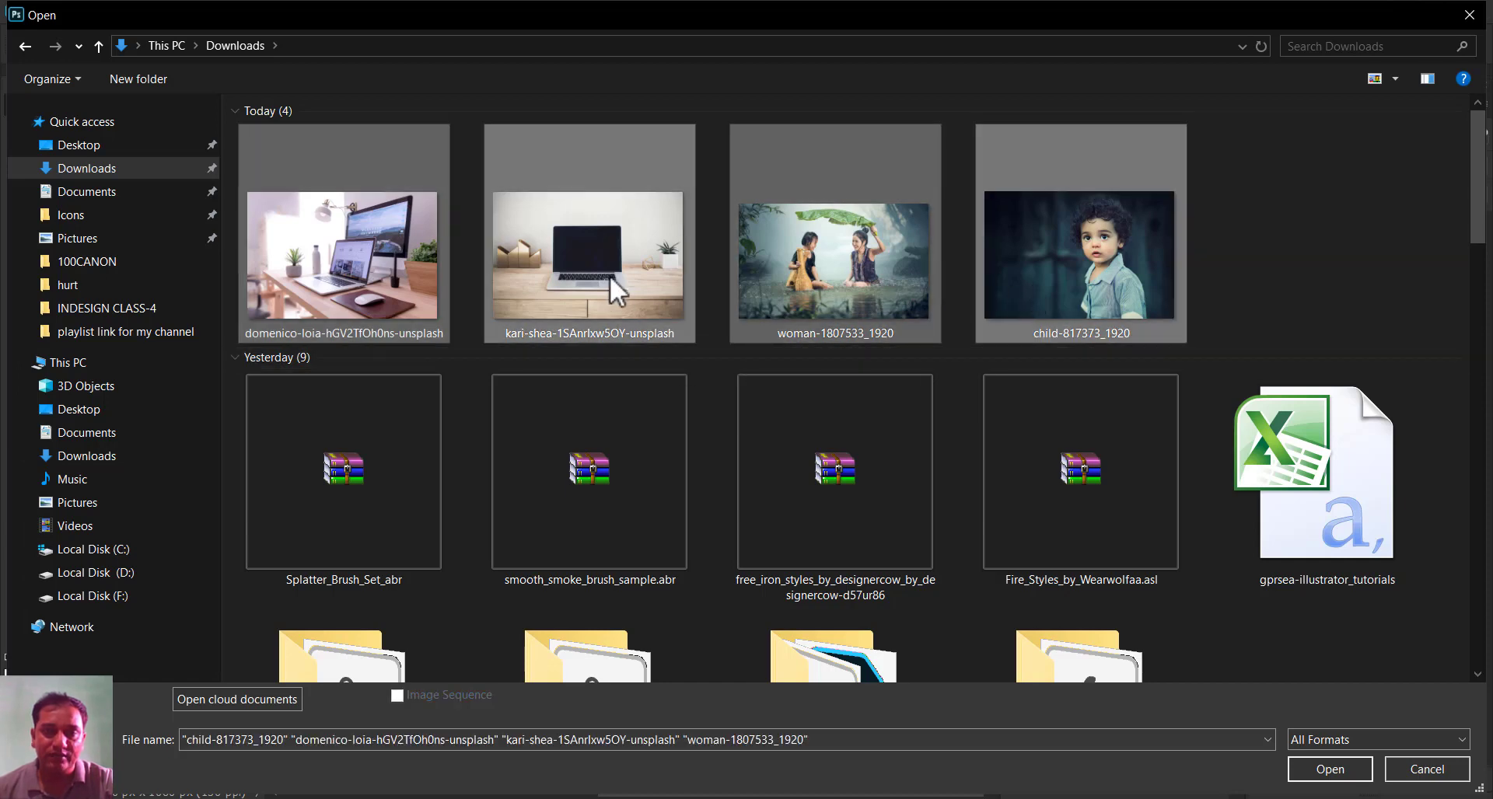
{"action": "left_click", "coordinate": [1331, 772]}
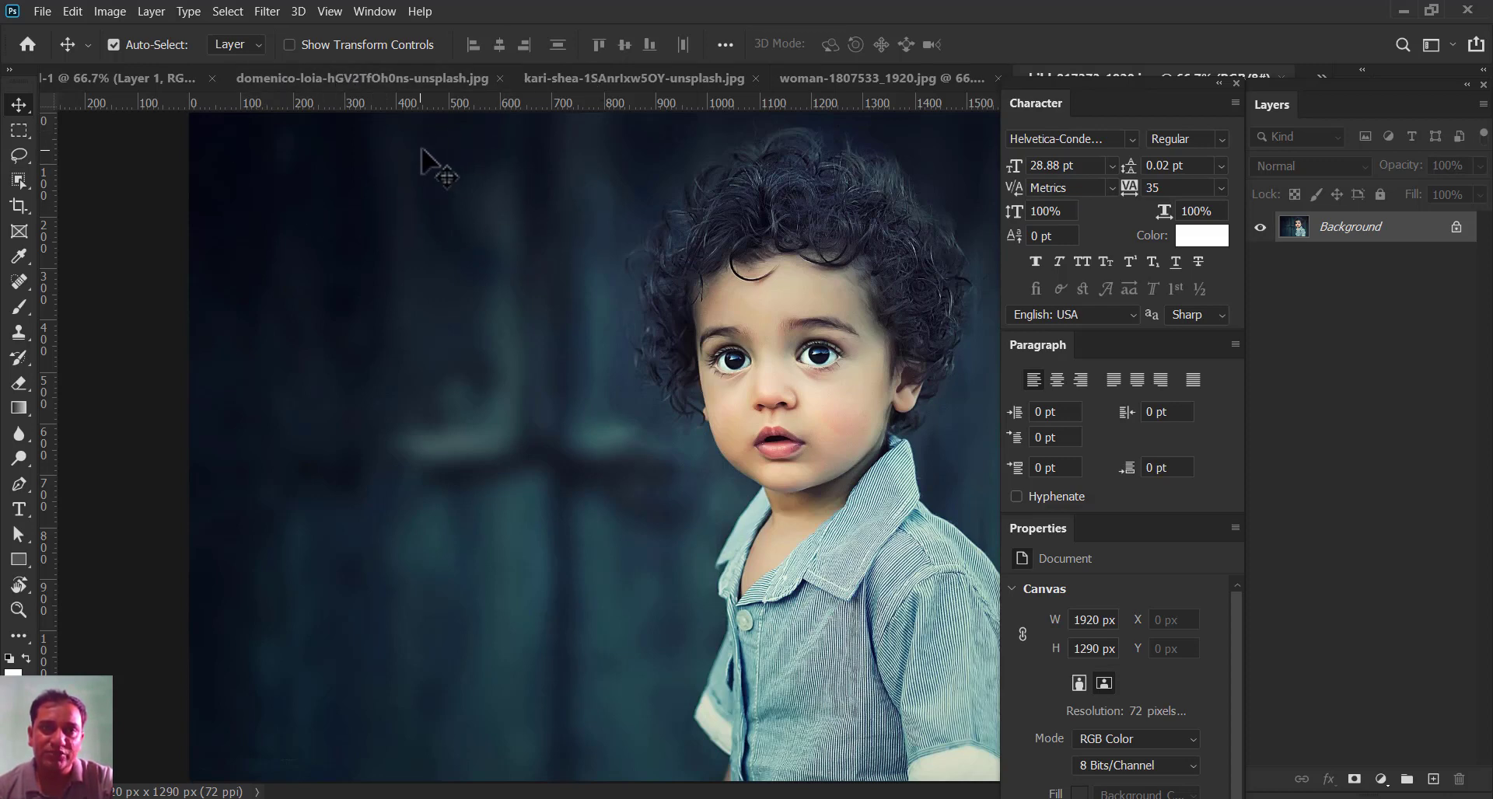
- View the opened desk and rainy women photos, and move the floating Character panel group down to uncover the document names
{"action": "left_click", "coordinate": [224, 78]}
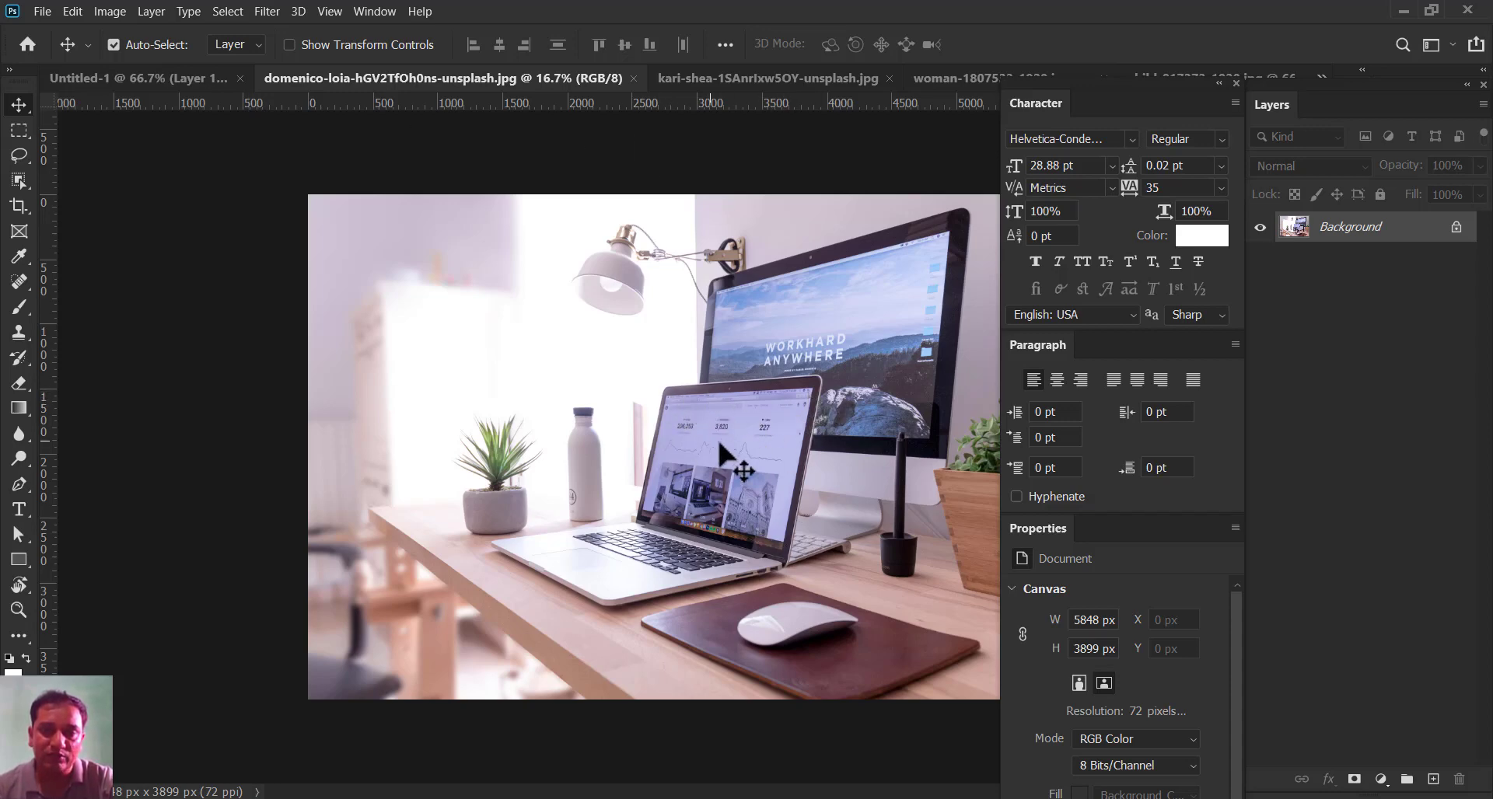
{"action": "left_click", "coordinate": [954, 78]}
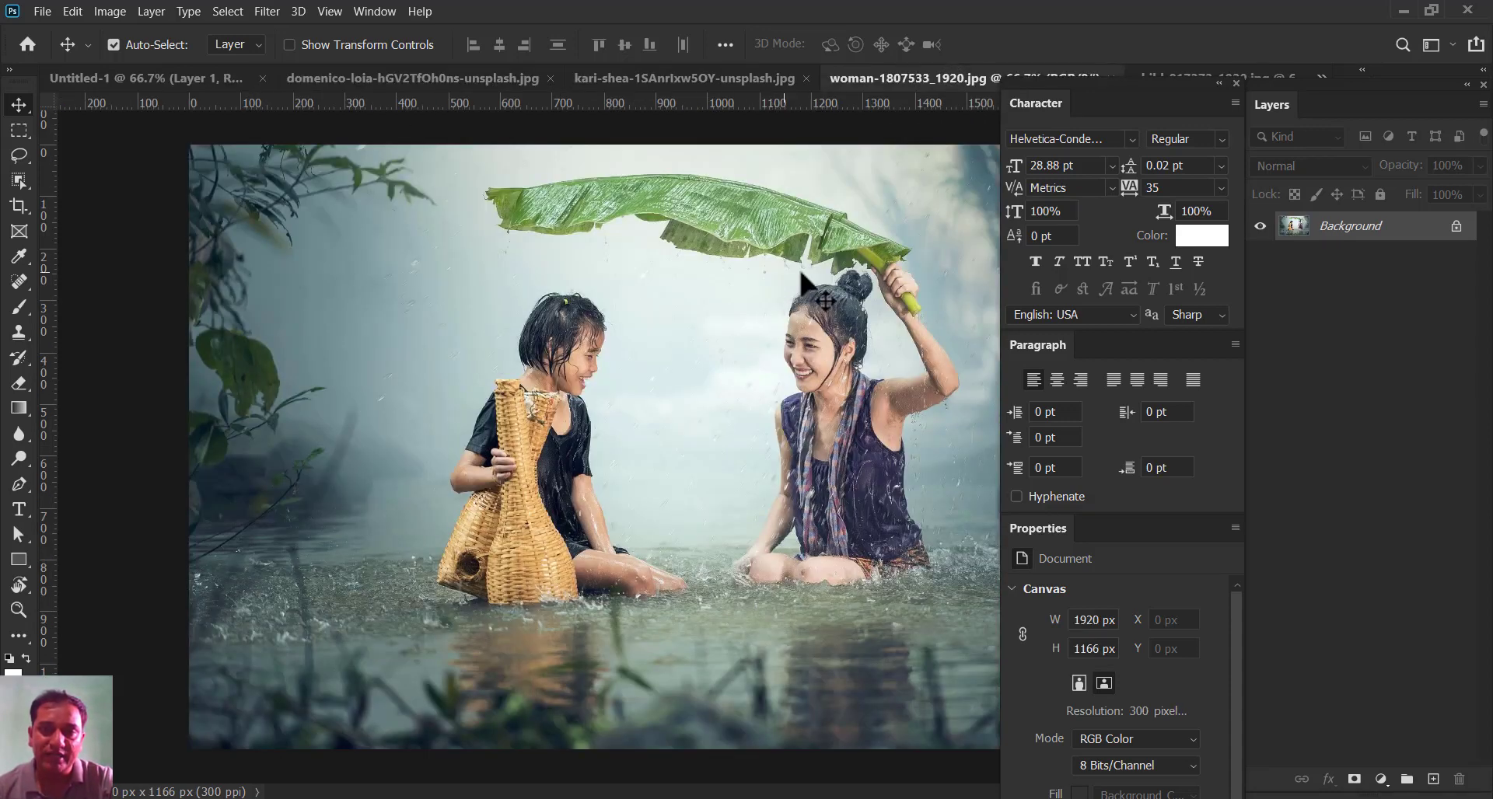
{"action": "left_click_drag", "start_coordinate": [1128, 99], "coordinate": [1116, 145]}
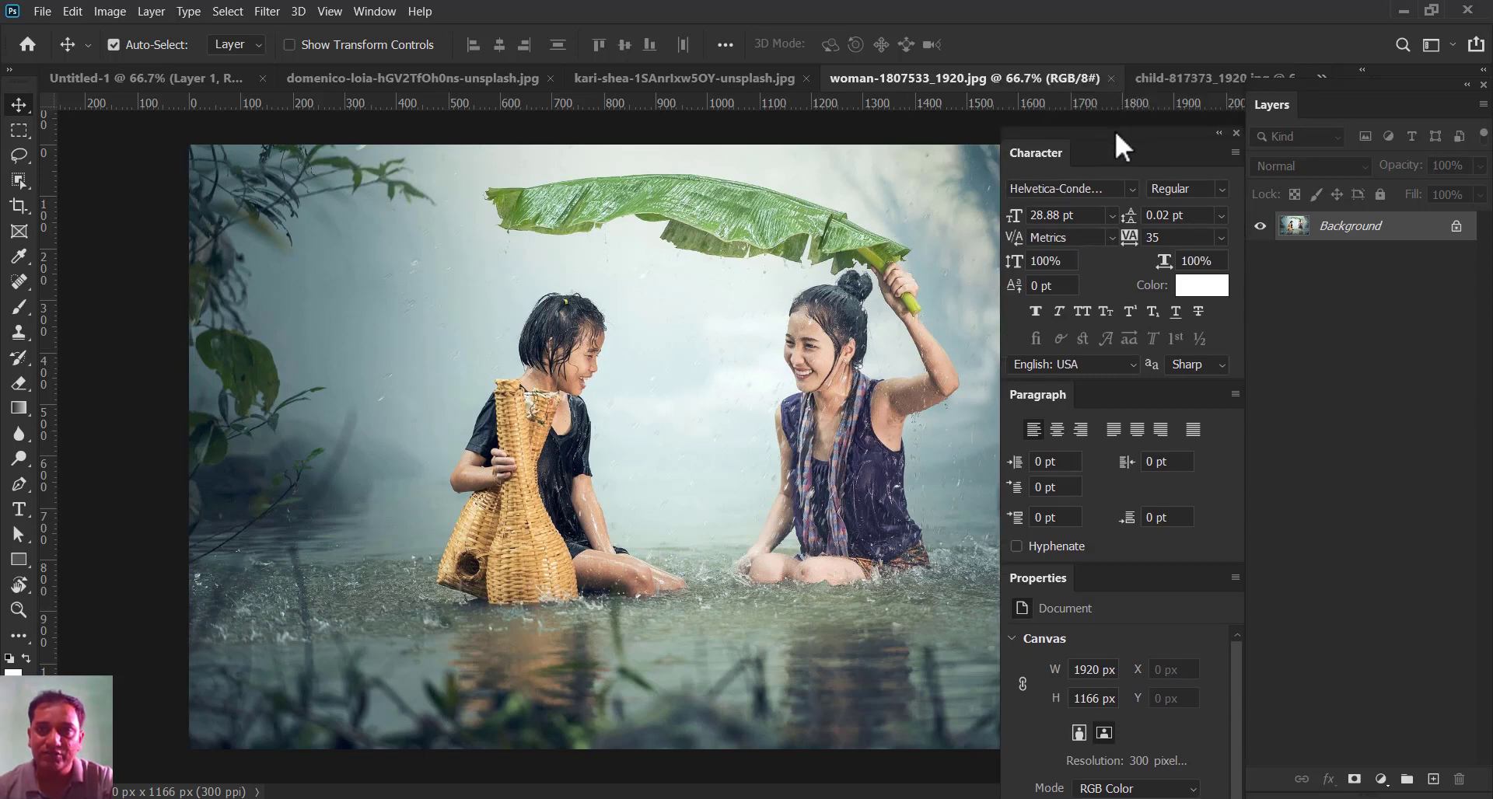
- Copy the child photo into the desk photo document as a new layer
{"action": "left_click", "coordinate": [1152, 78]}
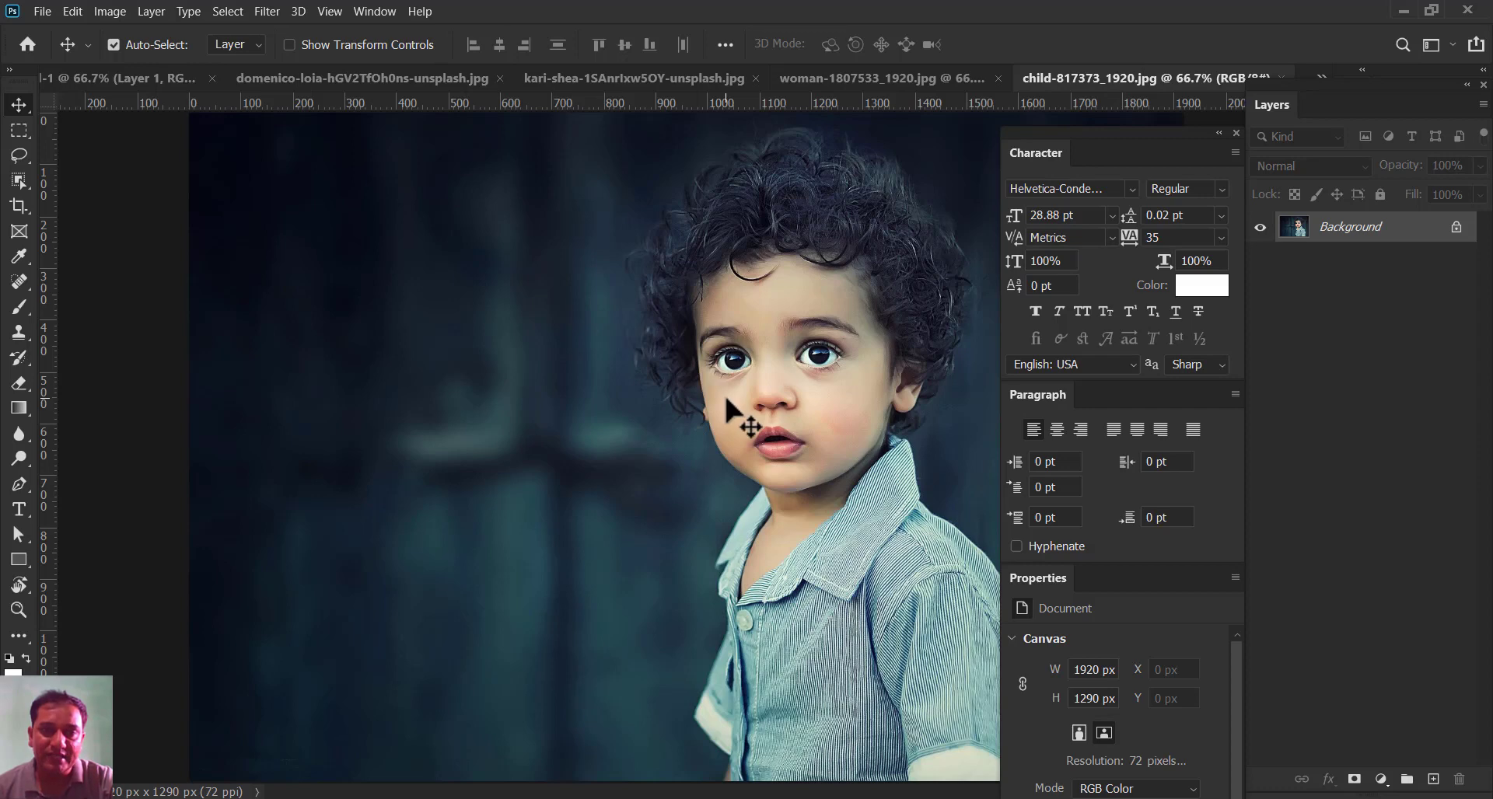
{"action": "left_click", "coordinate": [344, 71]}
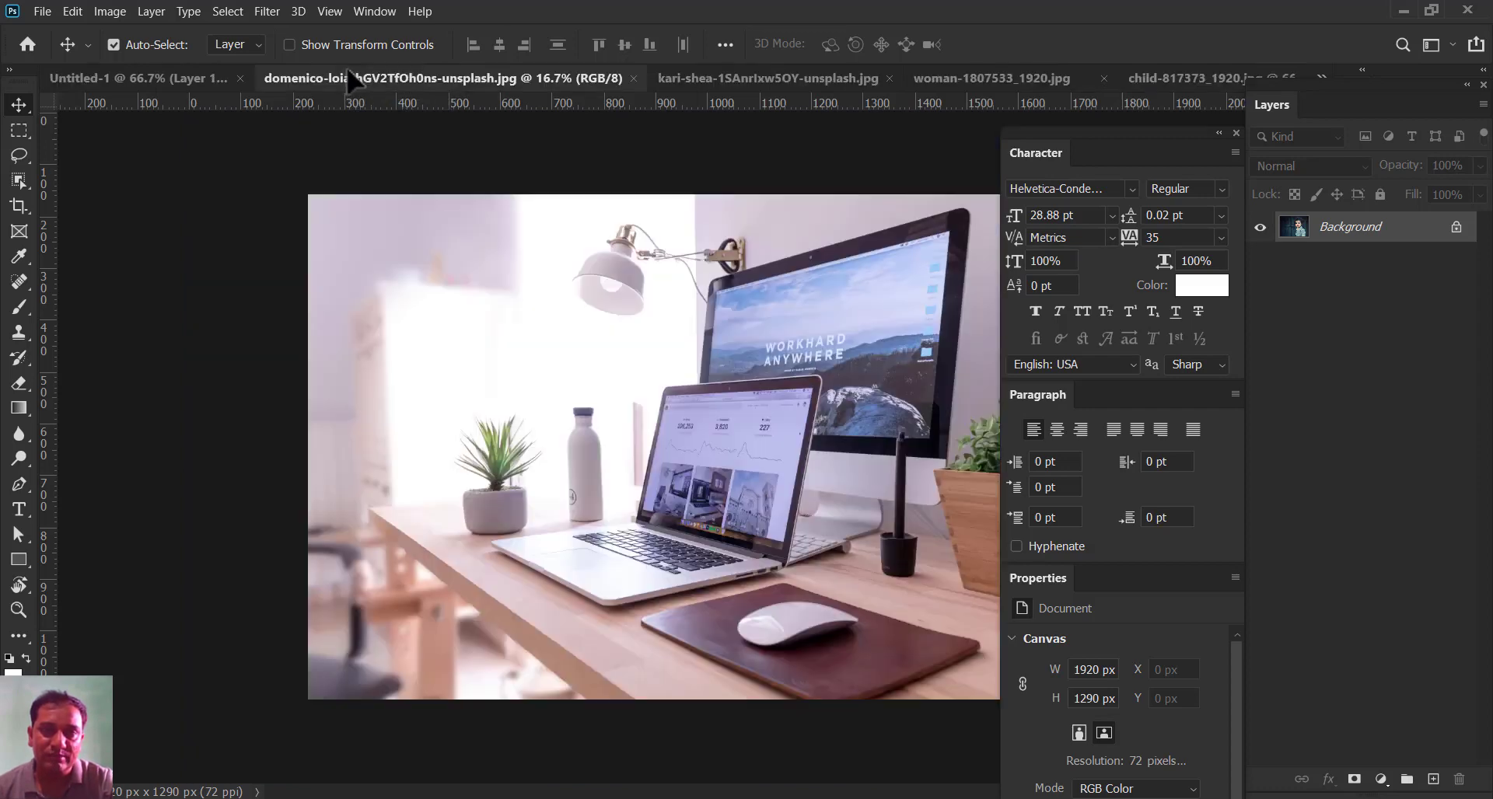
{"action": "left_click_drag", "start_coordinate": [645, 411], "coordinate": [636, 444]}
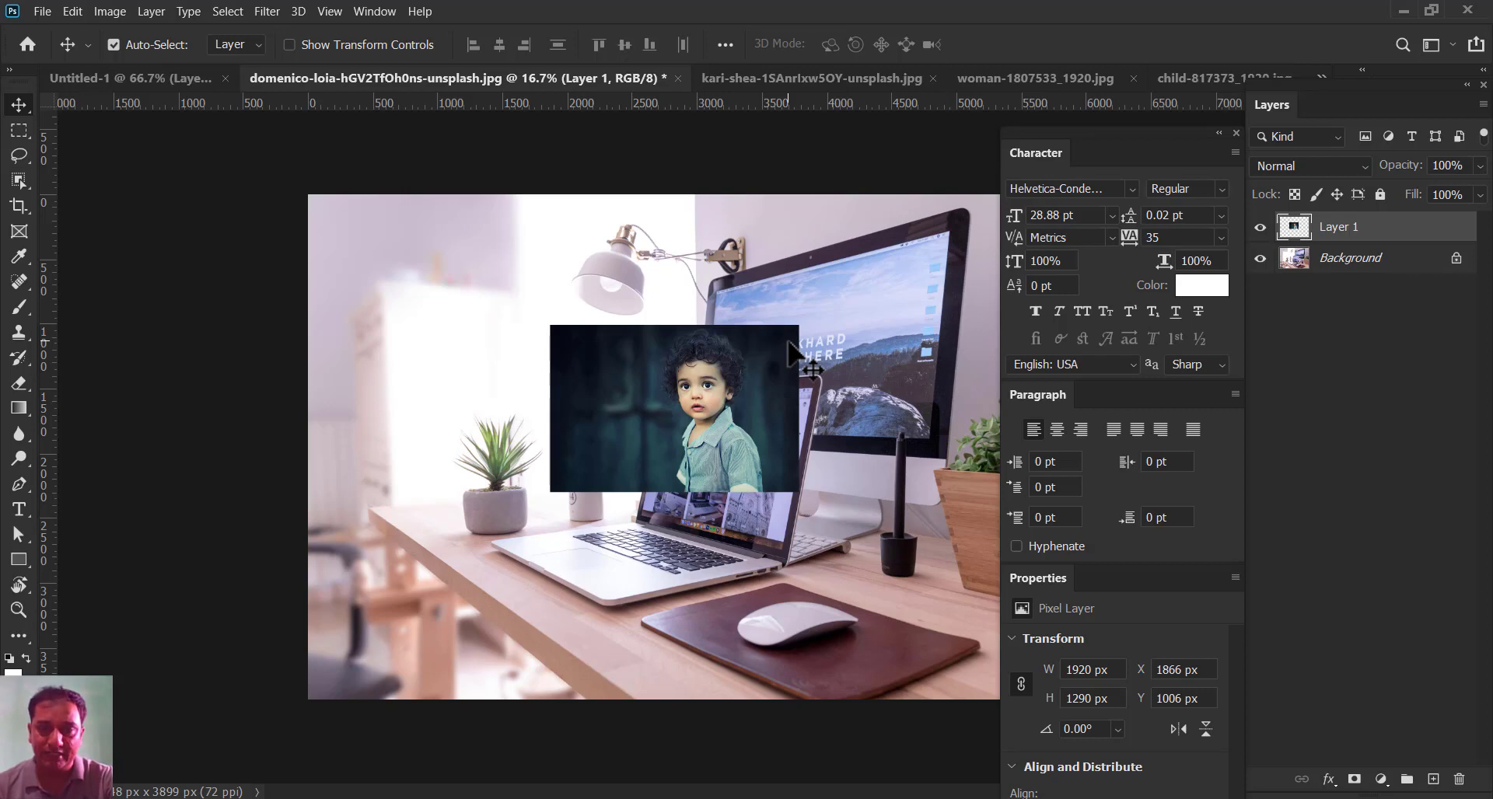
- Try out several positions for the child photo beside and over the laptop in the desk photo
{"action": "left_click_drag", "start_coordinate": [704, 451], "coordinate": [516, 593]}
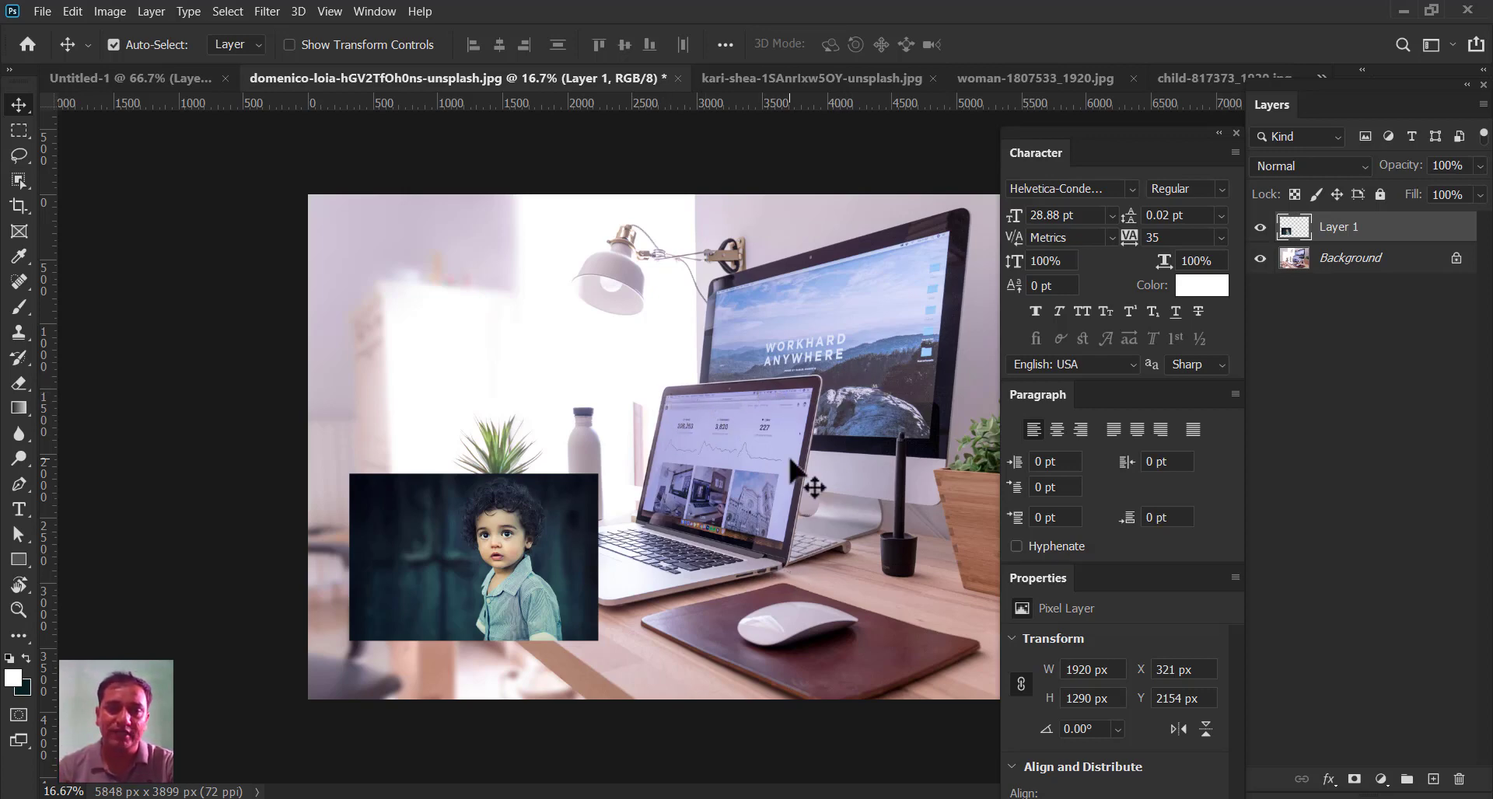
{"action": "left_click_drag", "start_coordinate": [467, 570], "coordinate": [514, 550]}
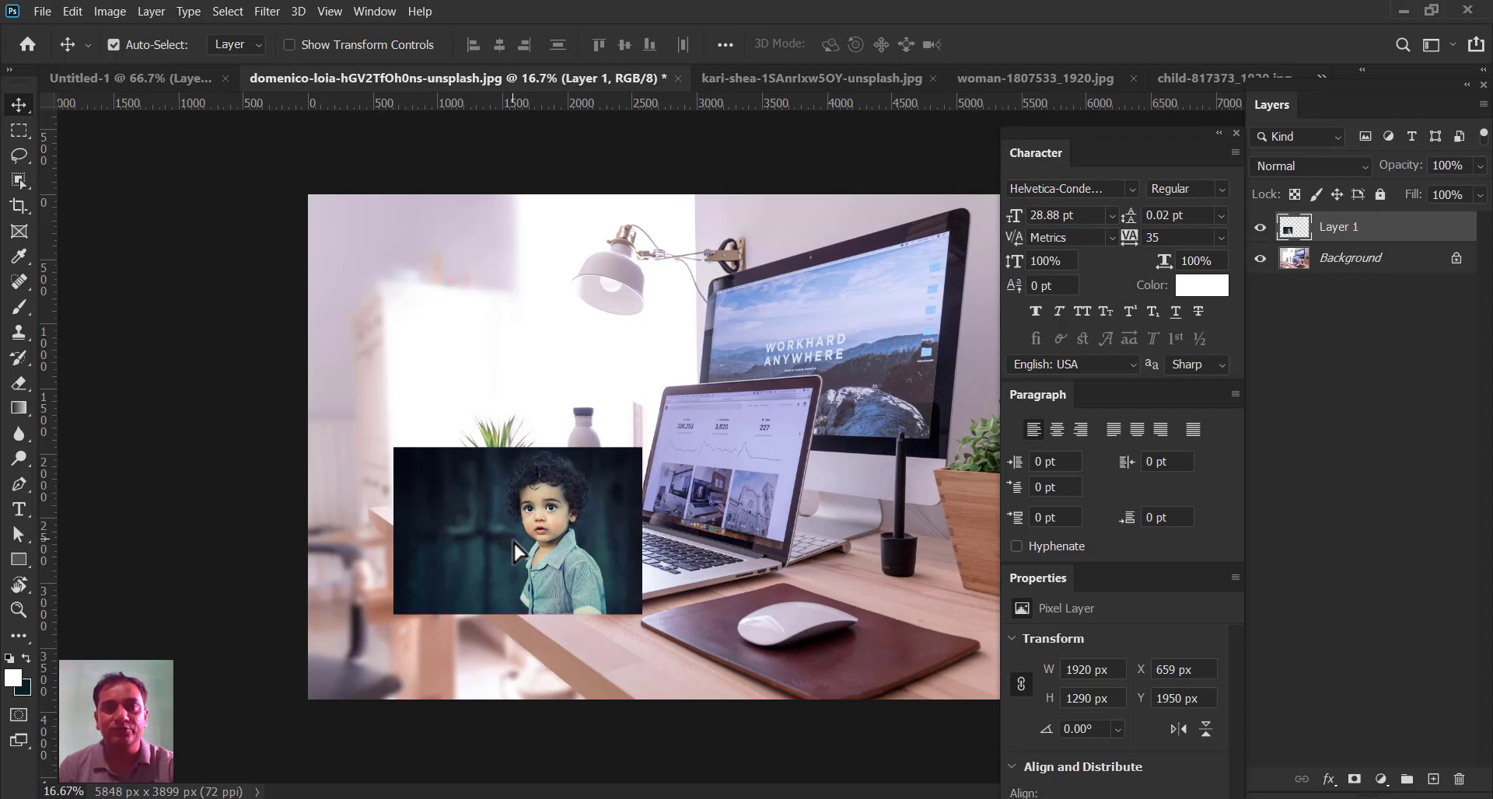
{"action": "left_click_drag", "start_coordinate": [492, 561], "coordinate": [535, 566]}
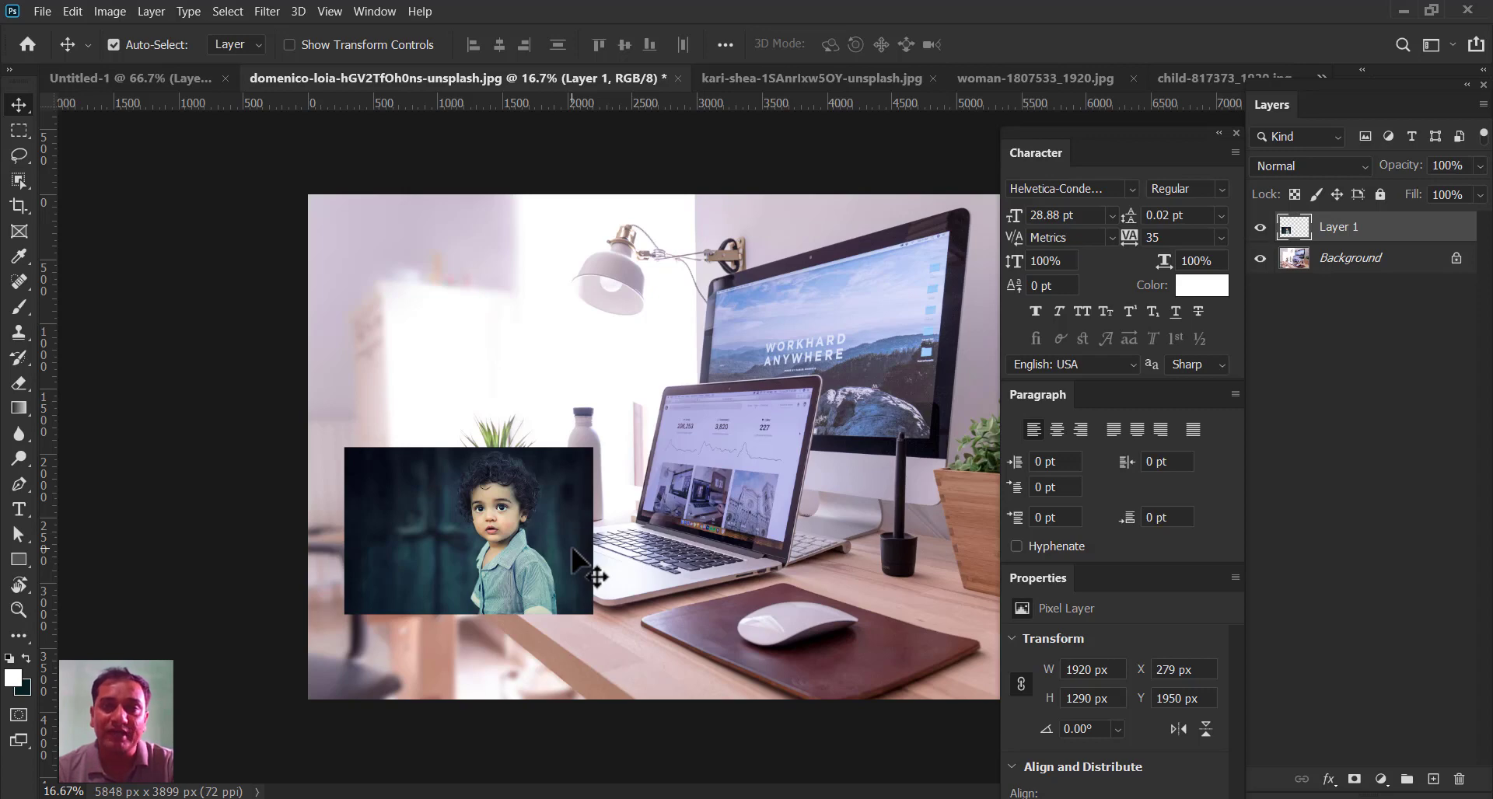
{"action": "left_click_drag", "start_coordinate": [553, 459], "coordinate": [628, 453]}
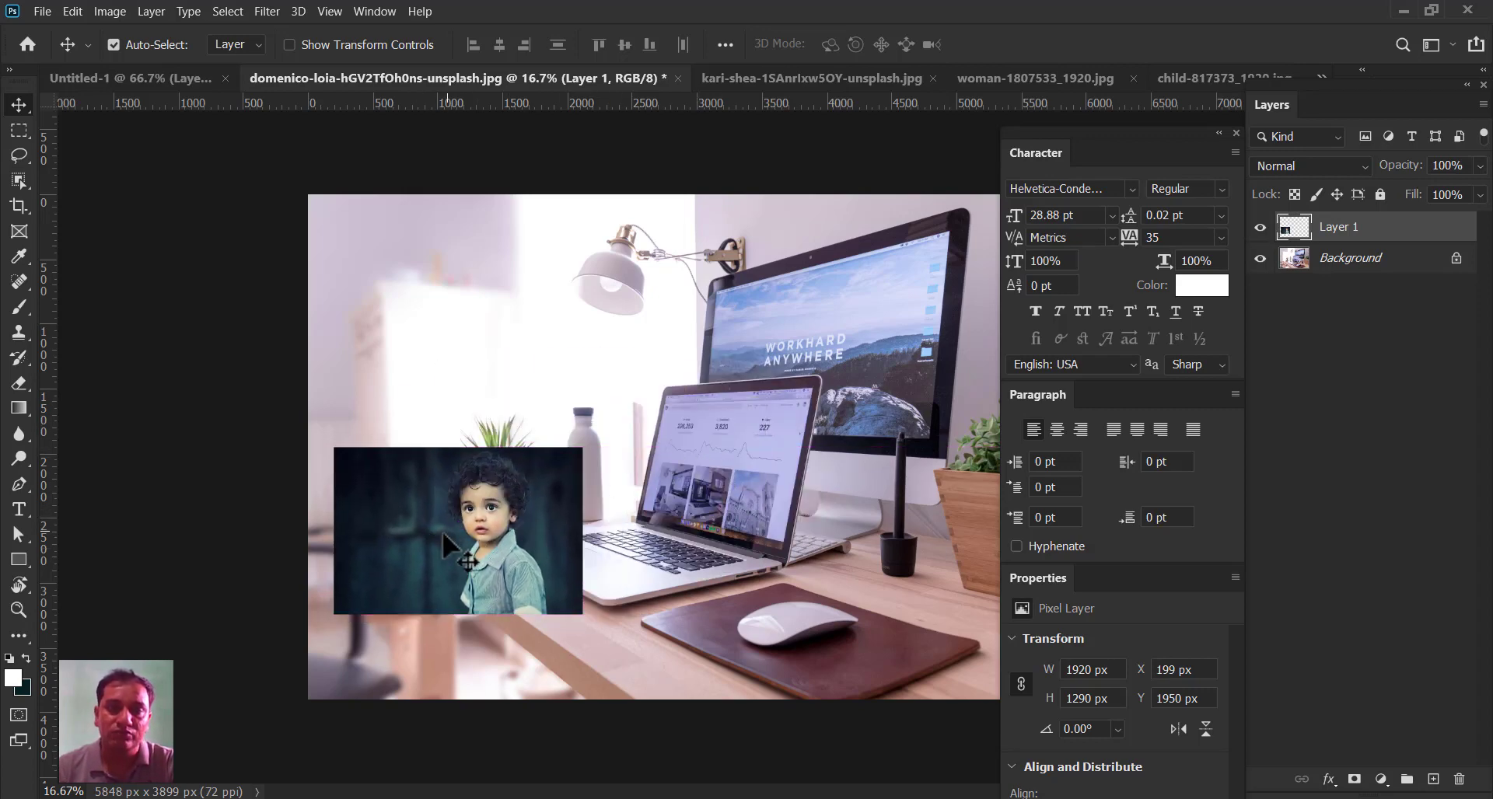
{"action": "left_click_drag", "start_coordinate": [442, 530], "coordinate": [487, 490]}
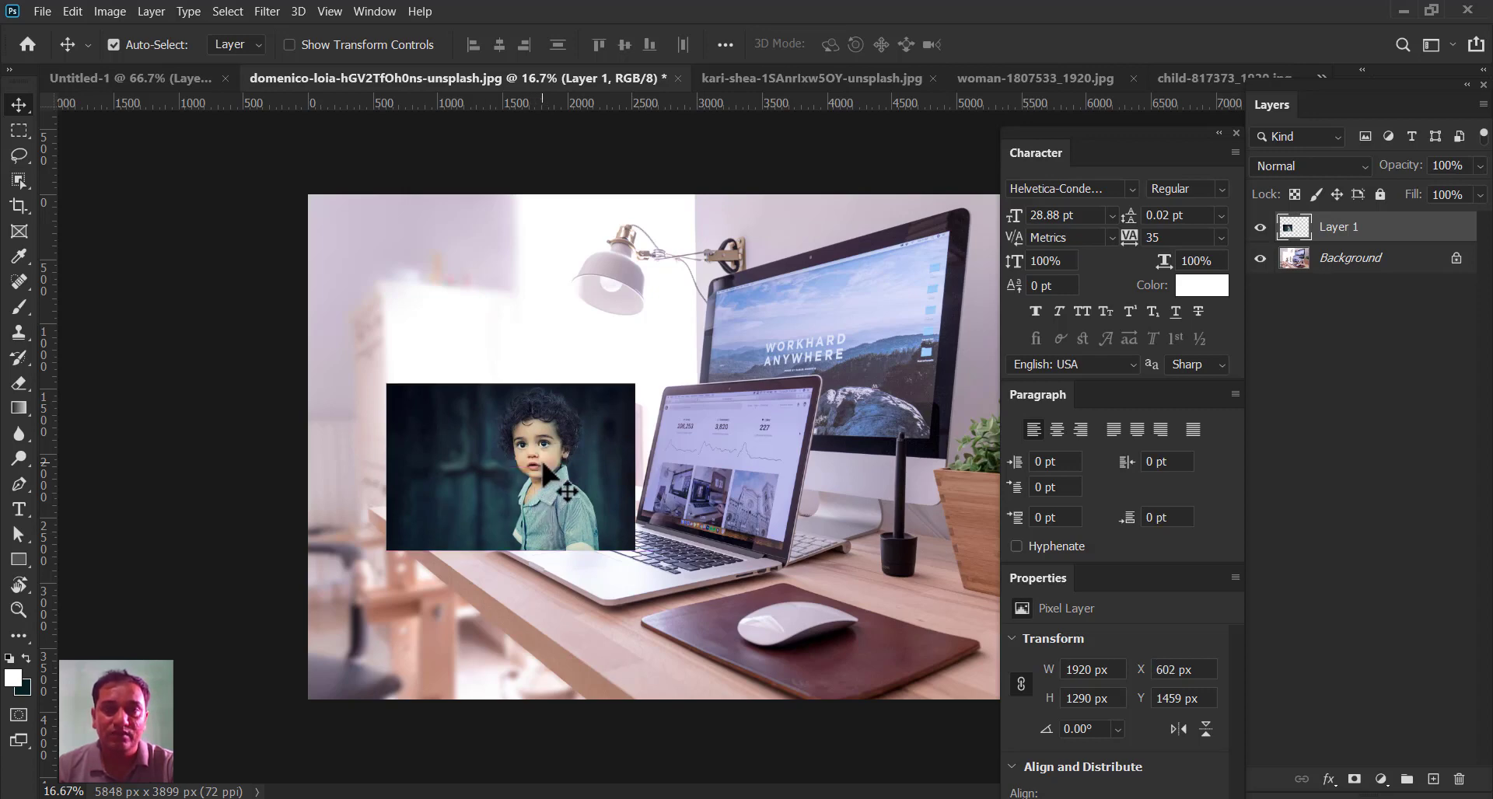
{"action": "left_click_drag", "start_coordinate": [536, 499], "coordinate": [581, 482]}
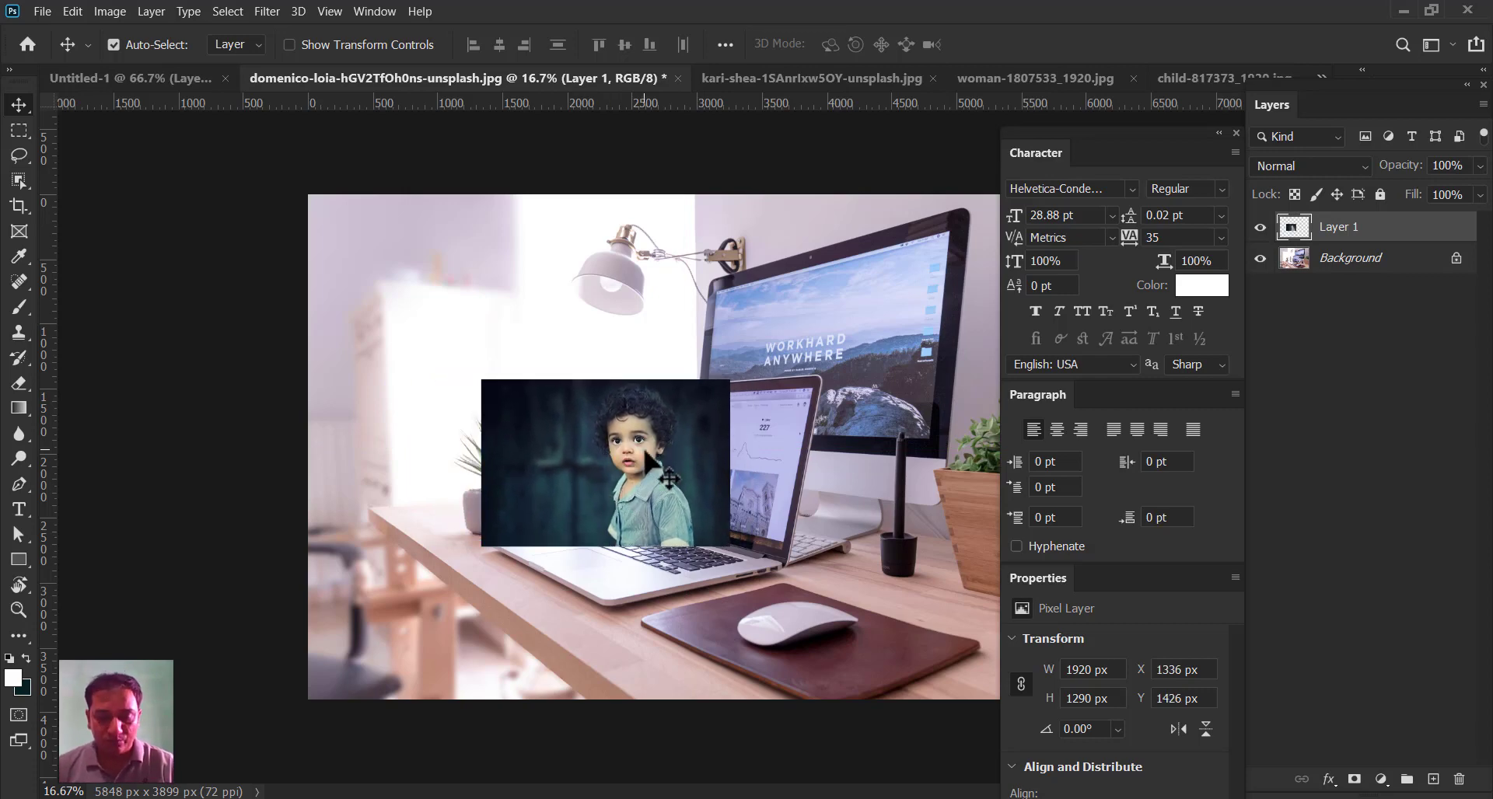
- Lower the child layer's opacity to 45% and position it over the laptop screen
{"action": "scroll", "coordinate": [659, 466], "scroll_direction": "up", "scroll_amount": 1}
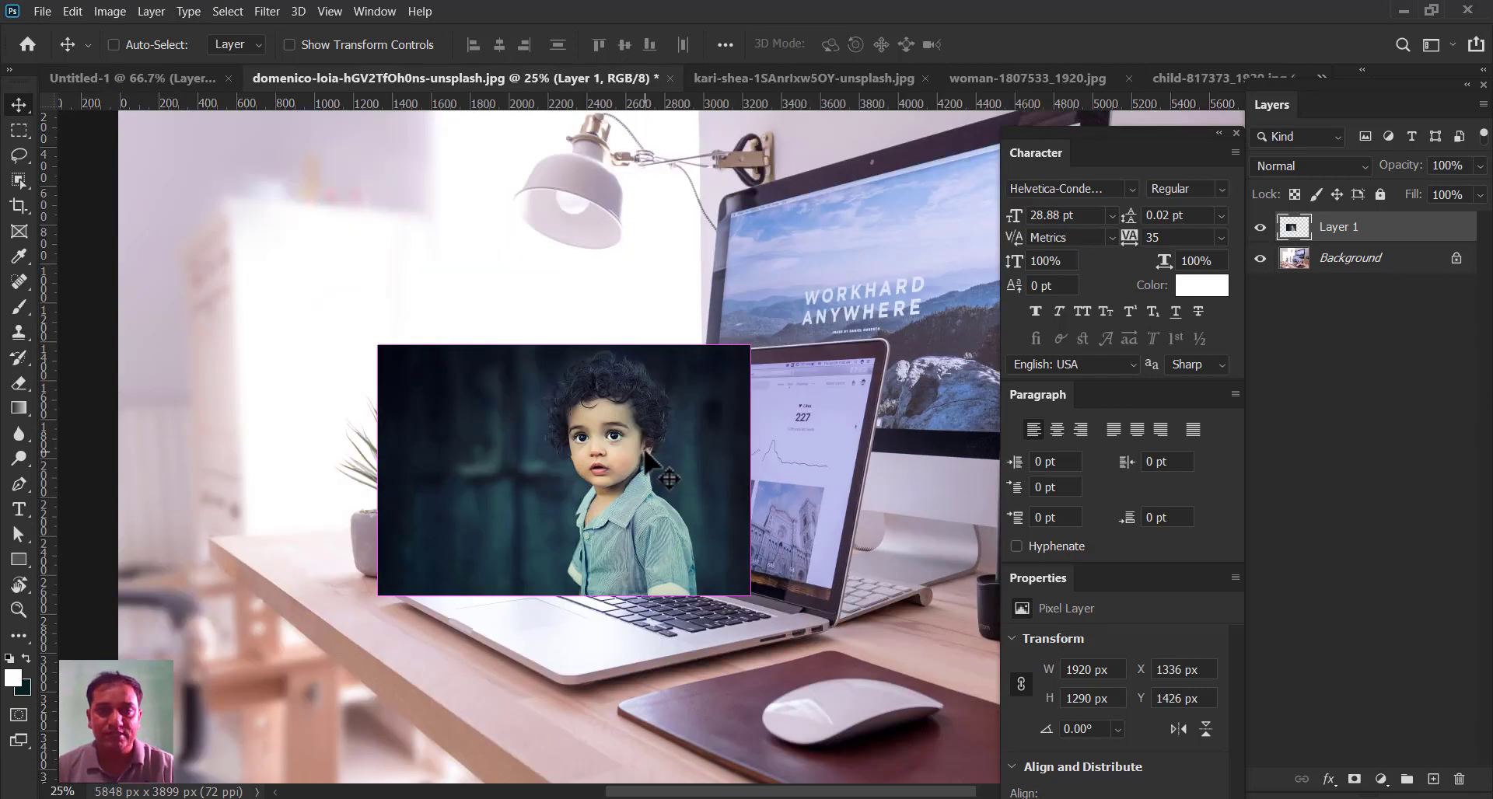
{"action": "scroll", "coordinate": [644, 453], "scroll_direction": "up", "scroll_amount": 1}
{"action": "key", "text": "ctrl"}
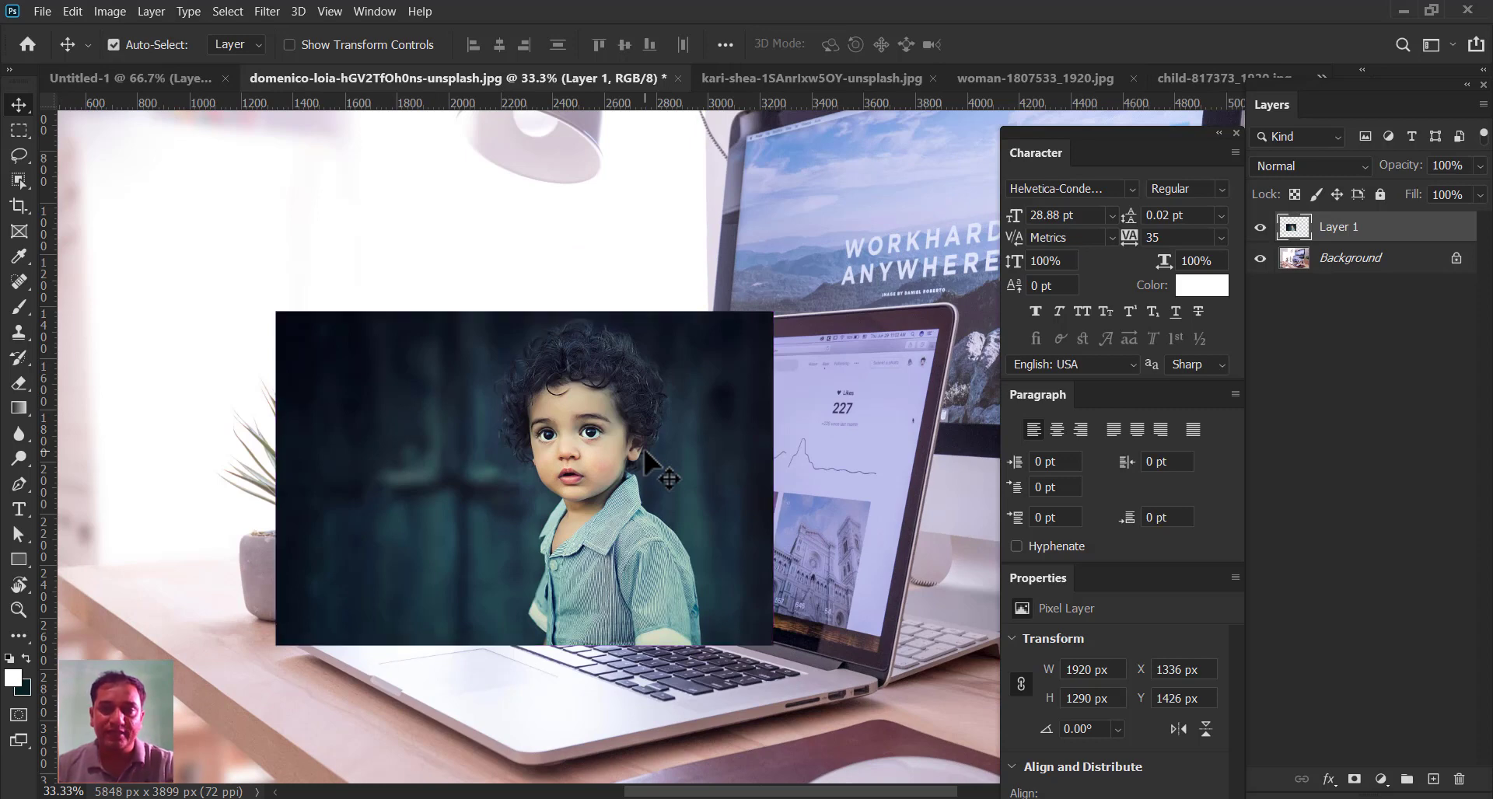
{"action": "left_click_drag", "start_coordinate": [591, 372], "coordinate": [651, 368]}
{"action": "left_click", "coordinate": [1479, 166]}
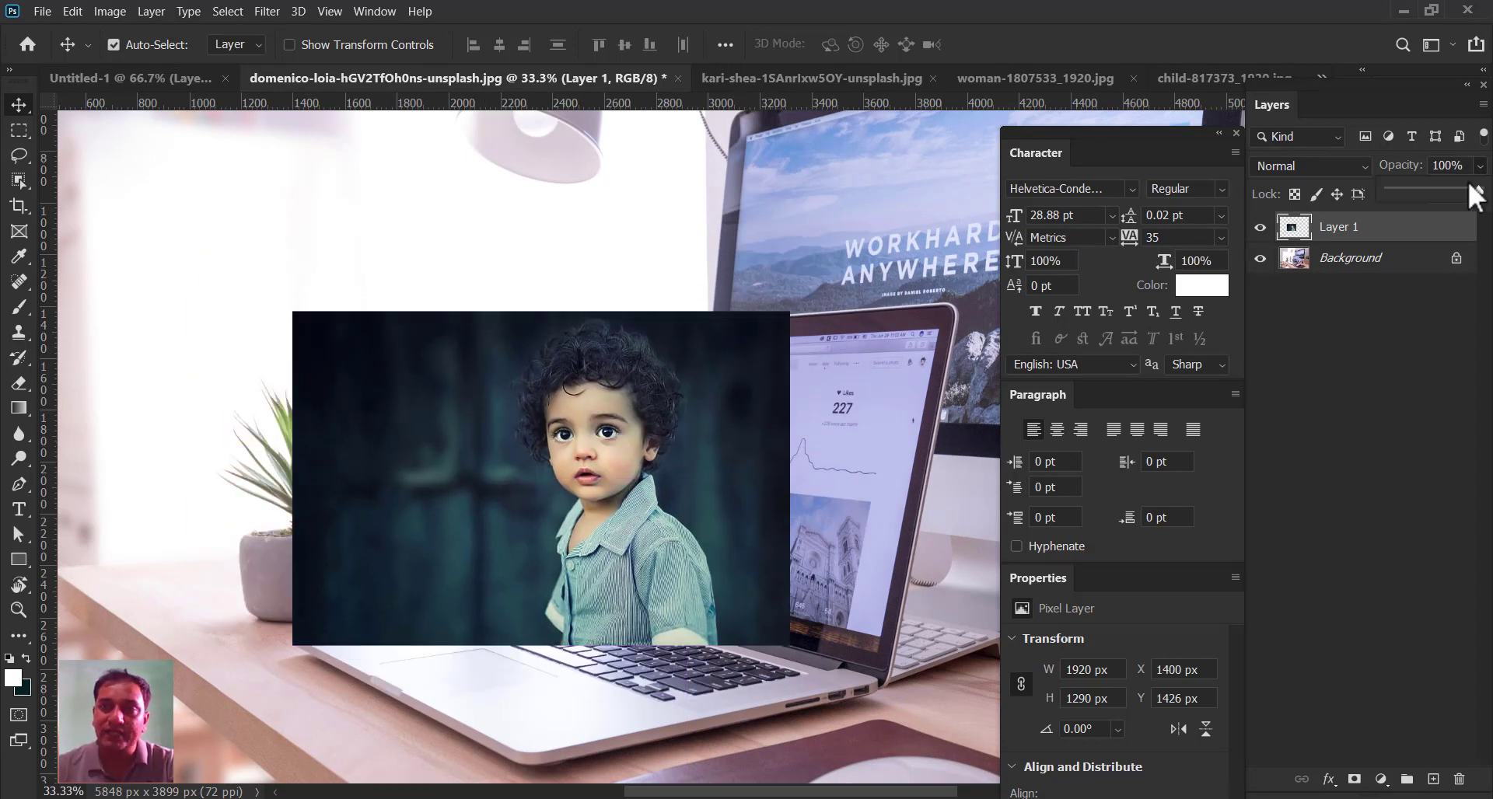
{"action": "left_click", "coordinate": [1429, 189]}
{"action": "left_click_drag", "start_coordinate": [615, 469], "coordinate": [768, 459]}
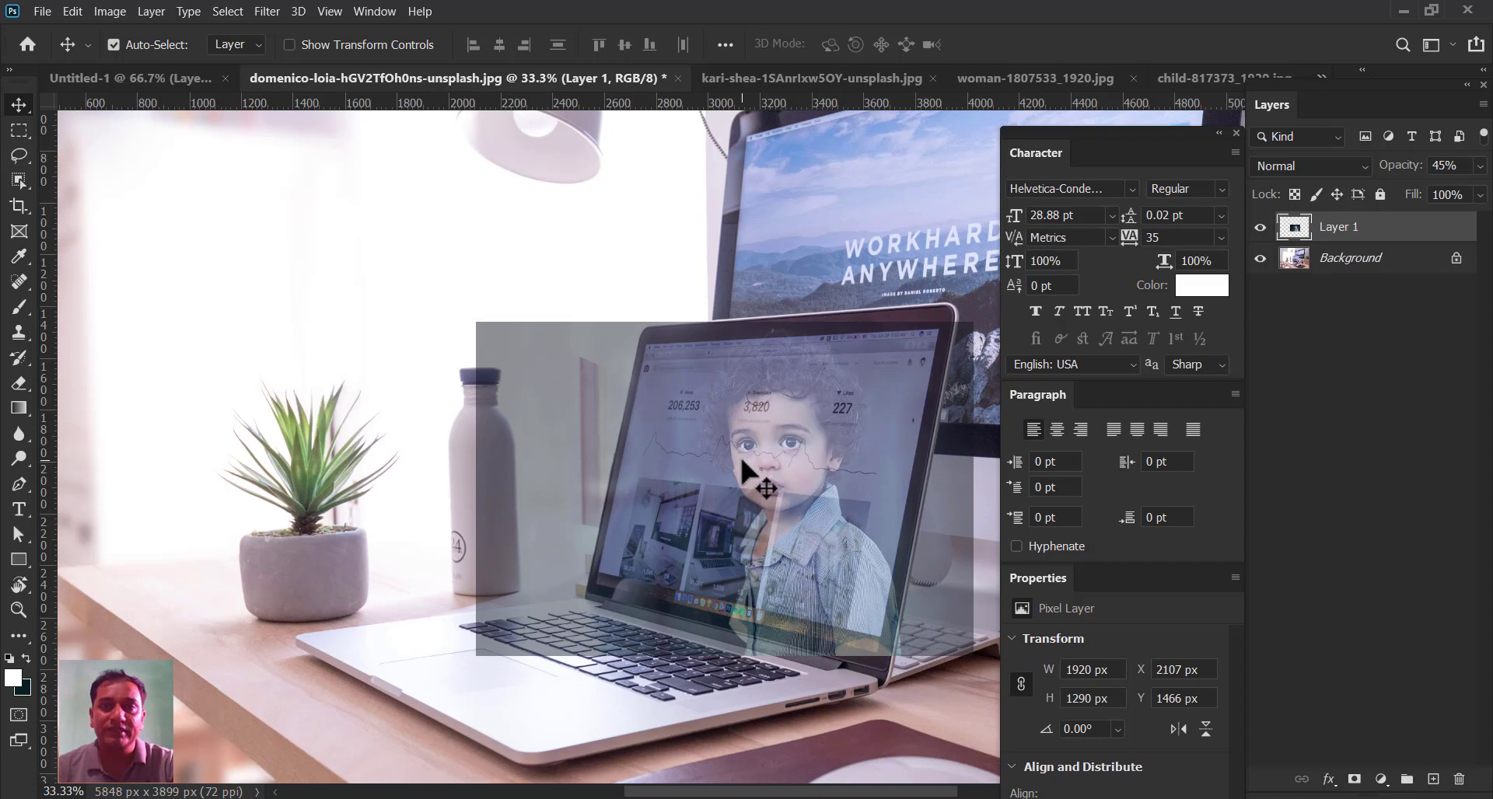
- Distort the child layer with Free Transform, fitting its four corners to the corners of the laptop screen, and apply the transform
{"action": "key", "text": "ctrl"}
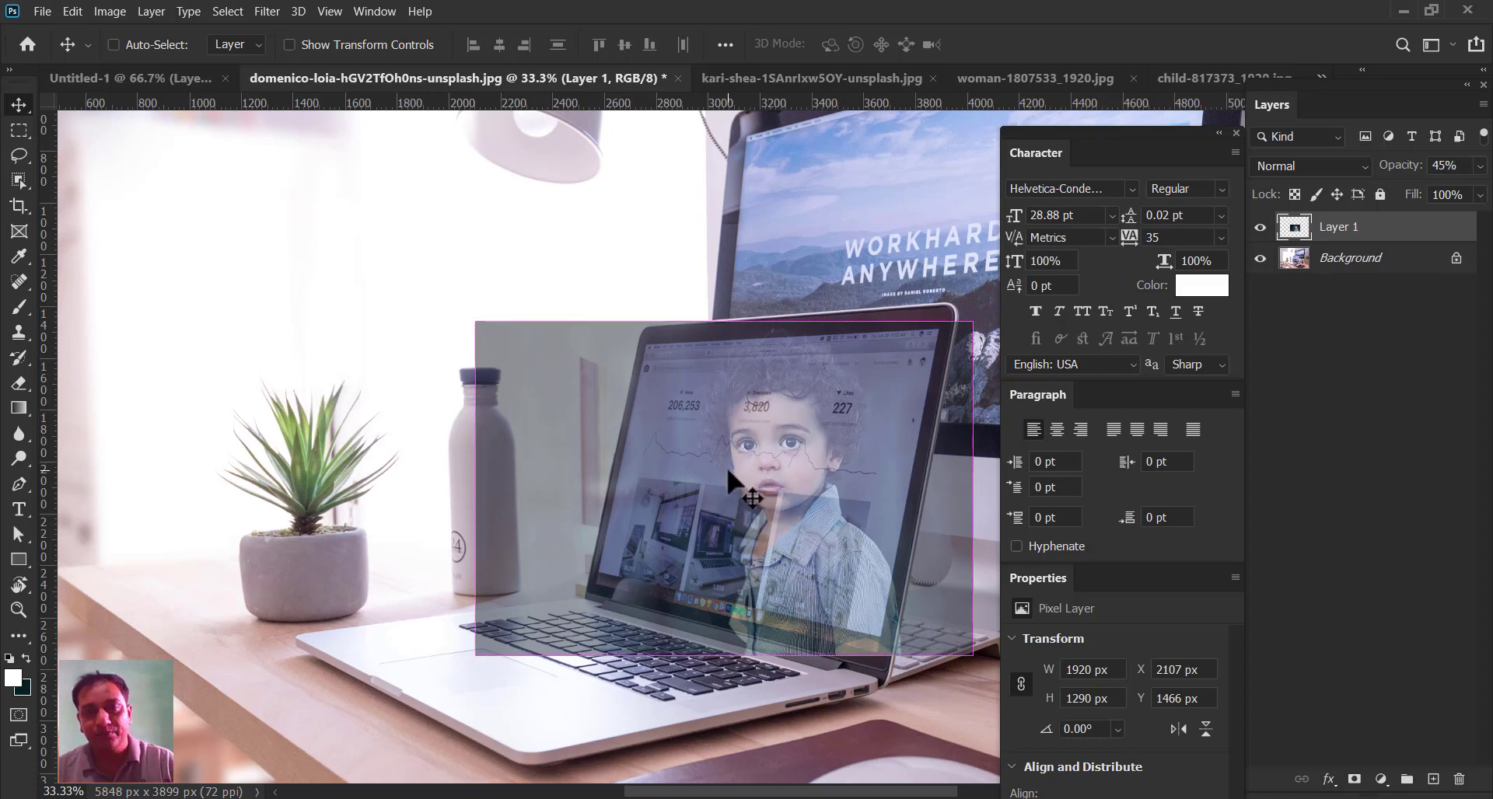
{"action": "key", "text": "ctrl+t"}
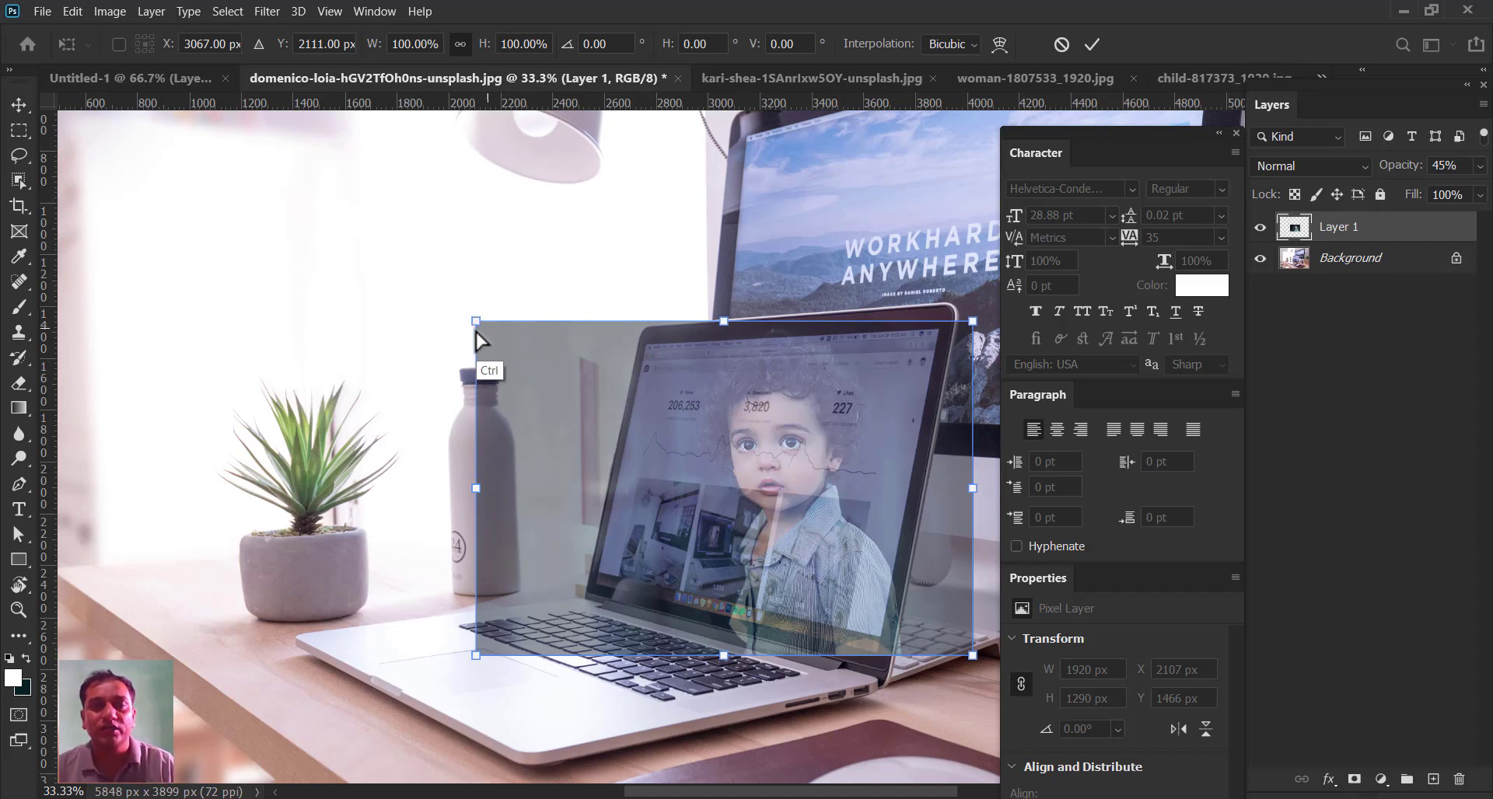
{"action": "key", "text": "ctrl"}
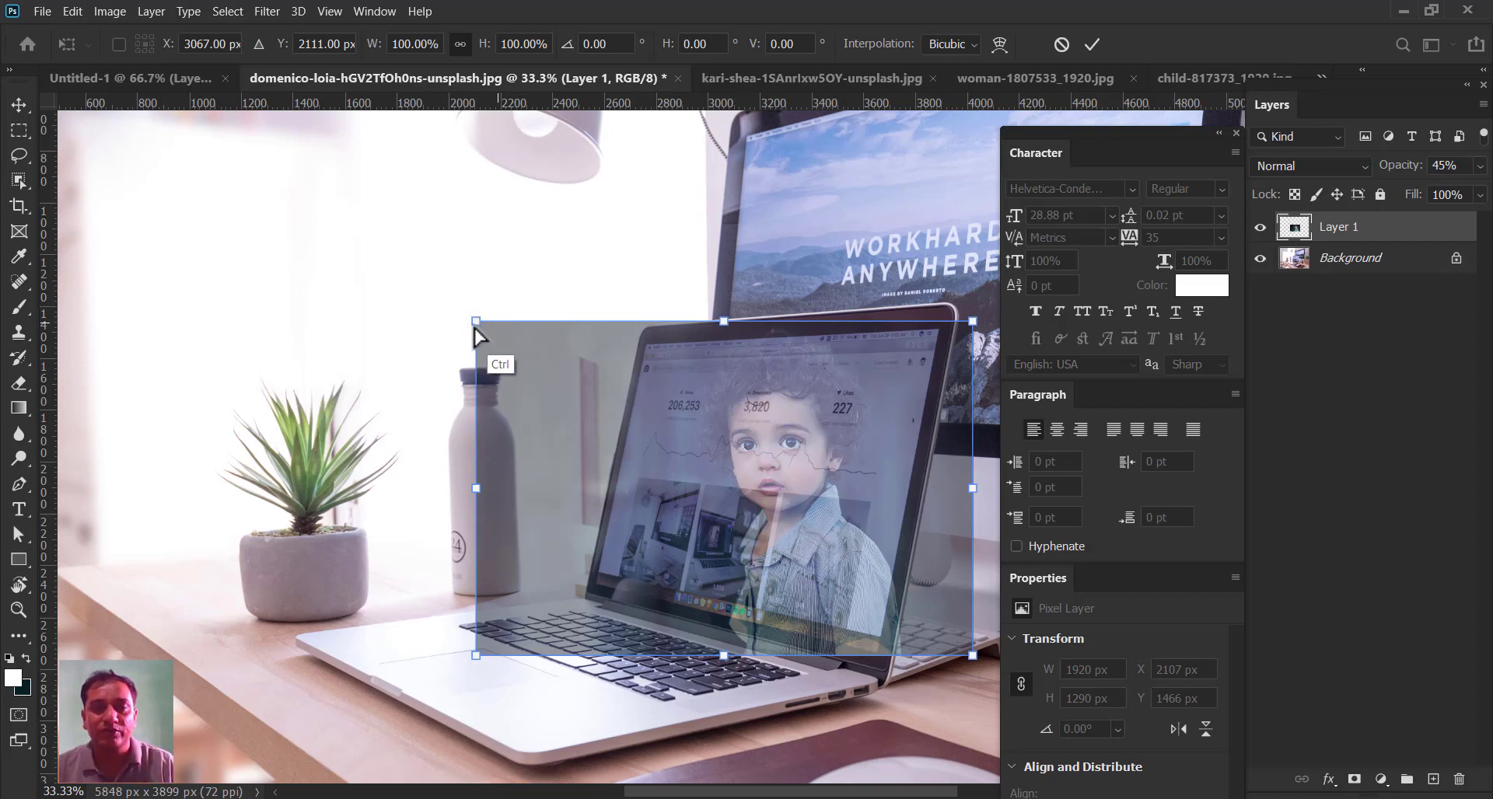
{"action": "left_click_drag", "start_coordinate": [477, 328], "coordinate": [644, 342]}
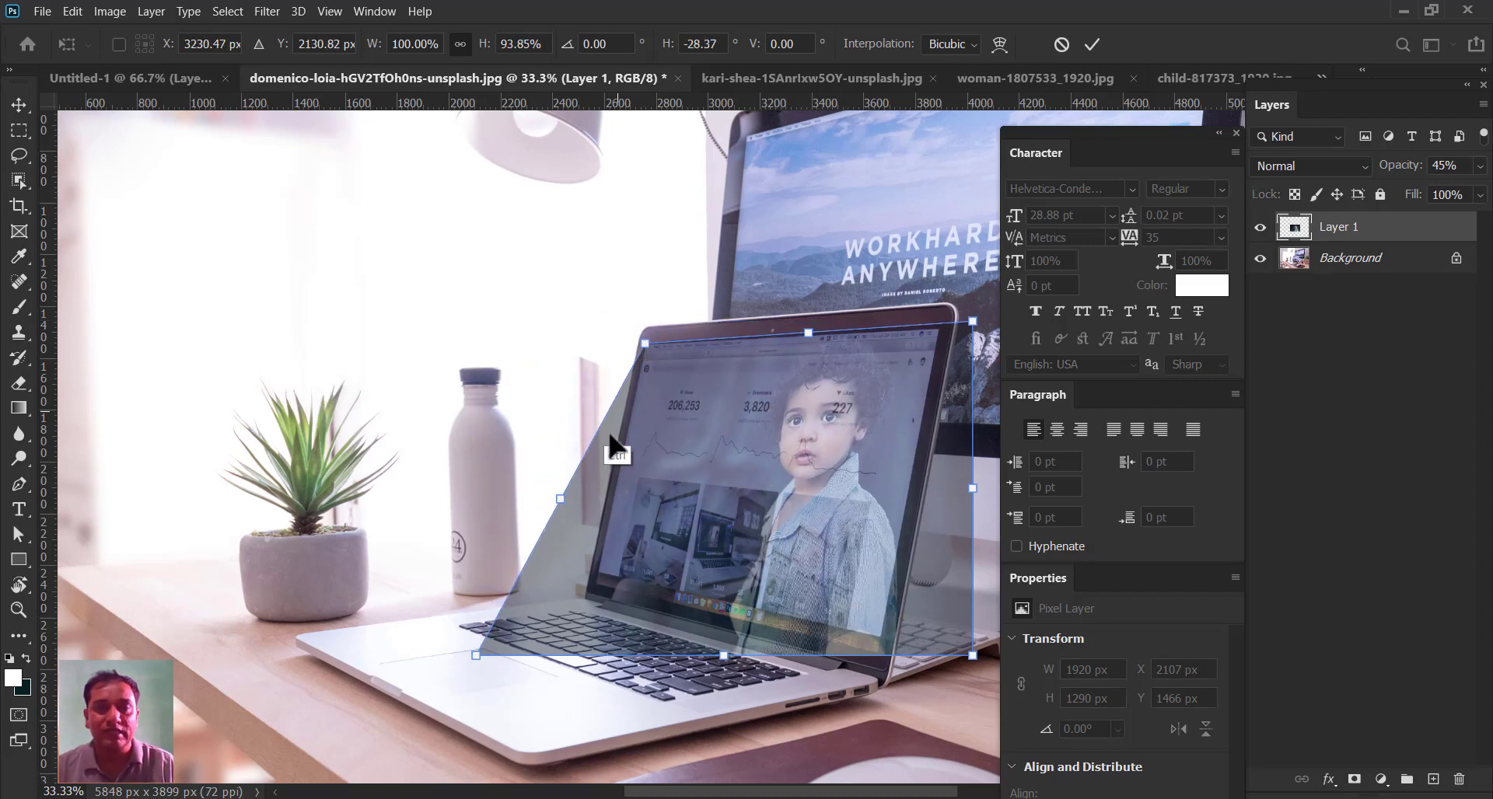
{"action": "left_click_drag", "start_coordinate": [487, 654], "coordinate": [591, 589]}
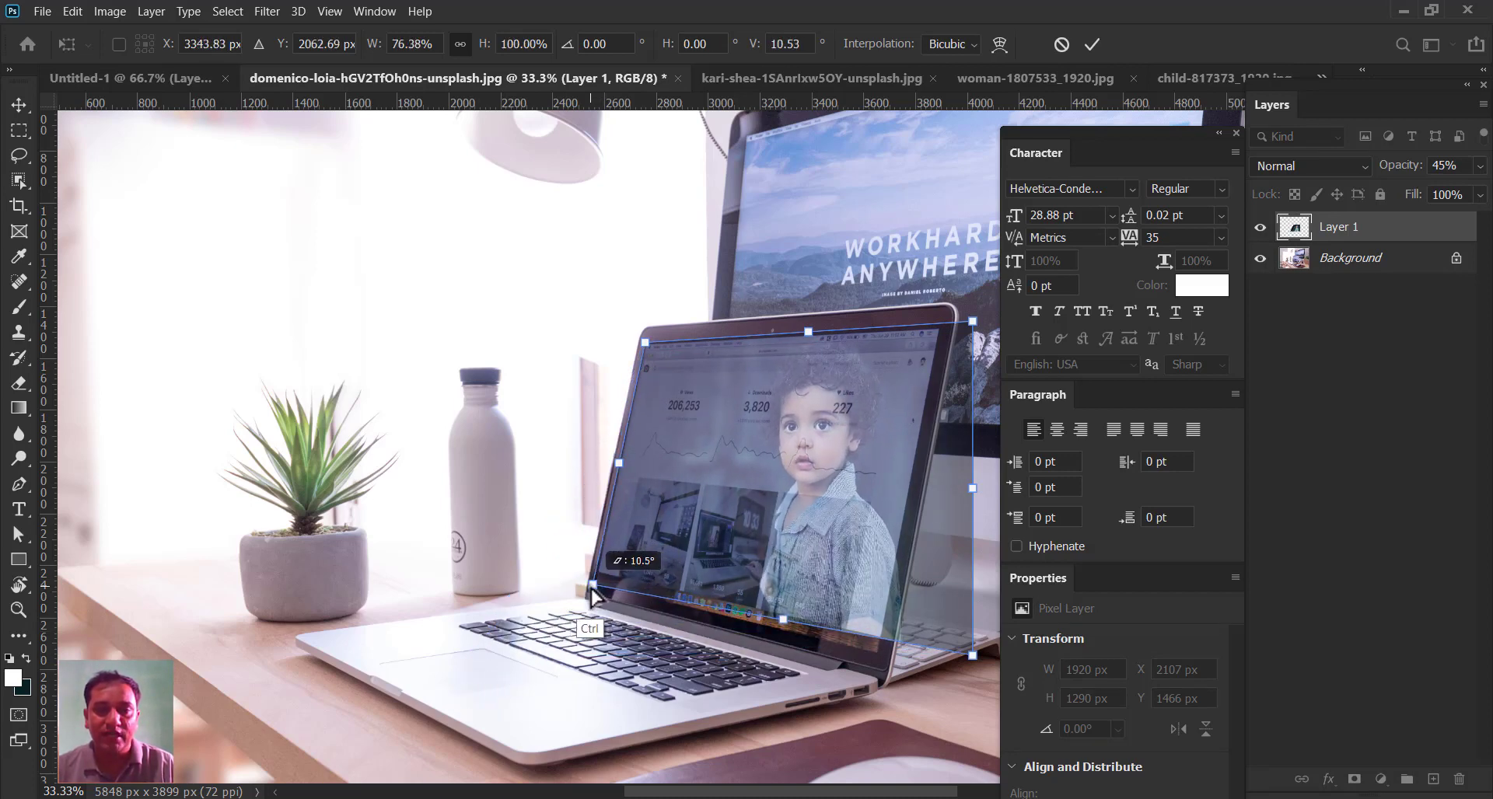
{"action": "left_click_drag", "start_coordinate": [971, 321], "coordinate": [941, 332]}
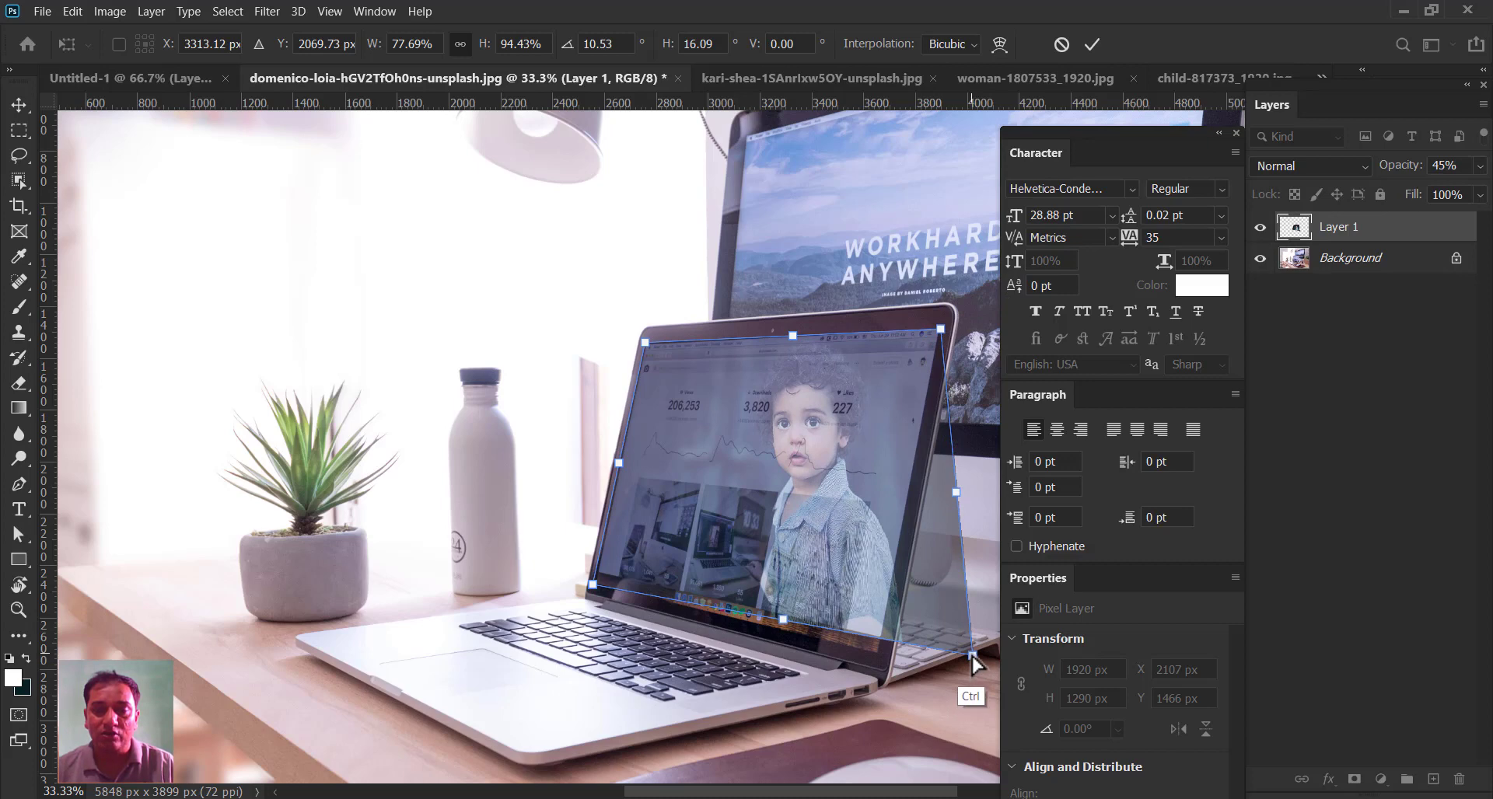
{"action": "left_click_drag", "start_coordinate": [972, 655], "coordinate": [879, 653]}
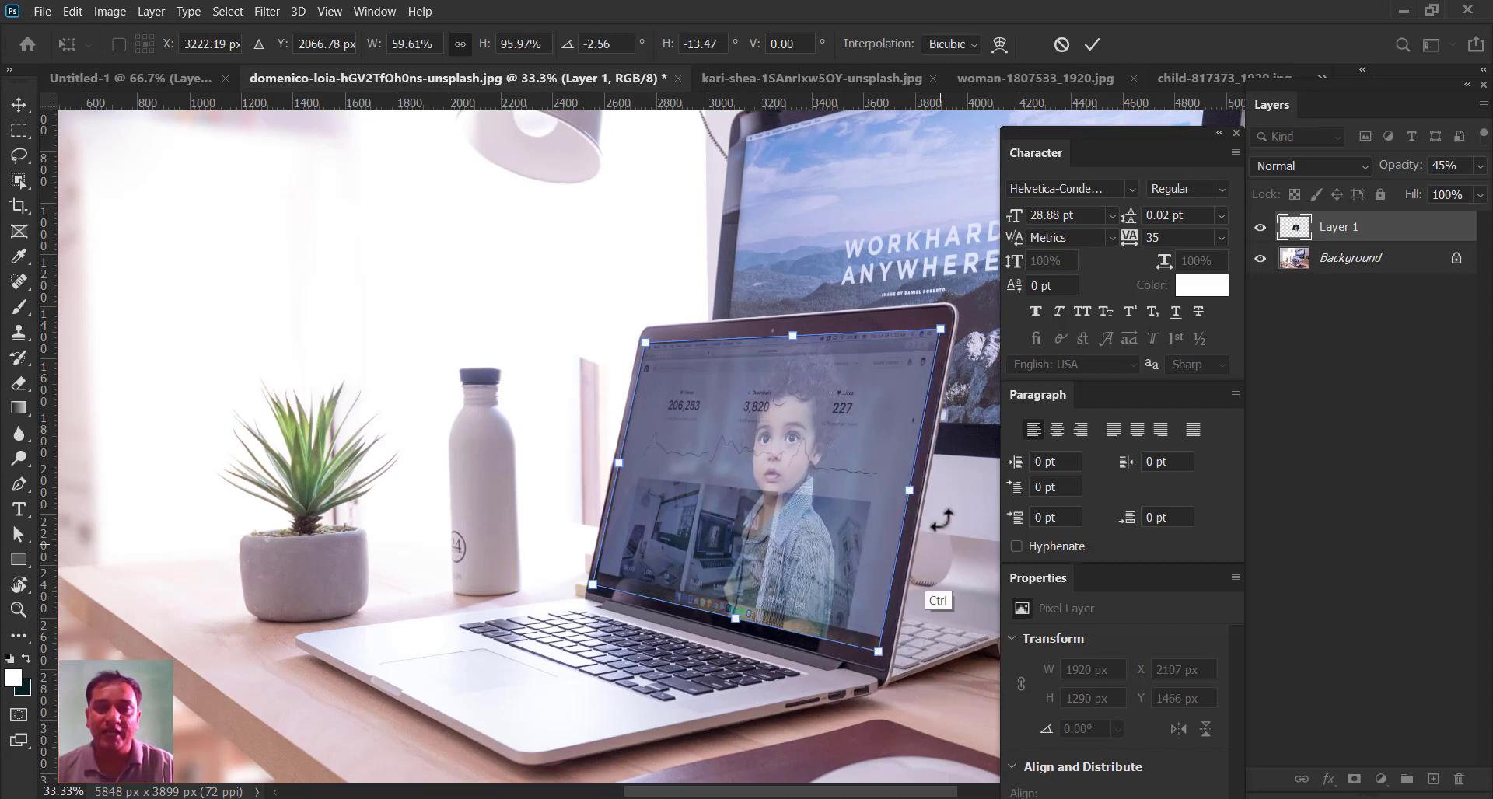
{"action": "right_click", "coordinate": [940, 334]}
{"action": "left_click", "coordinate": [1092, 44]}
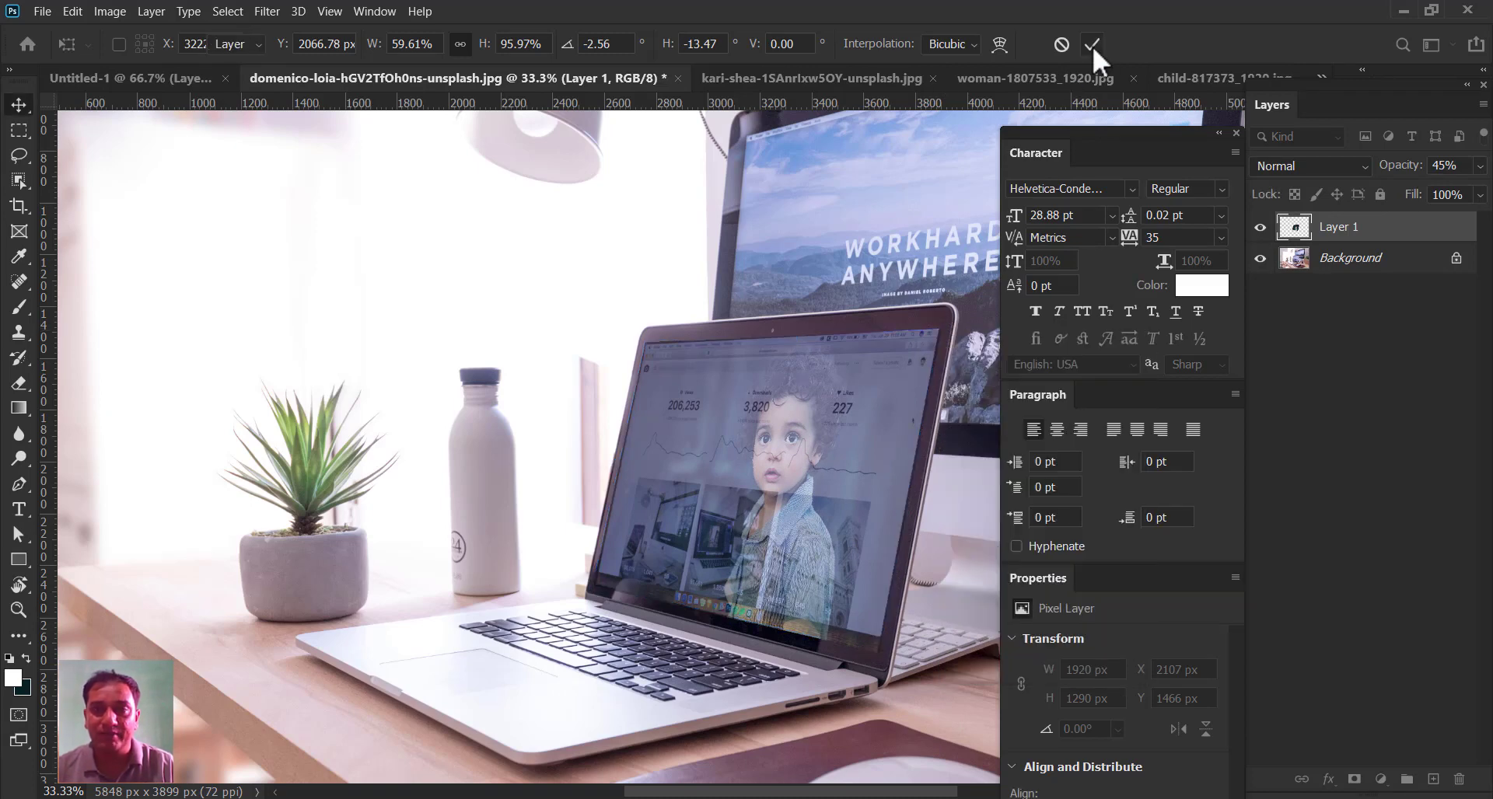
{"action": "left_click", "coordinate": [1091, 44]}
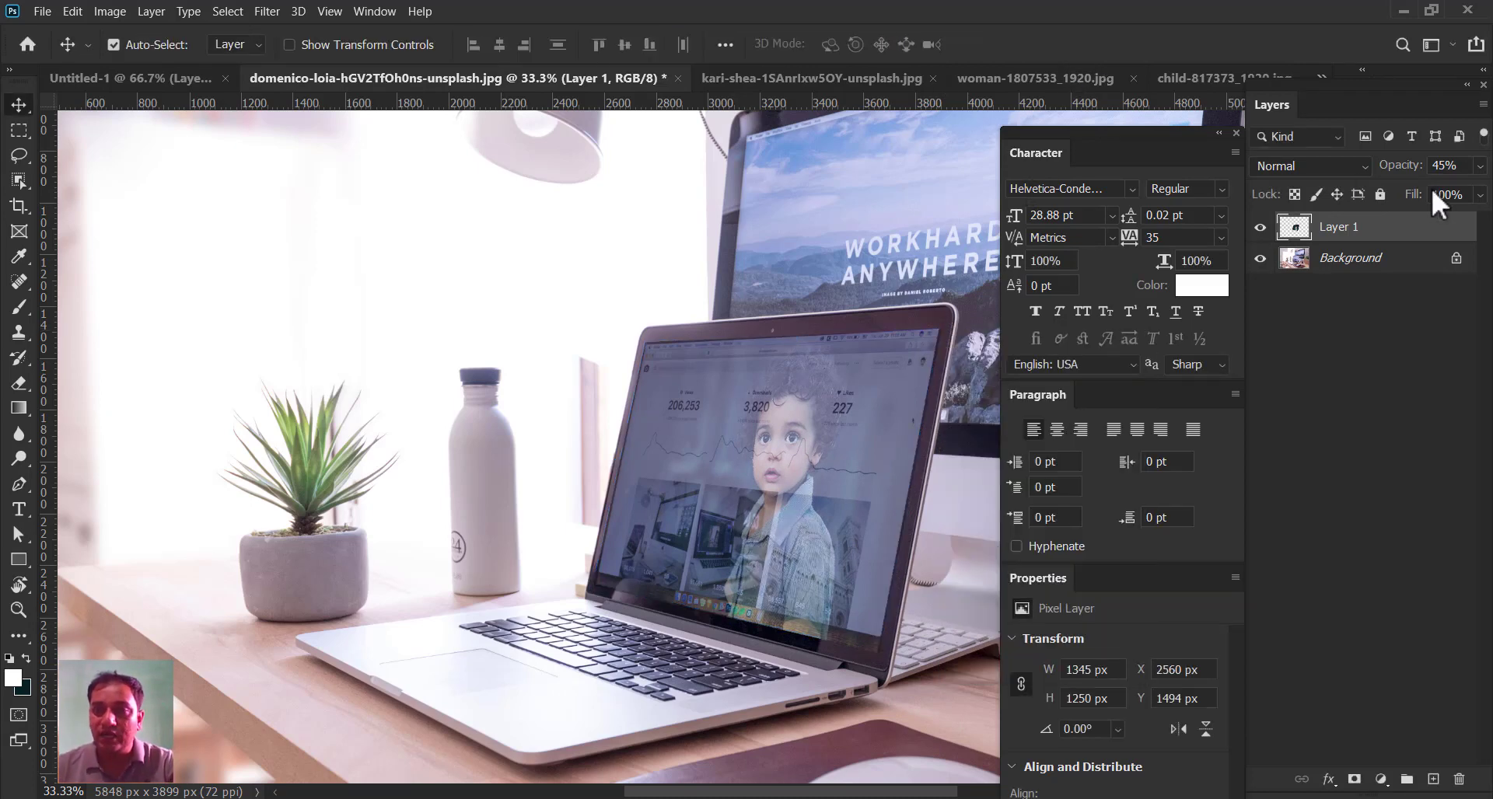
- Restore the child layer's opacity to 100% and view the whole desk composition
{"action": "left_click", "coordinate": [1479, 166]}
{"action": "left_click", "coordinate": [1477, 190]}
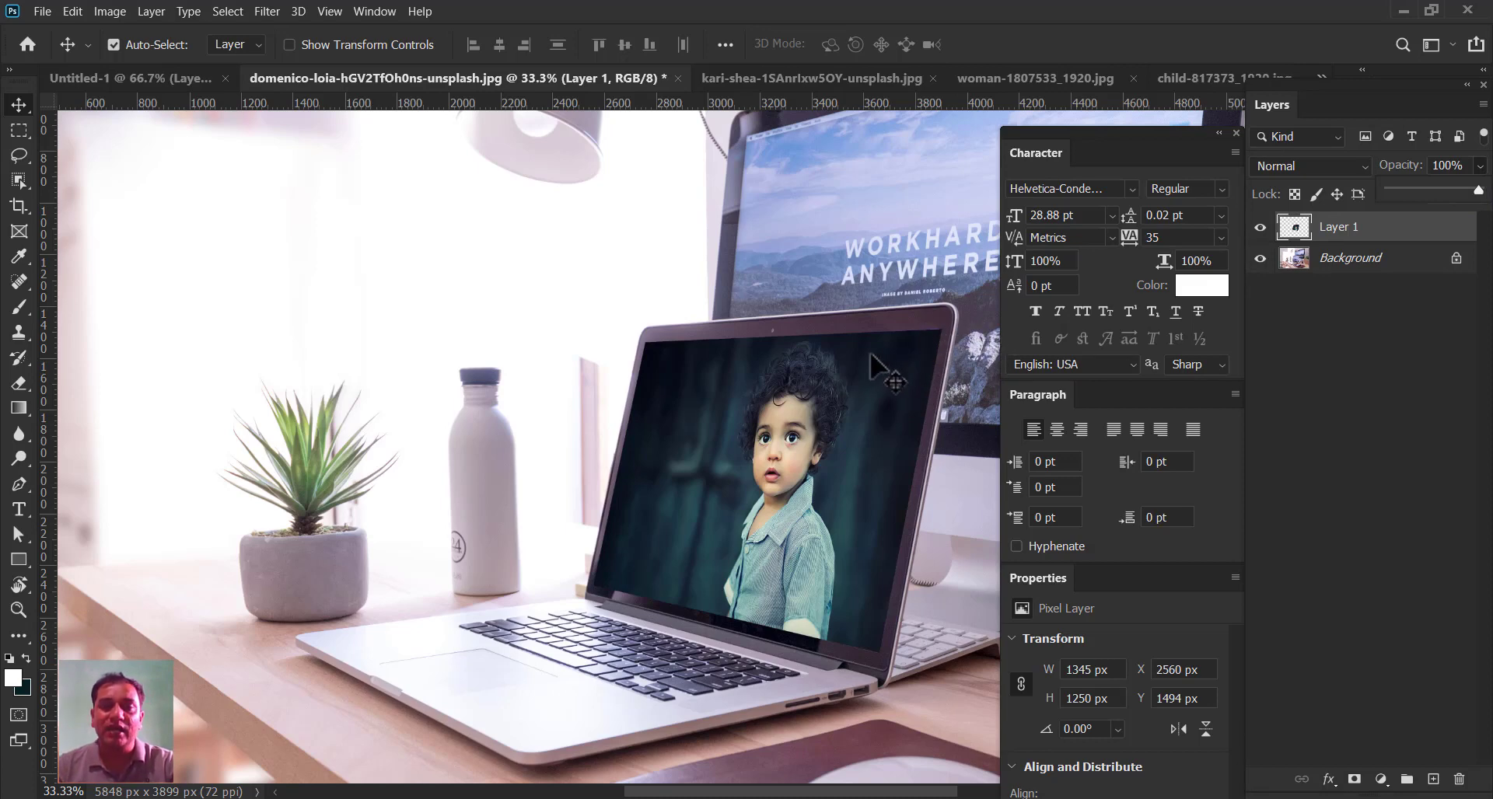
{"action": "key", "text": "ctrl+minus"}
{"action": "key", "text": "ctrl+minus"}
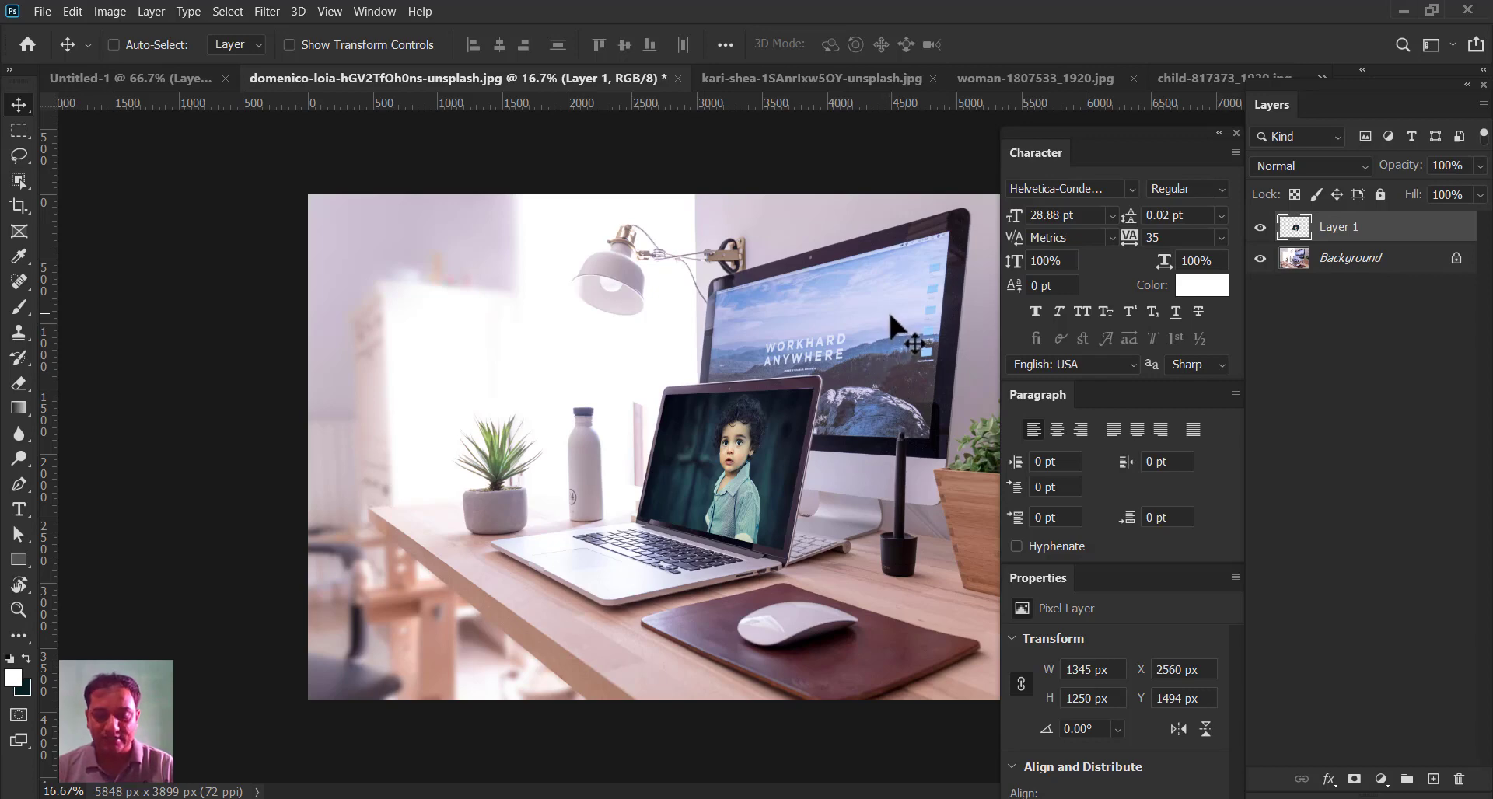
- Try duplicating the distorted child layer from the laptop onto the monitor screen, and undo the copy
{"action": "key", "text": "ctrl+plus"}
{"action": "key", "text": "ctrl+plus"}
{"action": "left_click_drag", "start_coordinate": [868, 328], "coordinate": [533, 443]}
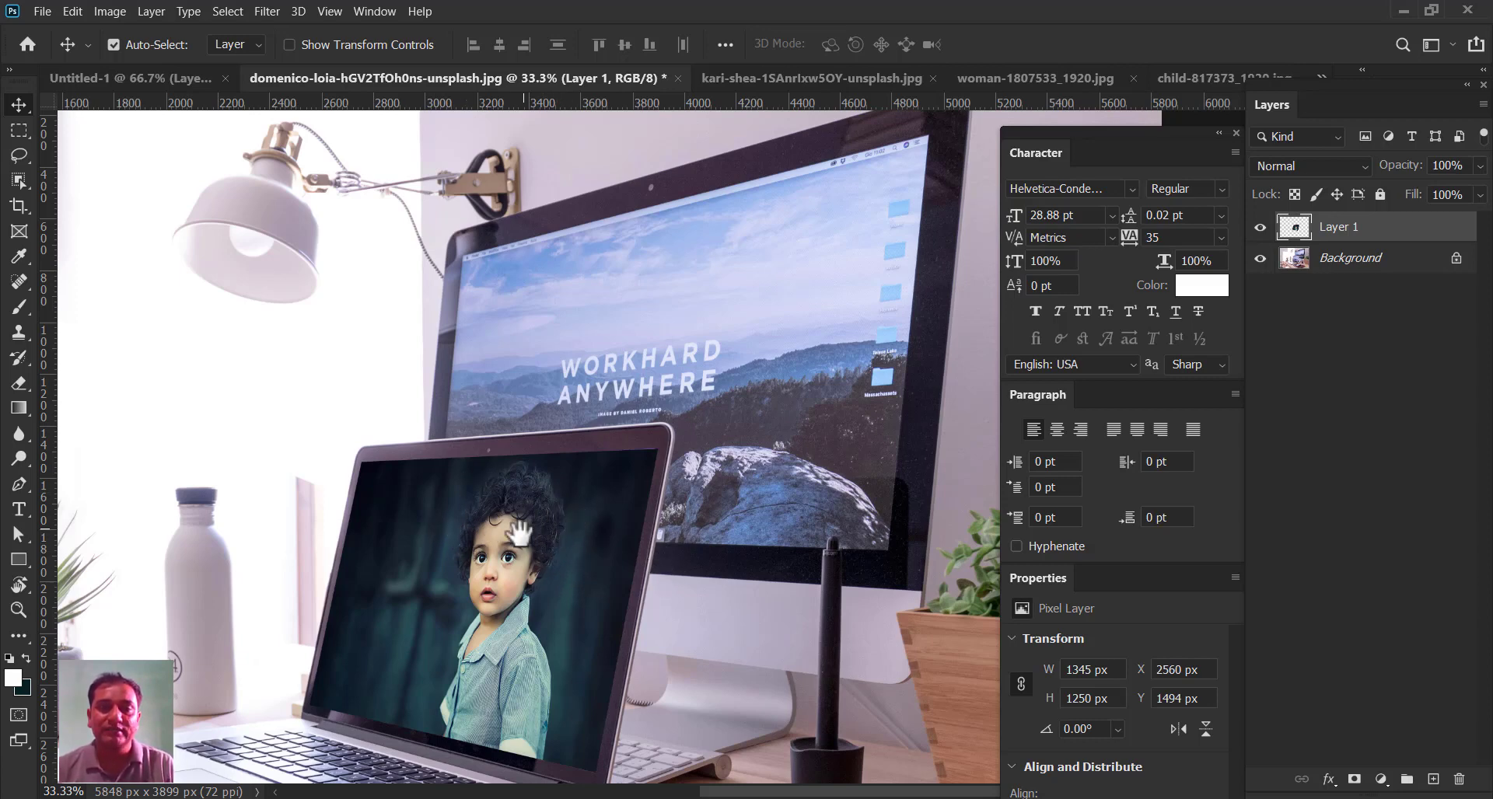
{"action": "left_click_drag", "start_coordinate": [518, 535], "coordinate": [539, 486]}
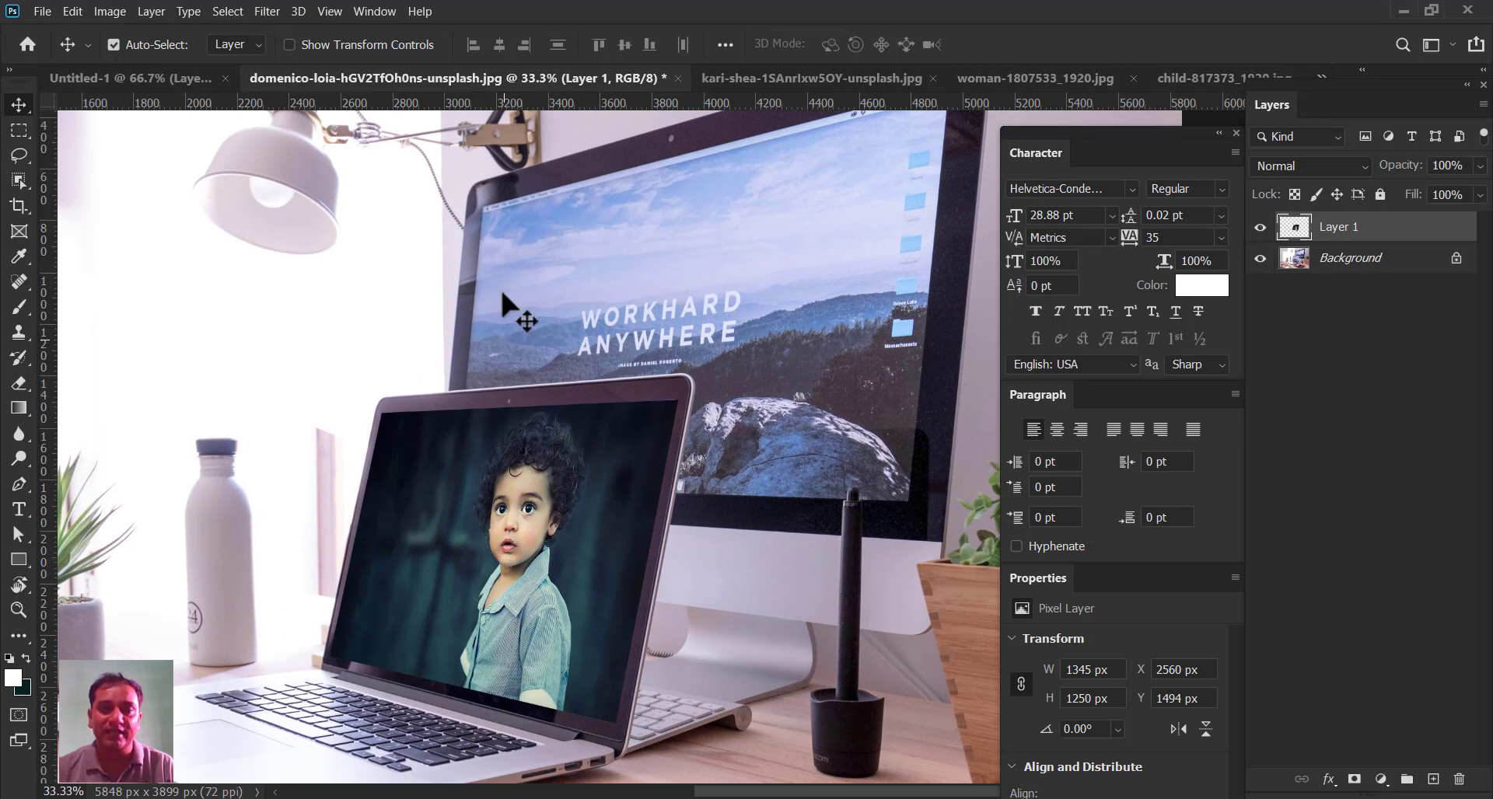
{"action": "left_click_drag", "start_coordinate": [772, 306], "coordinate": [741, 367]}
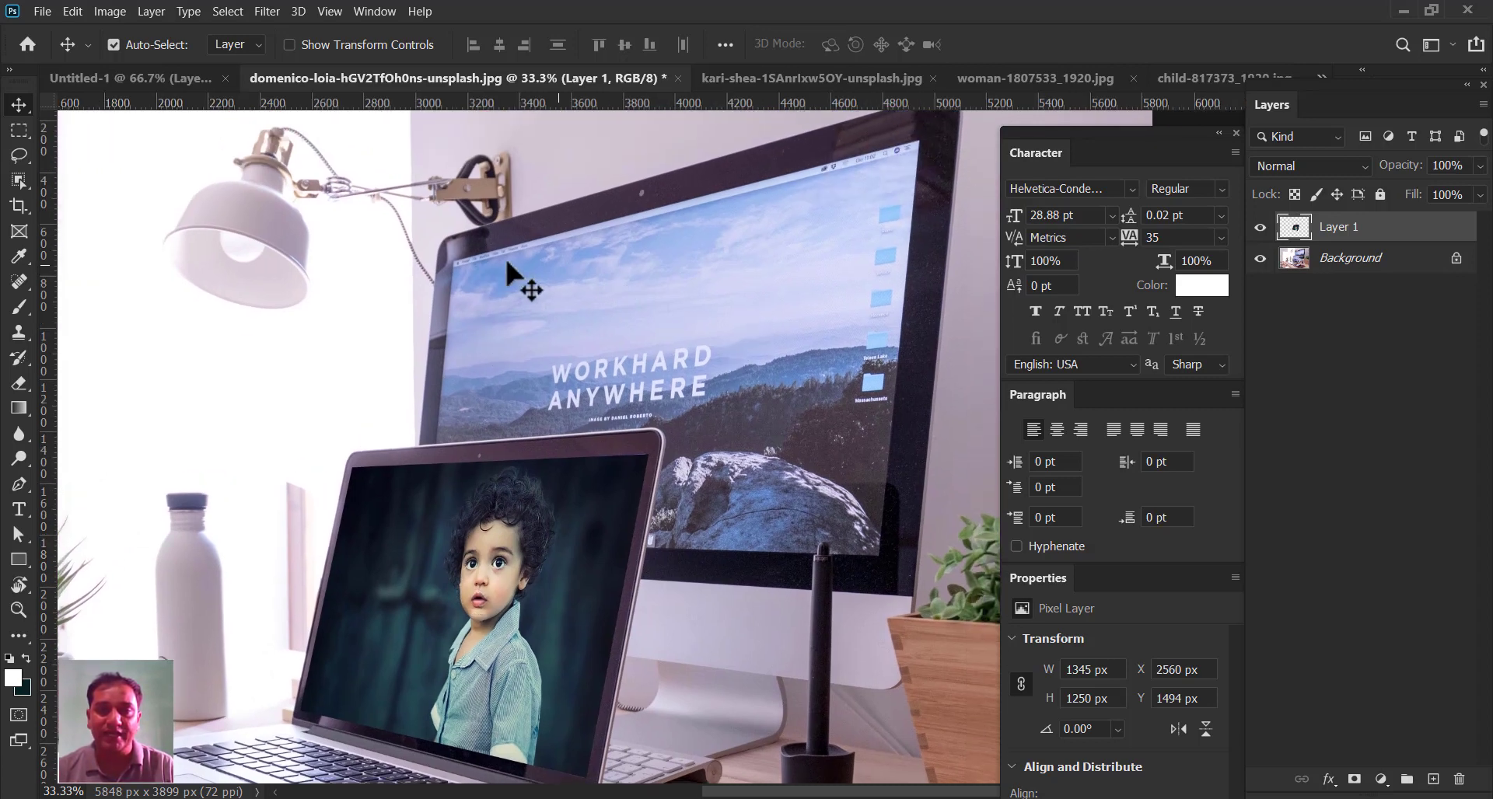
{"action": "mouse_move", "coordinate": [603, 378]}
{"action": "left_mouse_down"}
{"action": "mouse_move", "coordinate": [580, 436]}
{"action": "mouse_move", "coordinate": [598, 395]}
{"action": "left_mouse_up"}
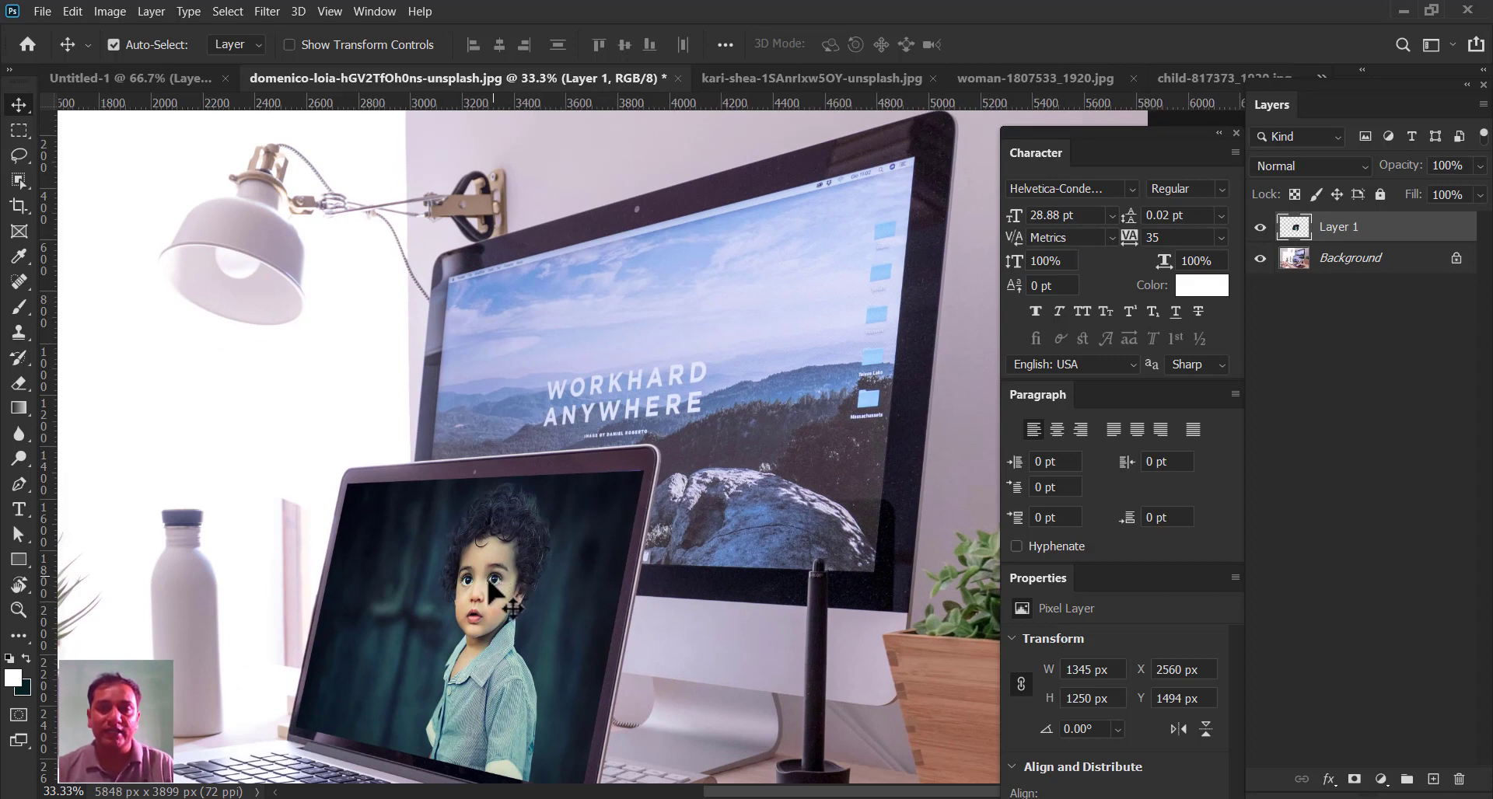
{"action": "left_click_drag", "start_coordinate": [479, 595], "coordinate": [683, 351]}
{"action": "key", "text": "ctrl+z"}
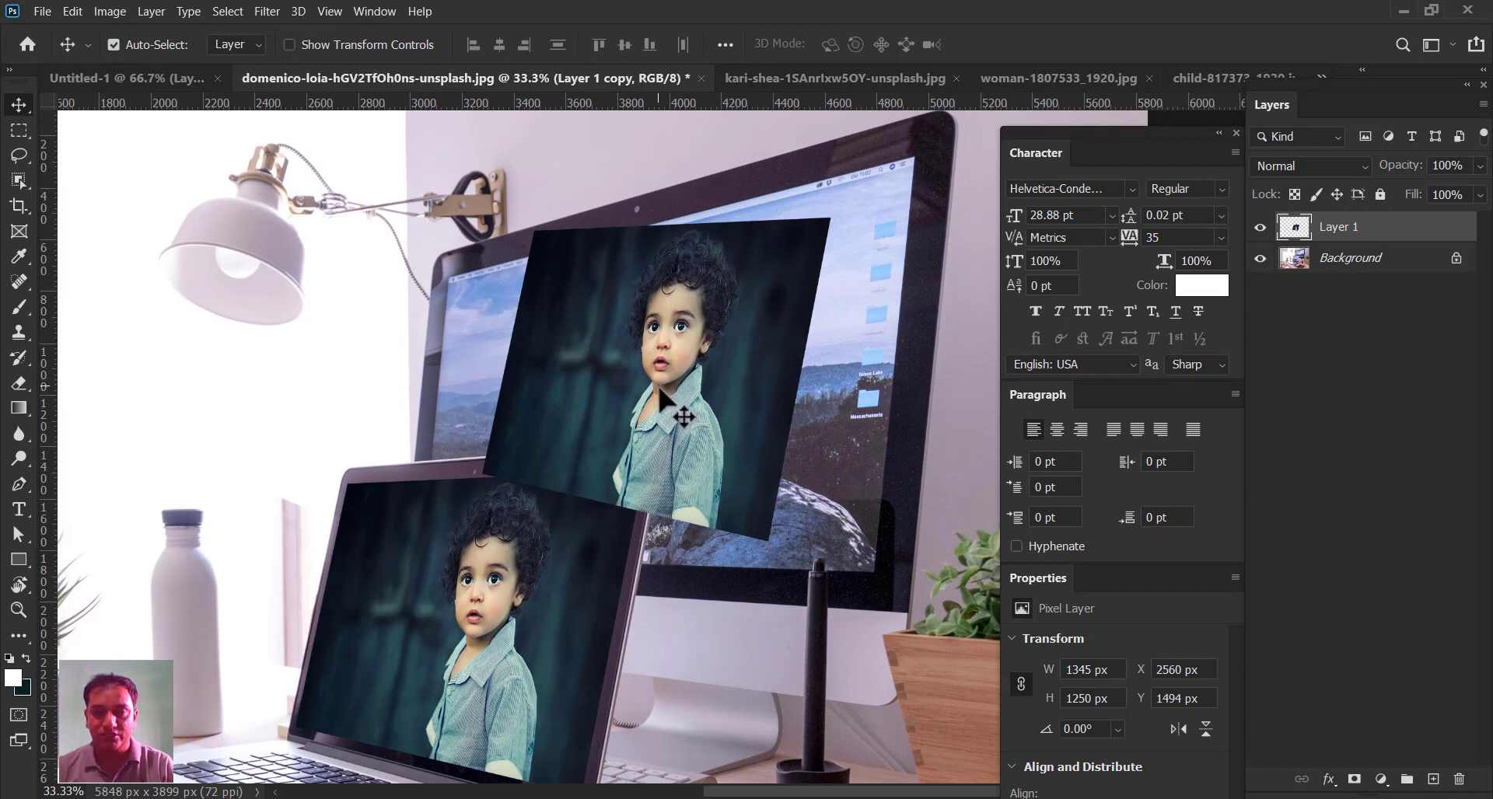
- Copy the original photo from child-817373_1920.jpg into the desk document as a new layer over the monitor
{"action": "left_click", "coordinate": [1197, 77]}
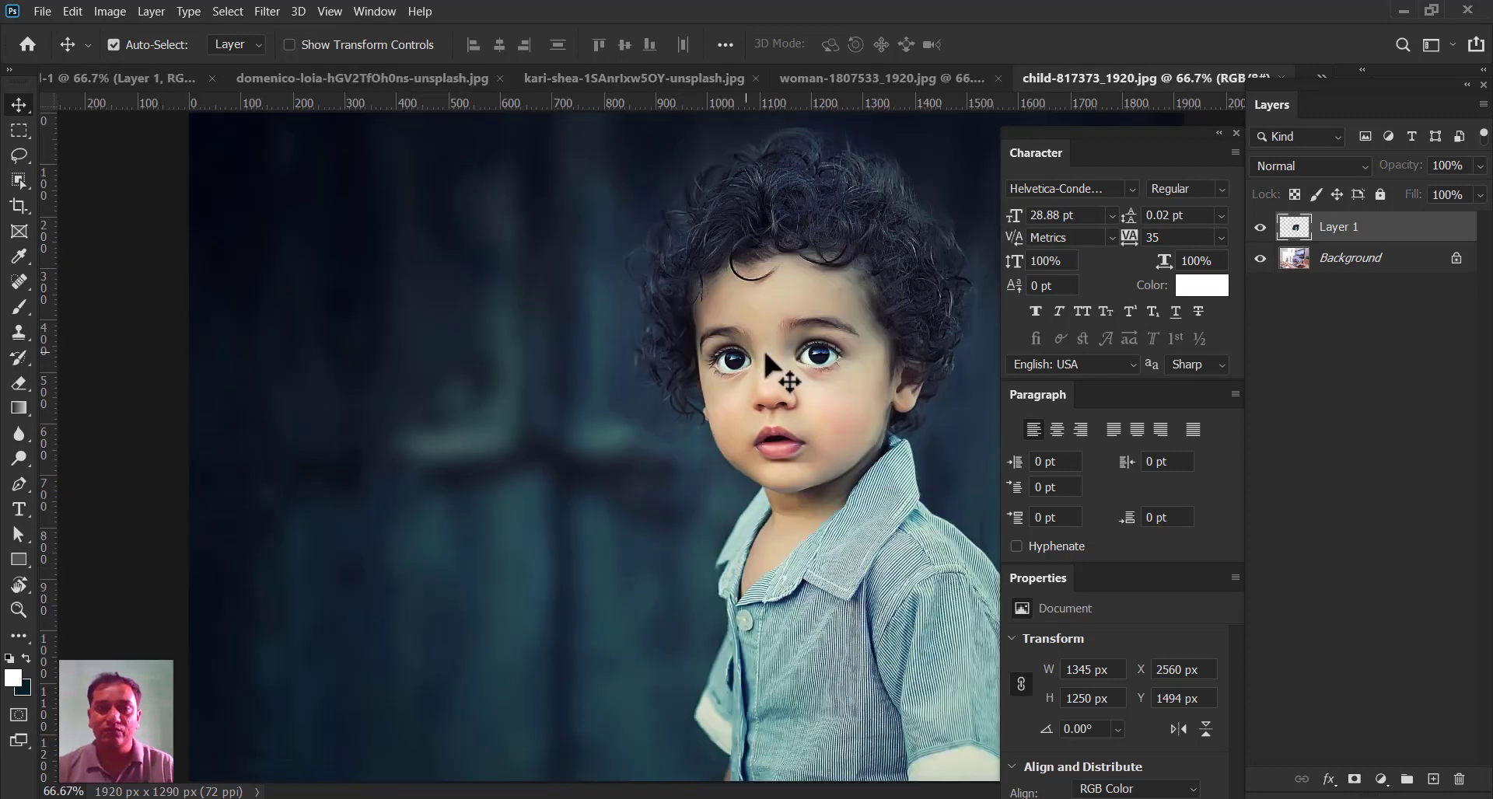
{"action": "left_click_drag", "start_coordinate": [218, 100], "coordinate": [788, 399]}
{"action": "left_click_drag", "start_coordinate": [835, 395], "coordinate": [676, 465]}
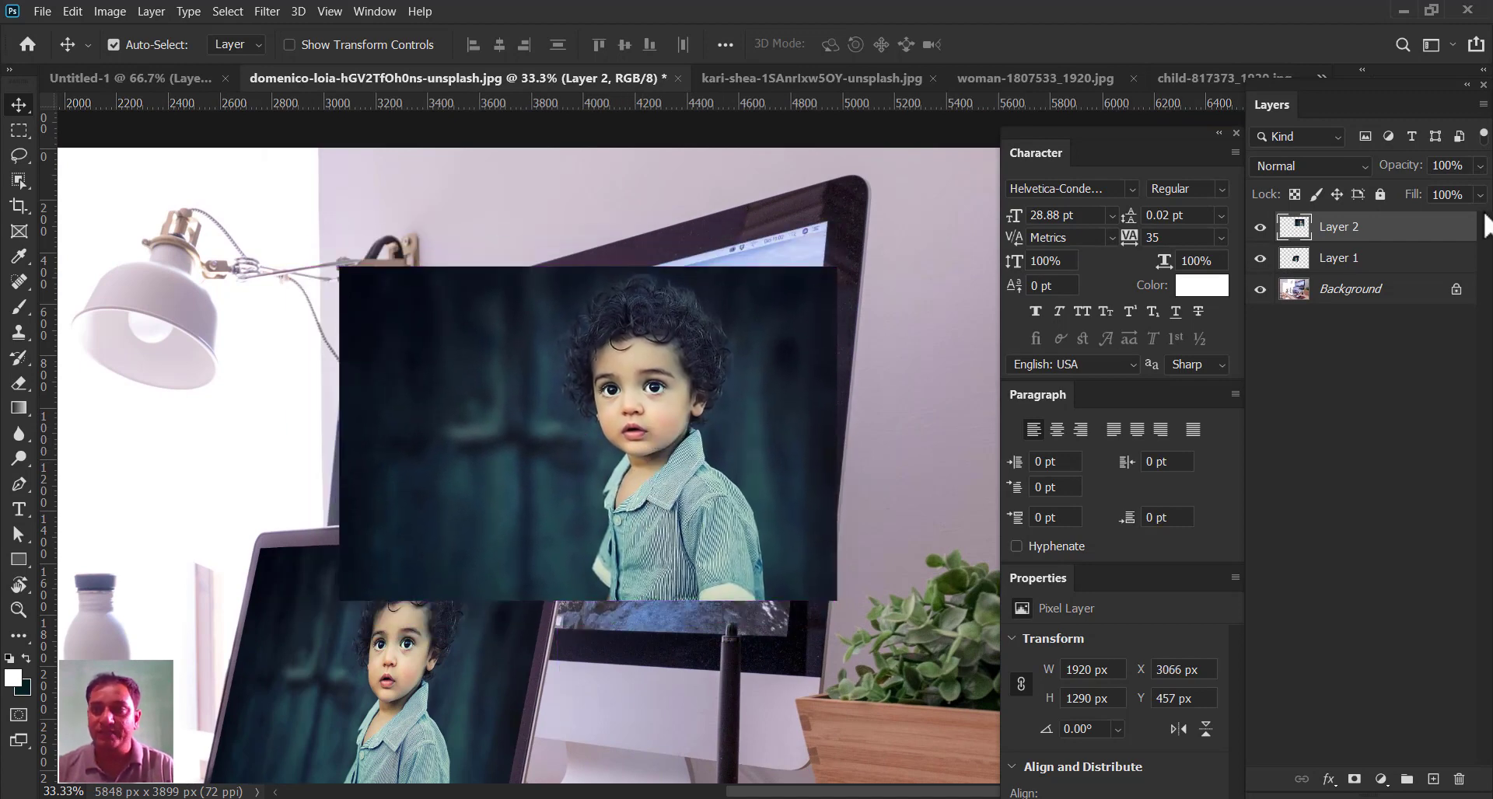
- Lower the new child layer's opacity to 65% and position it over the monitor screen
{"action": "left_click", "coordinate": [1480, 165]}
{"action": "left_click_drag", "start_coordinate": [1479, 190], "coordinate": [1447, 190]}
{"action": "left_click_drag", "start_coordinate": [679, 438], "coordinate": [643, 469]}
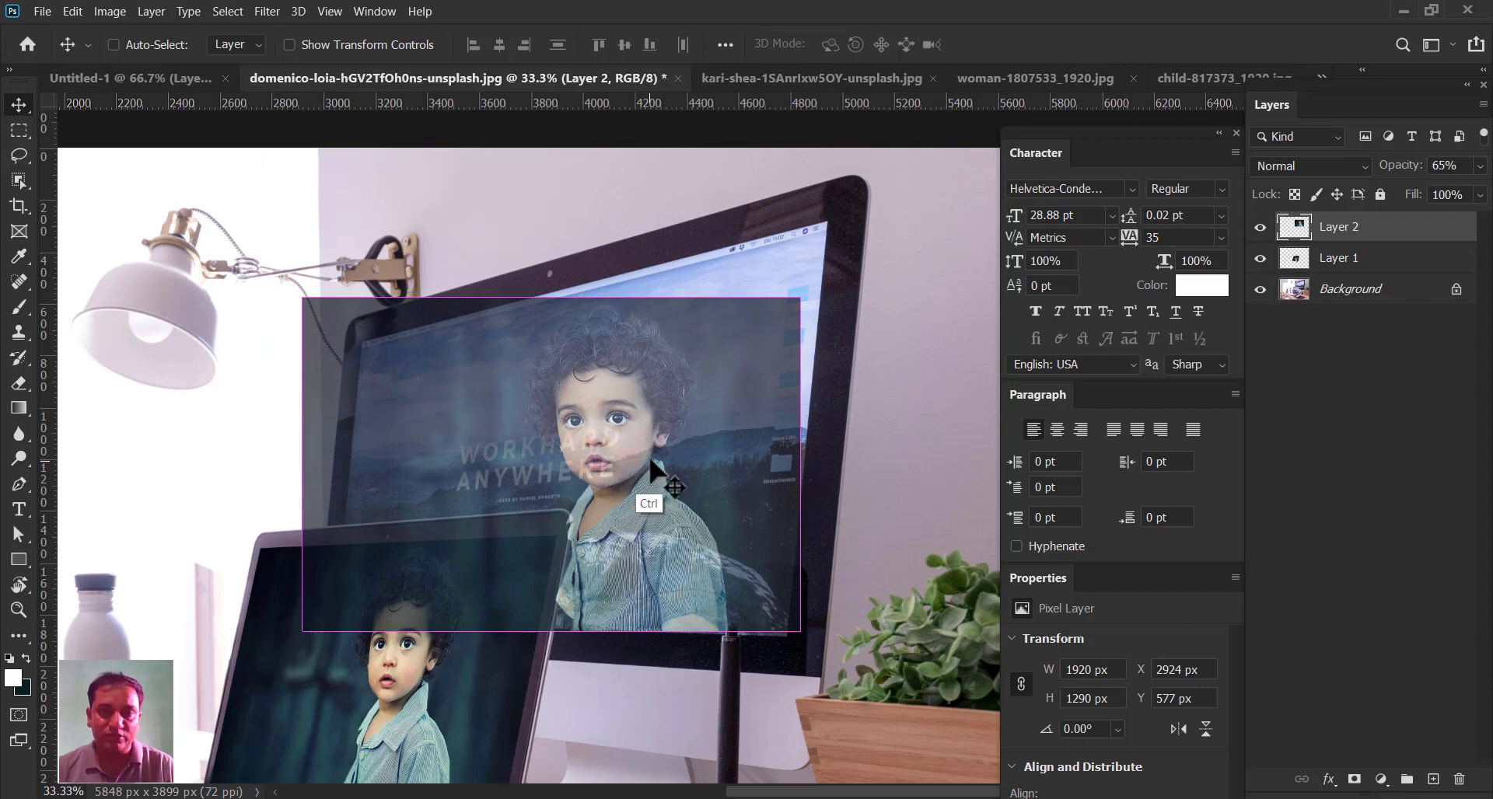
- Distort the new child layer with Free Transform, fitting its four corners to the monitor screen, and apply the transform
{"action": "key", "text": "ctrl+t"}
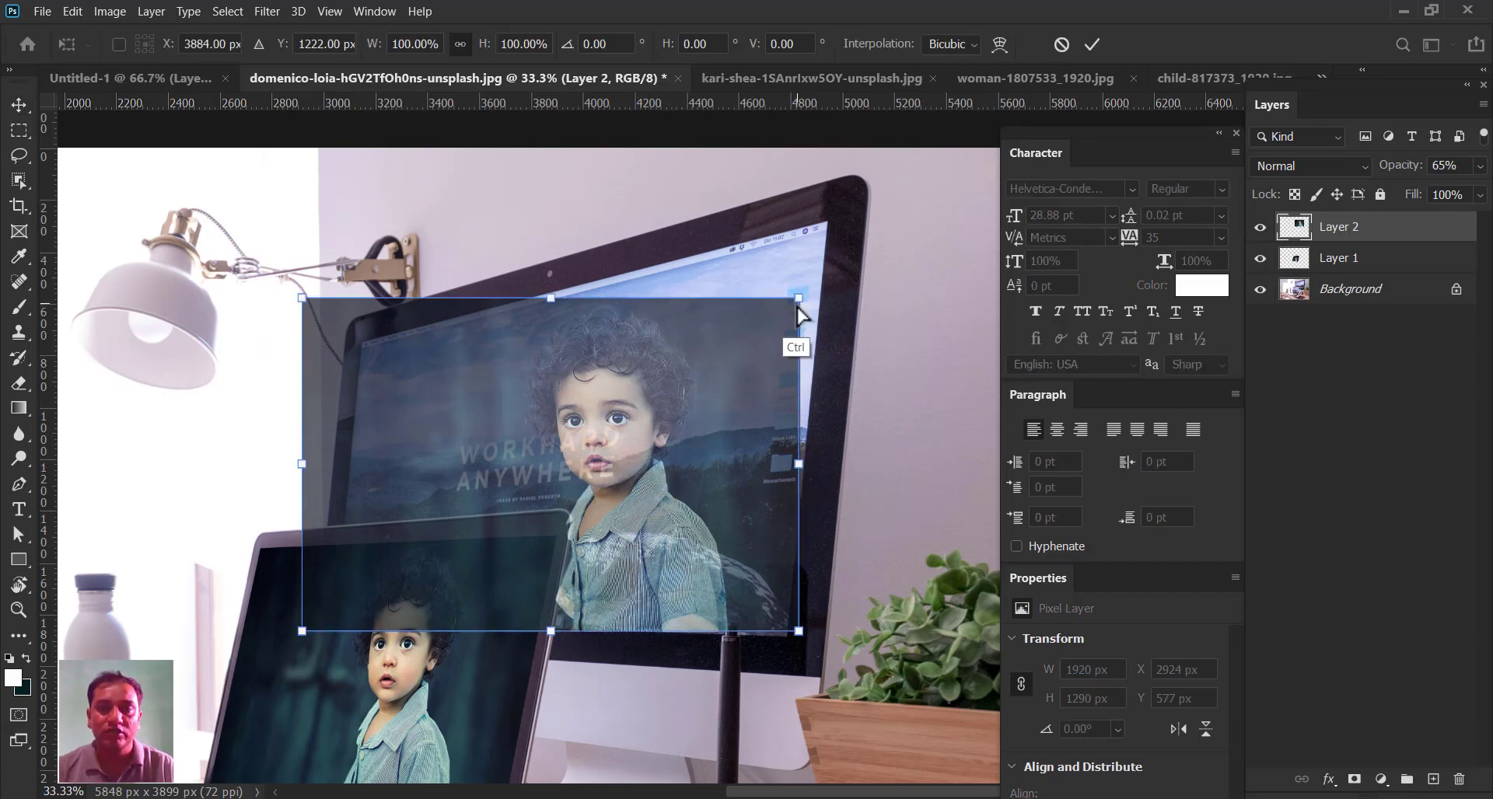
{"action": "left_click_drag", "start_coordinate": [801, 309], "coordinate": [831, 230]}
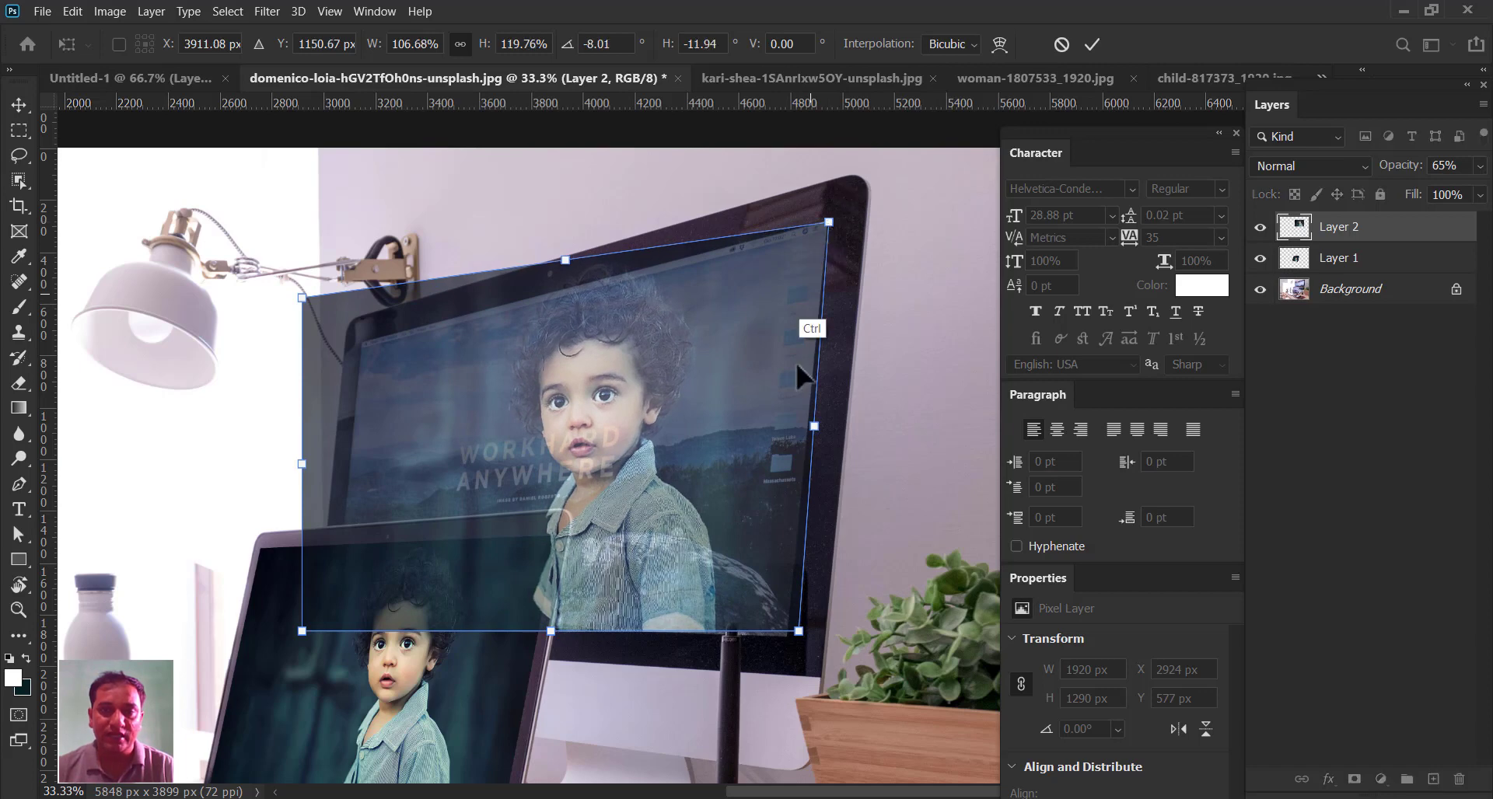
{"action": "mouse_move", "coordinate": [799, 632]}
{"action": "left_mouse_down"}
{"action": "mouse_move", "coordinate": [776, 642]}
{"action": "mouse_move", "coordinate": [787, 637]}
{"action": "left_mouse_up"}
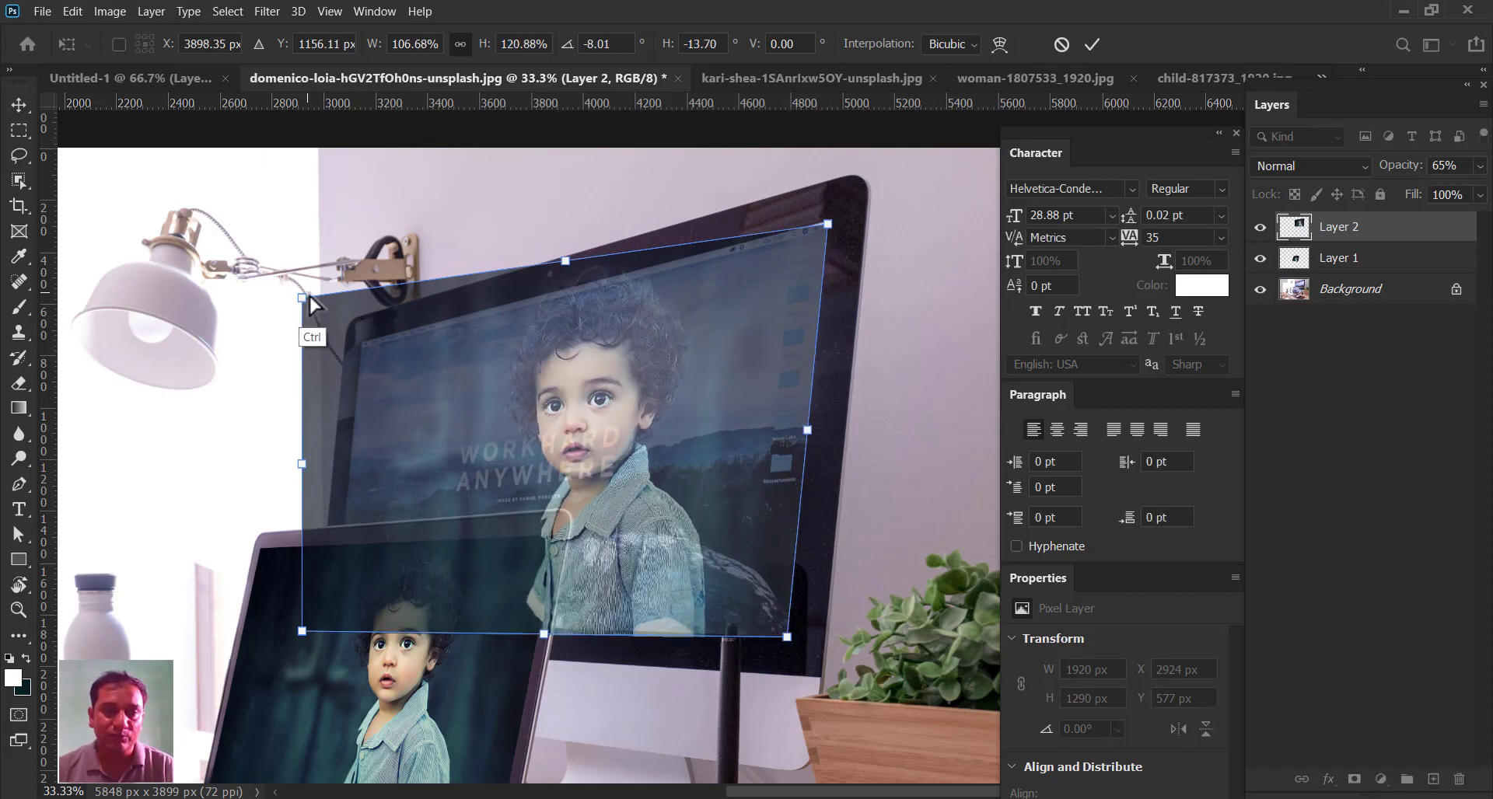
{"action": "left_click_drag", "start_coordinate": [303, 300], "coordinate": [360, 349]}
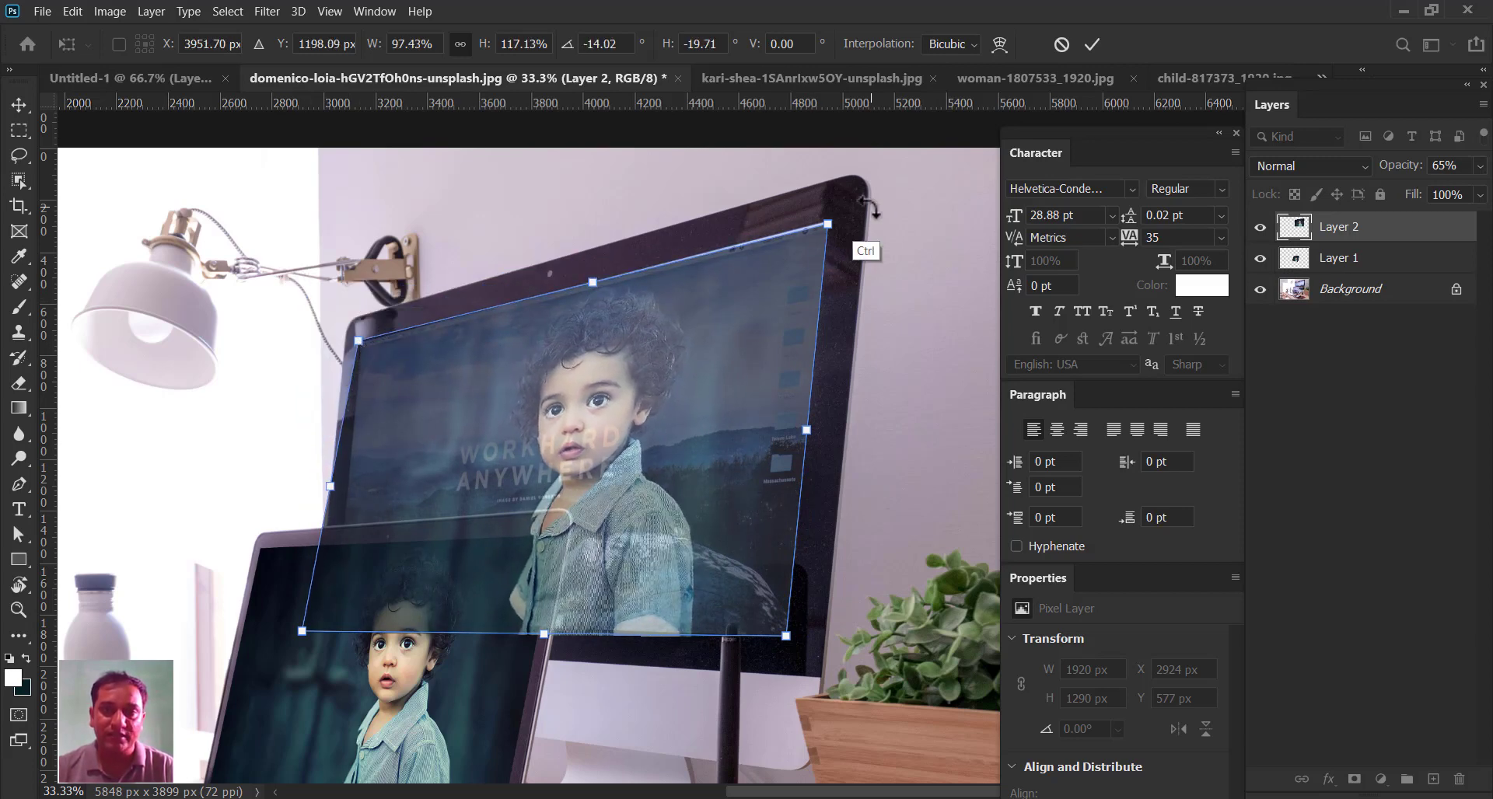
{"action": "left_click_drag", "start_coordinate": [829, 226], "coordinate": [831, 220]}
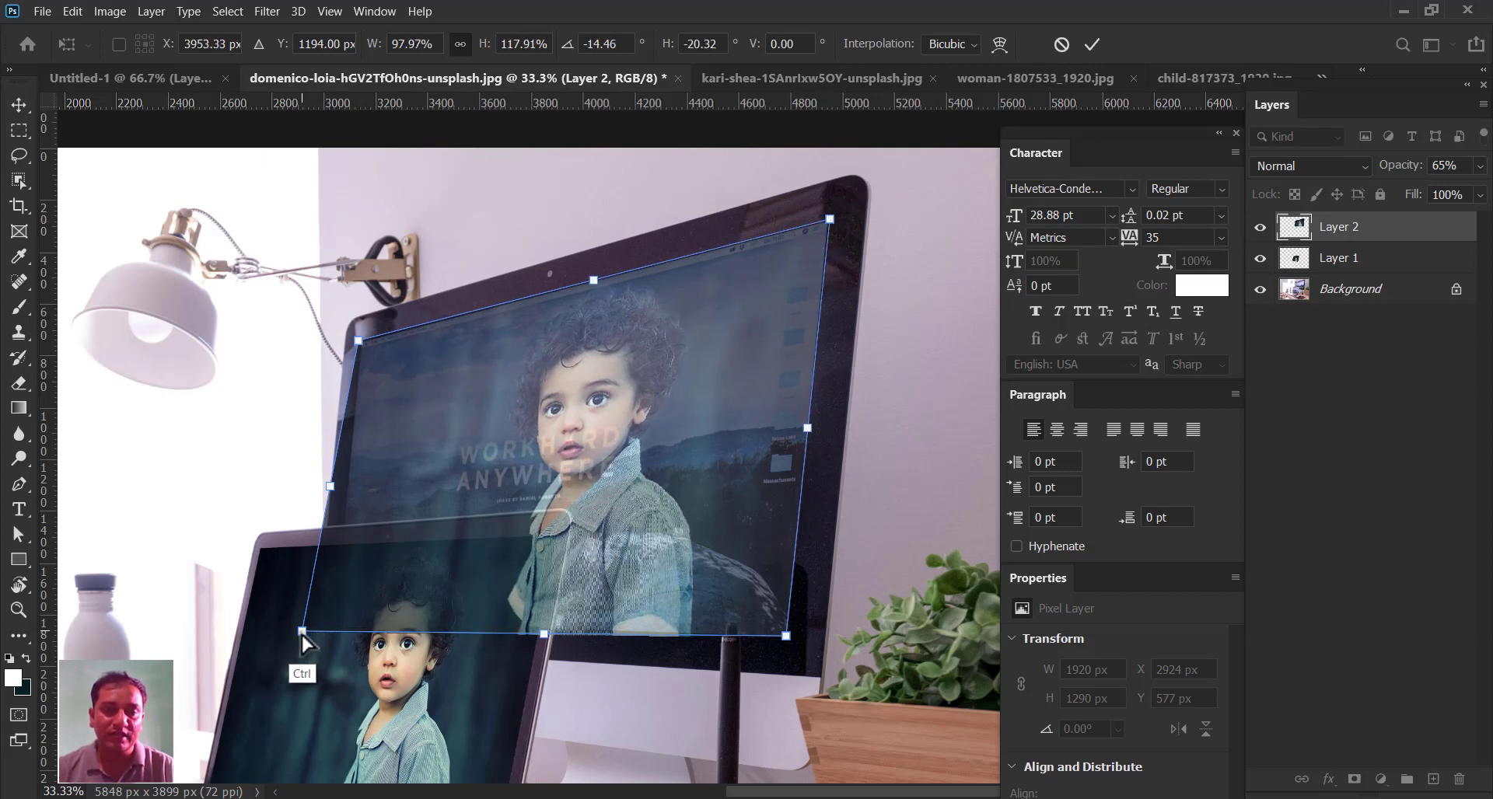
{"action": "left_click_drag", "start_coordinate": [311, 630], "coordinate": [412, 646]}
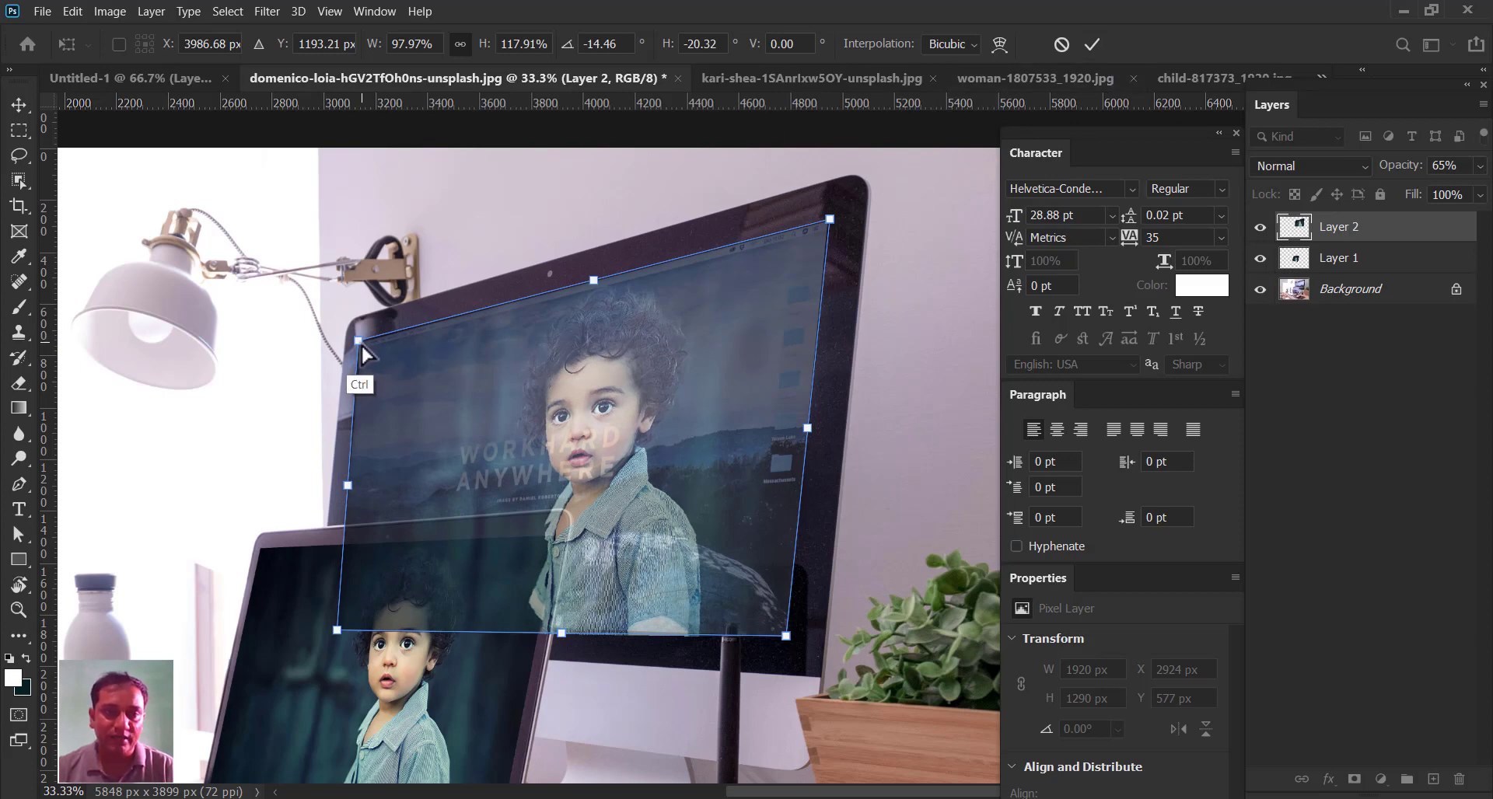
{"action": "left_click_drag", "start_coordinate": [362, 346], "coordinate": [365, 346]}
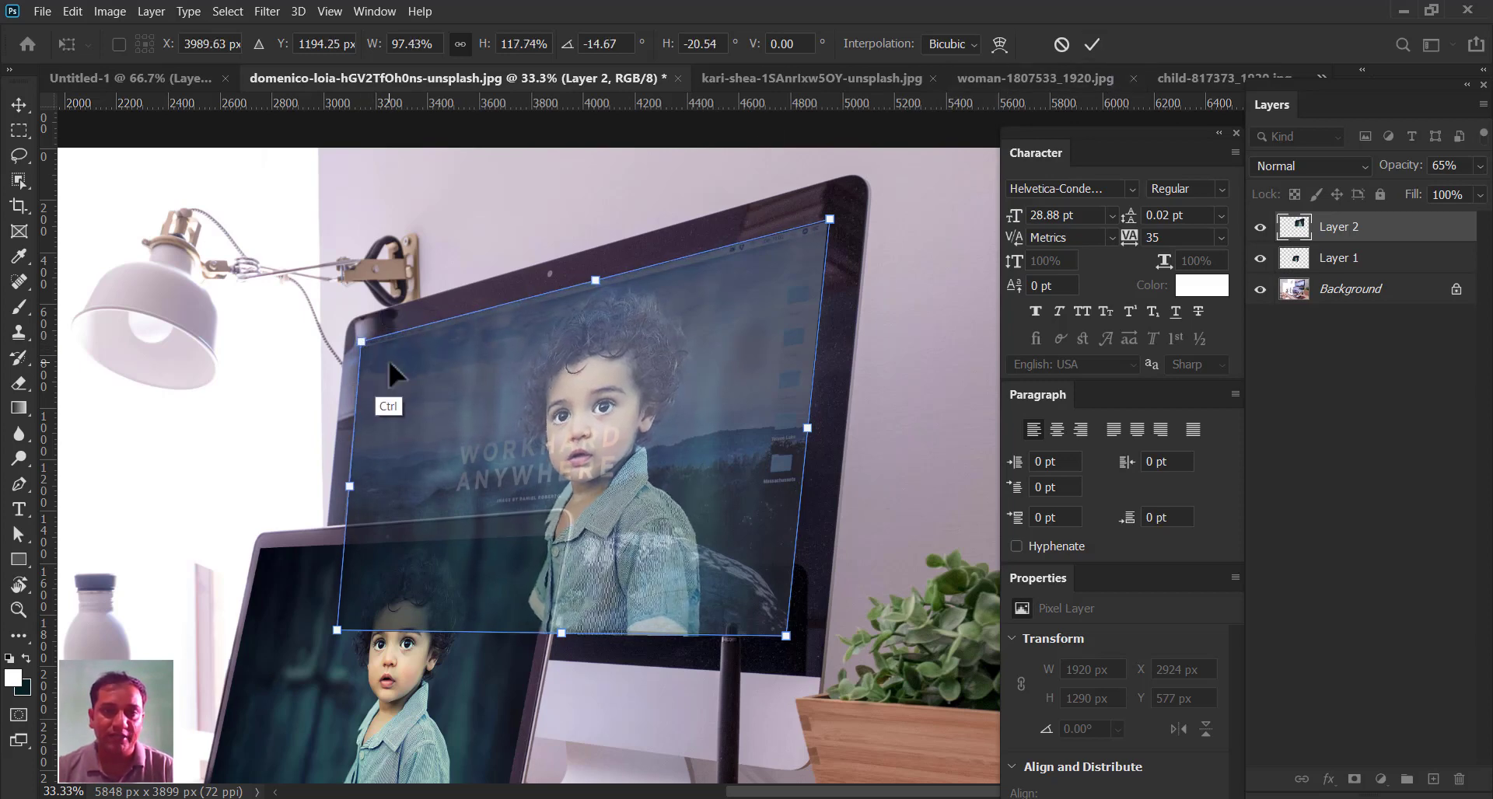
{"action": "mouse_move", "coordinate": [830, 220]}
{"action": "left_mouse_down"}
{"action": "mouse_move", "coordinate": [816, 218]}
{"action": "mouse_move", "coordinate": [829, 221]}
{"action": "left_mouse_up"}
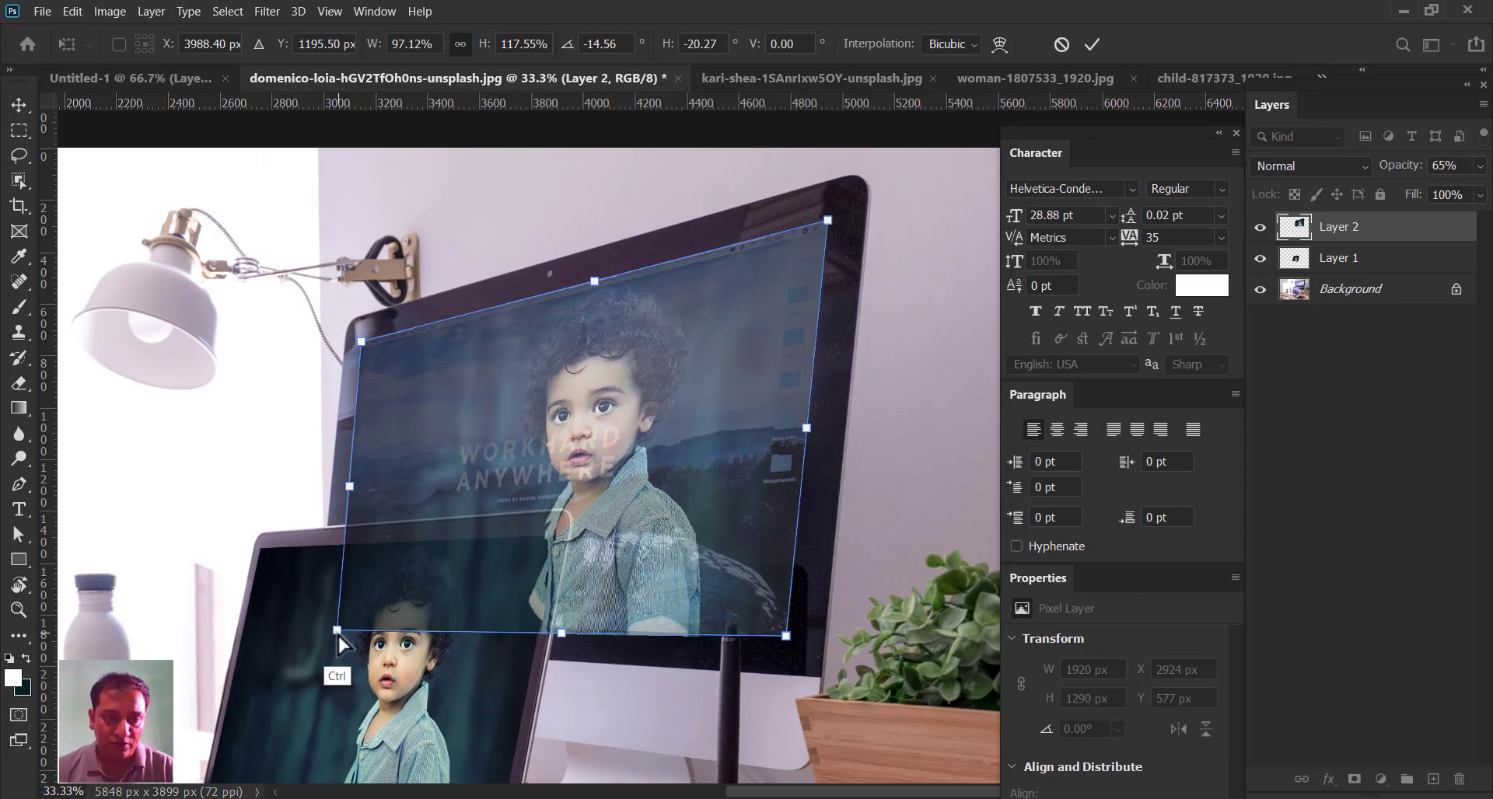
{"action": "left_click_drag", "start_coordinate": [336, 630], "coordinate": [337, 637]}
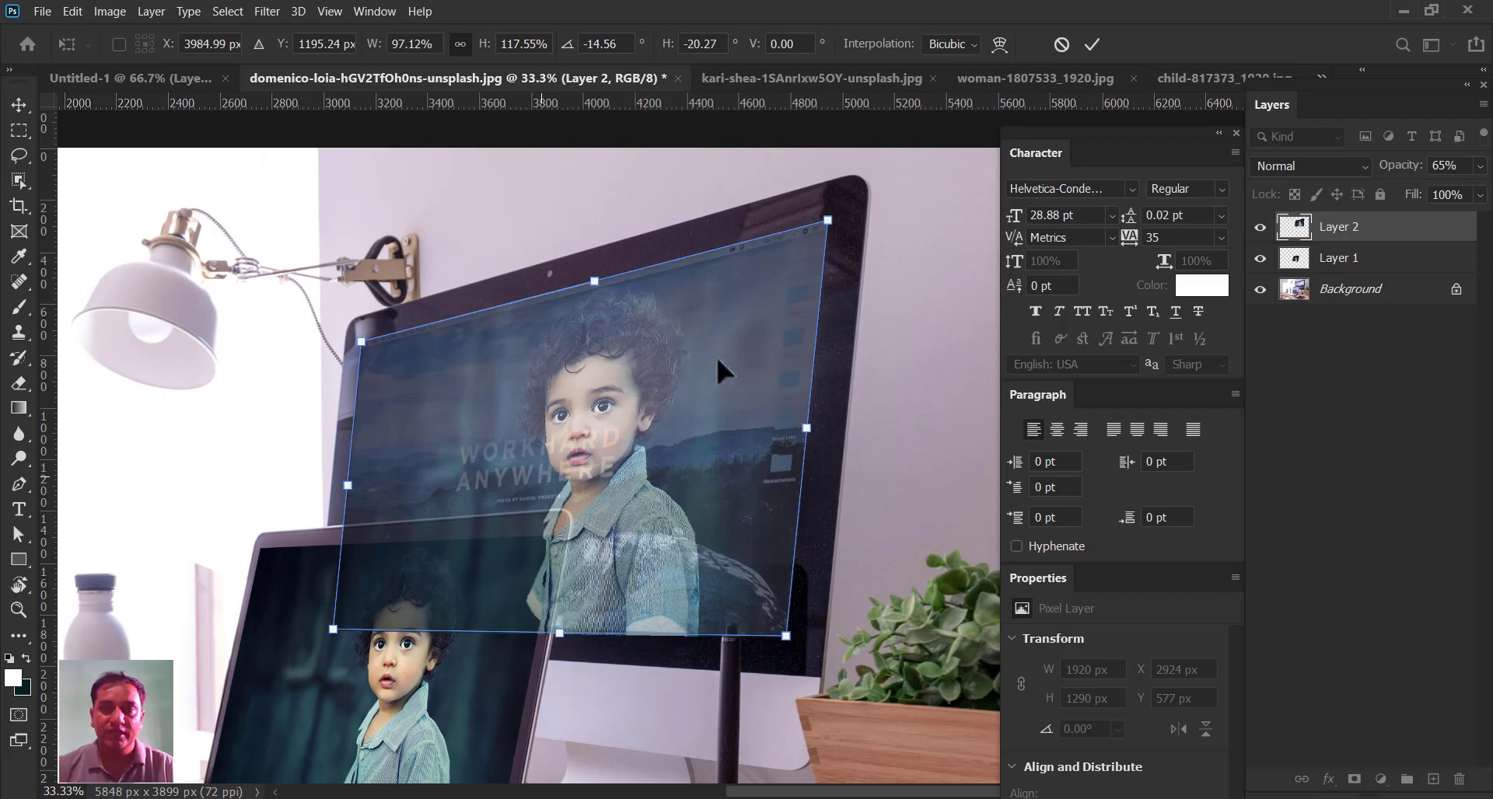
{"action": "left_click", "coordinate": [1091, 45]}
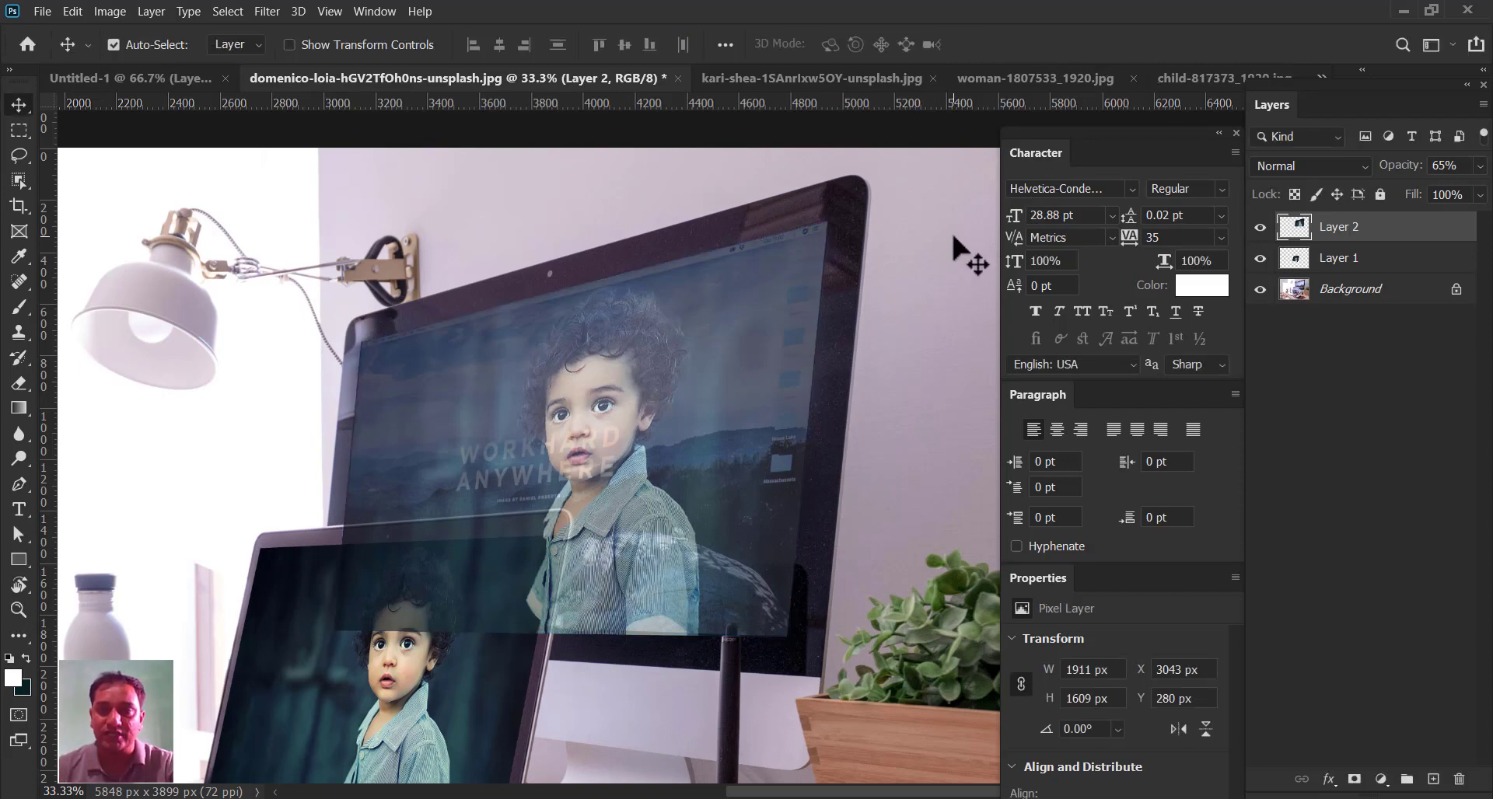
- Preview Layer 2 at 100% opacity, and set its opacity to 74% so the laptop edge shows through
{"action": "left_click", "coordinate": [1479, 166]}
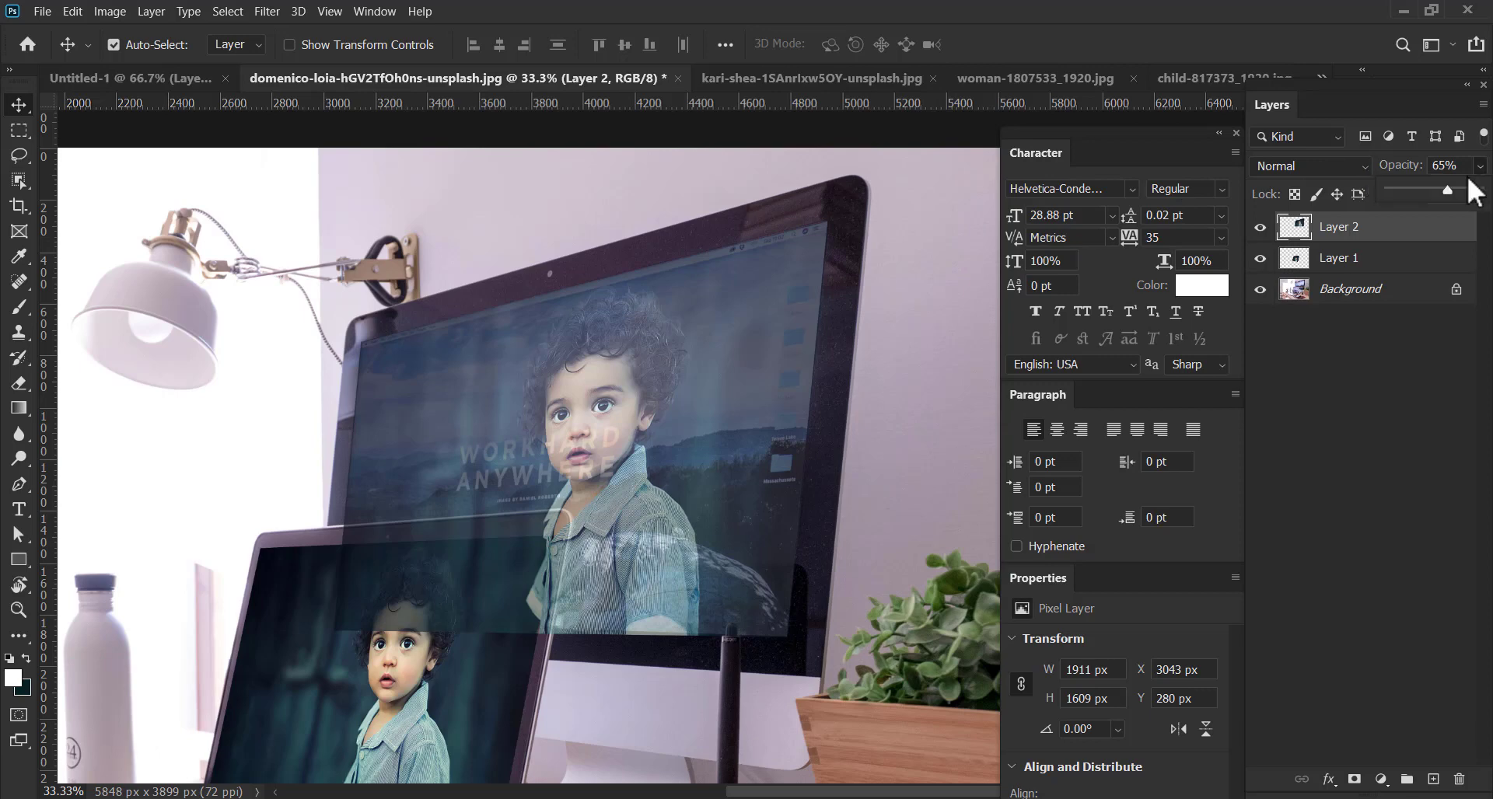
{"action": "left_click", "coordinate": [1477, 189]}
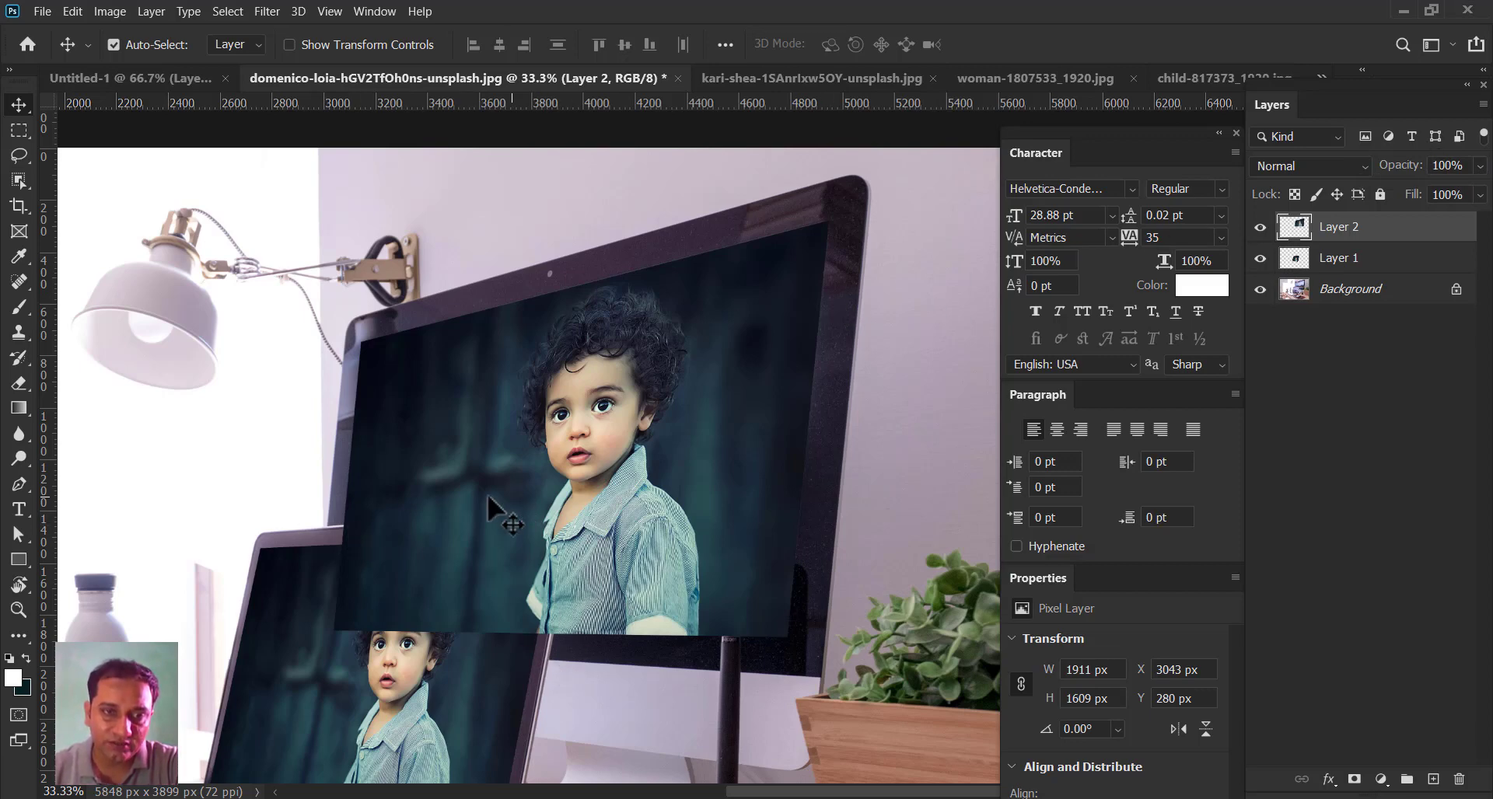
{"action": "left_click", "coordinate": [1479, 166]}
{"action": "left_click_drag", "start_coordinate": [1481, 180], "coordinate": [1480, 179]}
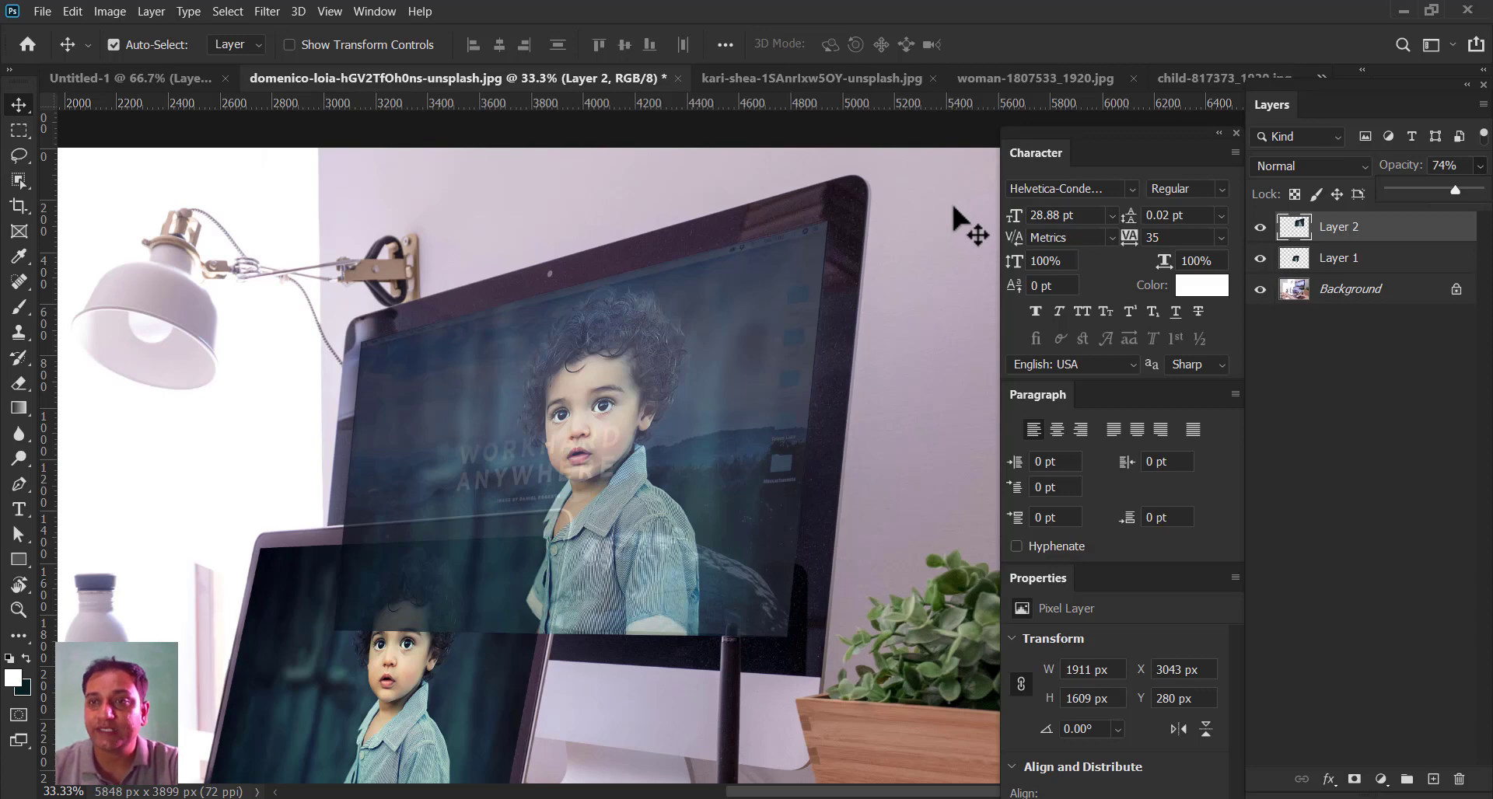
{"action": "left_click", "coordinate": [1387, 87]}
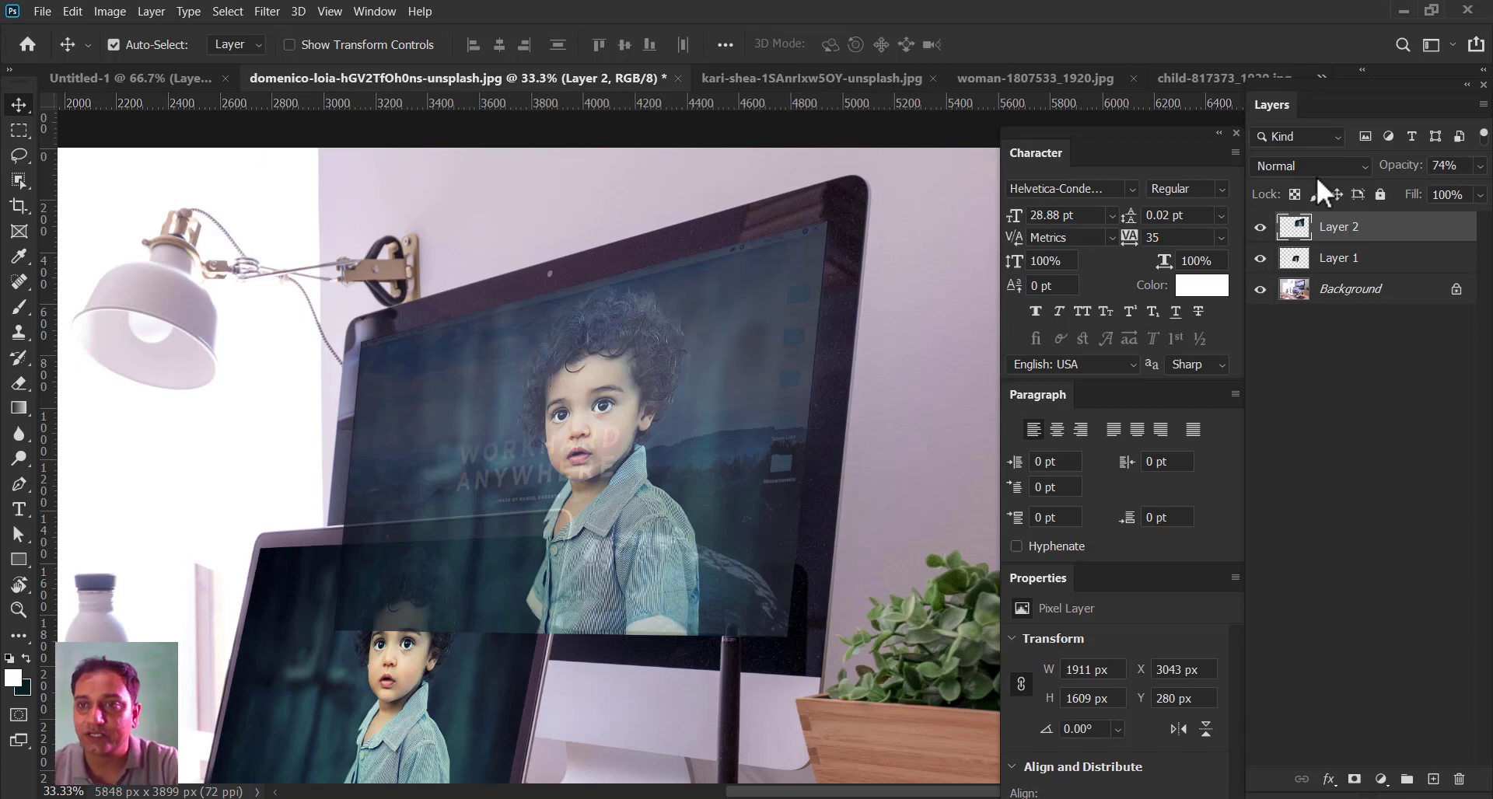
- Hide and show Layer 2 to check its overlap with the laptop, and add a layer mask to it
{"action": "left_click", "coordinate": [1260, 227]}
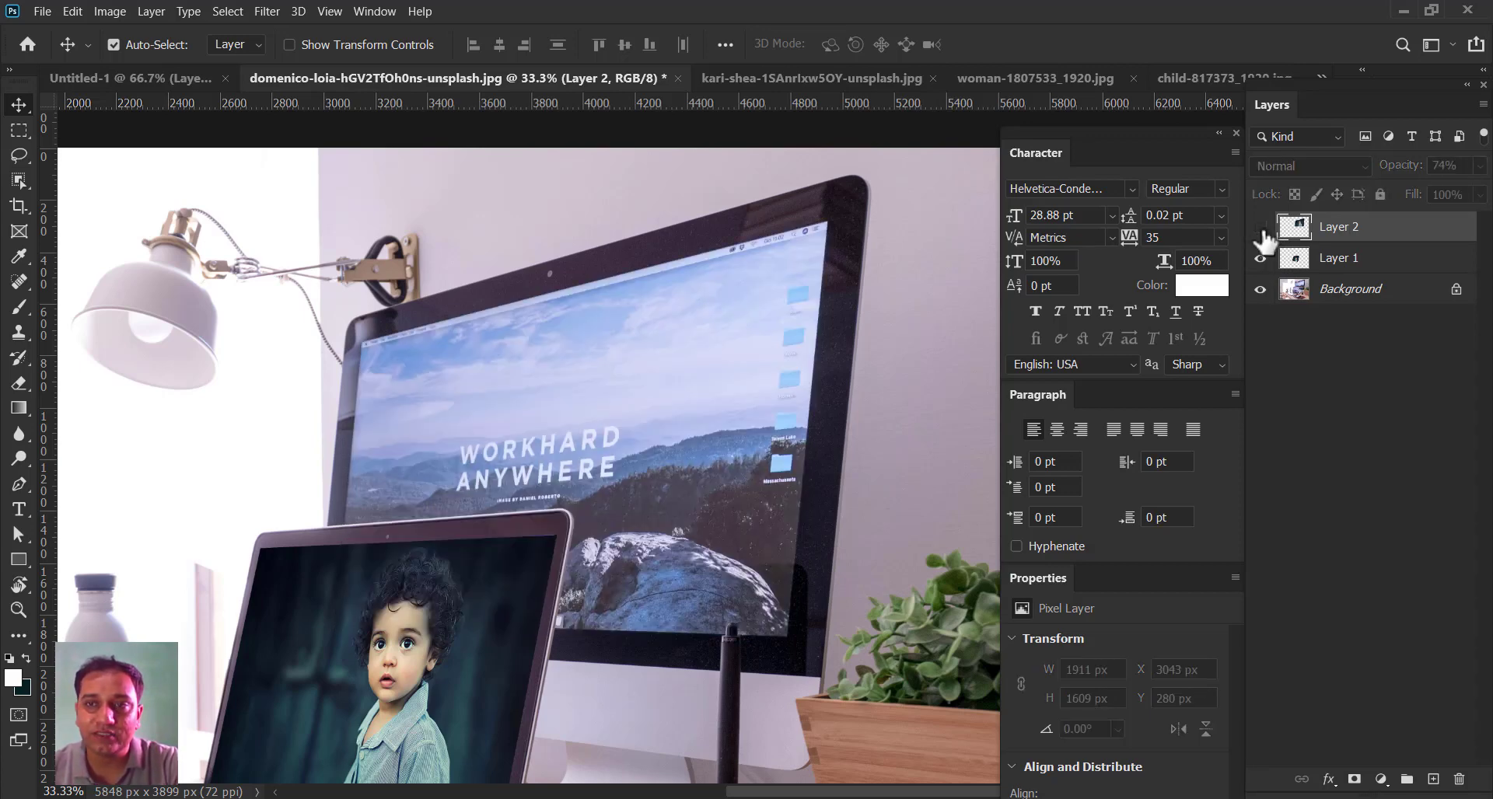
{"action": "left_click", "coordinate": [1261, 229]}
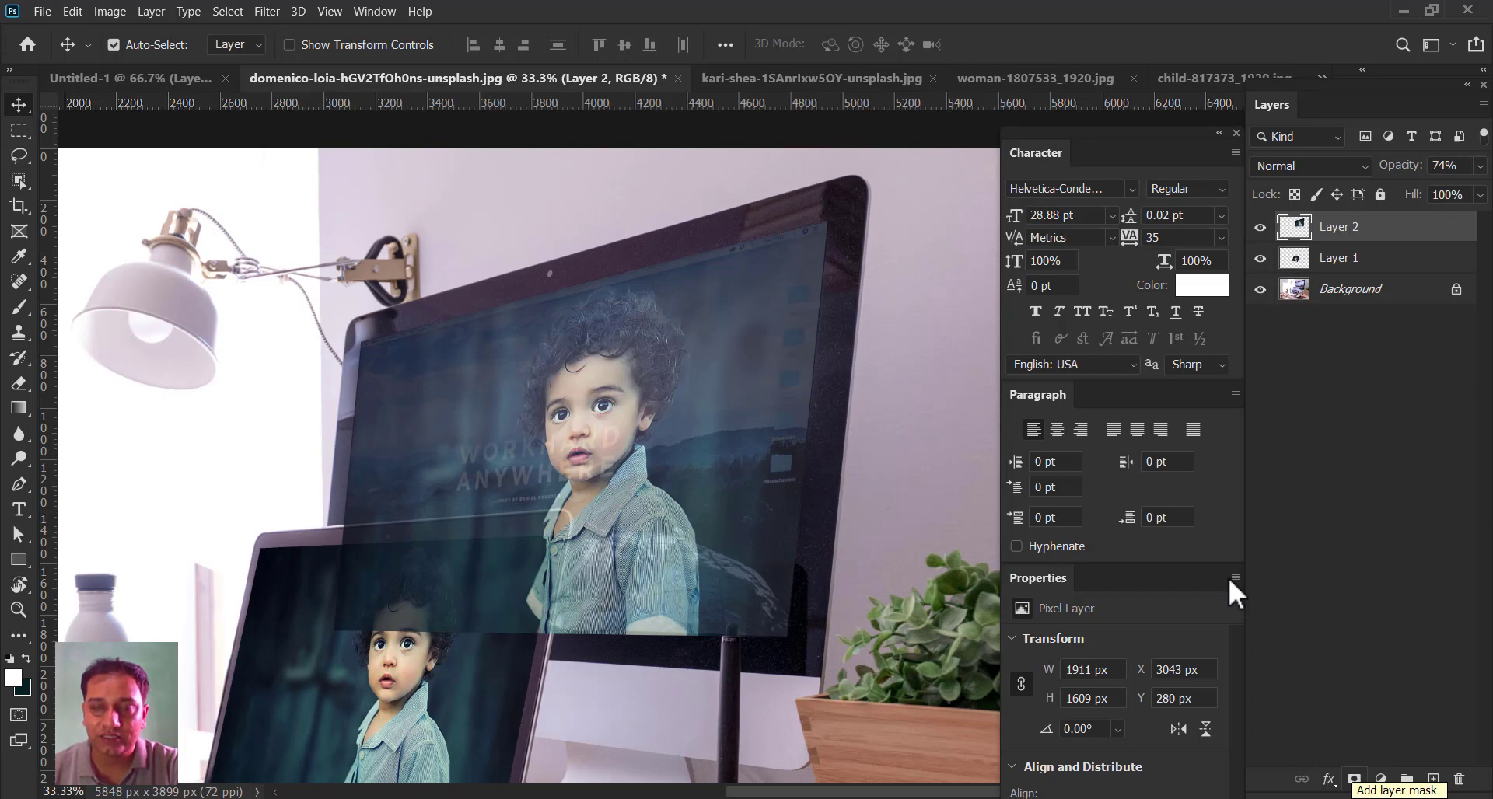
{"action": "left_click", "coordinate": [1354, 779]}
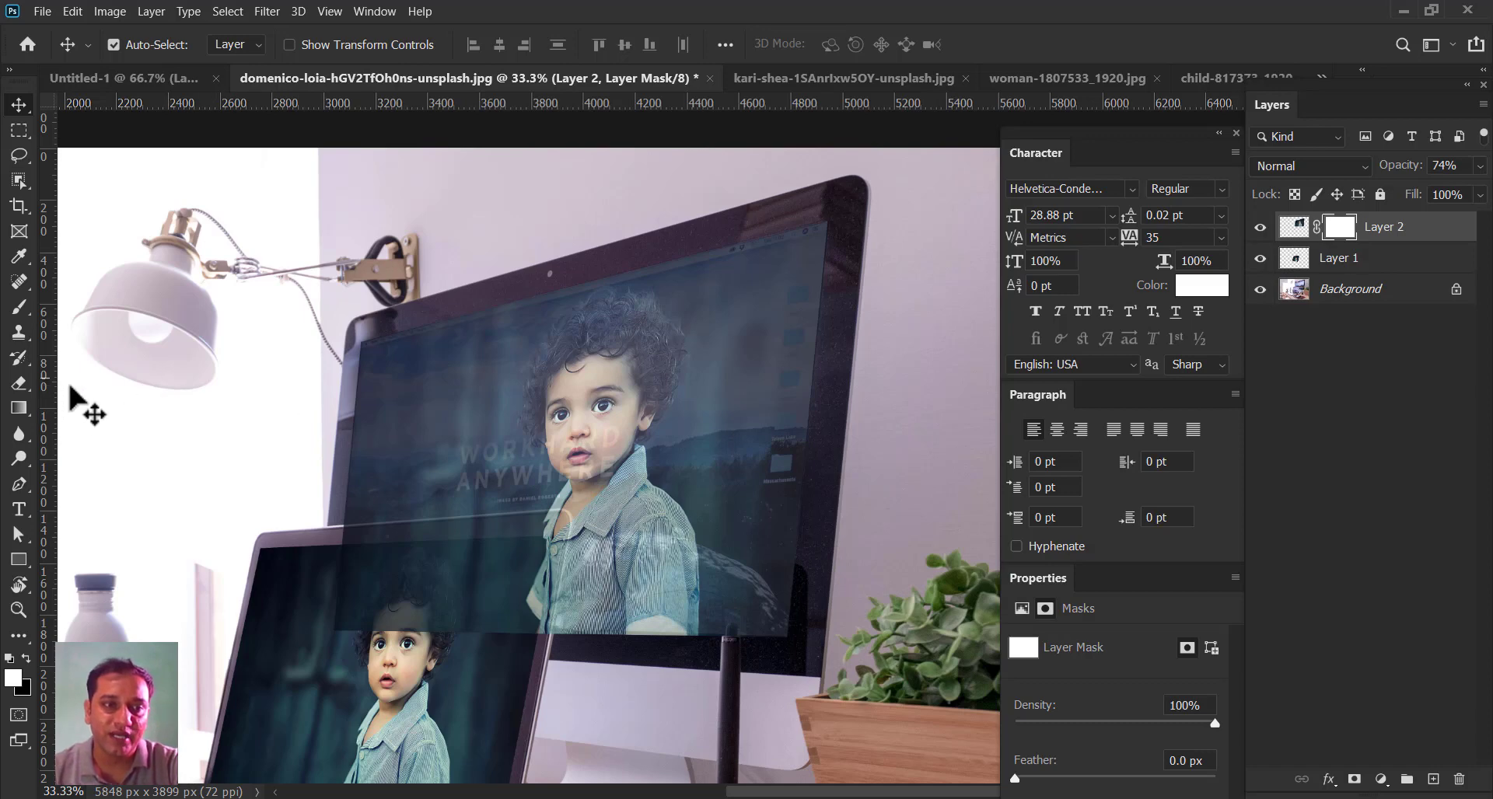
- Draw a closed Pen path along the laptop lid's upper edge and rounded corner, enclosing the part of Layer 2 that overlaps the laptop
{"action": "left_click", "coordinate": [20, 486]}
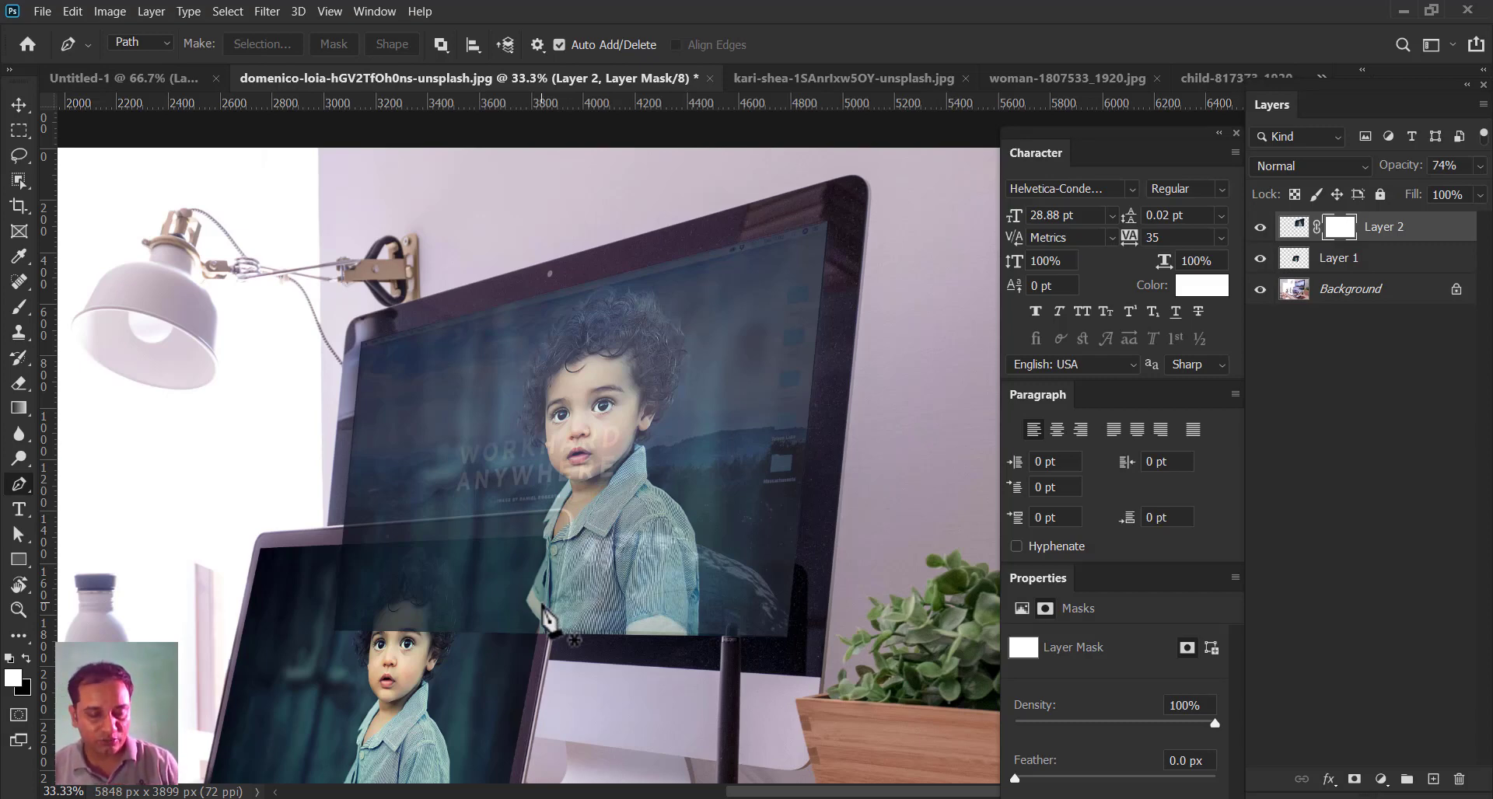
{"action": "key", "text": "ctrl+plus"}
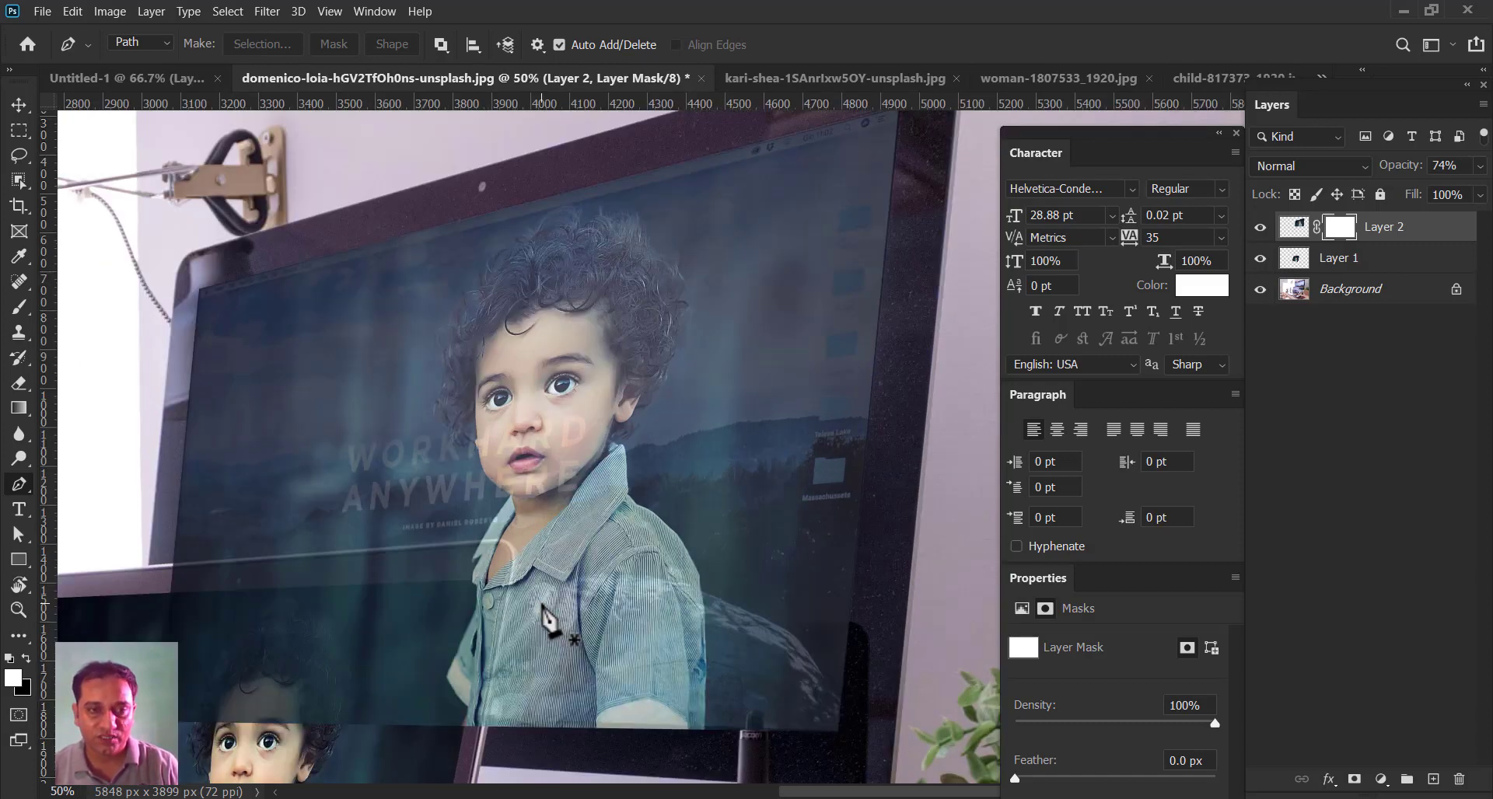
{"action": "key", "text": "ctrl+plus"}
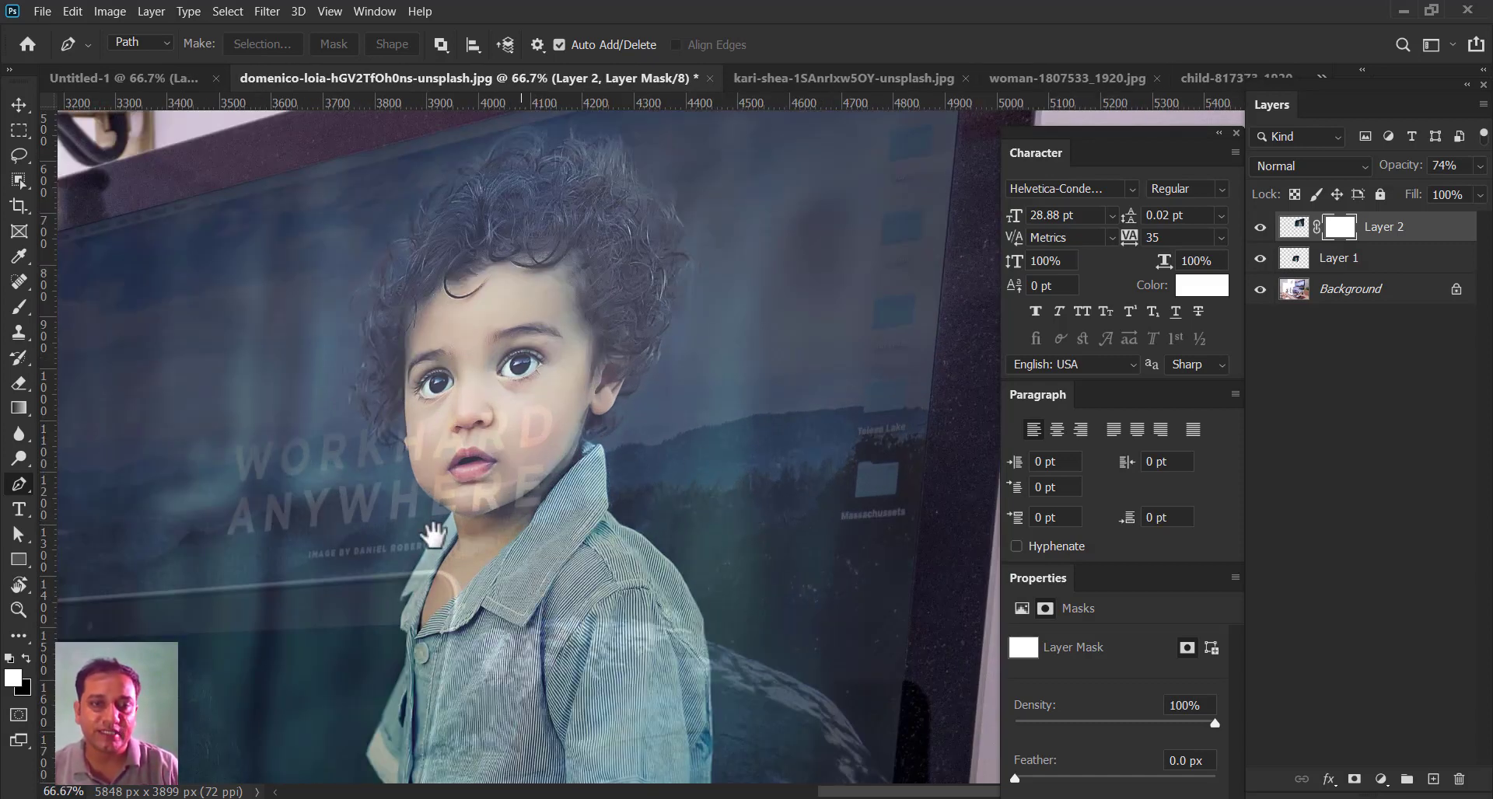
{"action": "left_click_drag", "start_coordinate": [501, 498], "coordinate": [647, 476]}
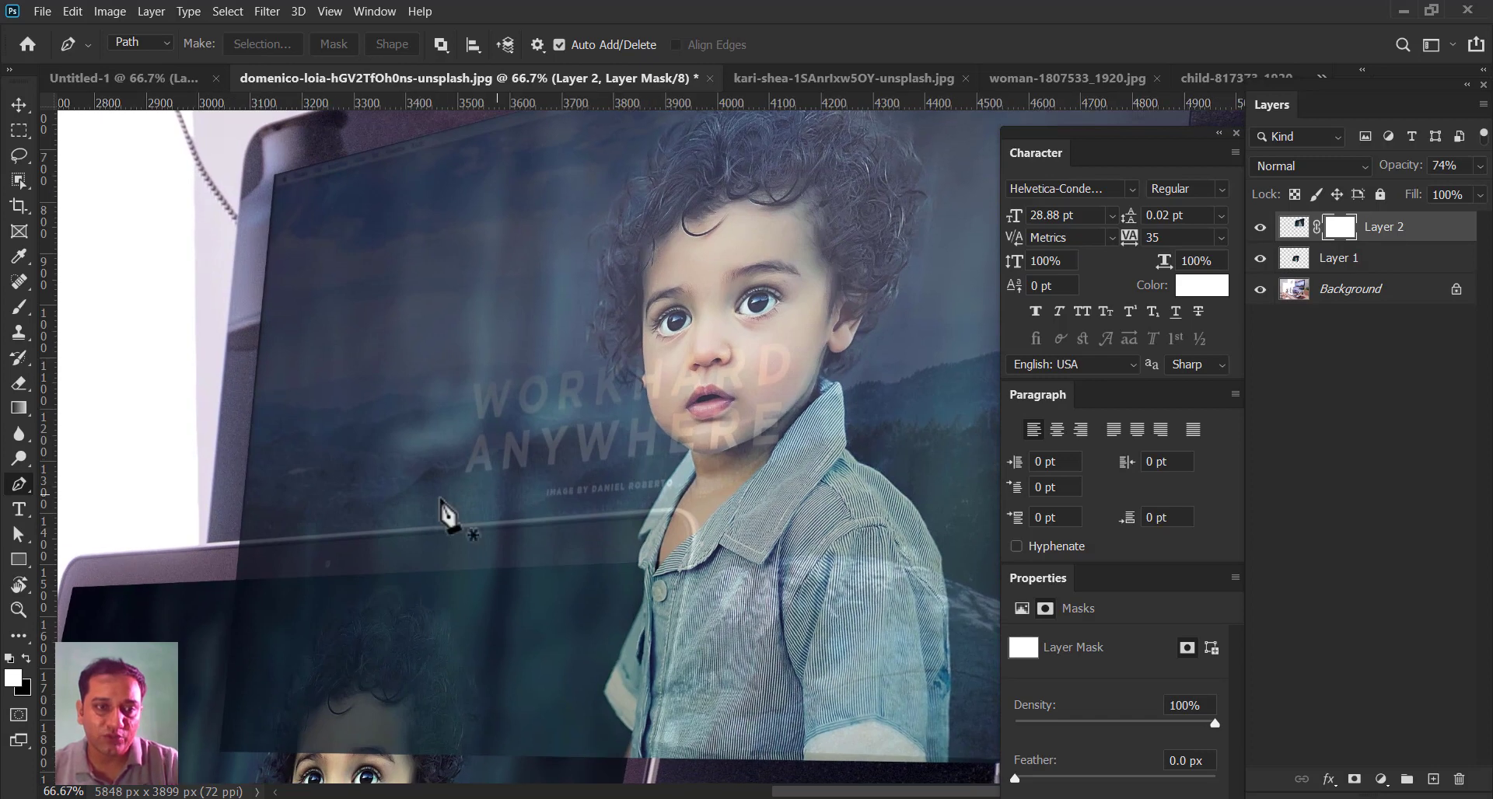
{"action": "left_click", "coordinate": [232, 538]}
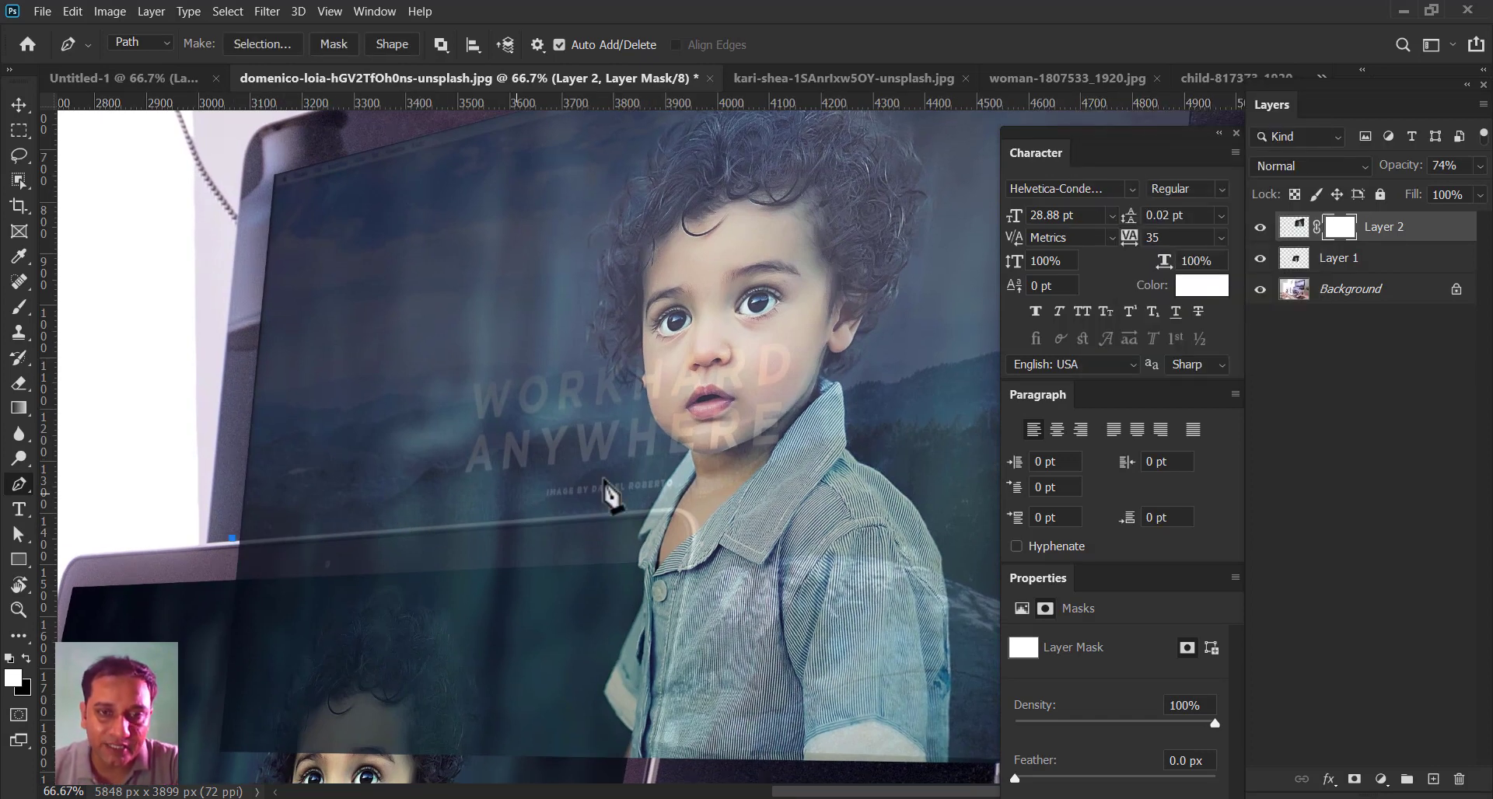
{"action": "left_click", "coordinate": [667, 507]}
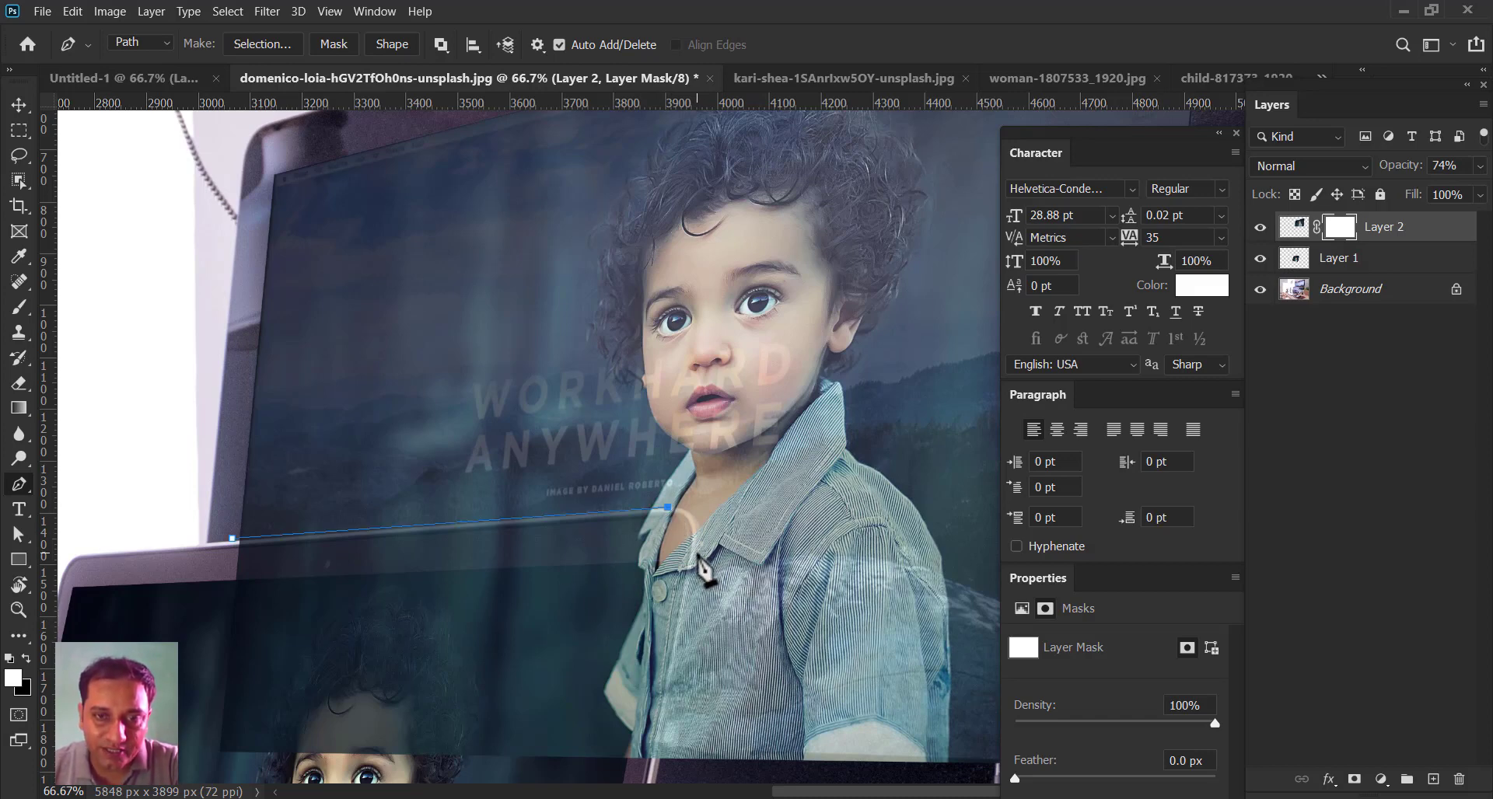
{"action": "left_click_drag", "start_coordinate": [692, 587], "coordinate": [684, 602]}
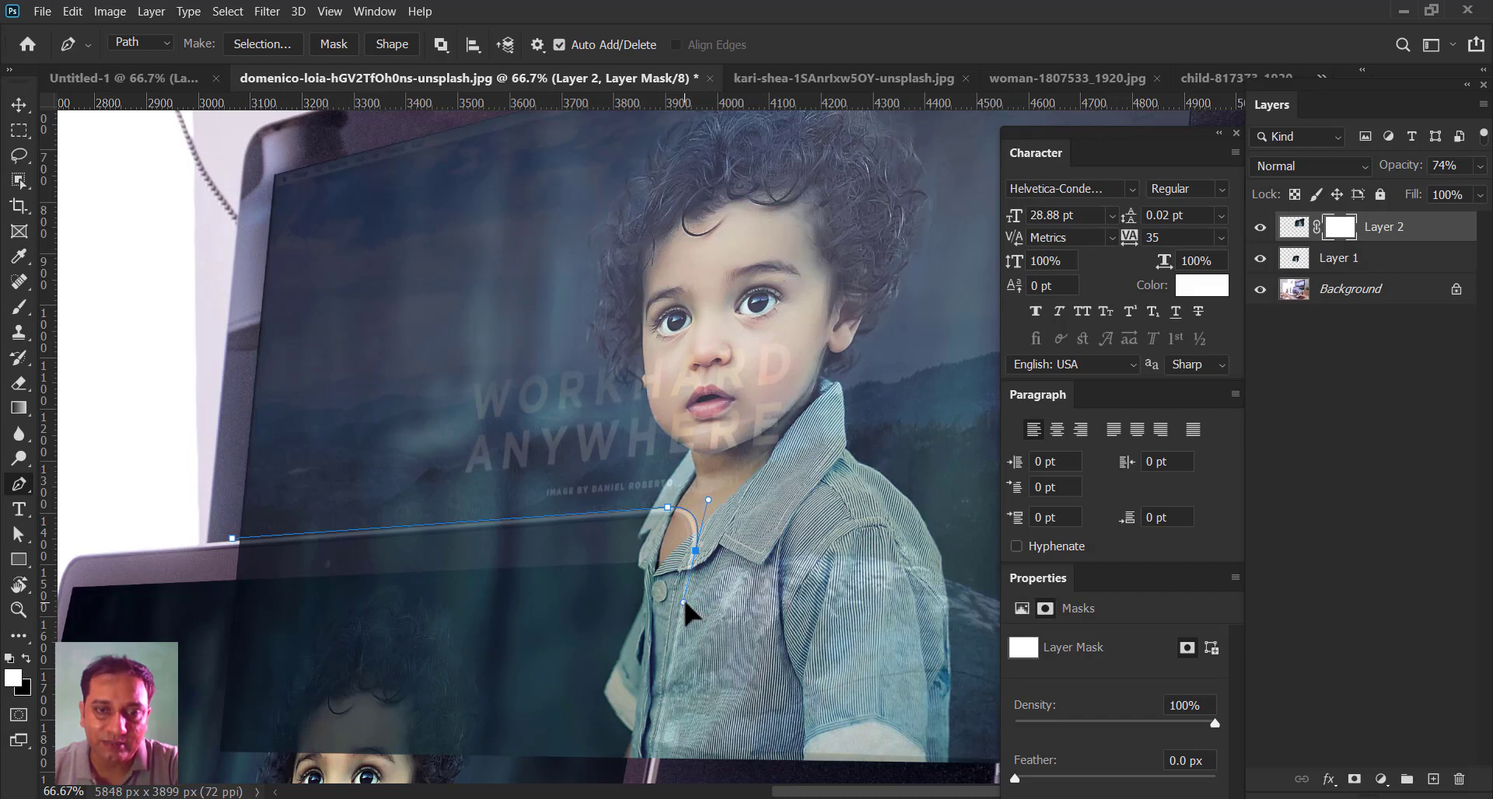
{"action": "scroll", "coordinate": [660, 593], "scroll_direction": "down", "scroll_amount": 5}
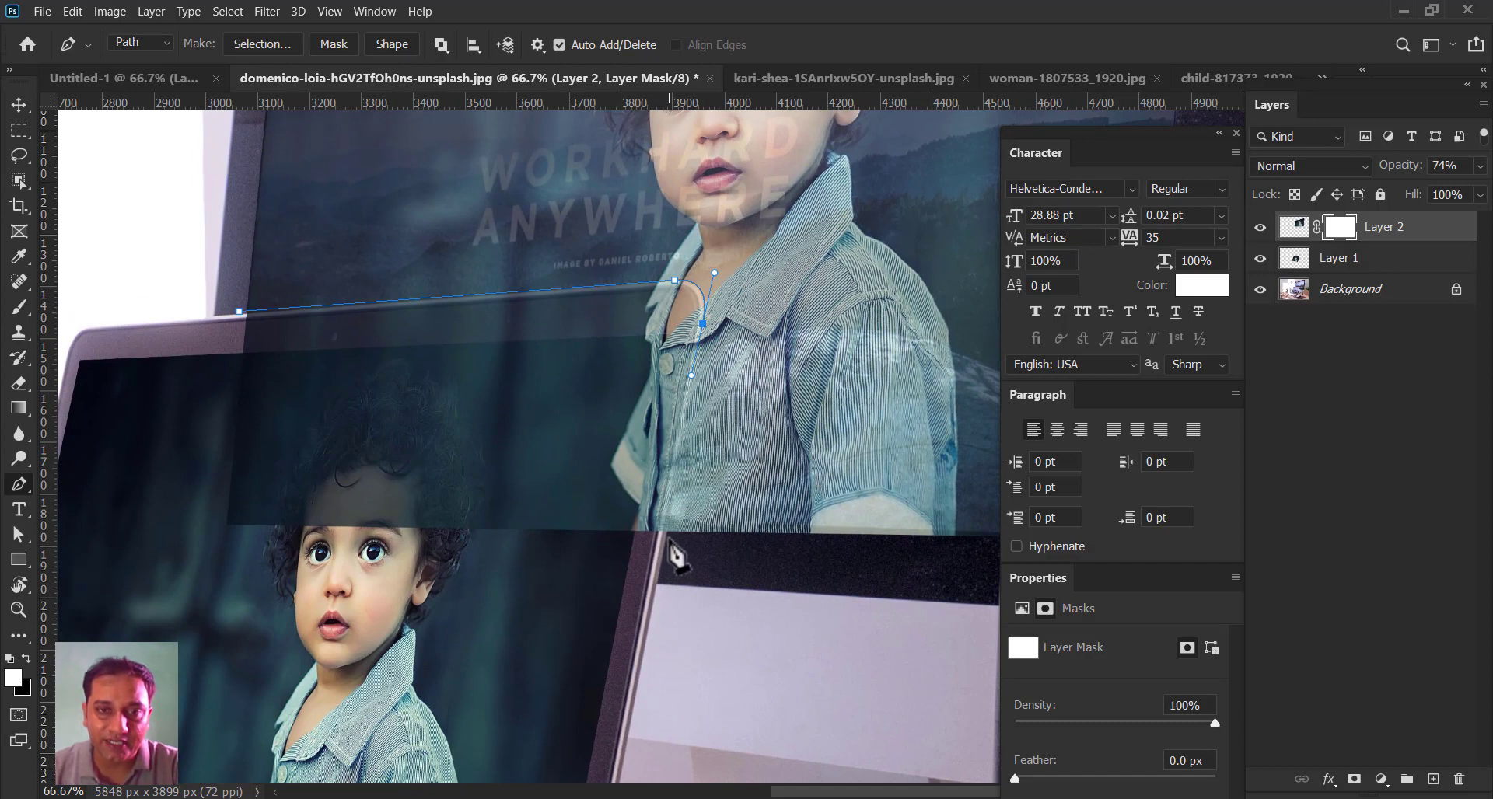
{"action": "left_click", "coordinate": [665, 539]}
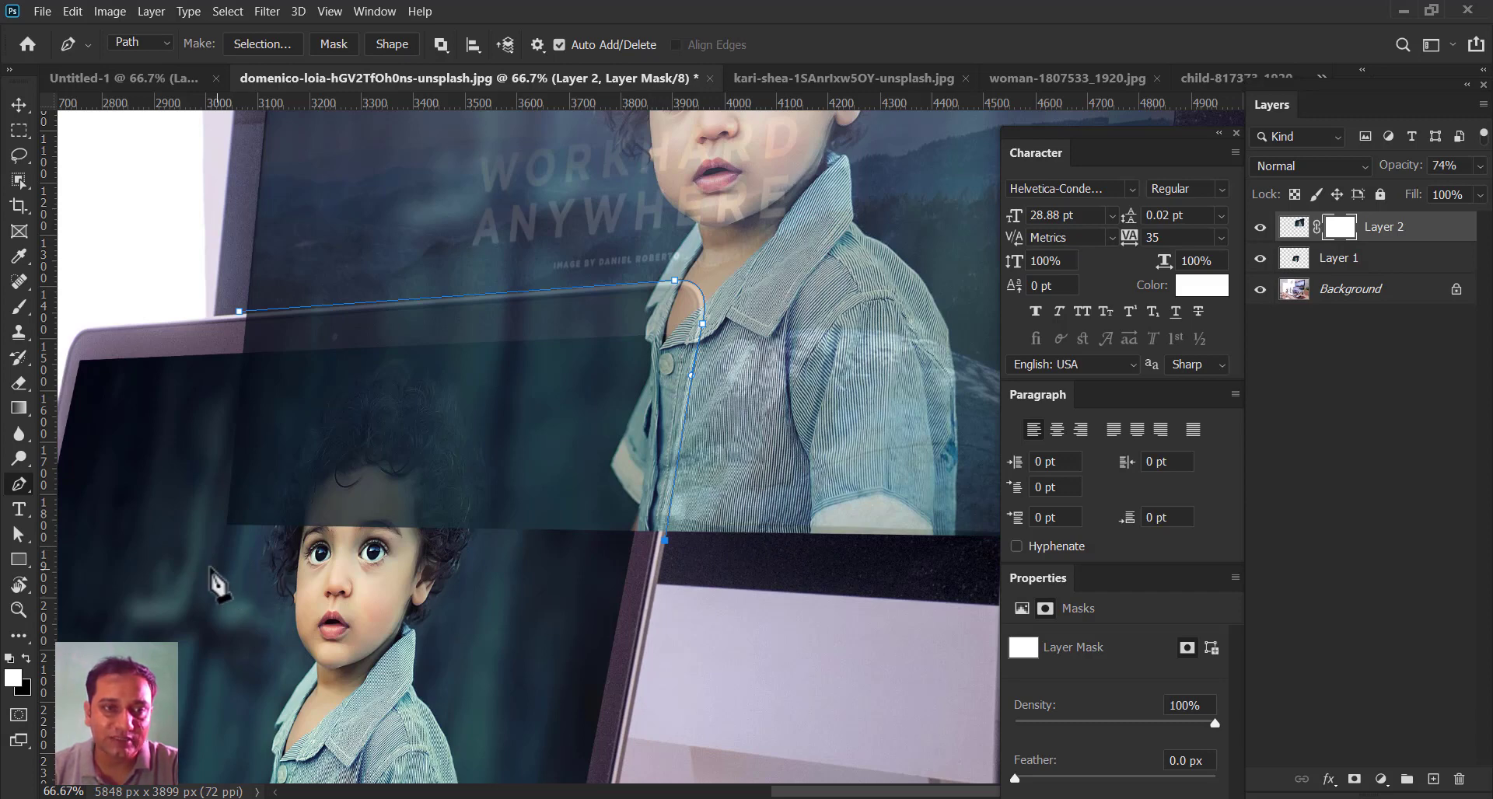
{"action": "left_click", "coordinate": [202, 568]}
{"action": "left_click", "coordinate": [240, 312]}
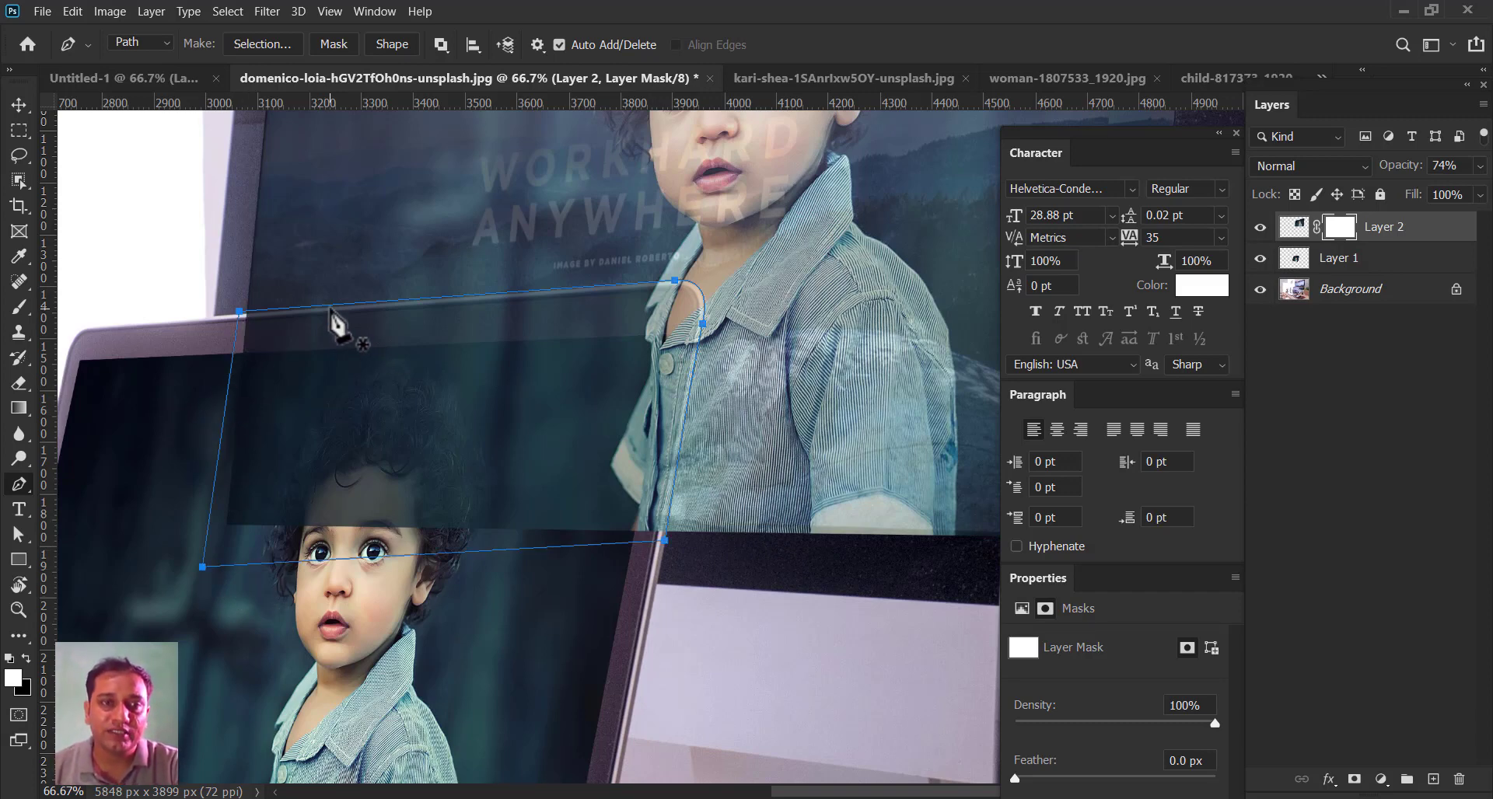
- Convert the closed path around the laptop overlap into a new anti-aliased selection with a 0-pixel feather radius
{"action": "right_click", "coordinate": [231, 561]}
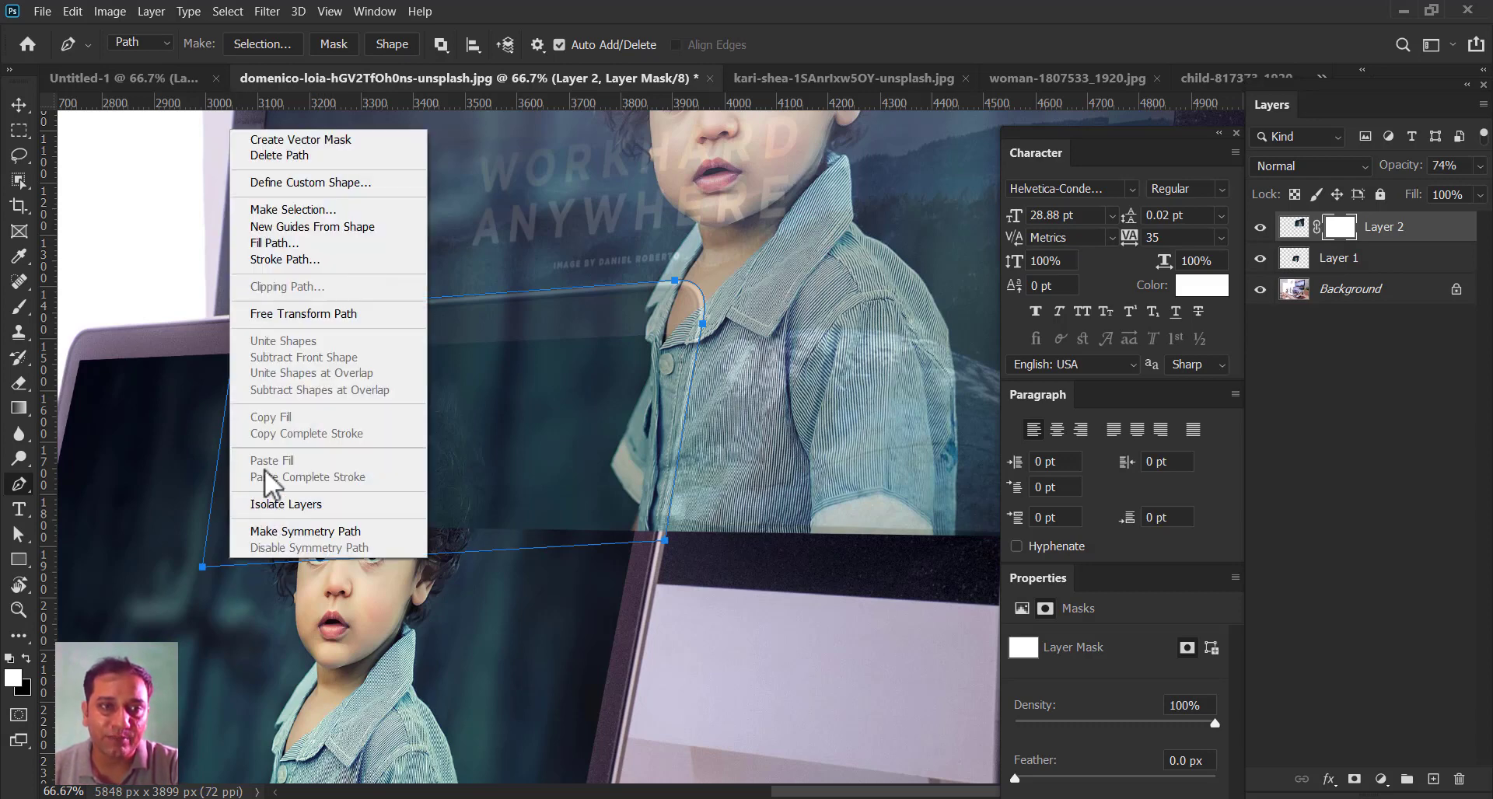
{"action": "left_click", "coordinate": [323, 211]}
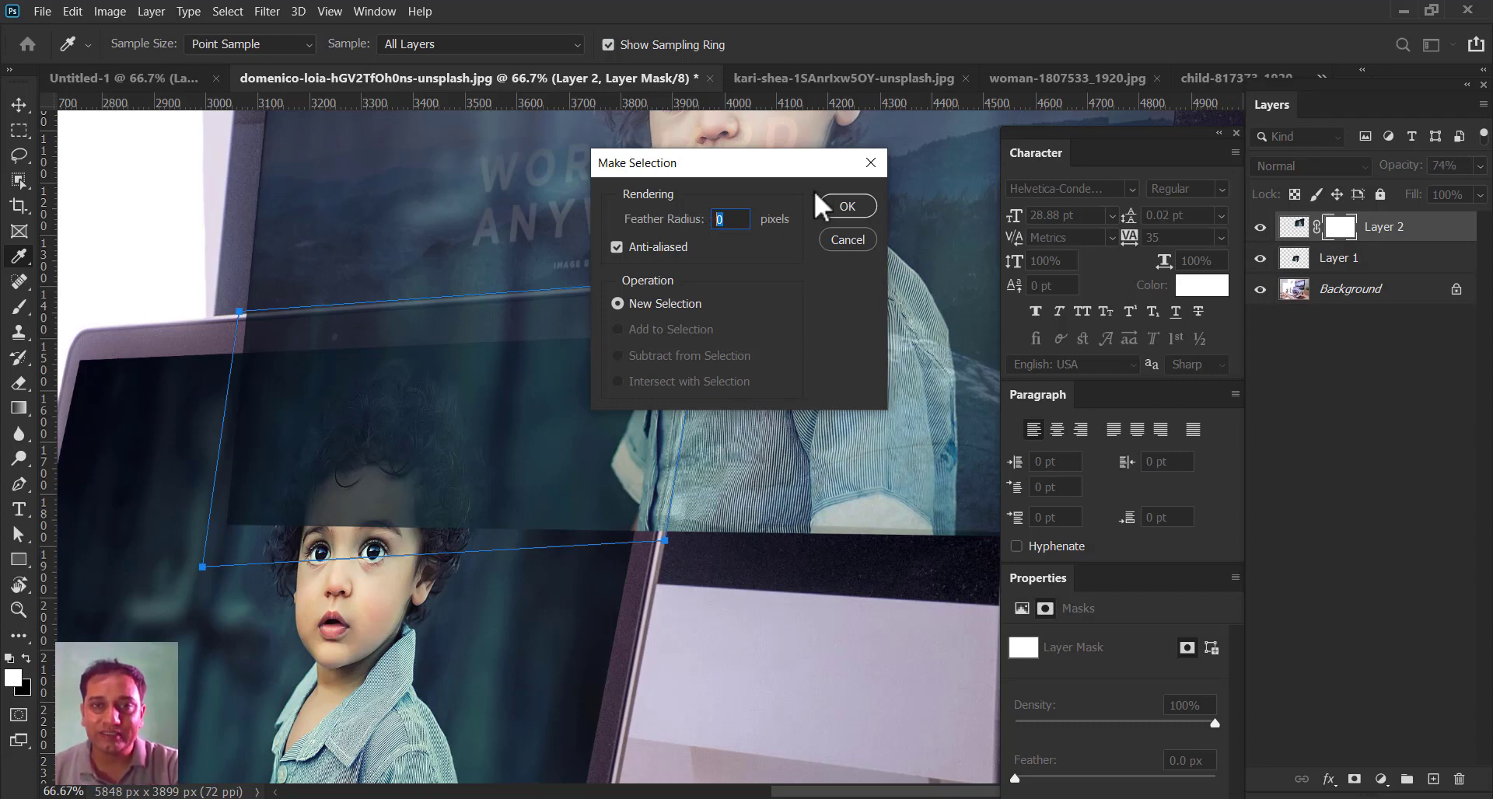
{"action": "left_click", "coordinate": [835, 212]}
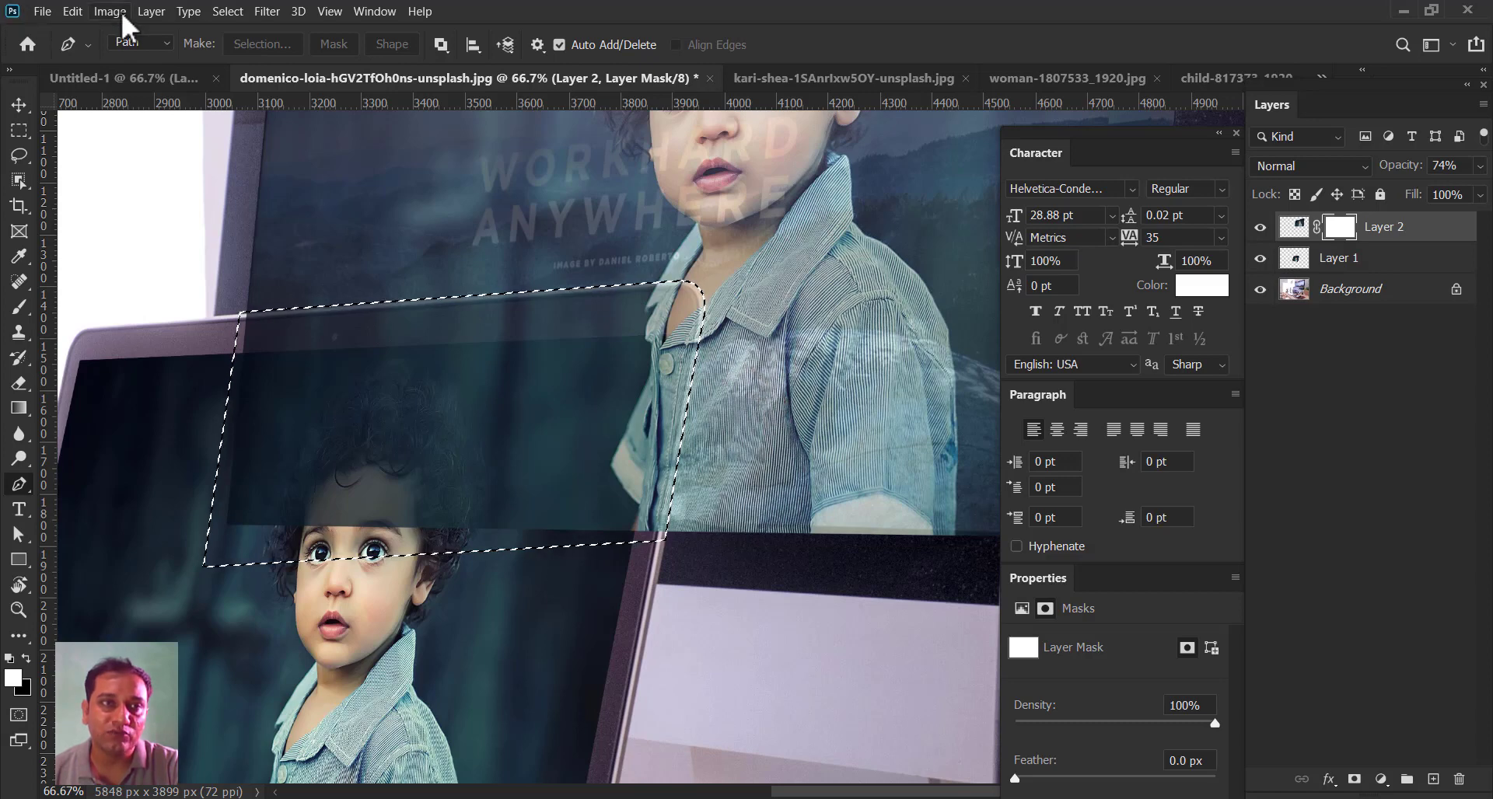
- Fill the selected area of Layer 2's mask with the Background Color in Normal mode at 100% opacity, and deselect
{"action": "left_click", "coordinate": [76, 11]}
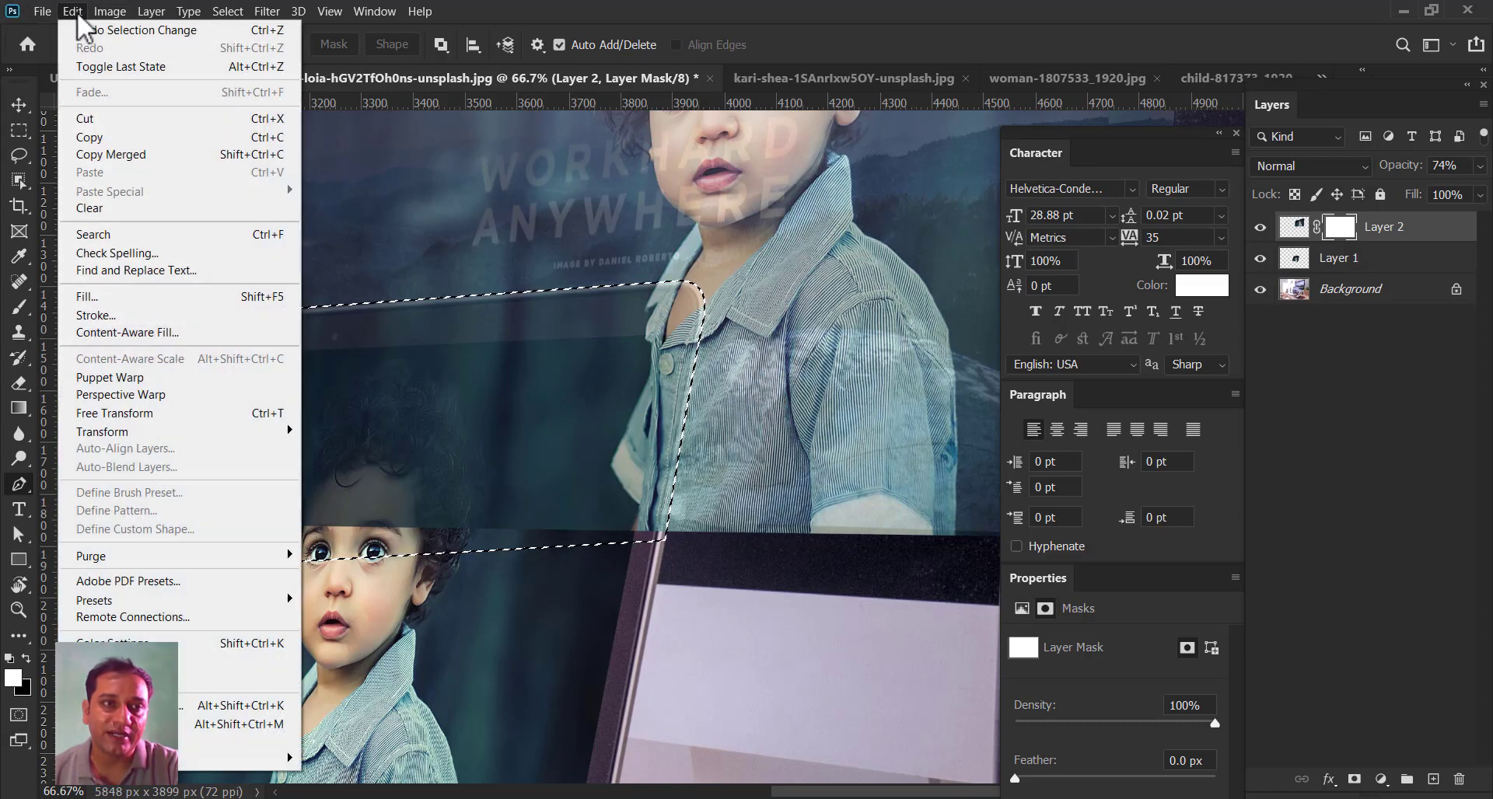
{"action": "left_click", "coordinate": [156, 302]}
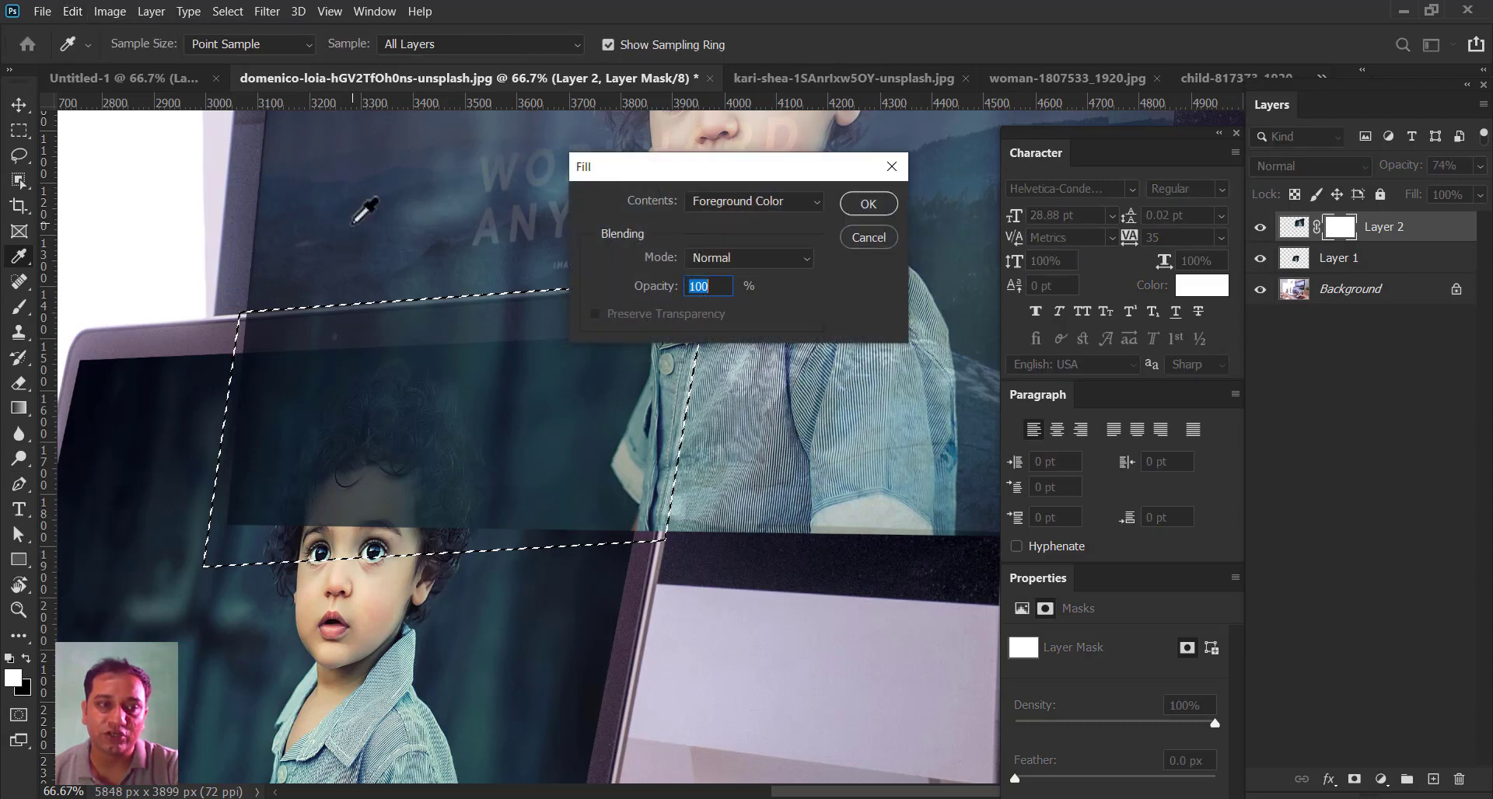
{"action": "left_click", "coordinate": [700, 202]}
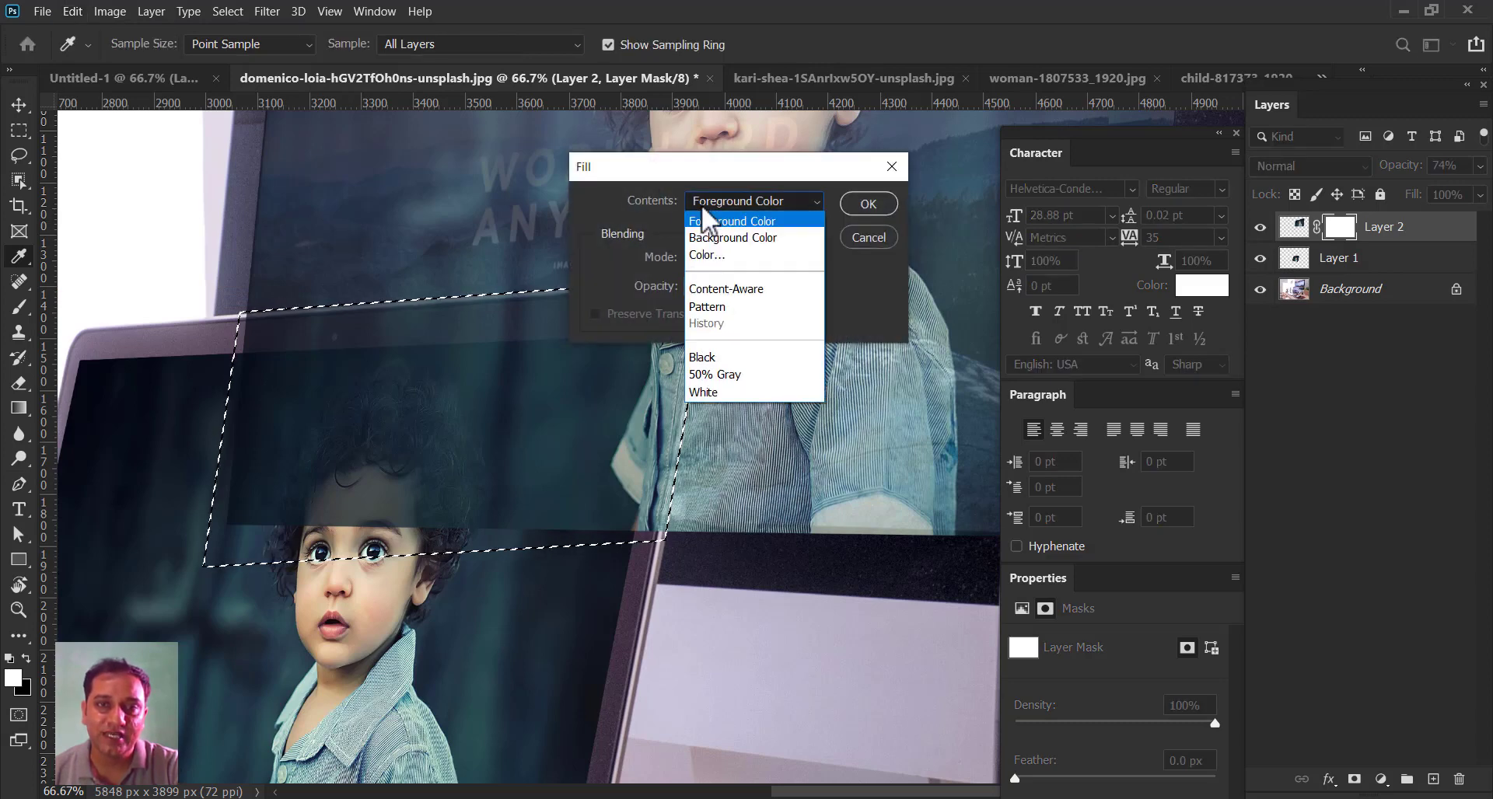
{"action": "left_click", "coordinate": [711, 232]}
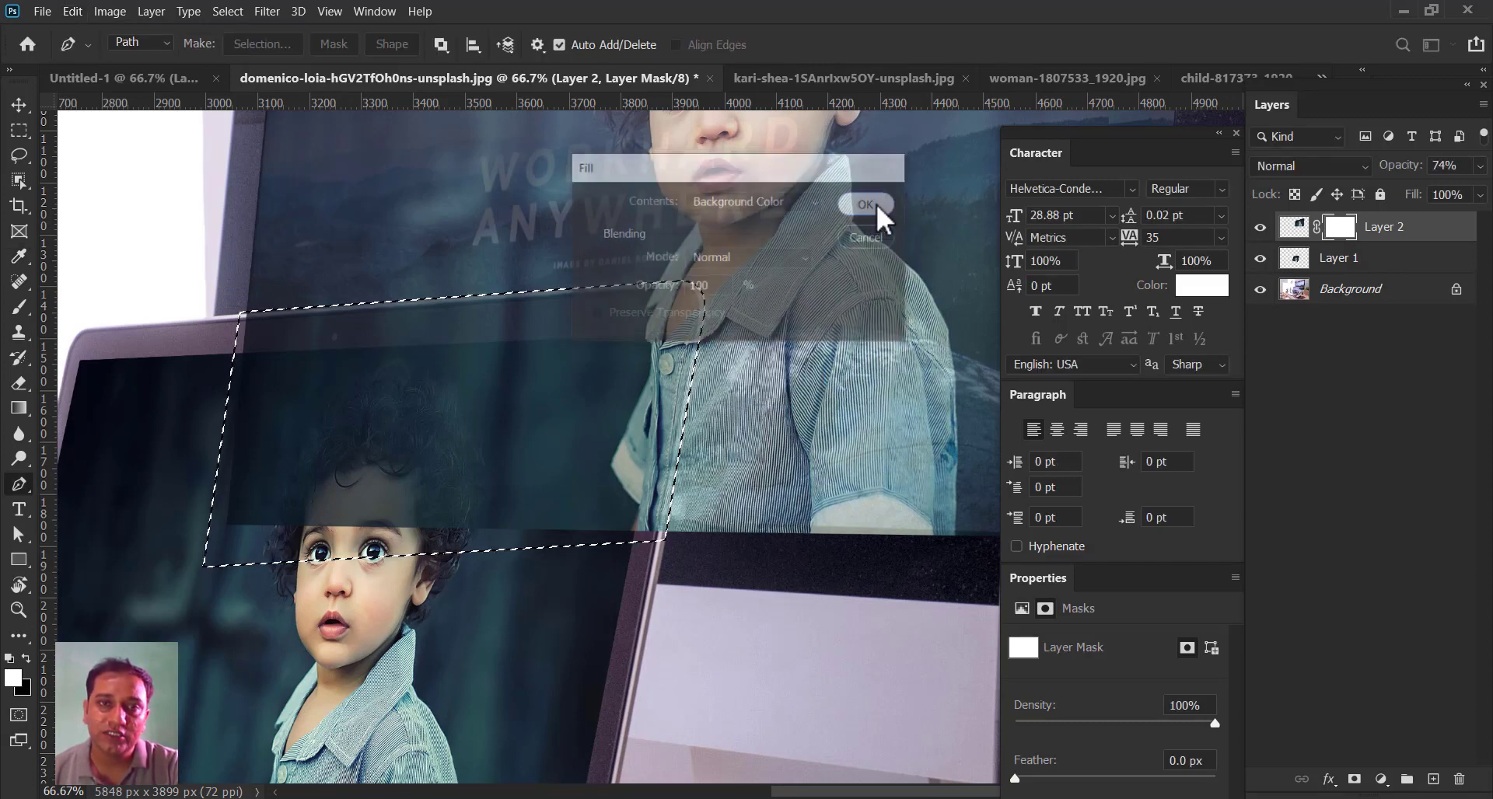
{"action": "left_click", "coordinate": [876, 204]}
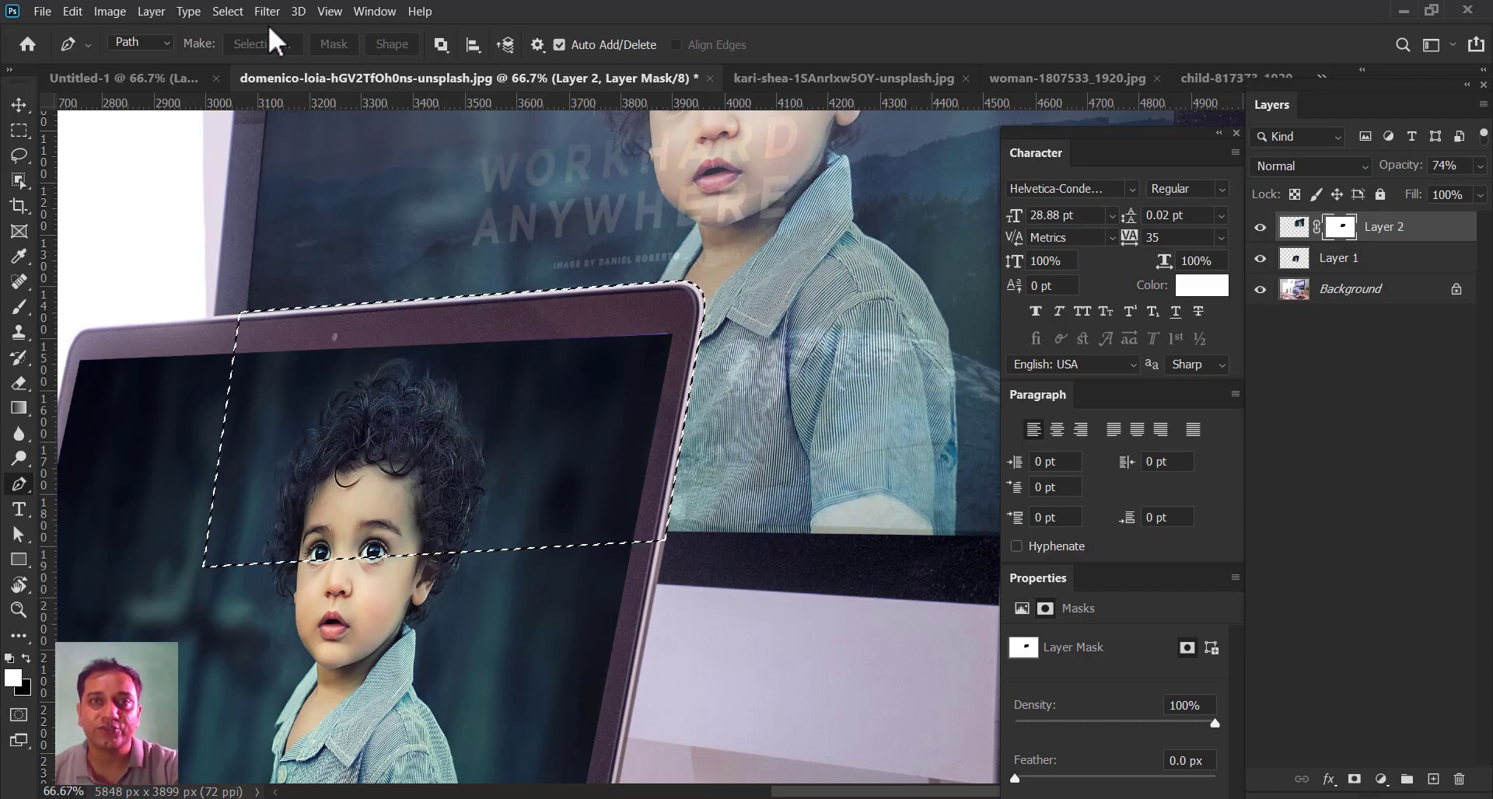
{"action": "left_click", "coordinate": [227, 11]}
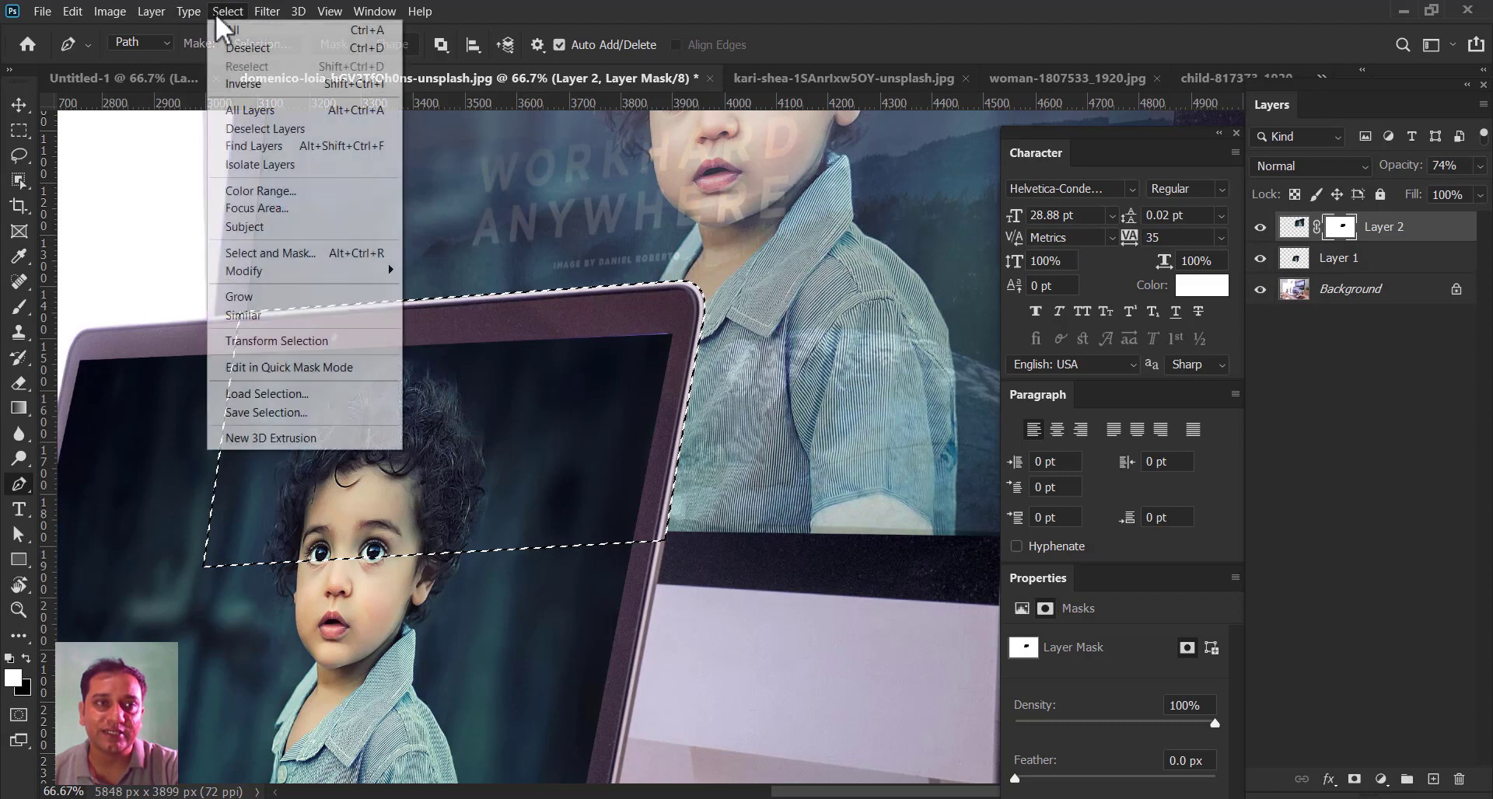
{"action": "left_click", "coordinate": [242, 48]}
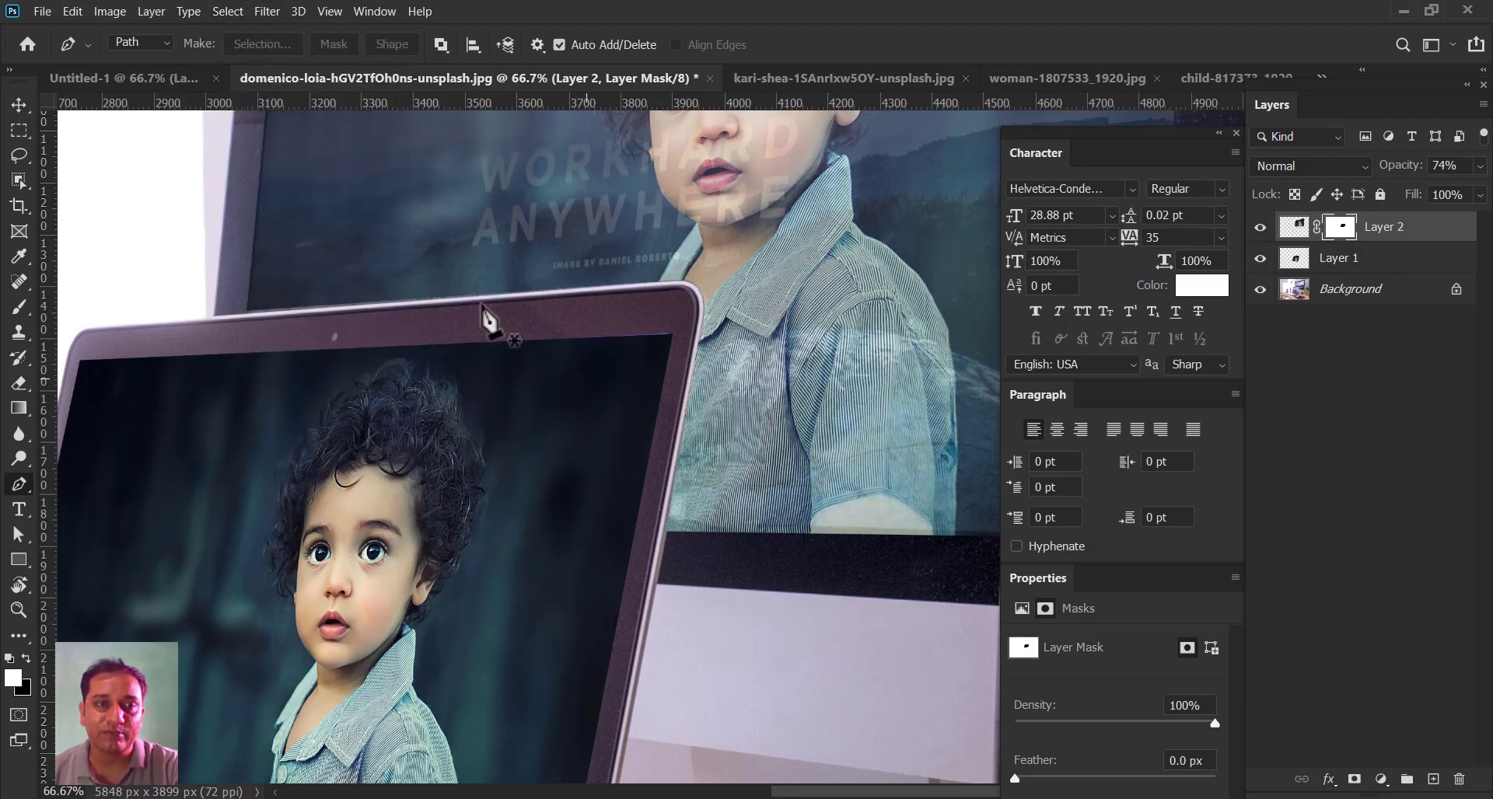
- Switch from Layer 2's mask to its image content with the Move tool active, and set the layer's opacity to 100%
{"action": "left_click", "coordinate": [20, 98]}
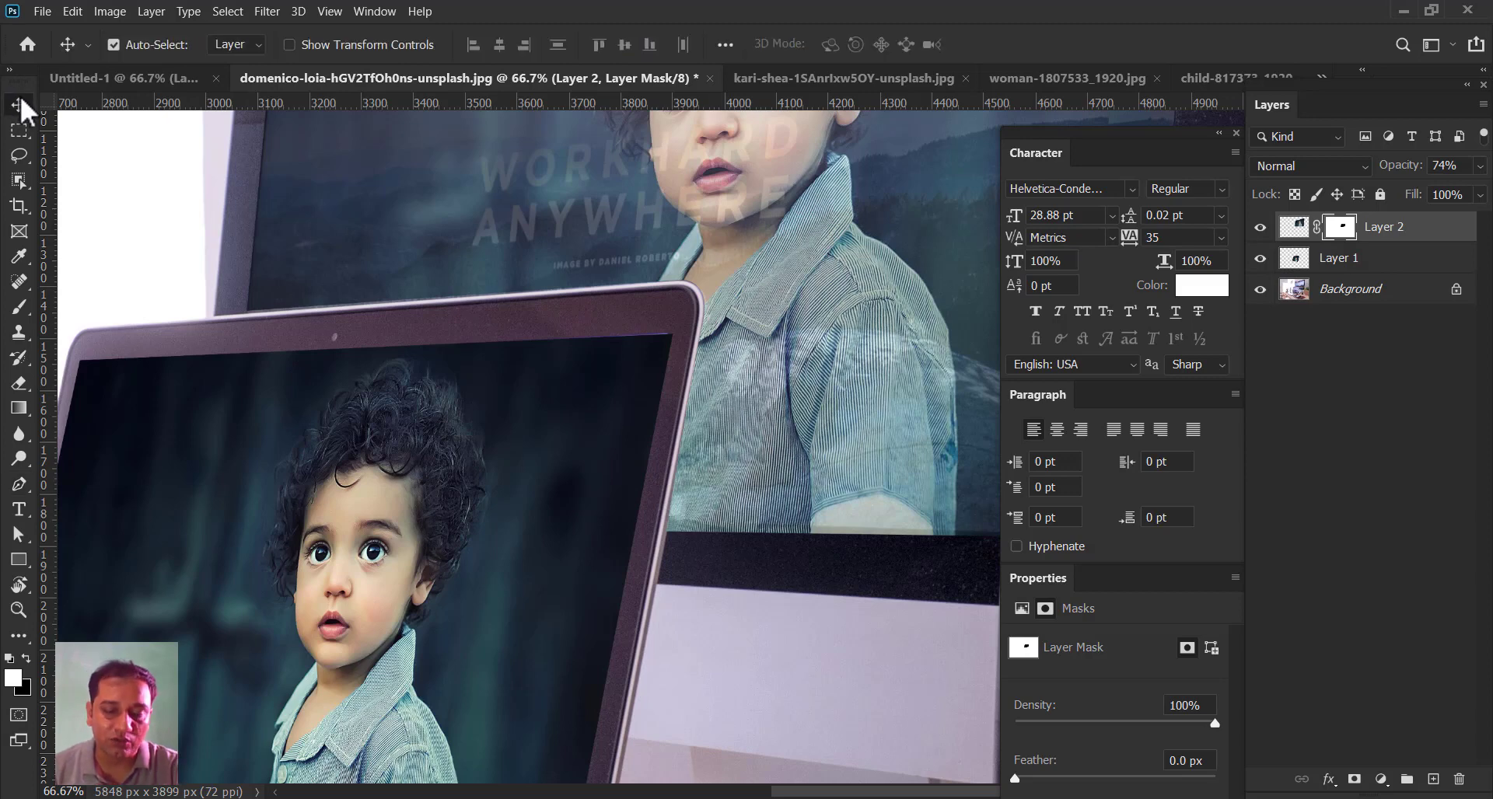
{"action": "key", "text": "ctrl+minus"}
{"action": "key", "text": "ctrl+minus"}
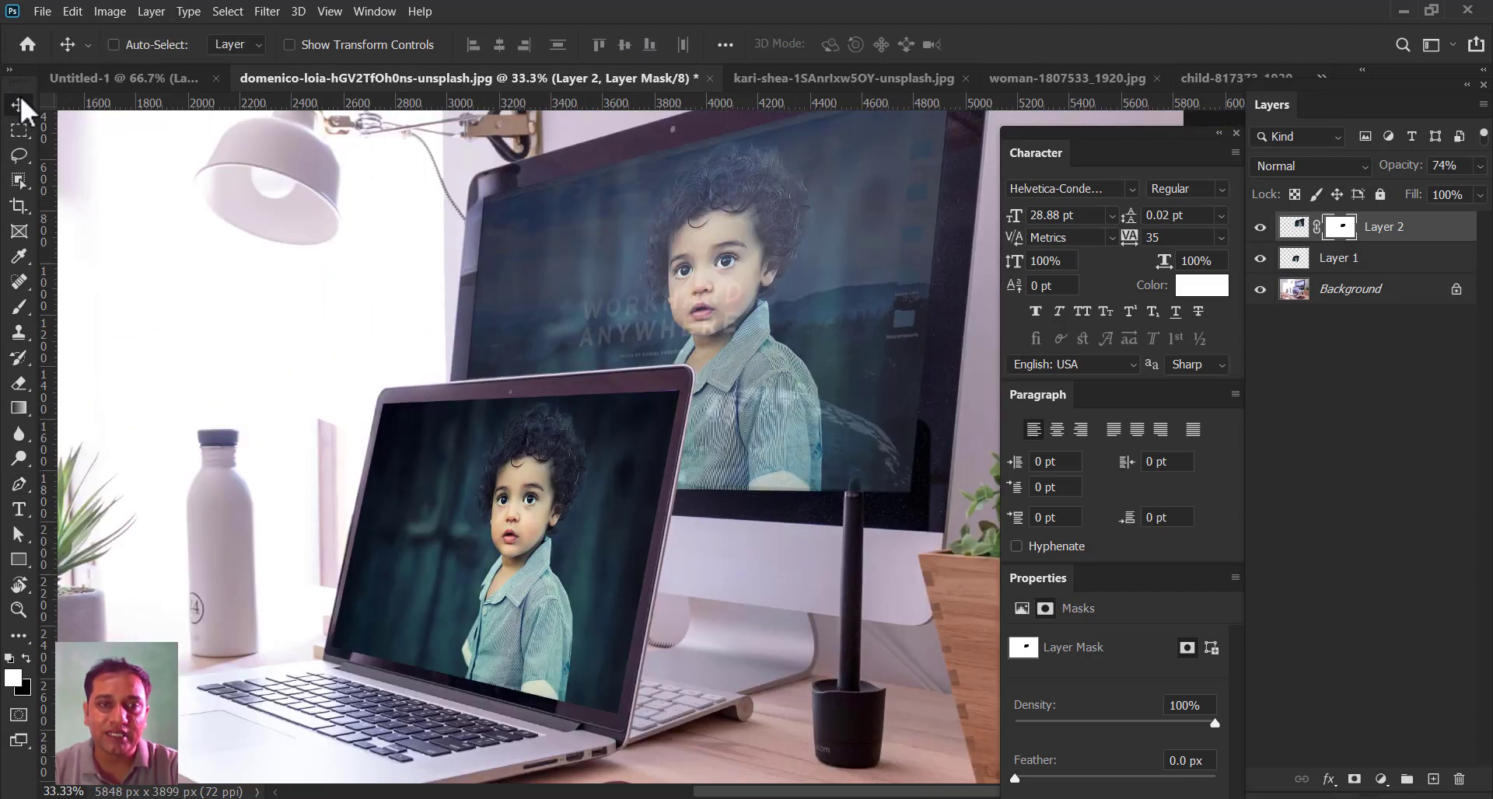
{"action": "key", "text": "ctrl+minus"}
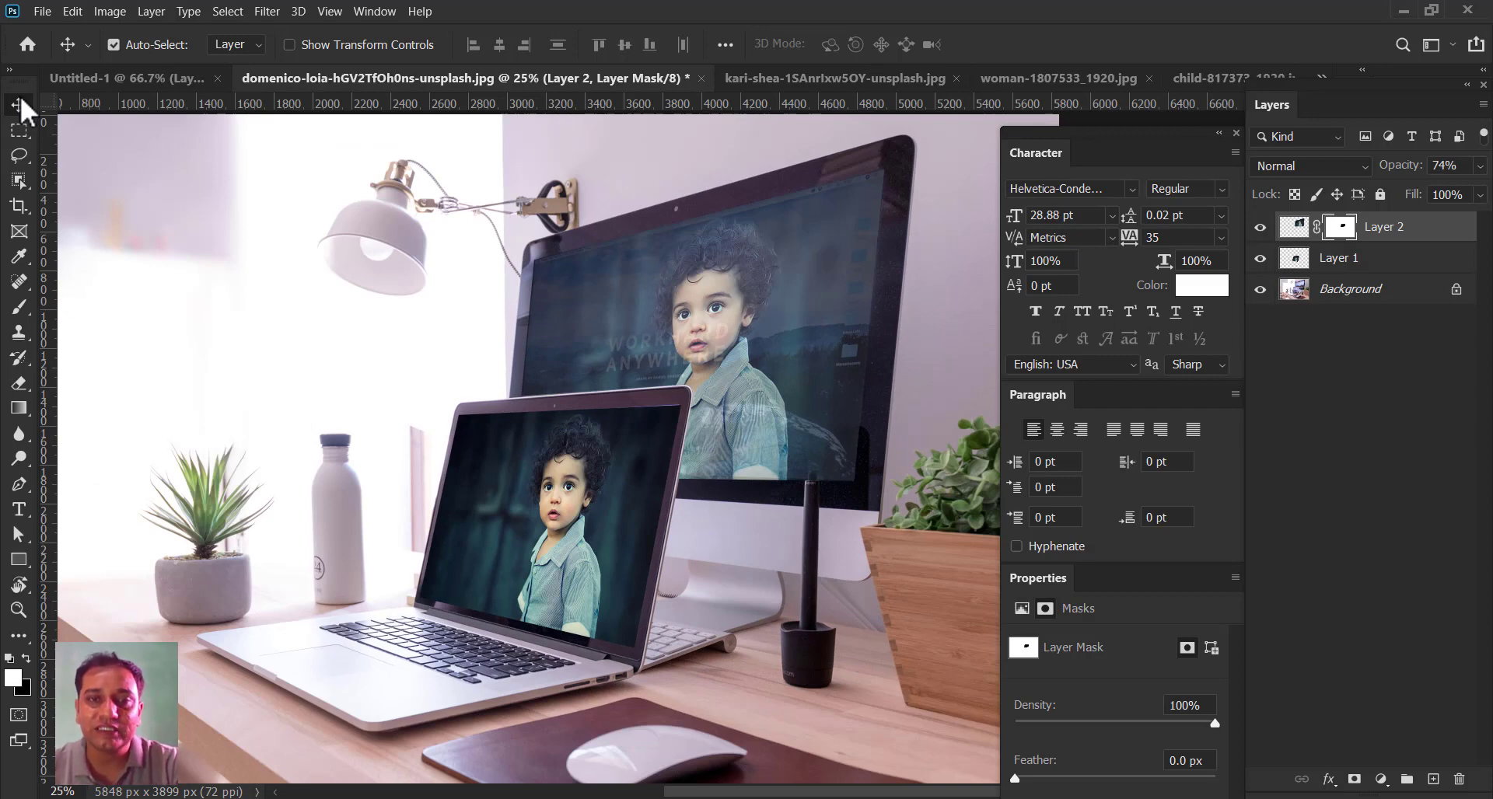
{"action": "left_click", "coordinate": [1294, 227]}
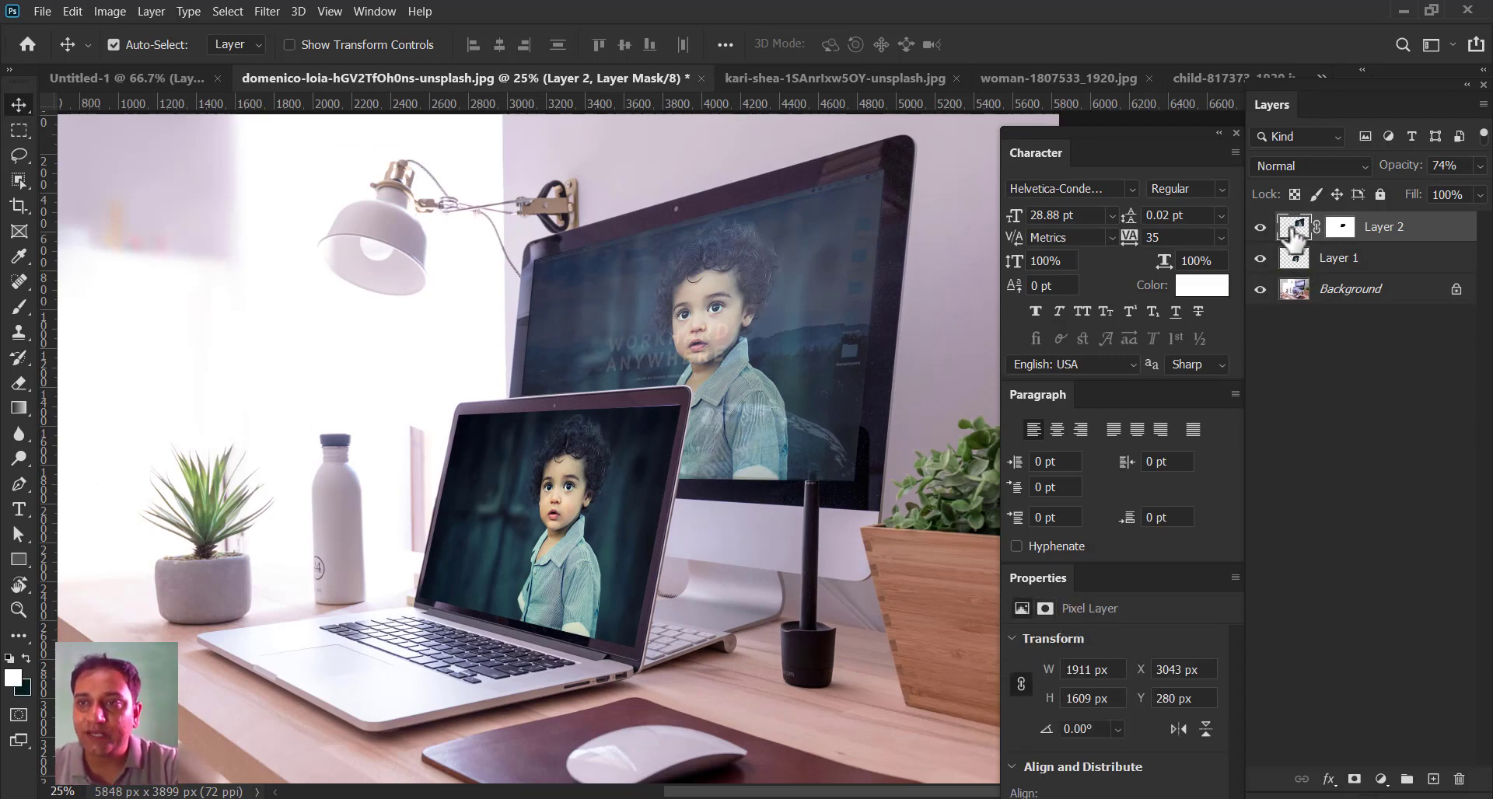
{"action": "left_click", "coordinate": [1479, 166]}
{"action": "left_click", "coordinate": [1478, 191]}
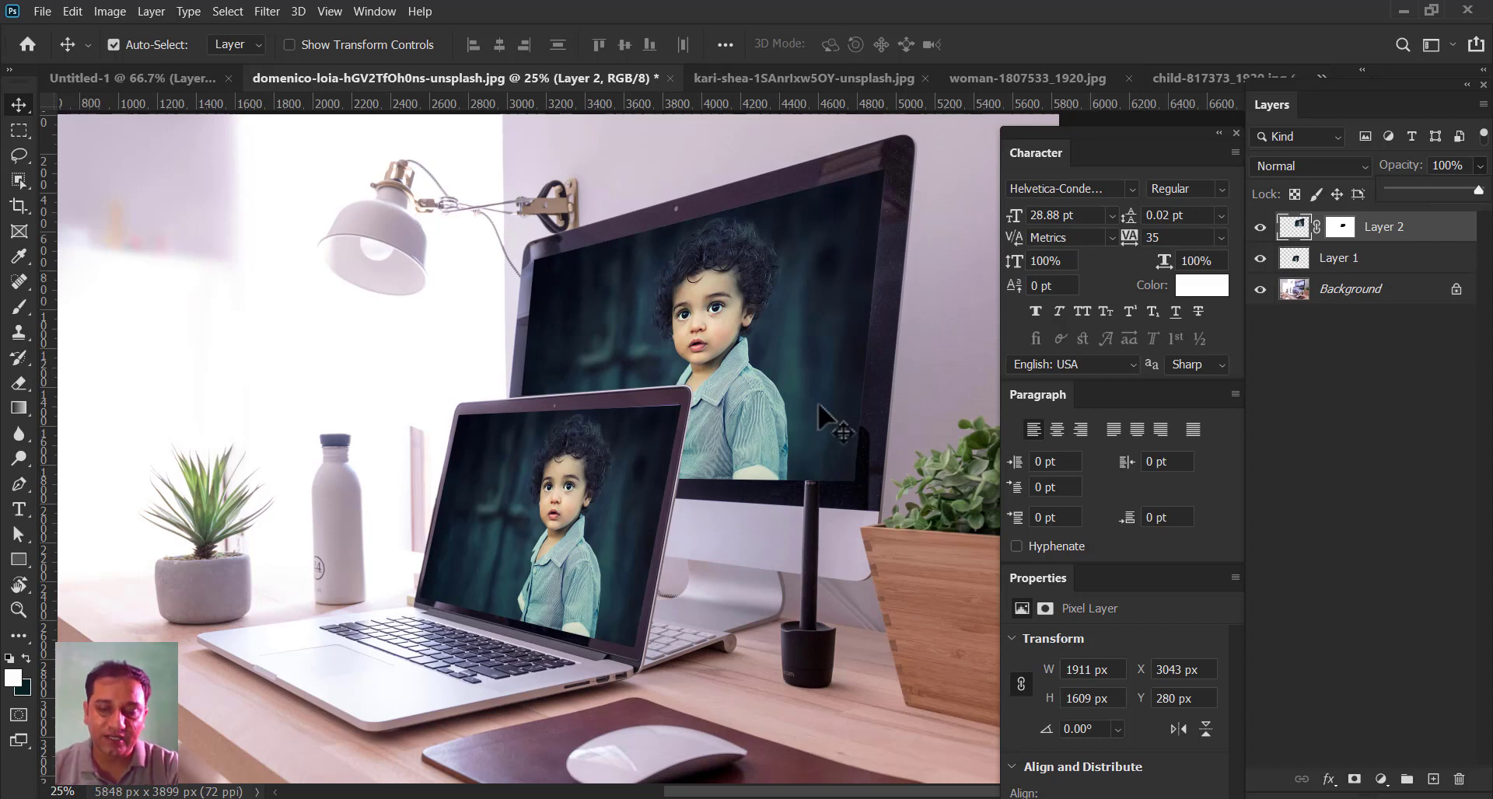
- Examine Layer 2's masked edge along the laptop lid and its lower edge across the monitor up to the stylus at high magnification
{"action": "key", "text": "ctrl"}
{"action": "key", "text": "ctrl+plus"}
{"action": "key", "text": "ctrl+plus"}
{"action": "key", "text": "ctrl+plus"}
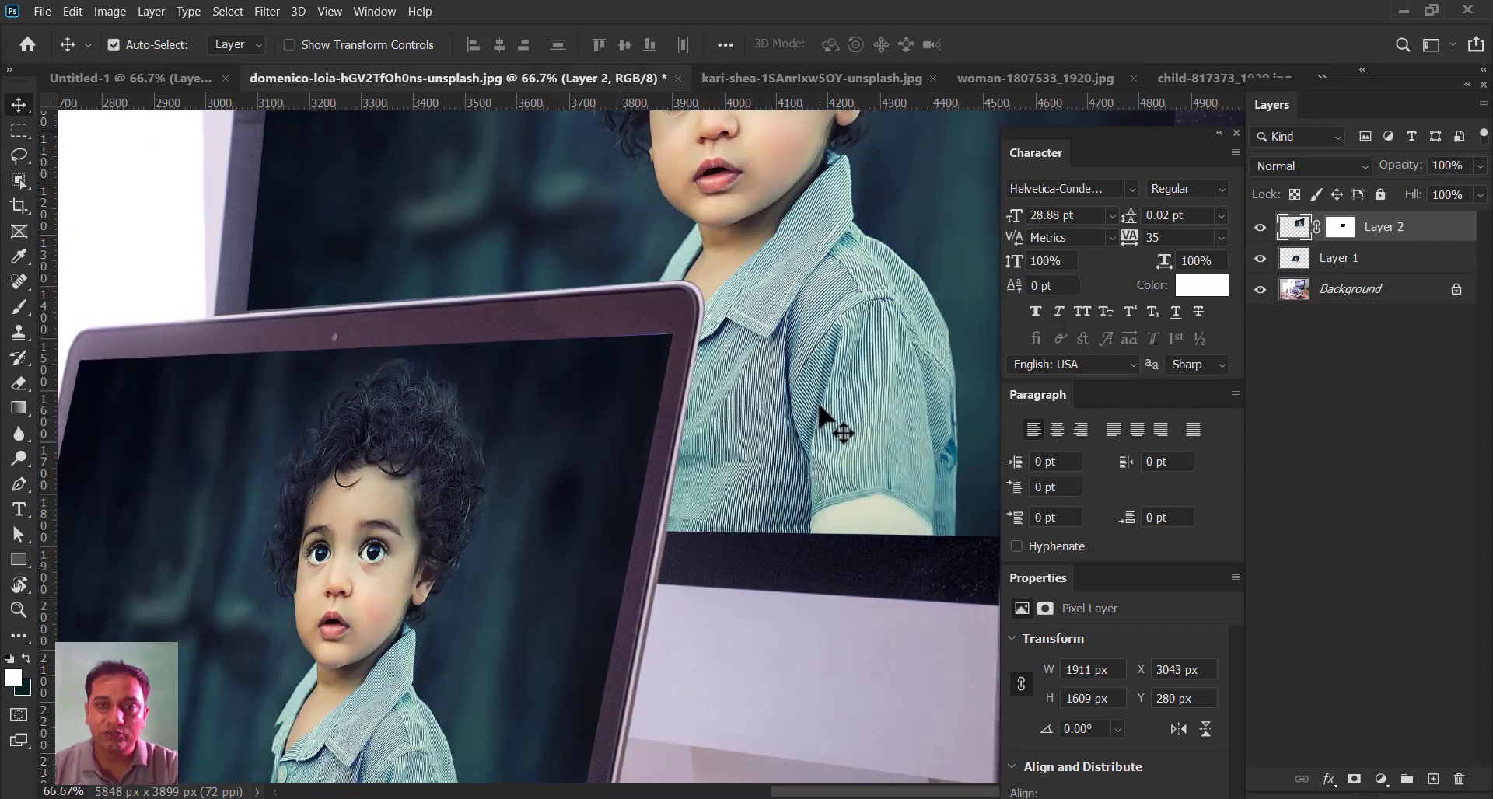
{"action": "left_click_drag", "start_coordinate": [717, 477], "coordinate": [458, 507]}
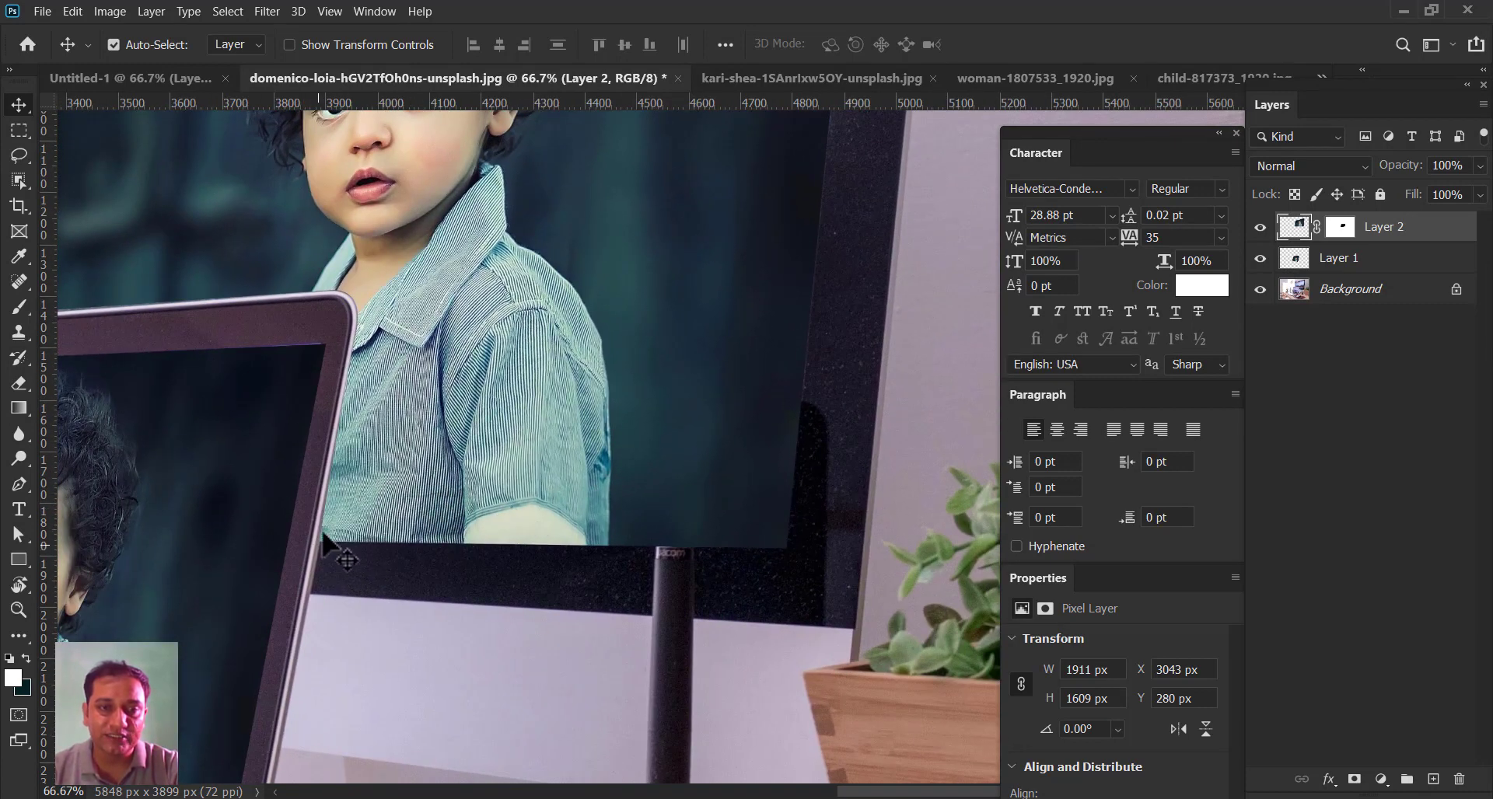
{"action": "scroll", "coordinate": [366, 333], "scroll_direction": "up", "scroll_amount": 3}
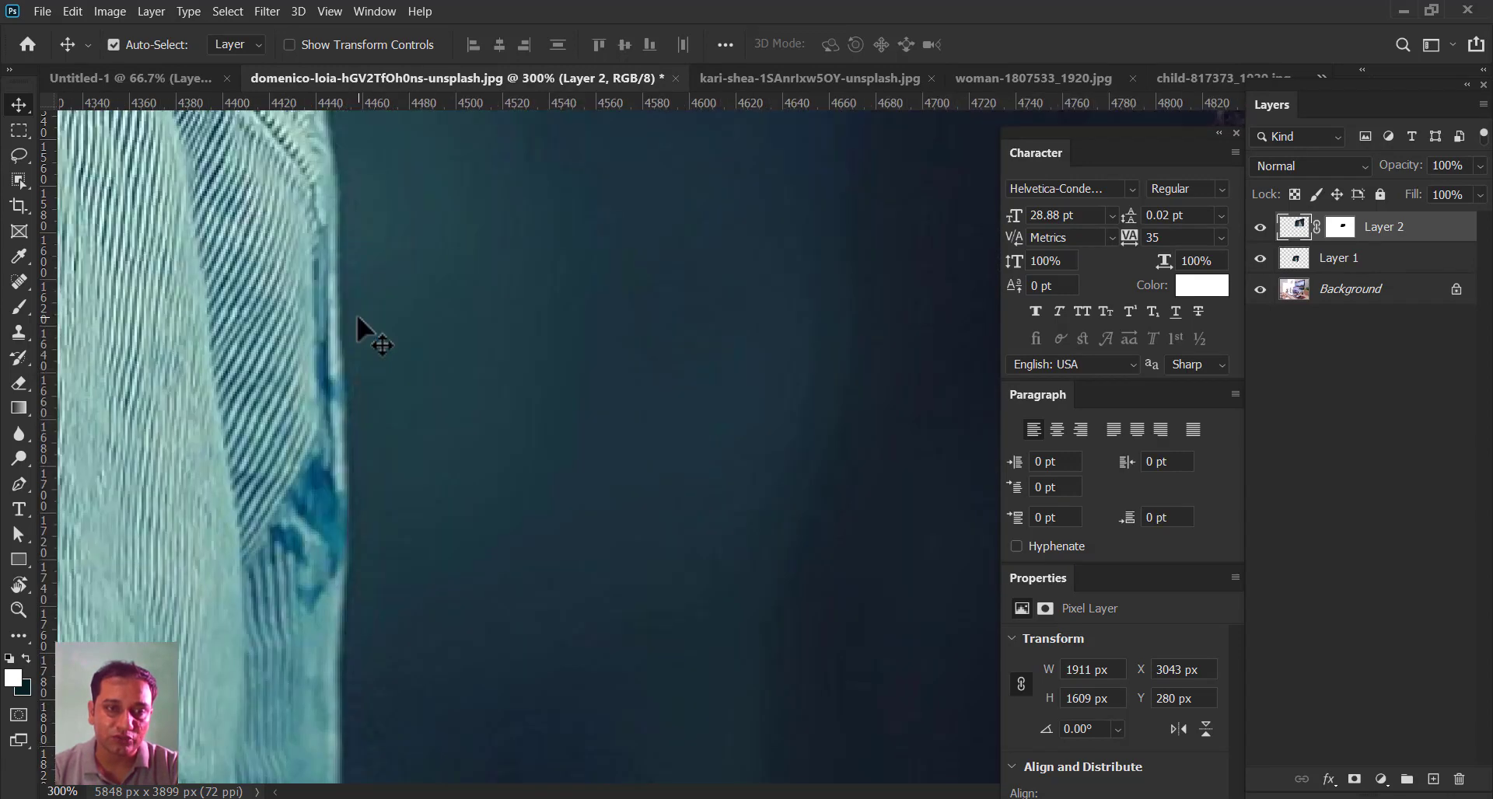
{"action": "left_click_drag", "start_coordinate": [266, 520], "coordinate": [902, 269]}
{"action": "left_click_drag", "start_coordinate": [536, 460], "coordinate": [910, 311]}
{"action": "left_click_drag", "start_coordinate": [335, 536], "coordinate": [952, 526]}
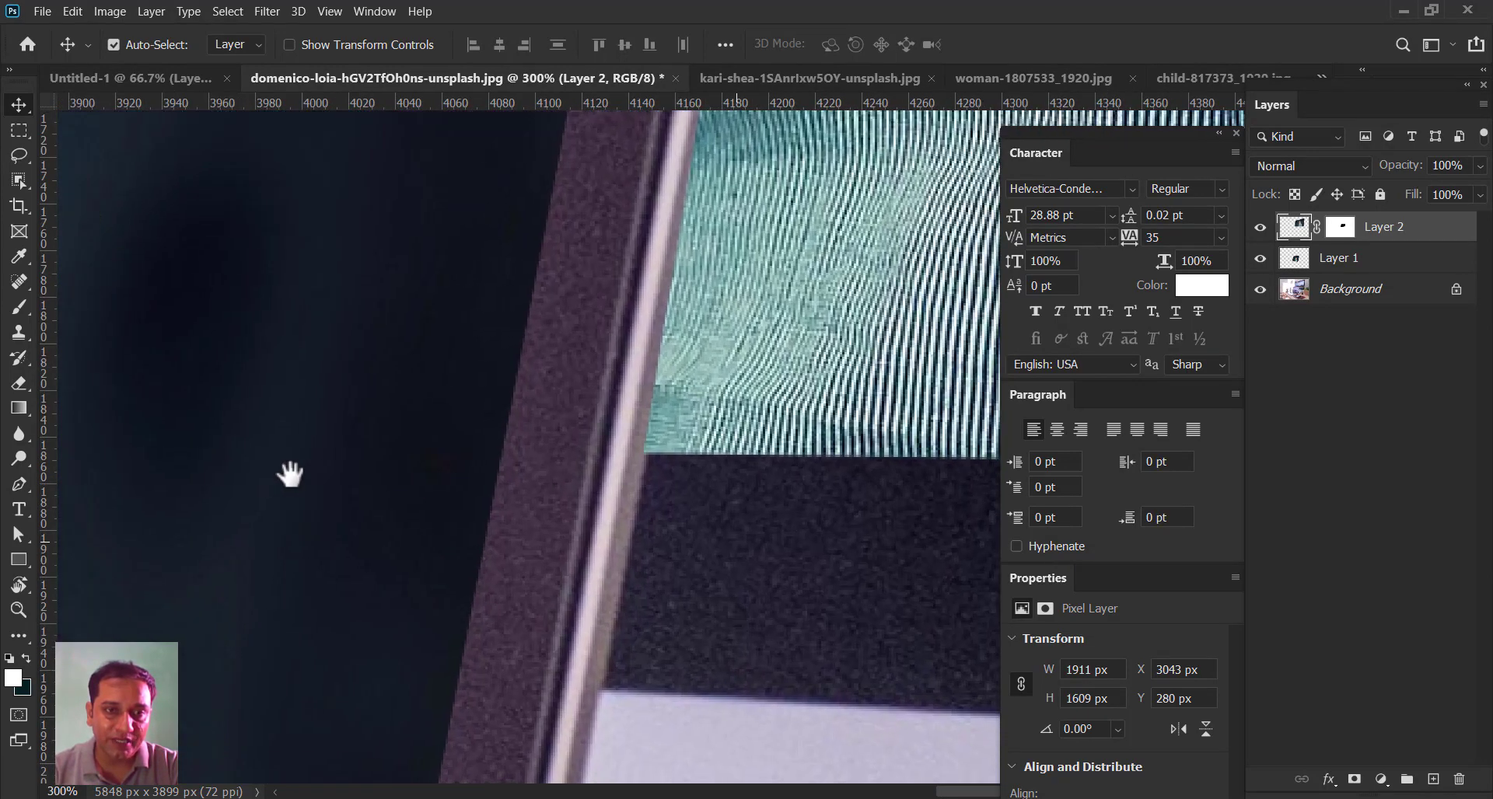
{"action": "left_click_drag", "start_coordinate": [290, 473], "coordinate": [598, 491]}
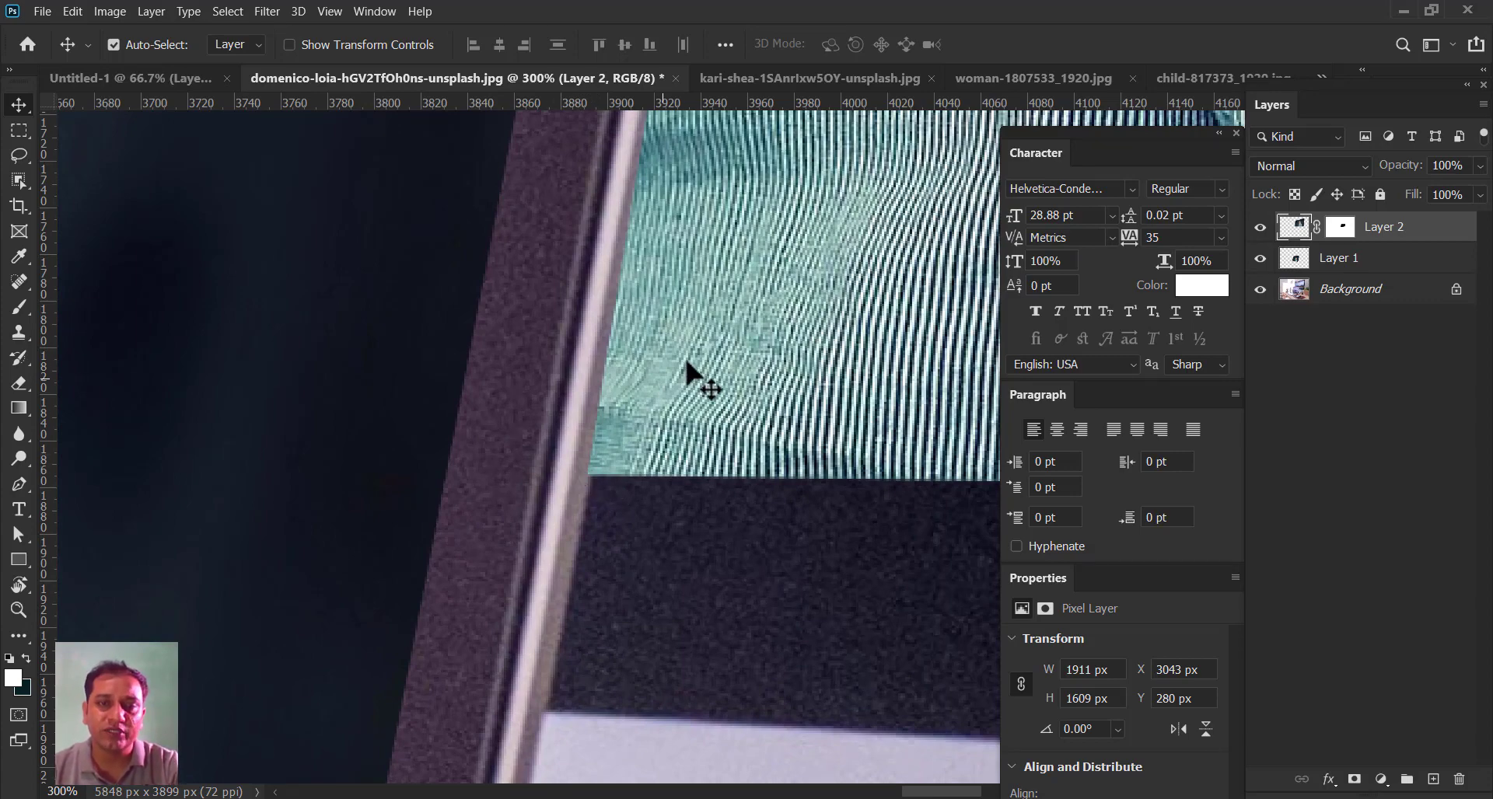
{"action": "left_click_drag", "start_coordinate": [692, 377], "coordinate": [604, 539]}
{"action": "left_click_drag", "start_coordinate": [702, 269], "coordinate": [573, 396]}
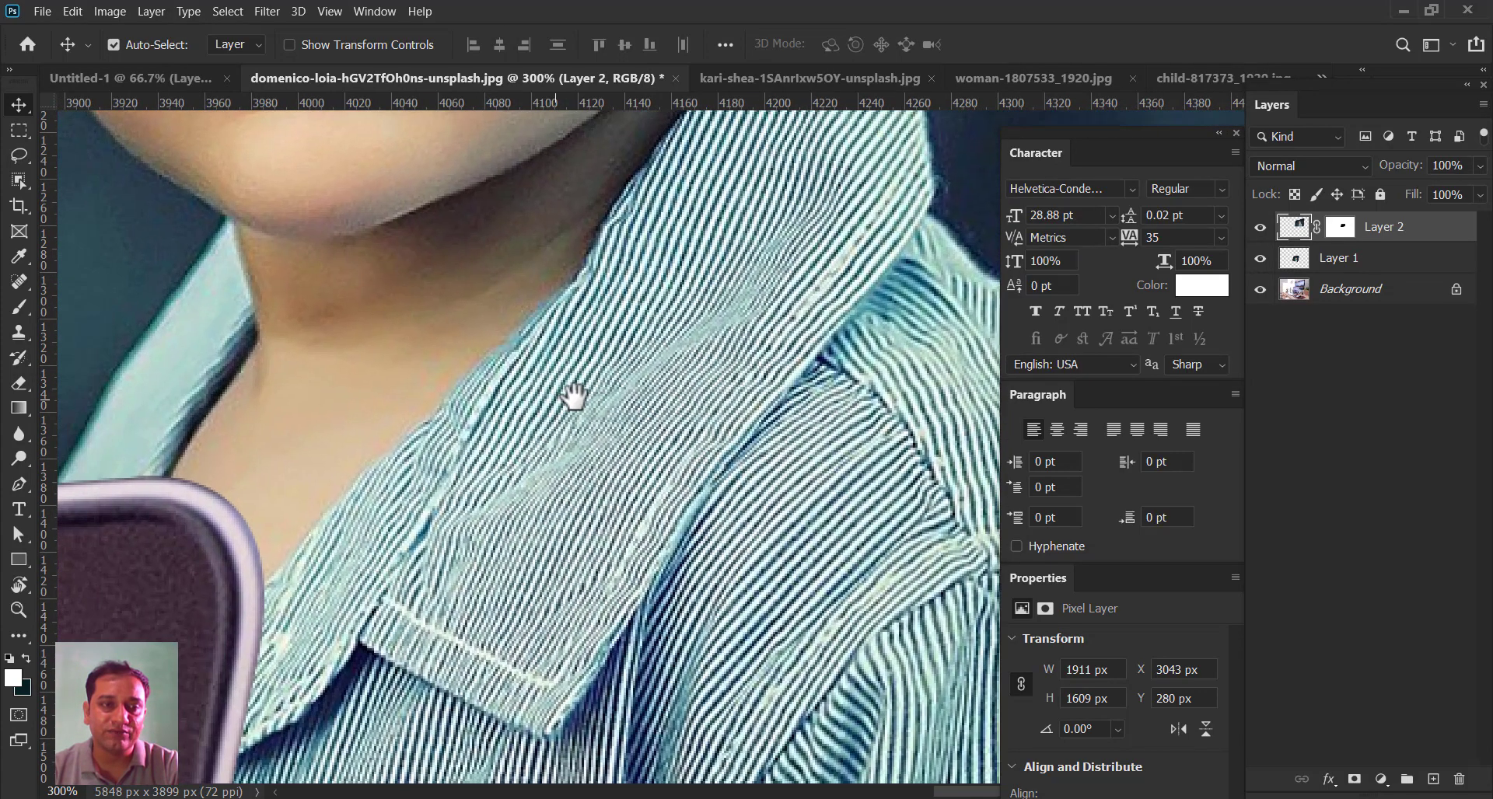
{"action": "left_click_drag", "start_coordinate": [358, 455], "coordinate": [480, 422]}
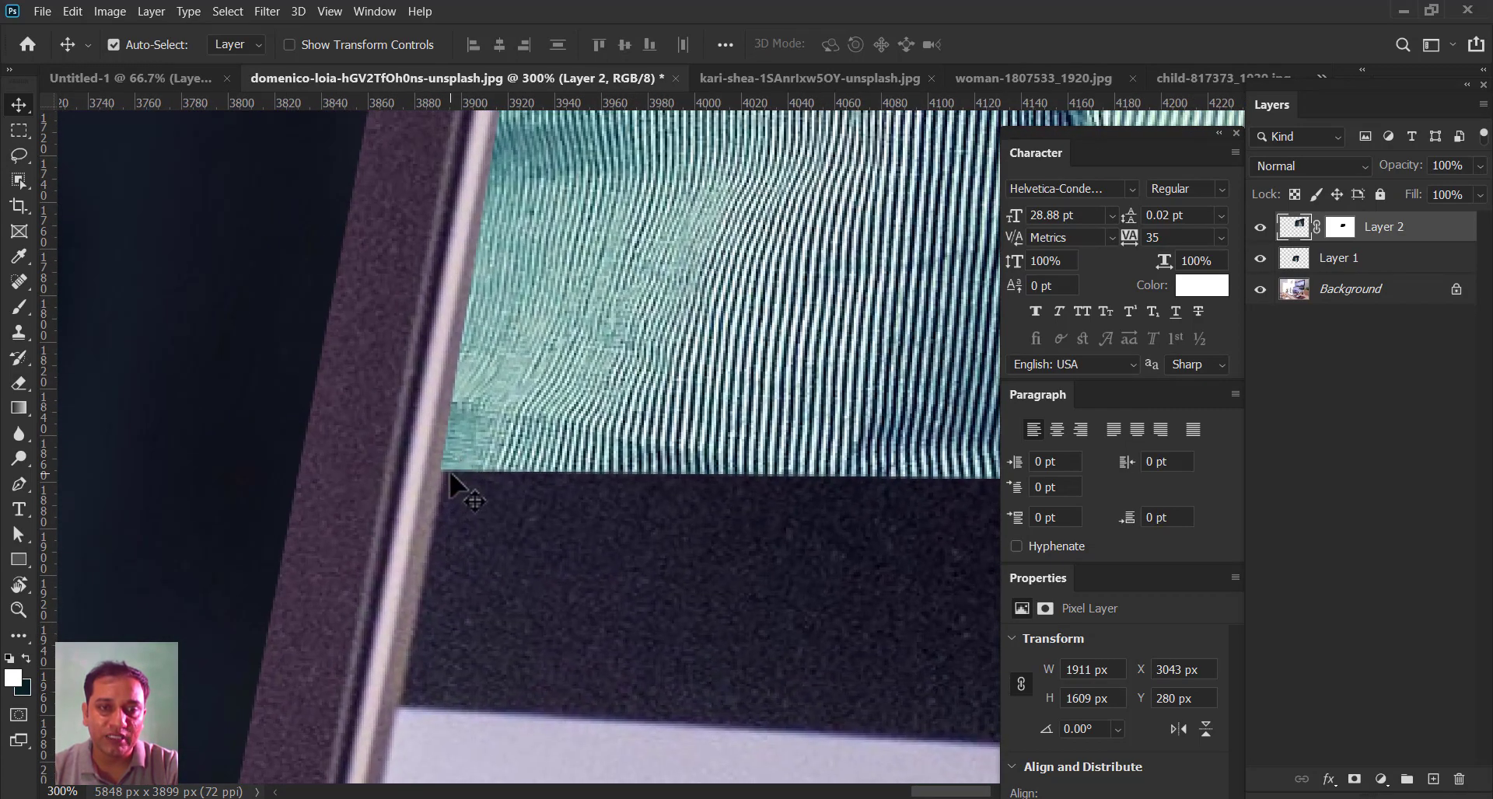
{"action": "left_click_drag", "start_coordinate": [510, 340], "coordinate": [465, 492]}
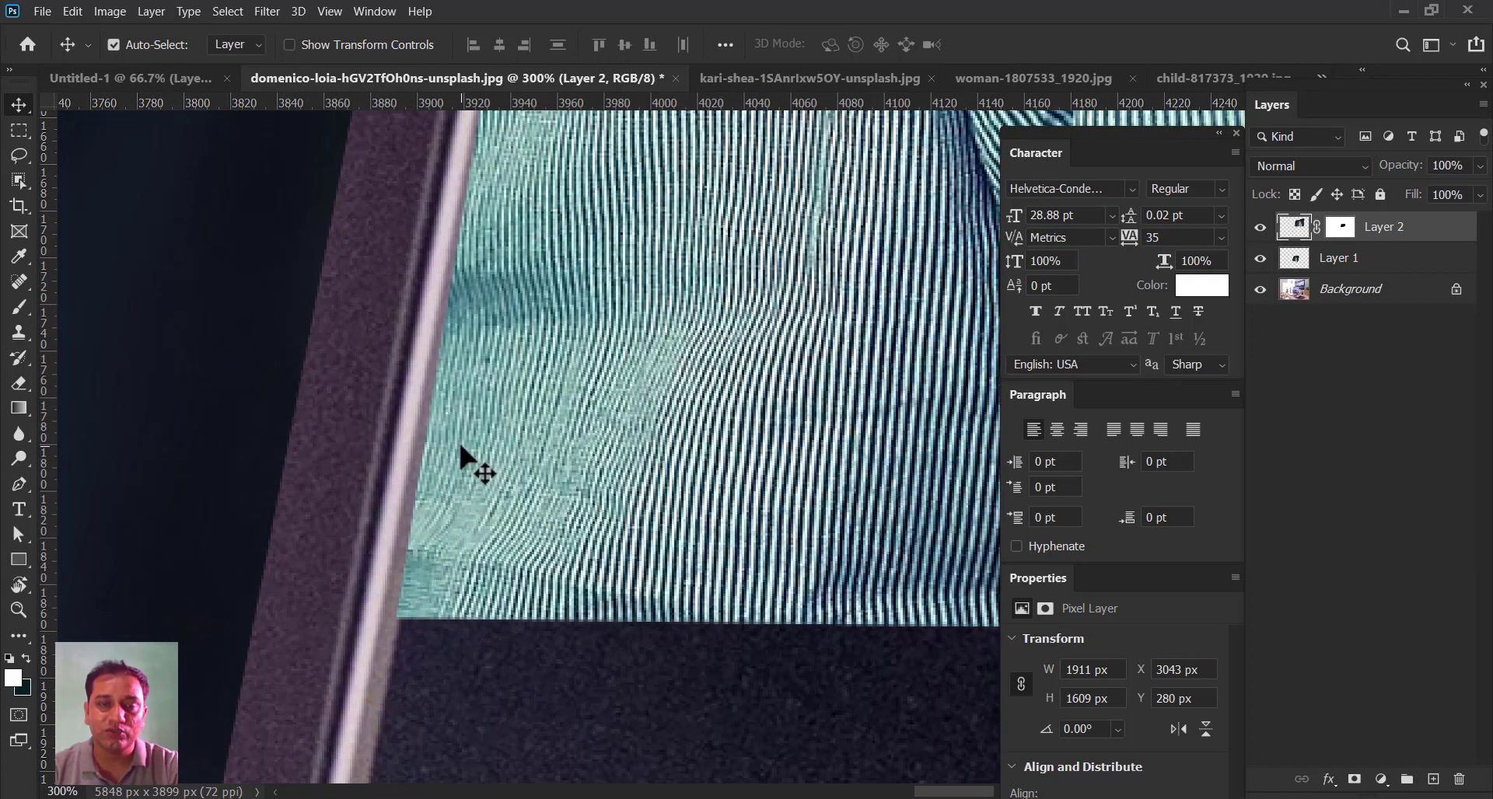
{"action": "left_click_drag", "start_coordinate": [739, 432], "coordinate": [500, 449]}
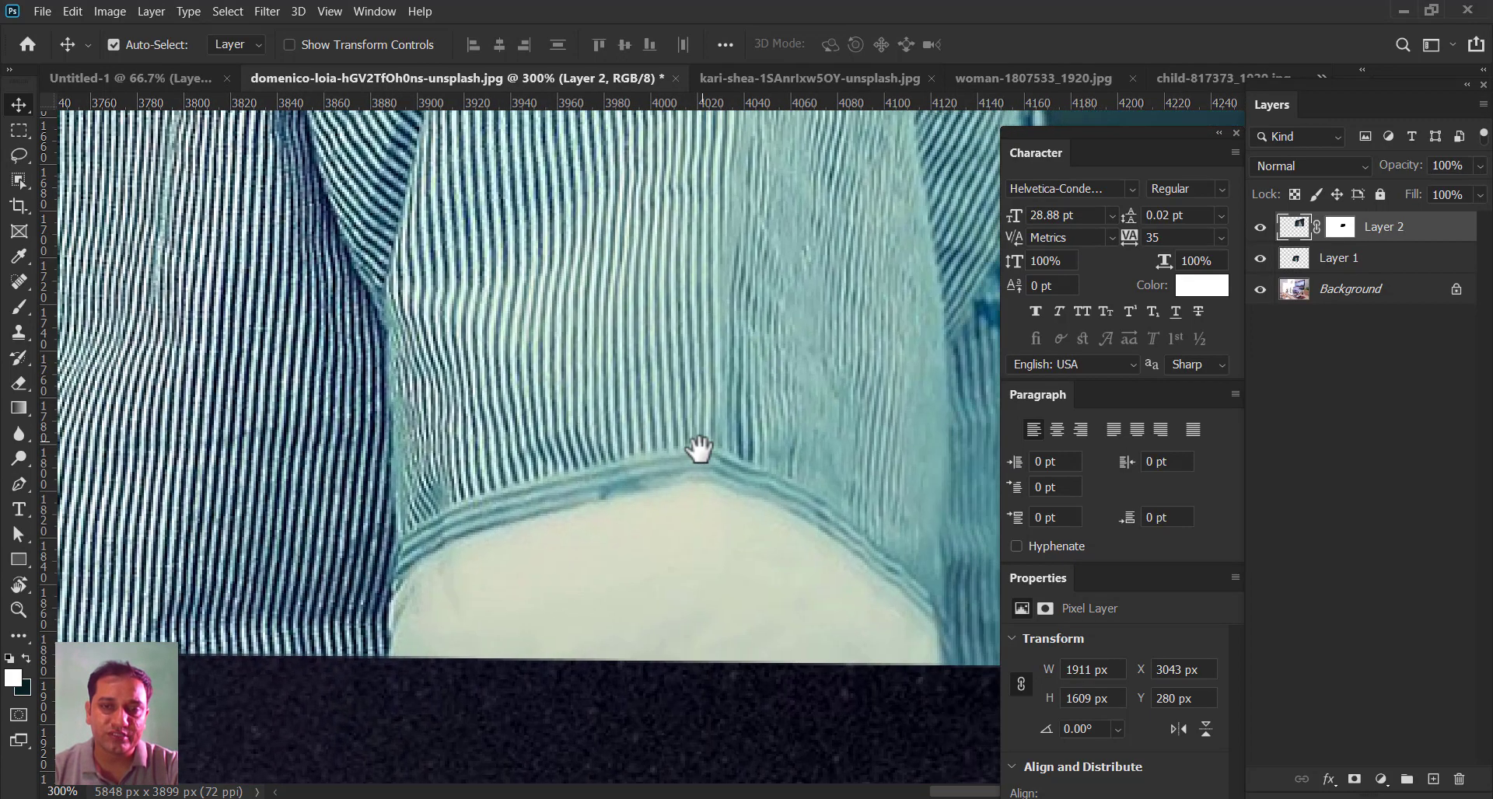
{"action": "left_click_drag", "start_coordinate": [700, 447], "coordinate": [490, 451]}
{"action": "left_click_drag", "start_coordinate": [622, 557], "coordinate": [623, 357]}
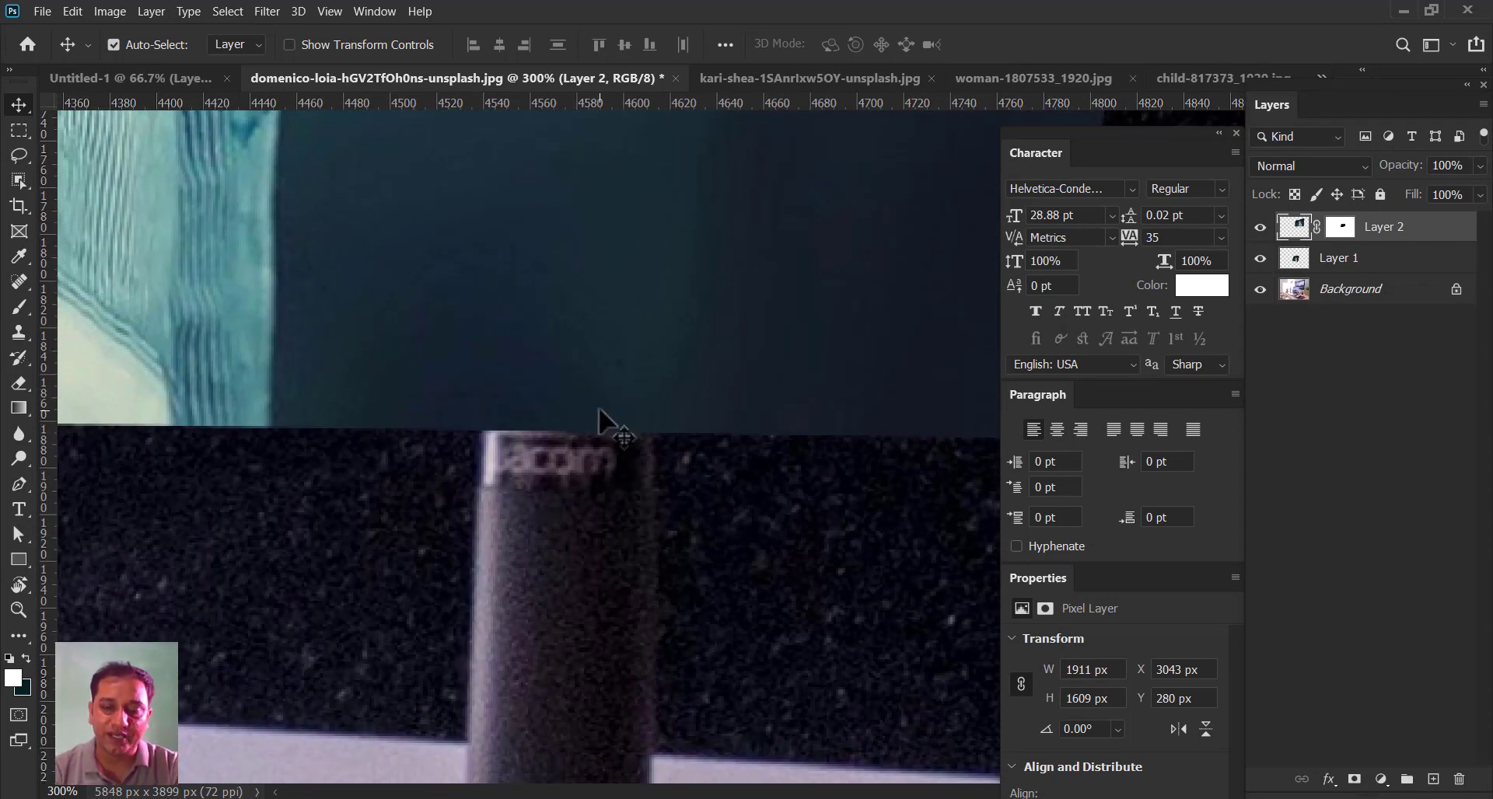
{"action": "key", "text": "ctrl+minus"}
{"action": "key", "text": "ctrl+minus"}
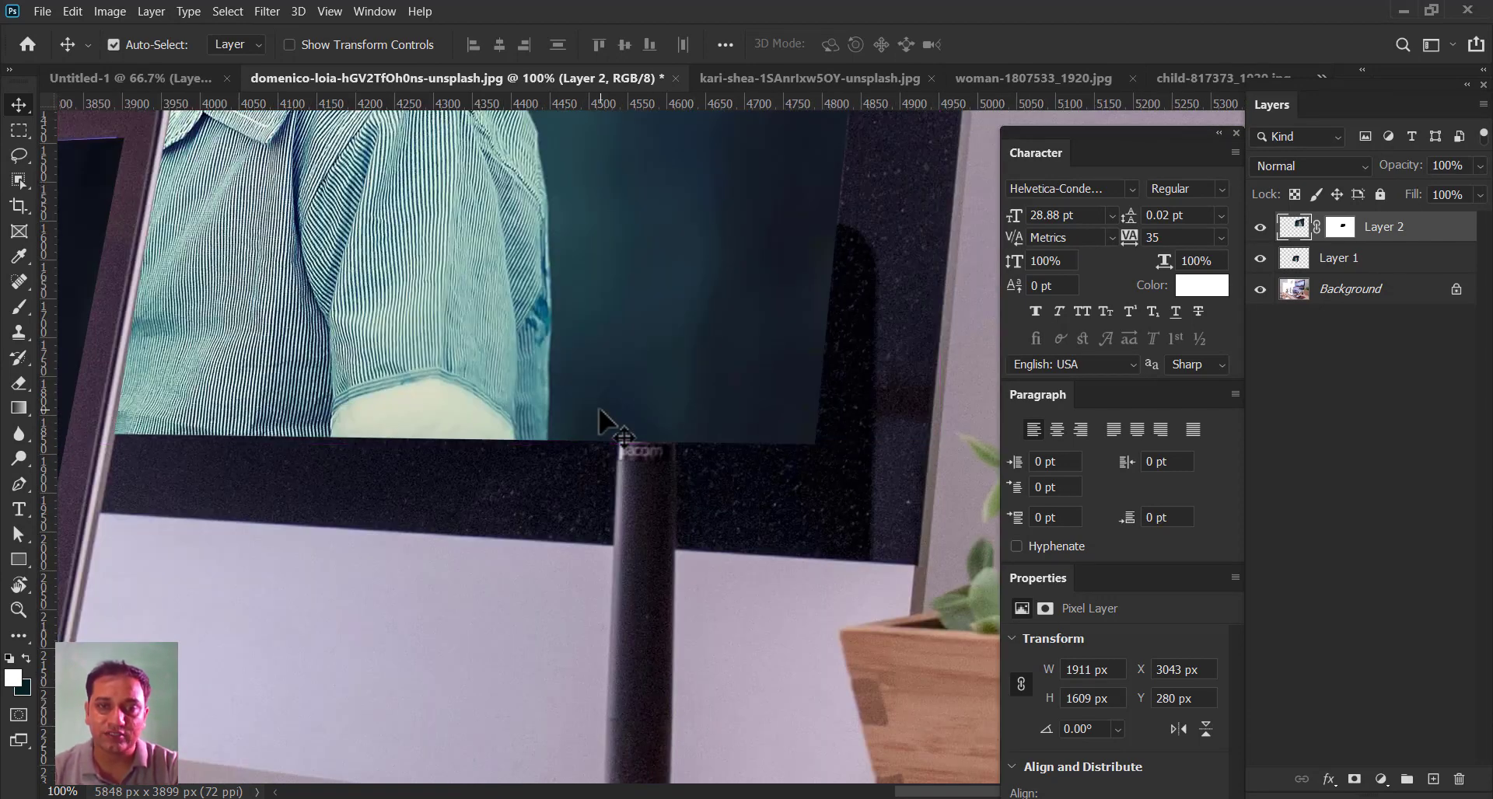
{"action": "left_click_drag", "start_coordinate": [722, 447], "coordinate": [667, 502]}
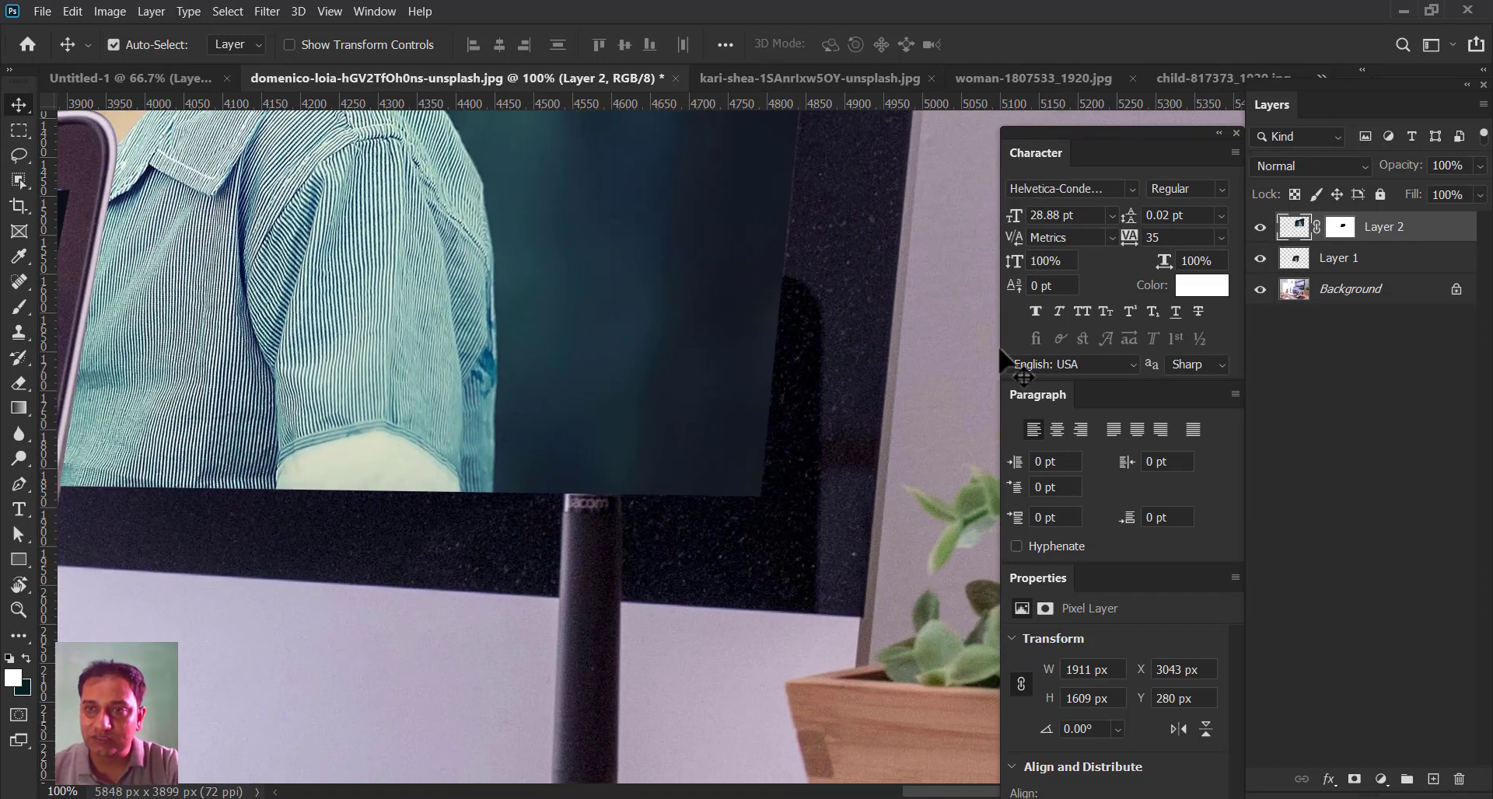
- Hide and show Layer 2 to check where it covers the stylus tip, and set its opacity to 33%
{"action": "key", "text": "ctrl+comma"}
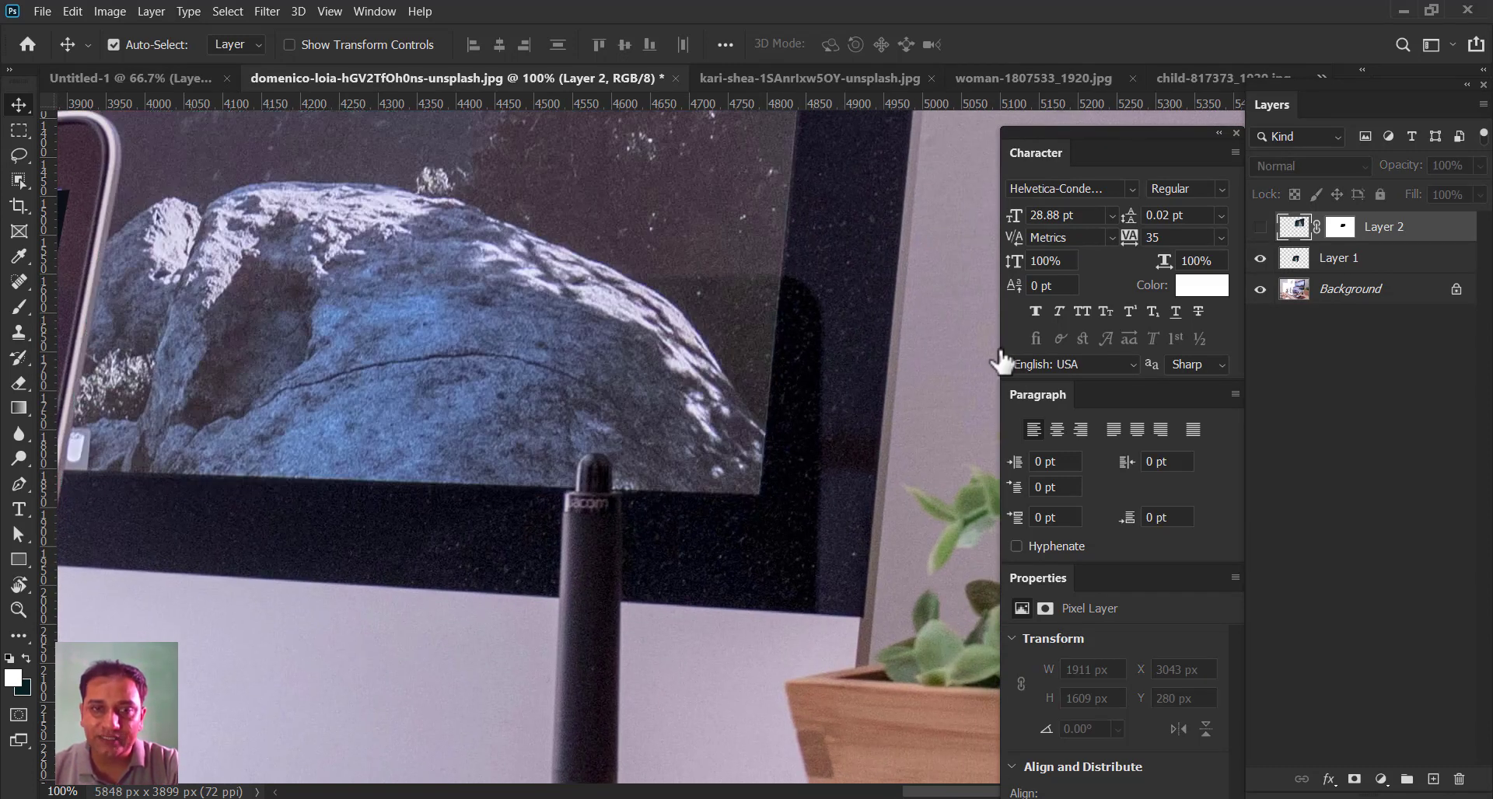
{"action": "key", "text": "ctrl+comma"}
{"action": "left_click", "coordinate": [1260, 228]}
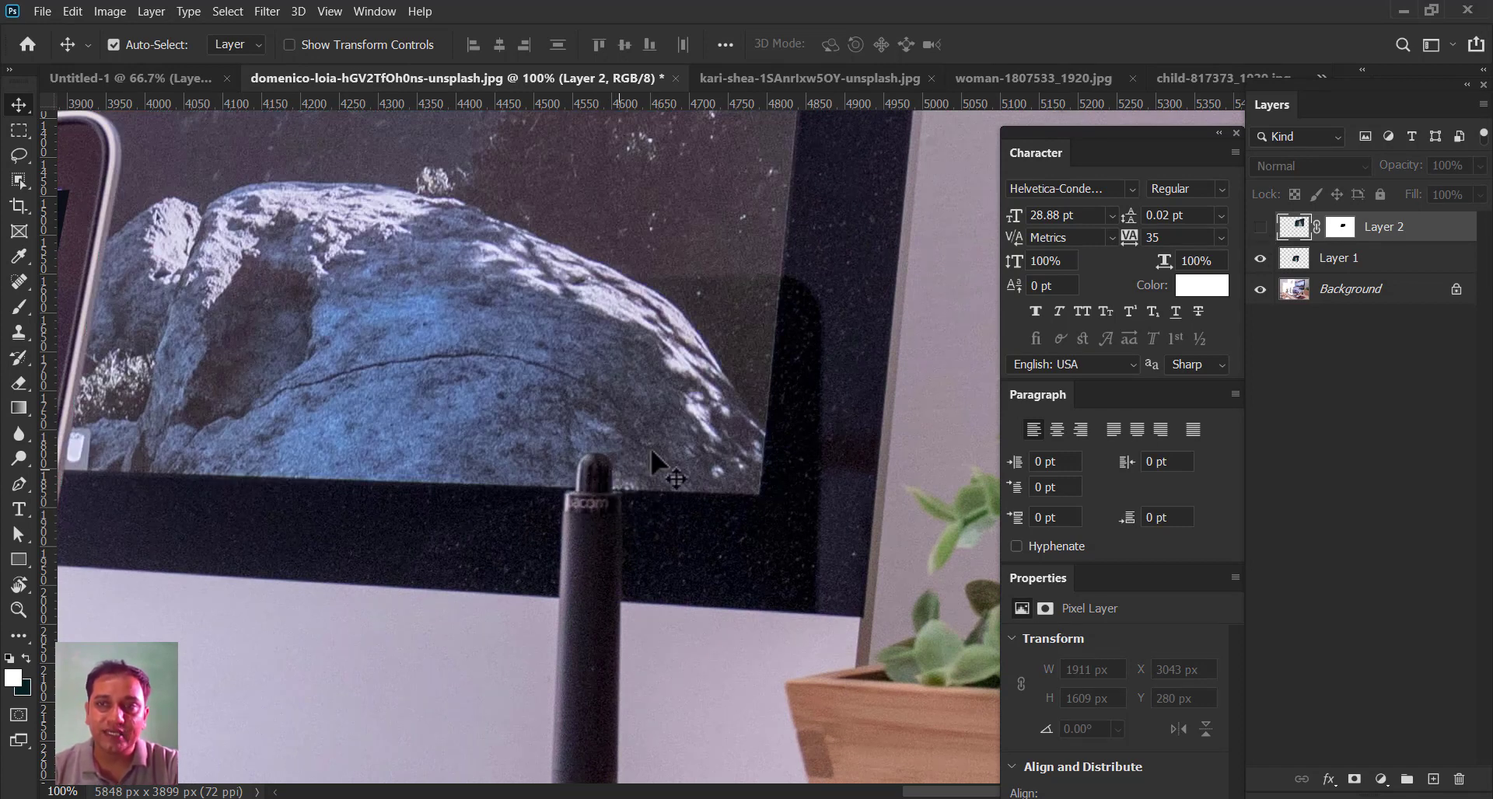
{"action": "left_click", "coordinate": [1261, 228]}
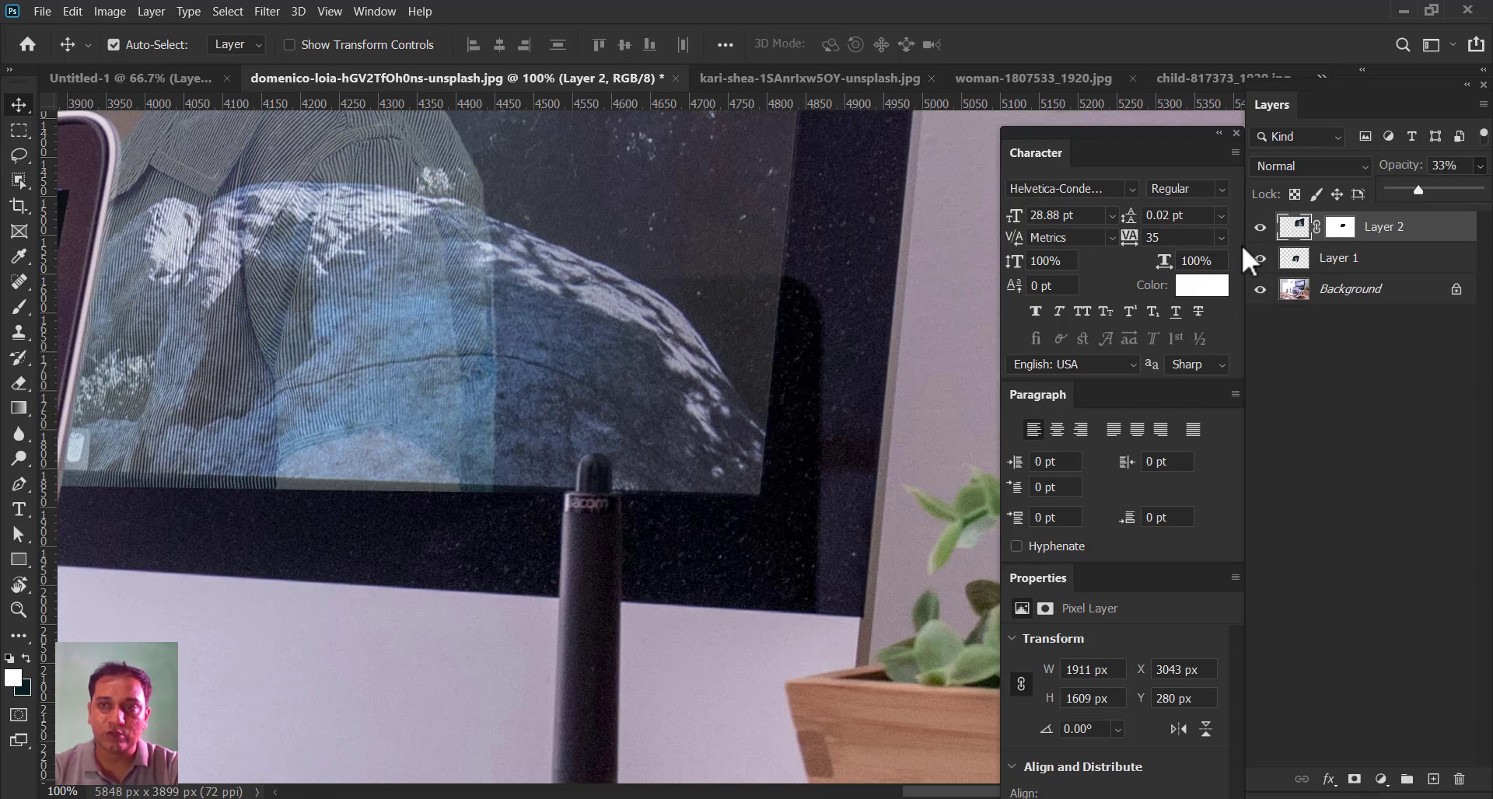
- Activate the Pen tool with the stylus tip at the monitor image's lower edge magnified to 400%
{"action": "scroll", "coordinate": [674, 486], "scroll_direction": "up", "scroll_amount": 2}
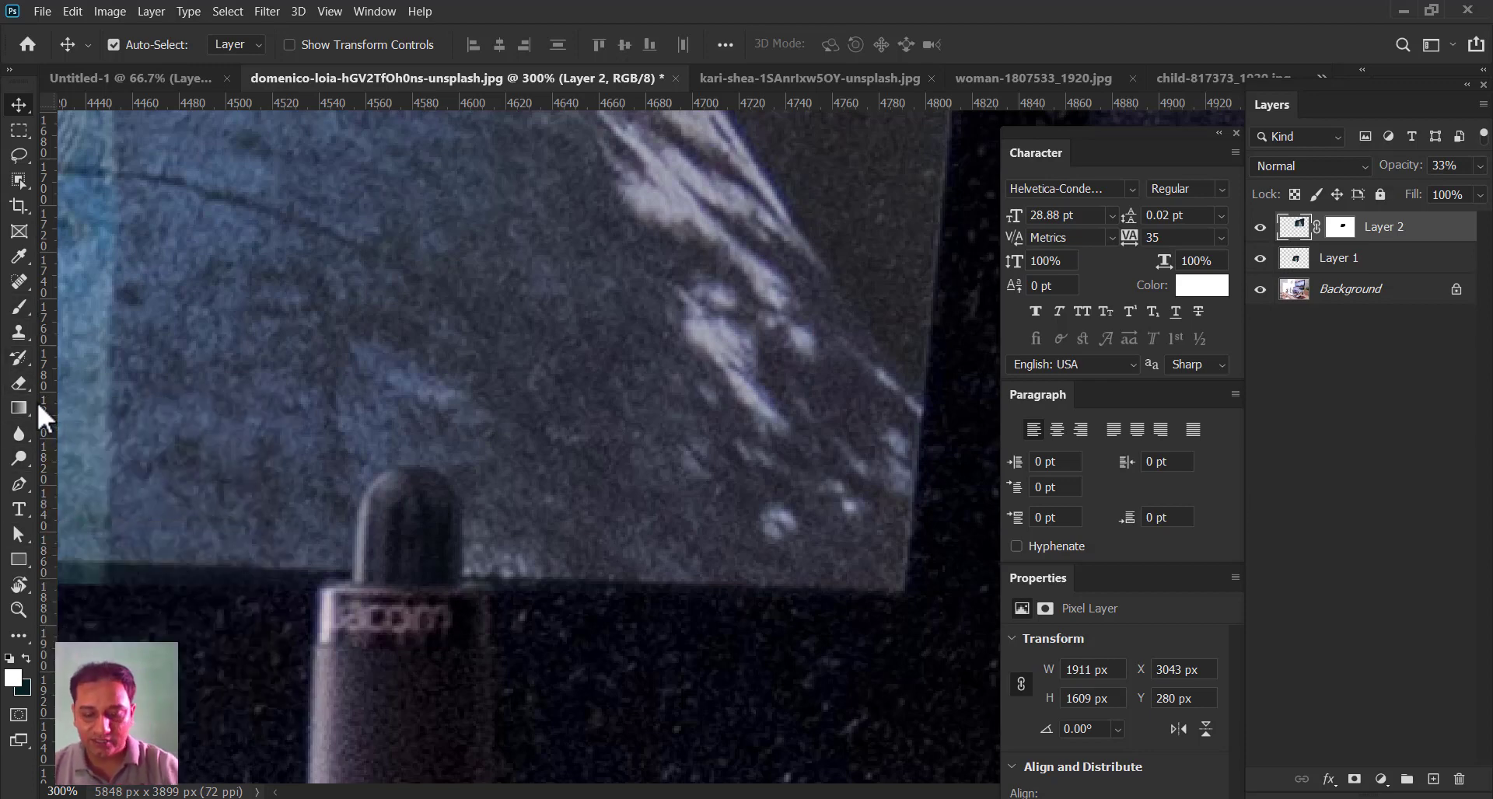
{"action": "key", "text": "p"}
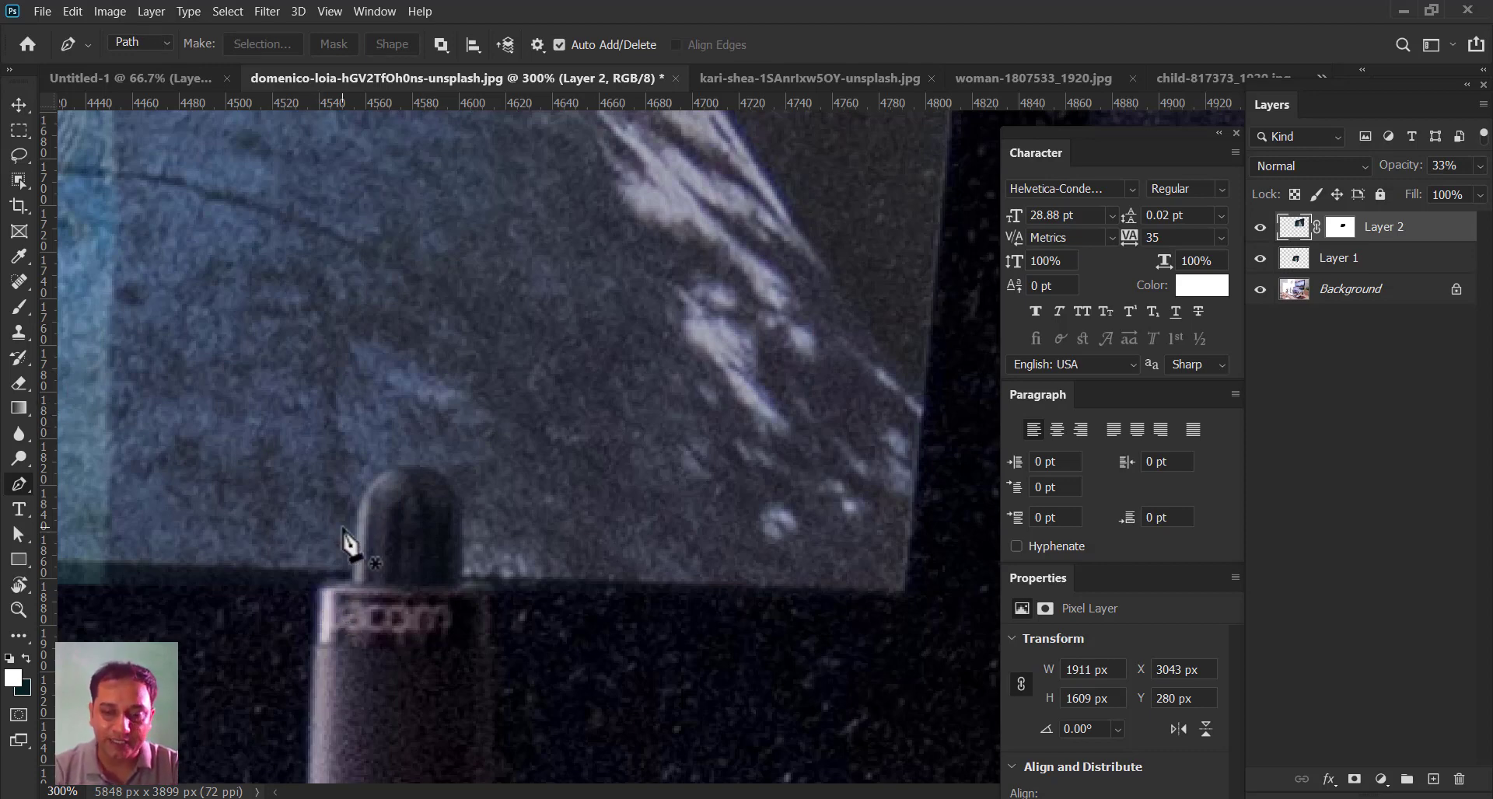
{"action": "key", "text": "ctrl+plus"}
{"action": "left_click_drag", "start_coordinate": [516, 493], "coordinate": [769, 423]}
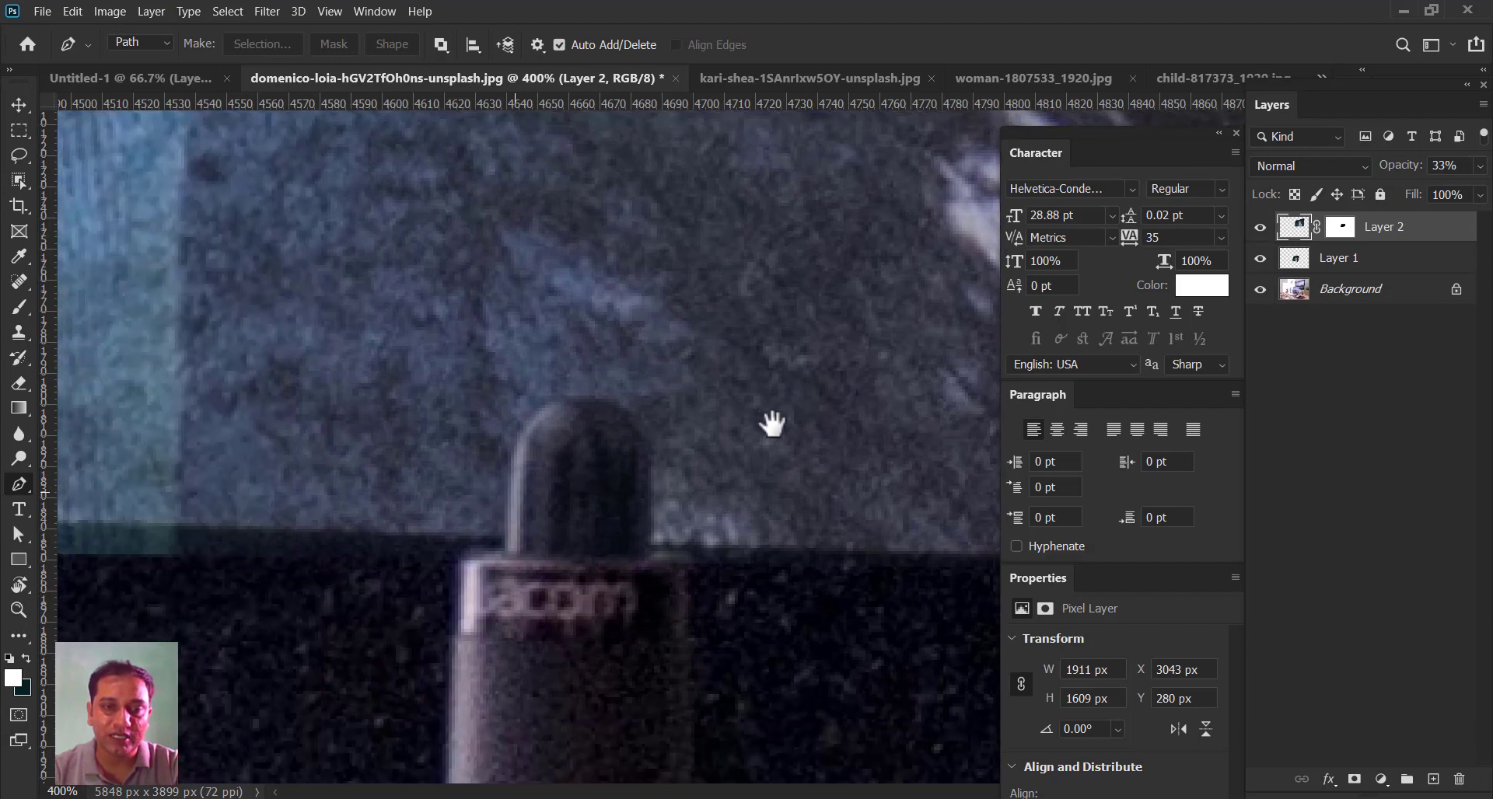
{"action": "left_click", "coordinate": [444, 575]}
{"action": "left_click", "coordinate": [481, 578]}
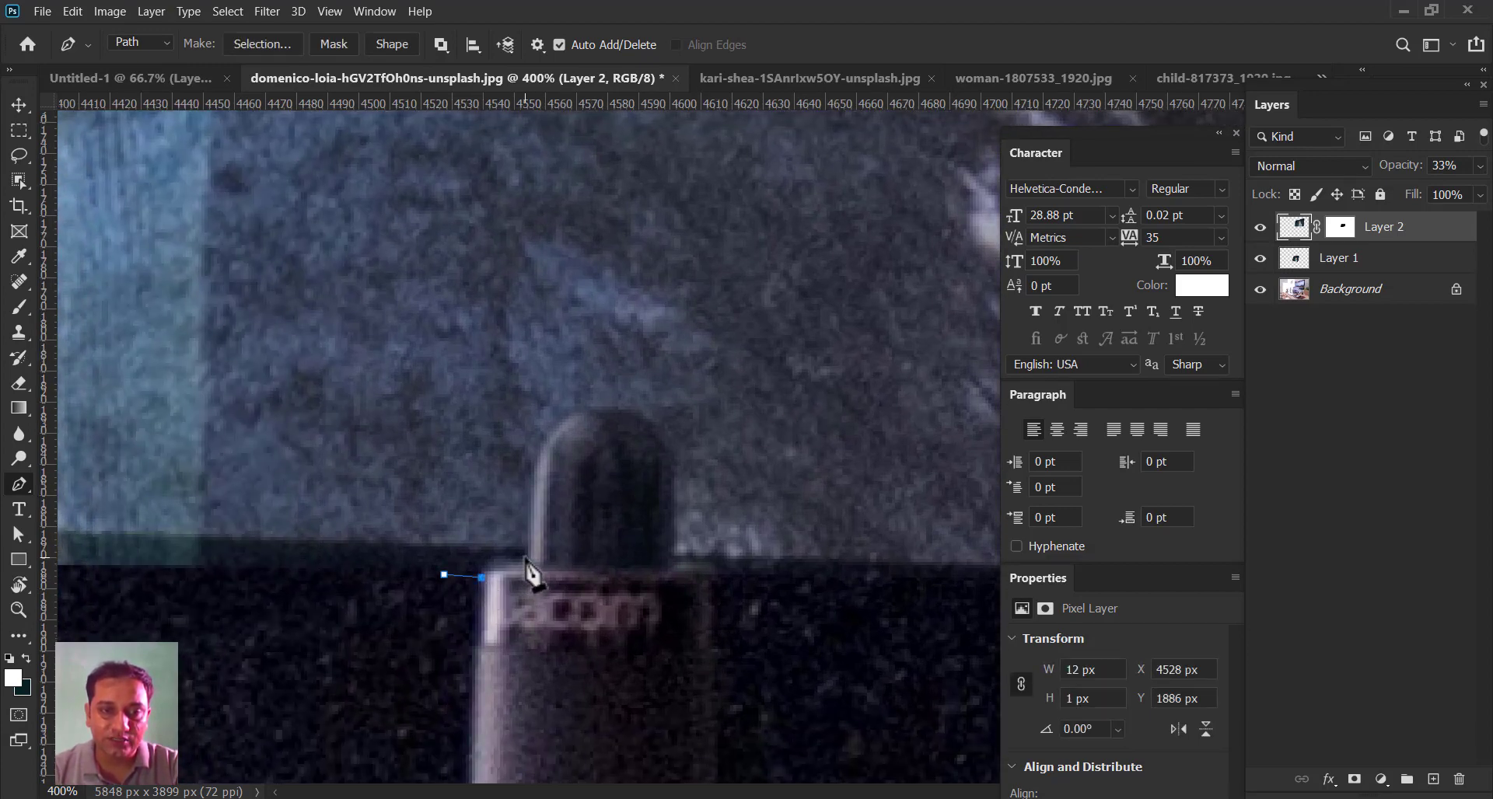
{"action": "key", "text": "ctrl+z"}
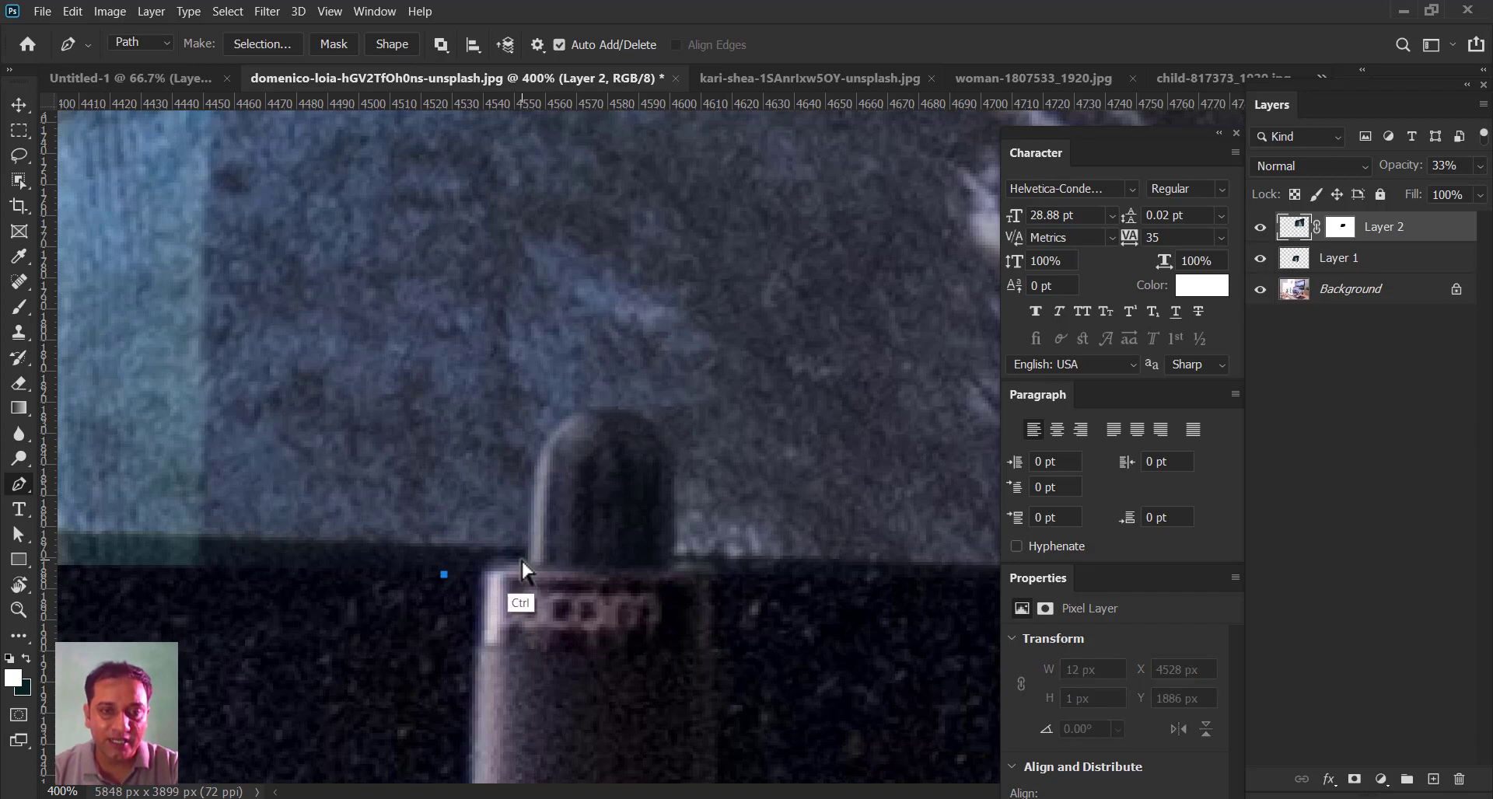
{"action": "key", "text": "ctrl+z"}
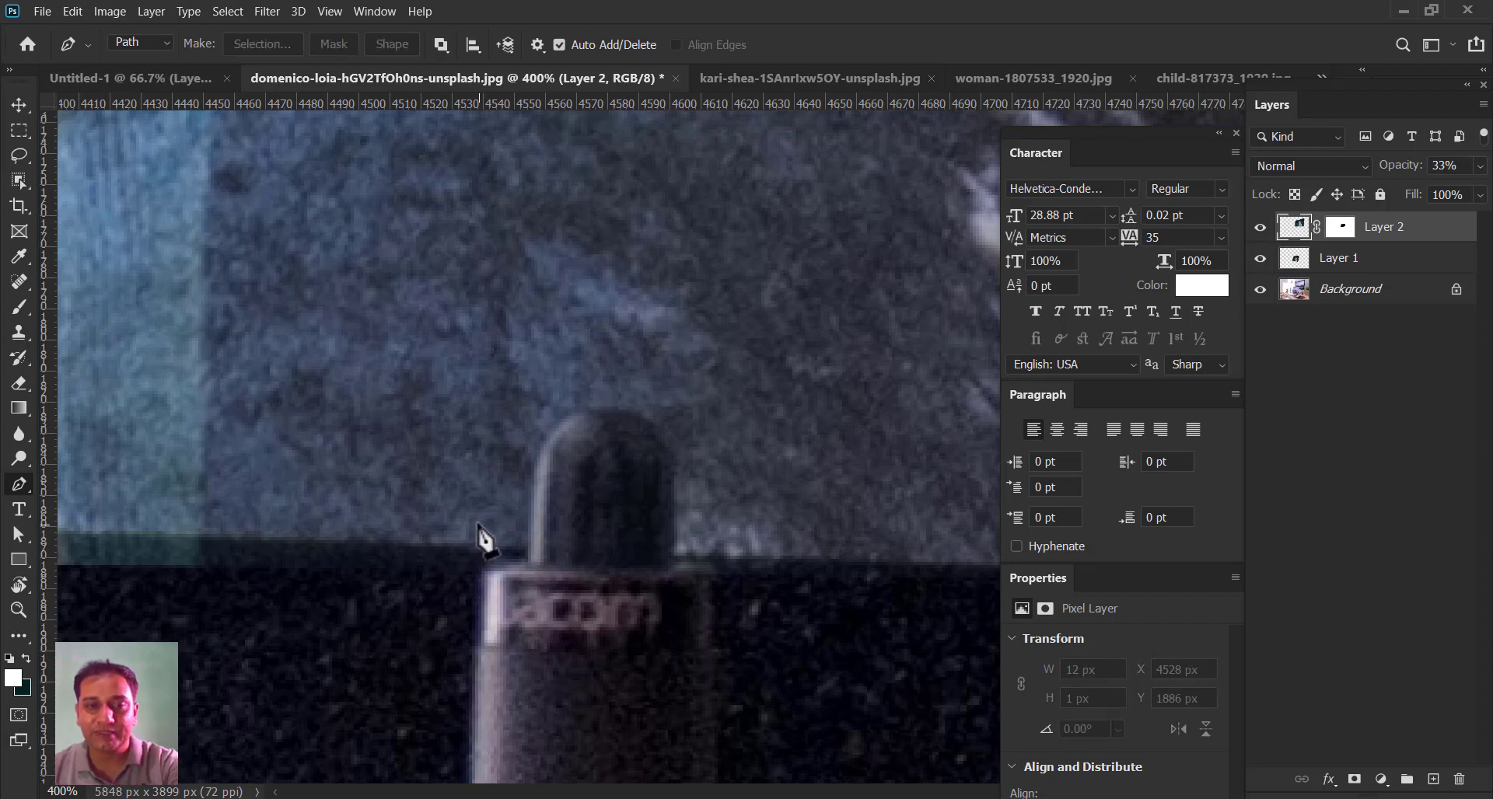
- Start a Pen path beside the stylus body, curve it over the left shoulder to a corner point, and continue up the tip's left side
{"action": "left_click", "coordinate": [438, 578]}
{"action": "left_click", "coordinate": [479, 581]}
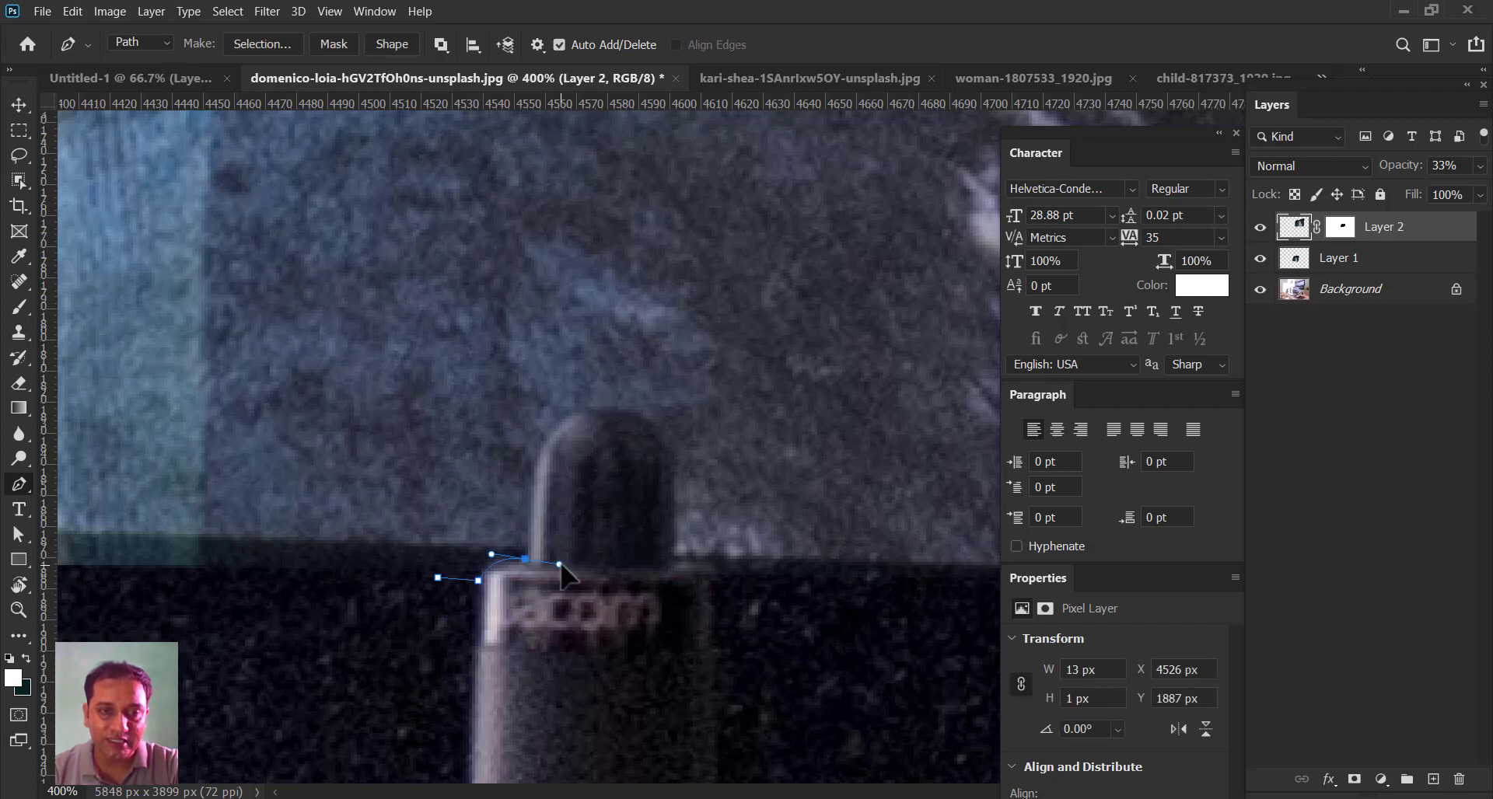
{"action": "left_click_drag", "start_coordinate": [560, 564], "coordinate": [569, 562]}
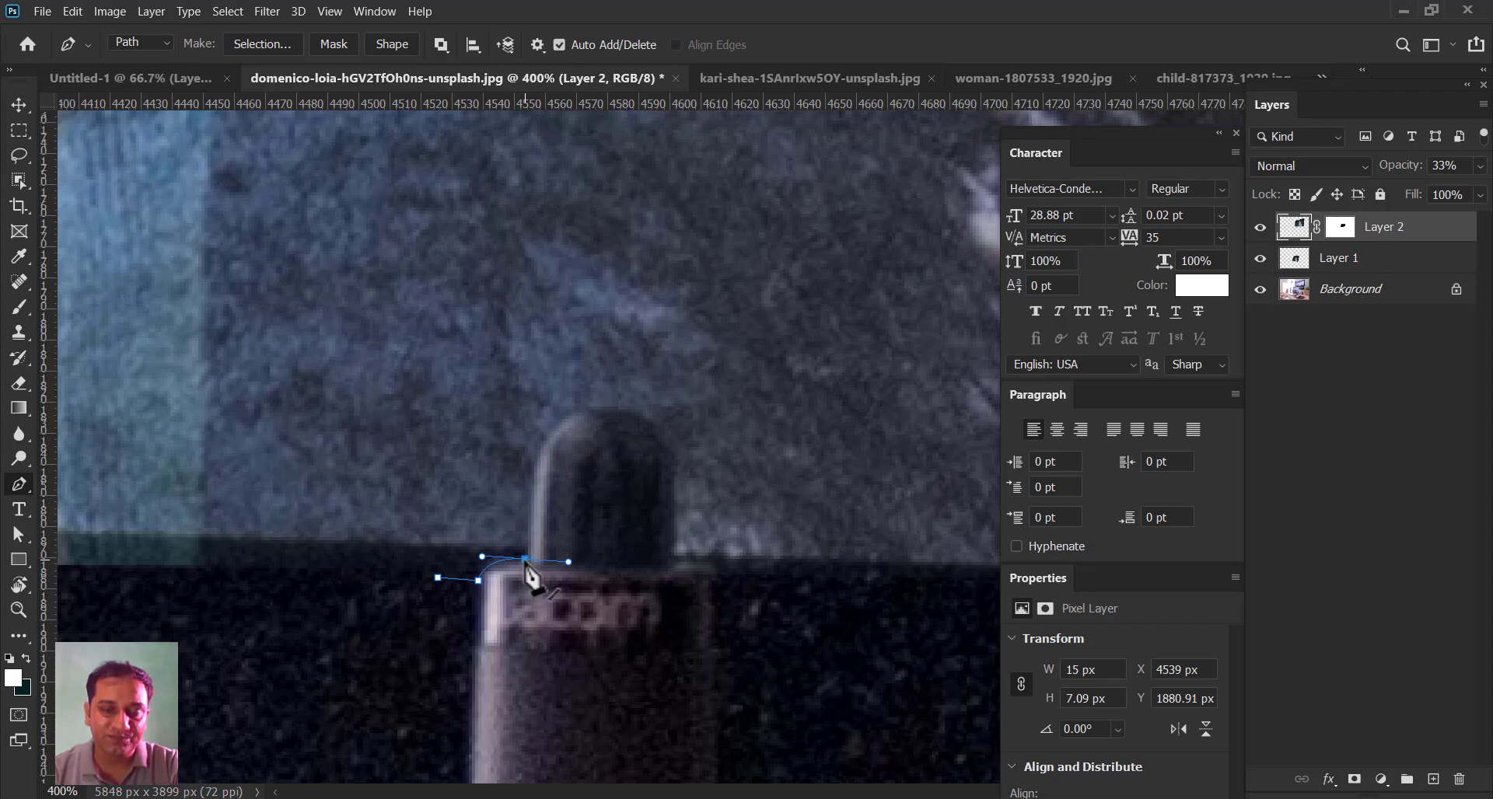
{"action": "key", "text": "alt"}
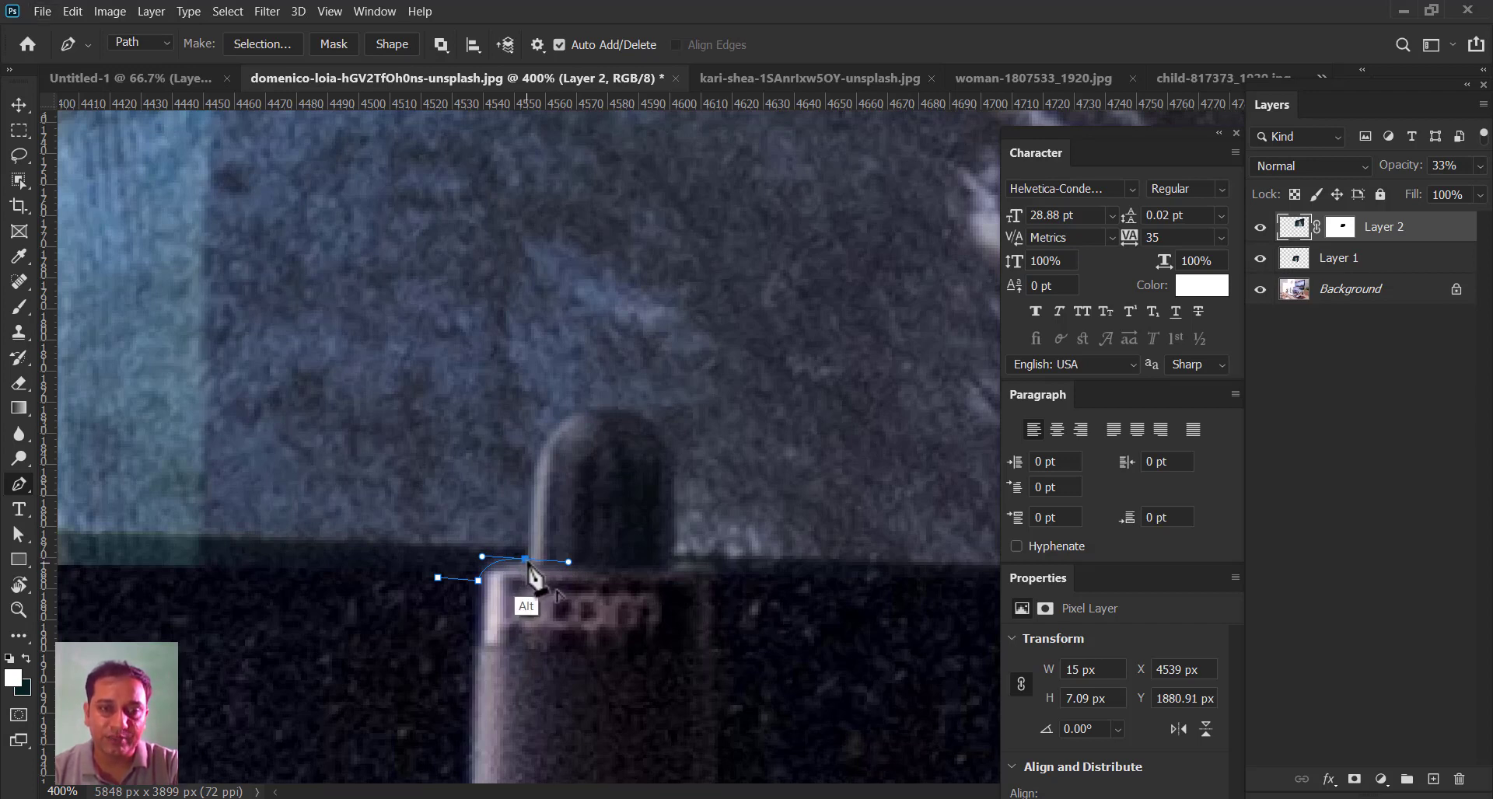
{"action": "left_click", "coordinate": [526, 560], "text": "alt"}
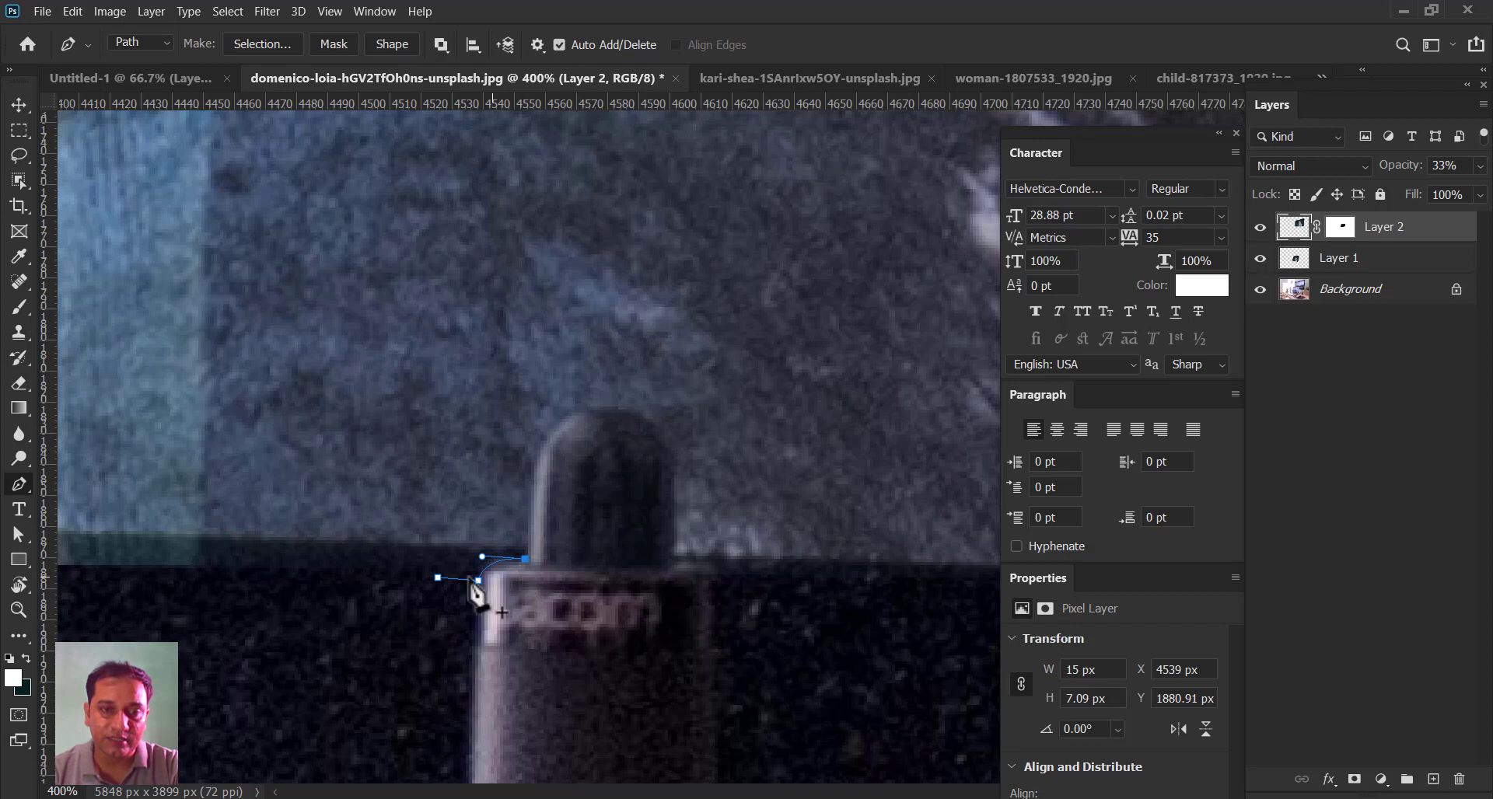
{"action": "left_click", "coordinate": [534, 465]}
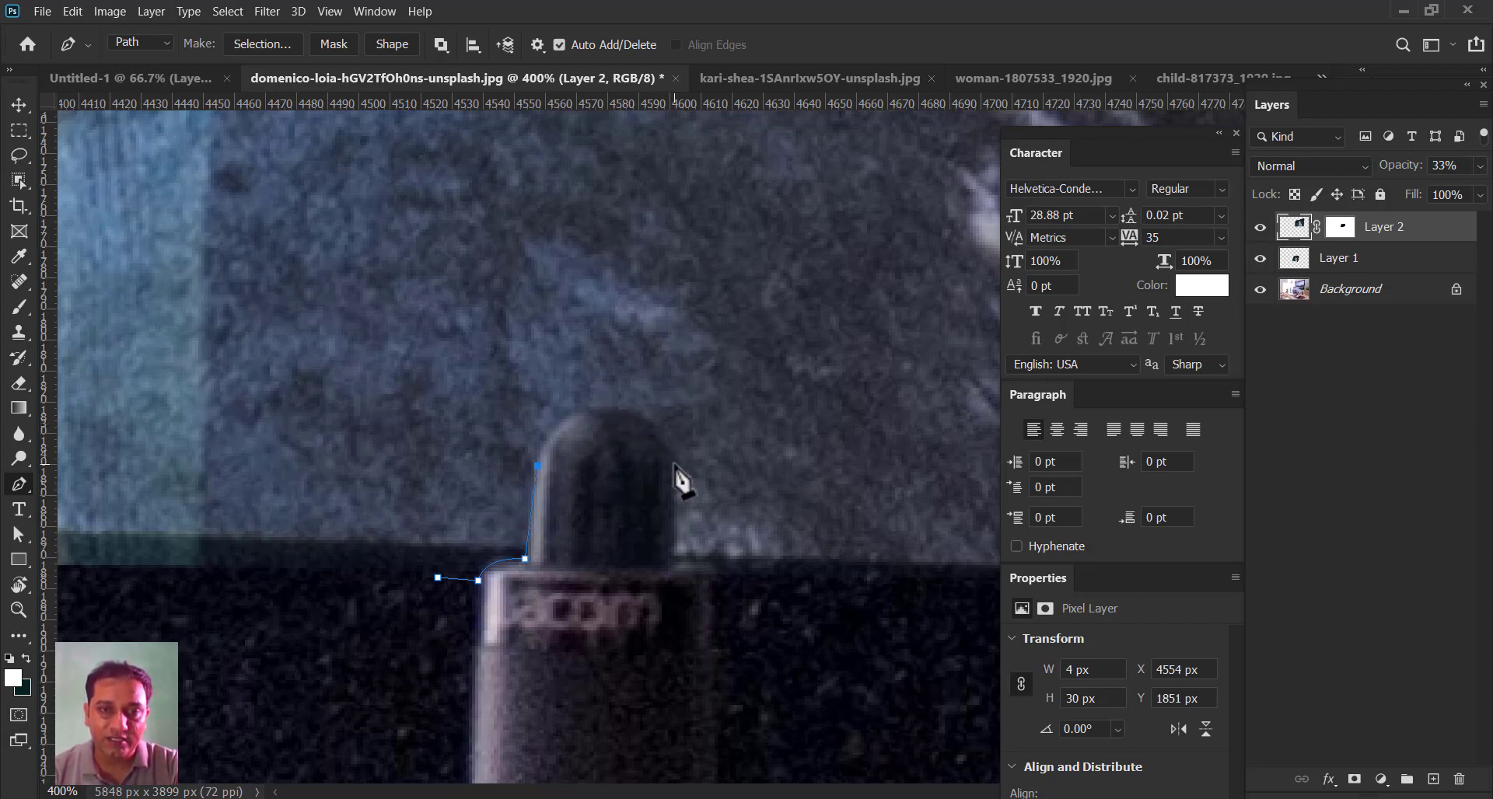
- Continue the path around the rounded top of the stylus tip and down its right side to the shoulder
{"action": "left_click_drag", "start_coordinate": [677, 460], "coordinate": [759, 578]}
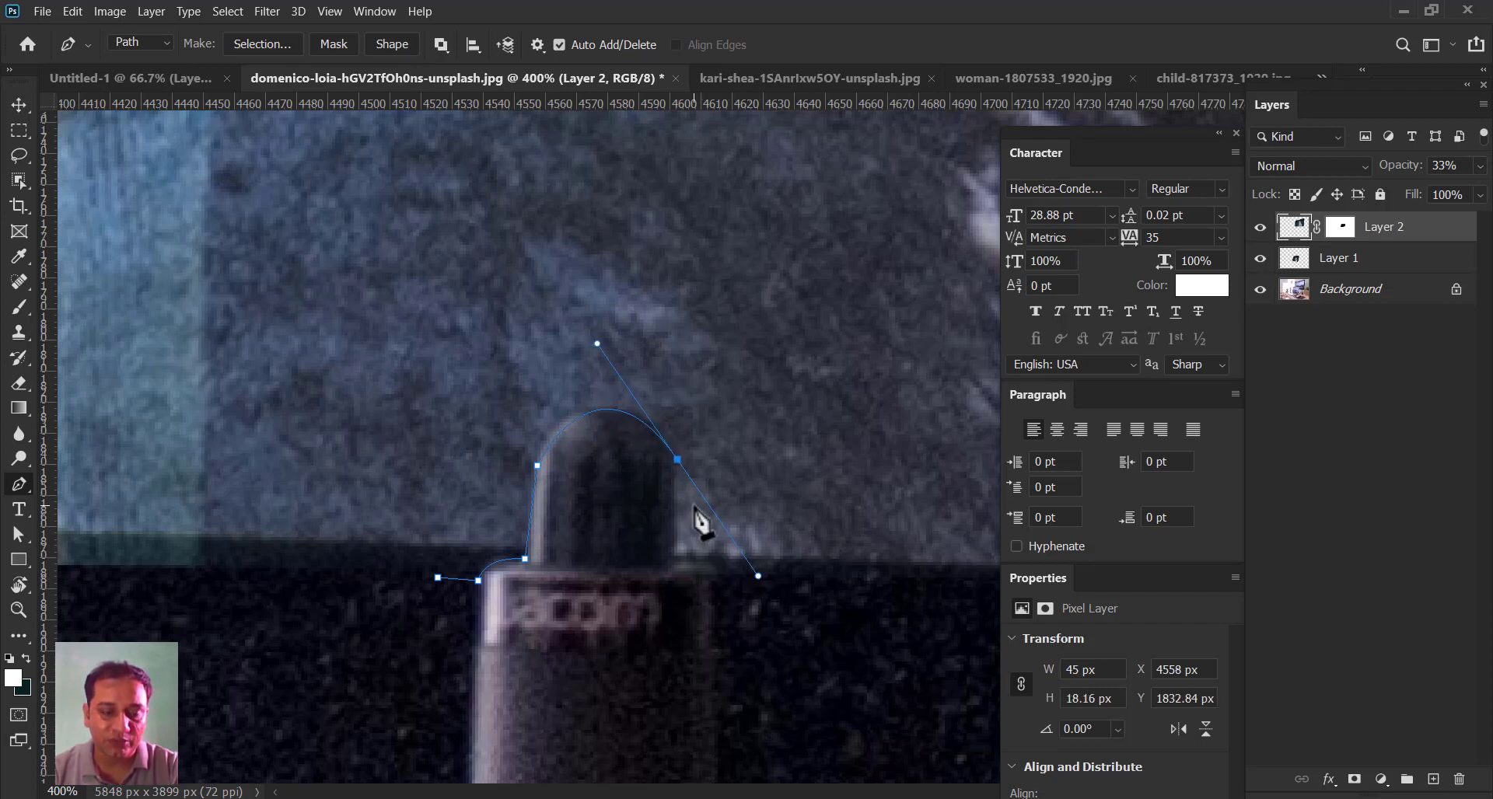
{"action": "key", "text": "ctrl+z"}
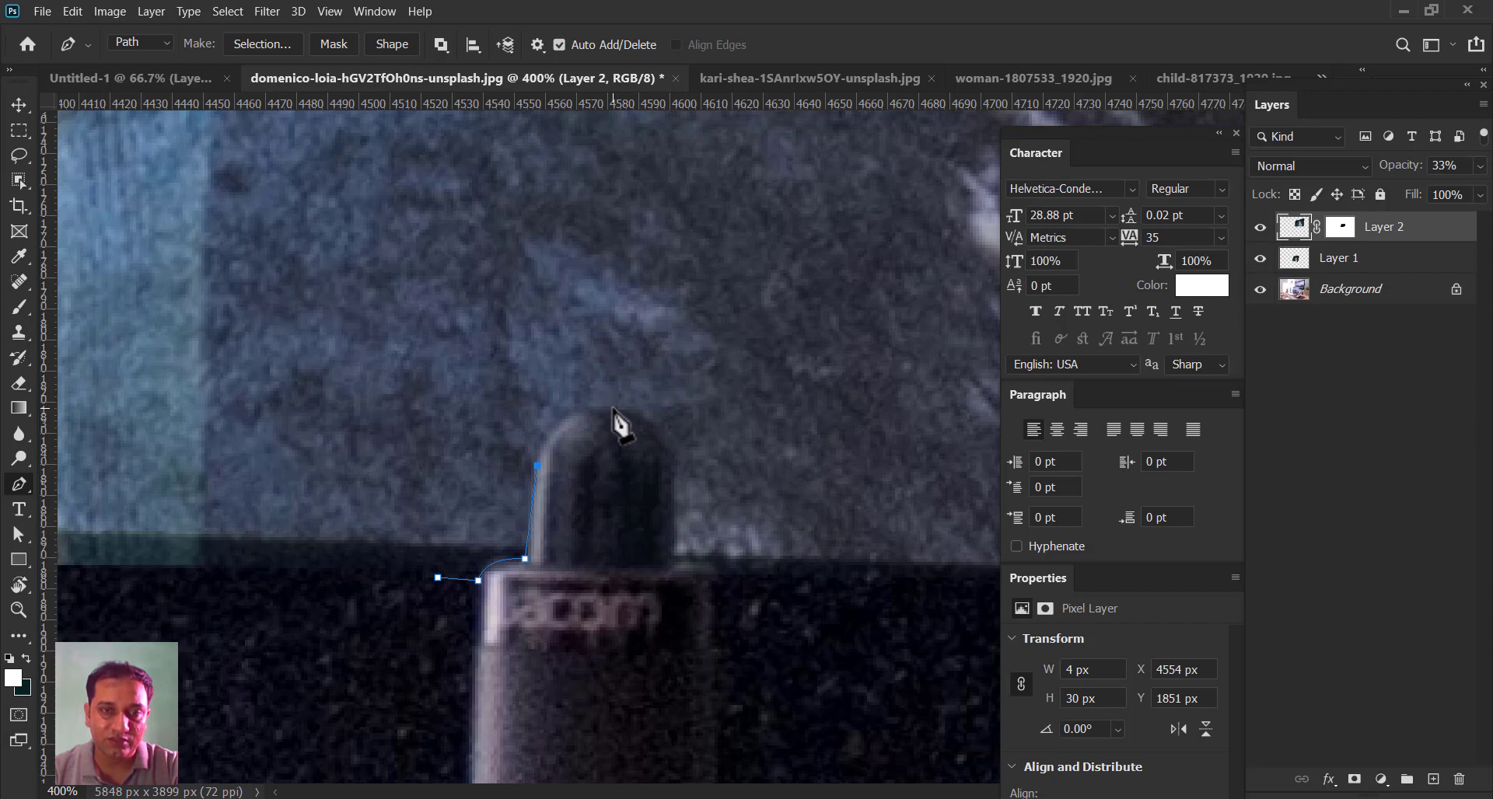
{"action": "left_click_drag", "start_coordinate": [613, 406], "coordinate": [674, 408]}
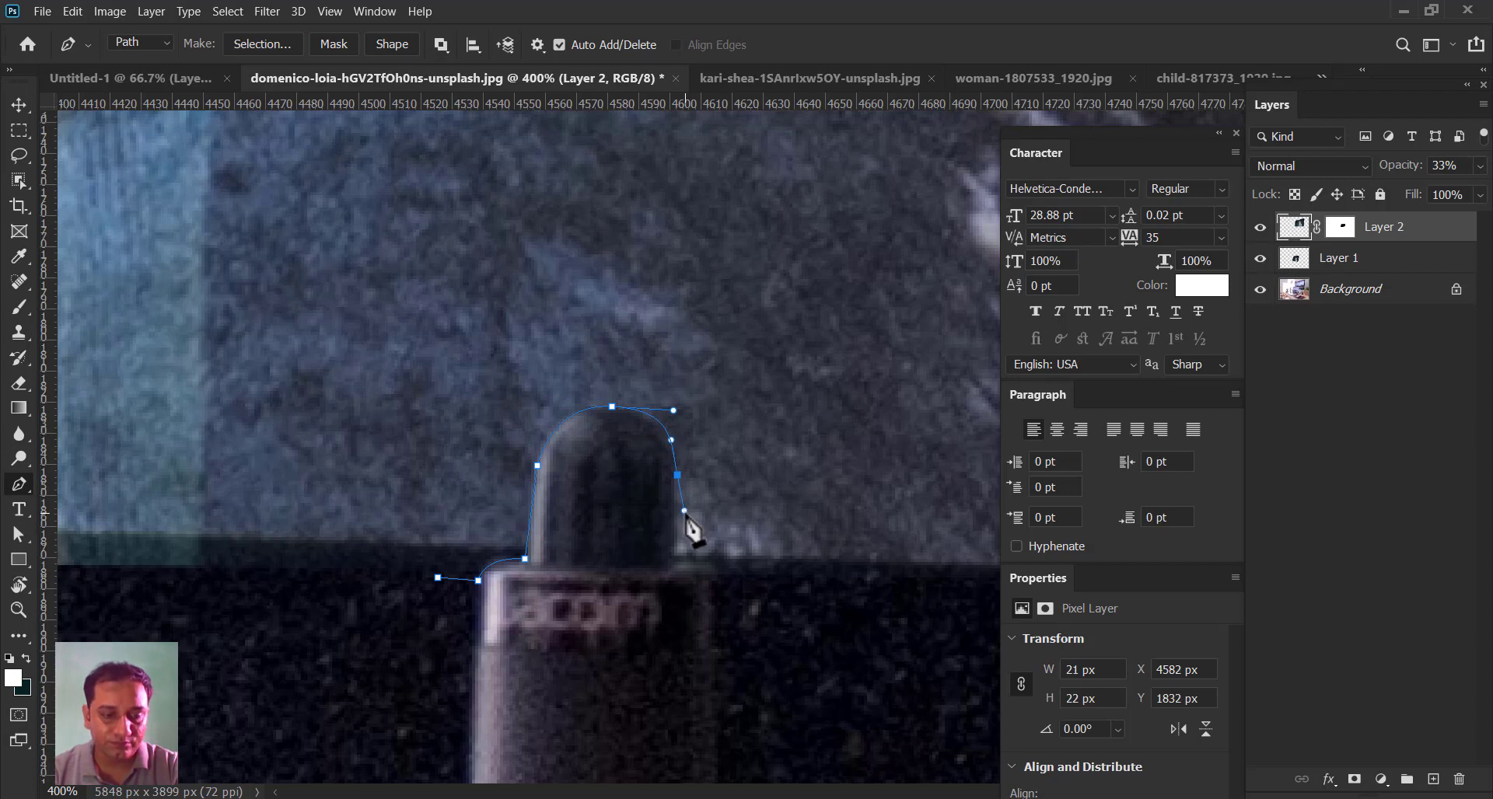
{"action": "key", "text": "ctrl+z"}
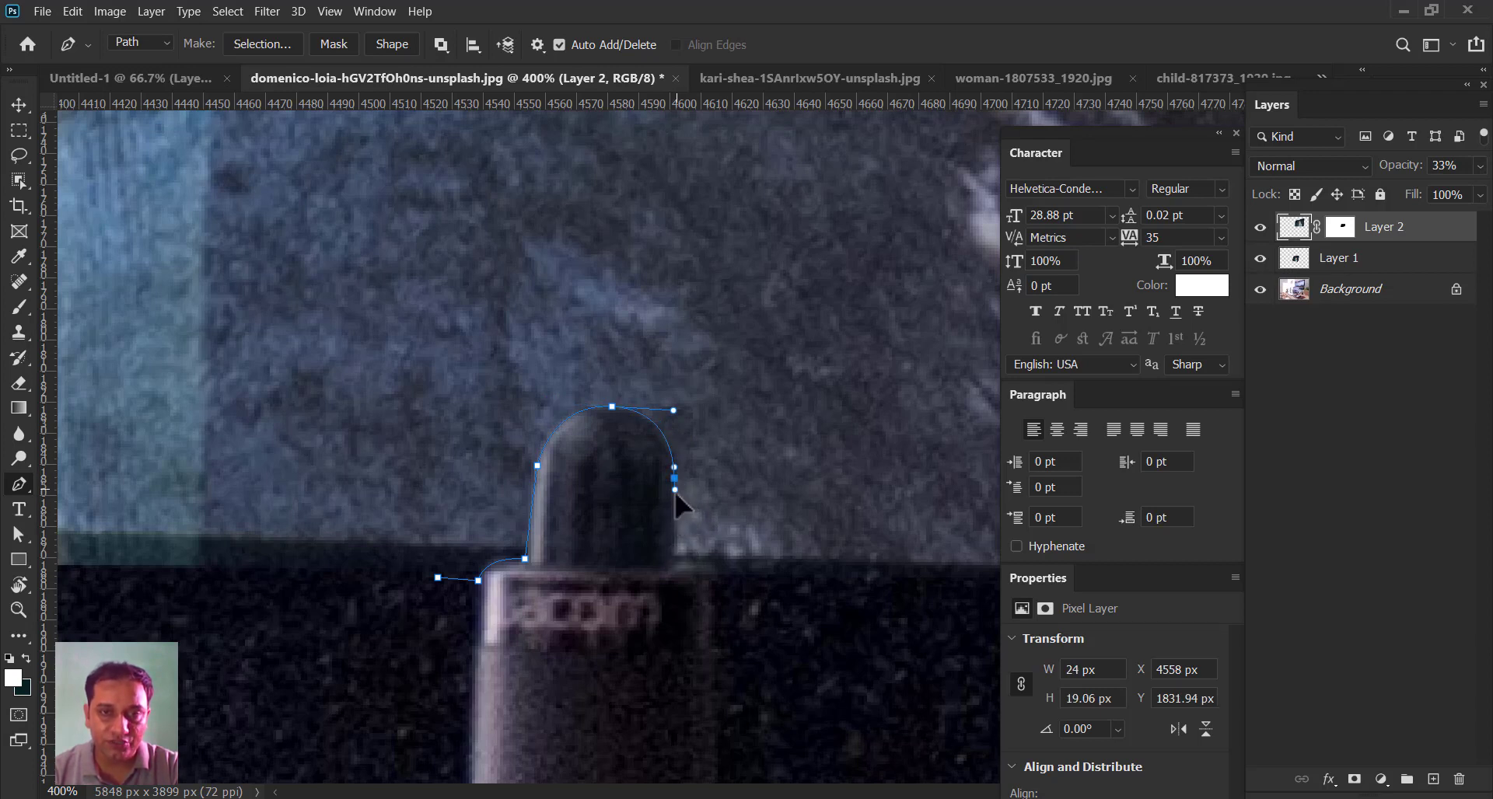
{"action": "left_click", "coordinate": [673, 556]}
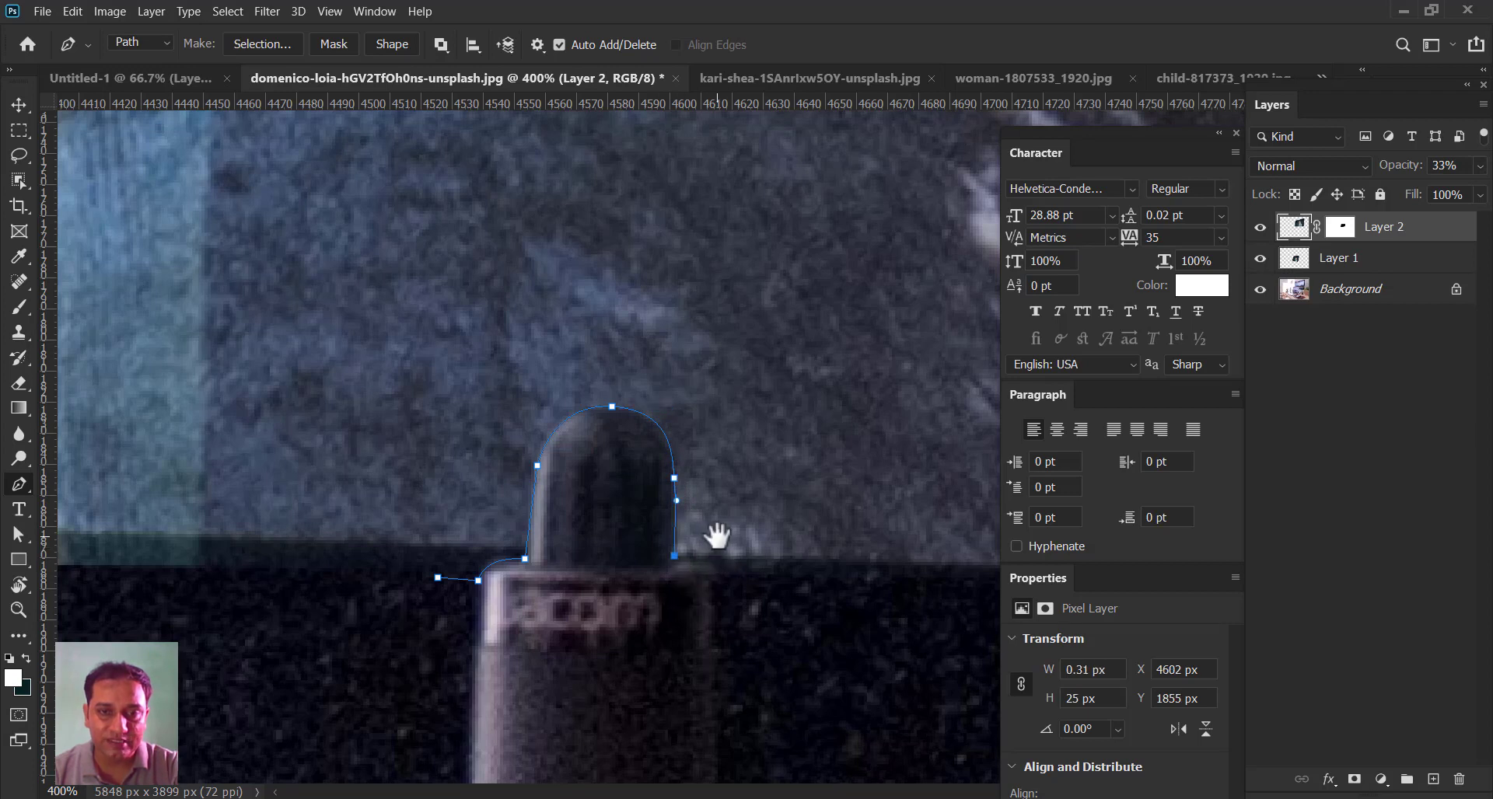
- Curve the path over the stylus's right shoulder and close it across the body below the brand lettering
{"action": "left_click_drag", "start_coordinate": [716, 533], "coordinate": [671, 545]}
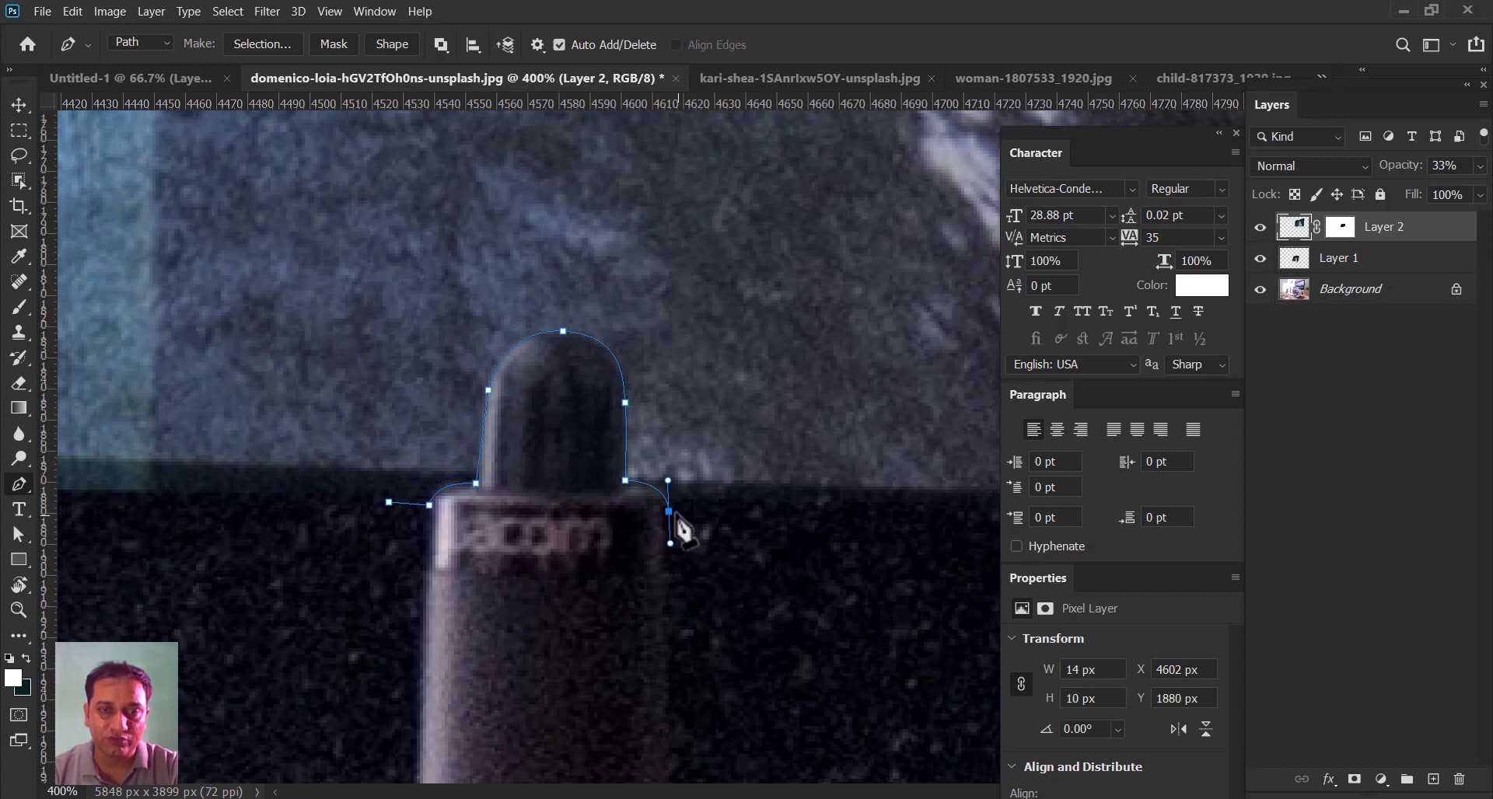
{"action": "left_click", "coordinate": [678, 592]}
{"action": "left_click", "coordinate": [407, 592]}
{"action": "left_click", "coordinate": [389, 502]}
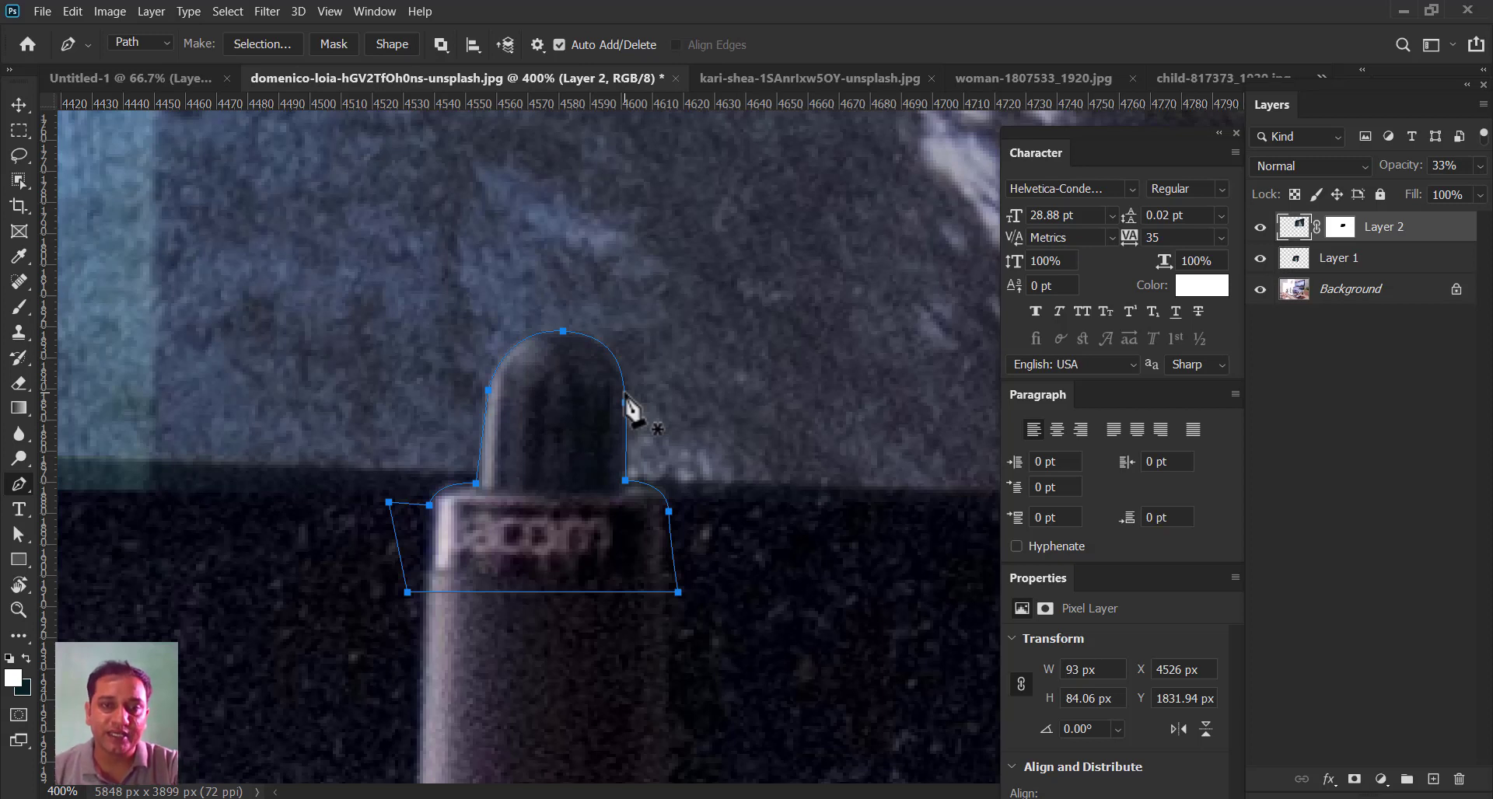
- Convert the stylus path into a new anti-aliased selection with a feather radius of 0 pixels
{"action": "right_click", "coordinate": [603, 400]}
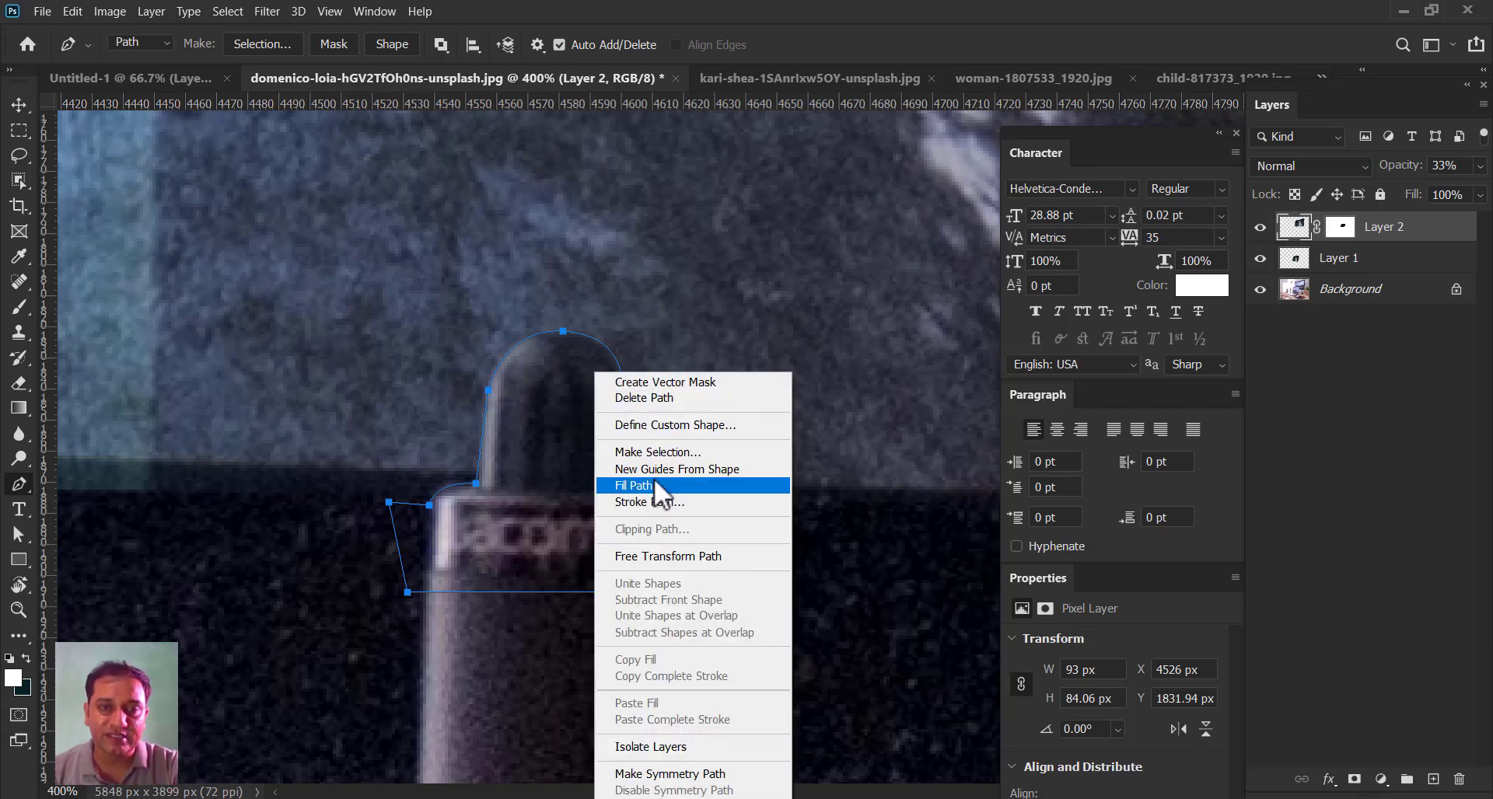
{"action": "left_click", "coordinate": [660, 455]}
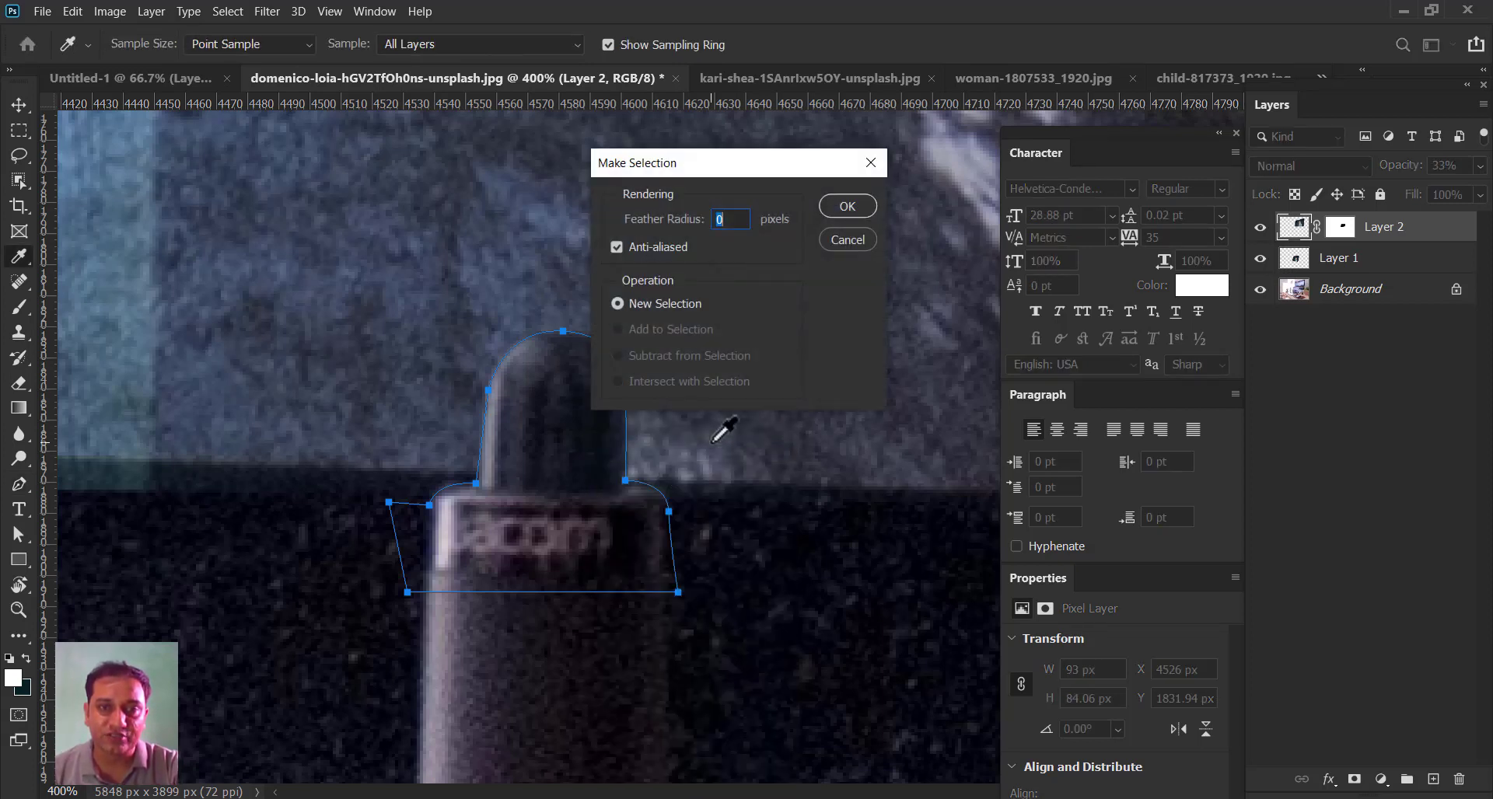
{"action": "left_click", "coordinate": [846, 206]}
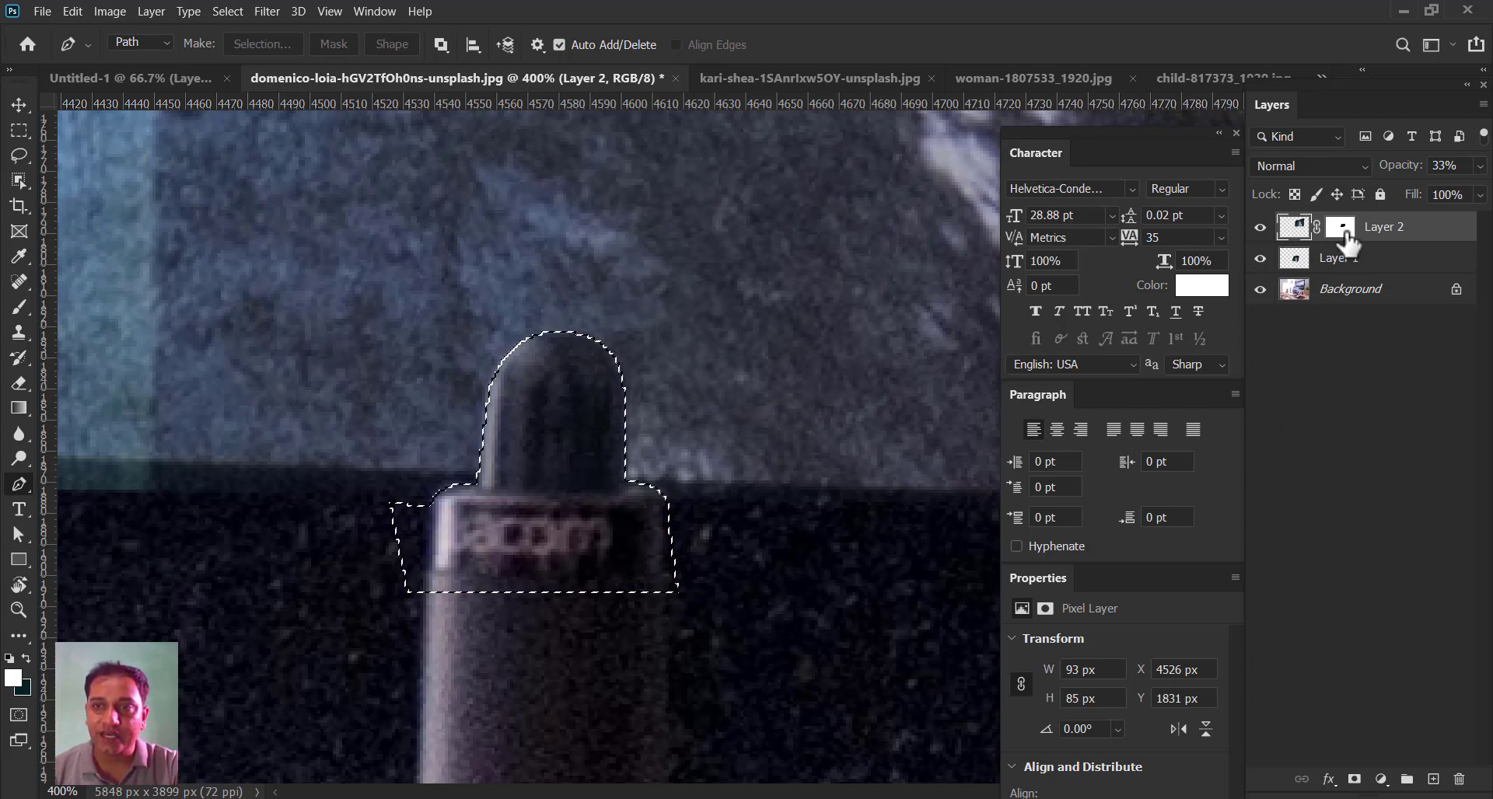
- Set Layer 2's opacity to 100% with its image content active
{"action": "left_click", "coordinate": [1344, 233]}
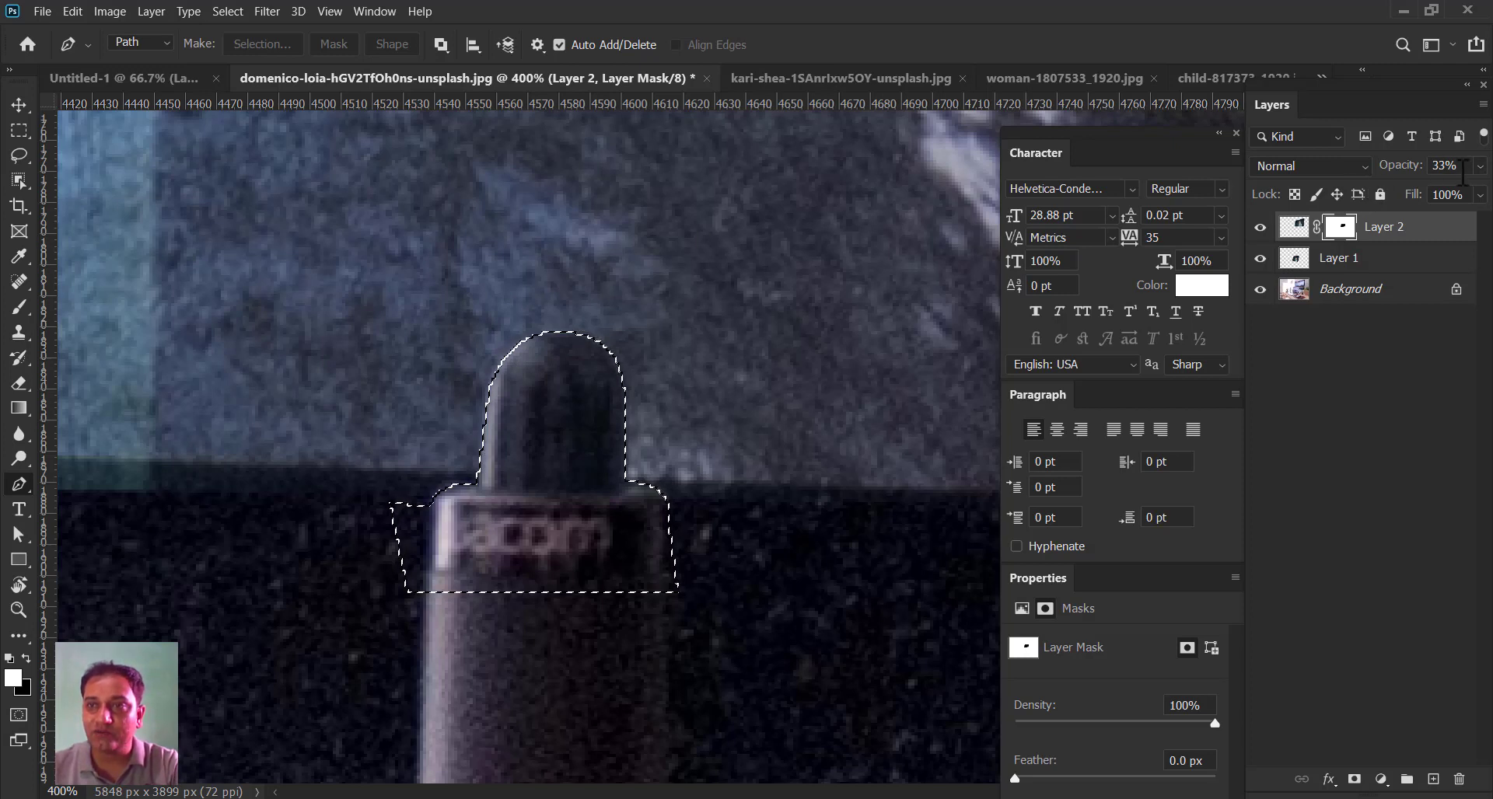
{"action": "left_click", "coordinate": [1294, 227]}
{"action": "left_click", "coordinate": [1480, 166]}
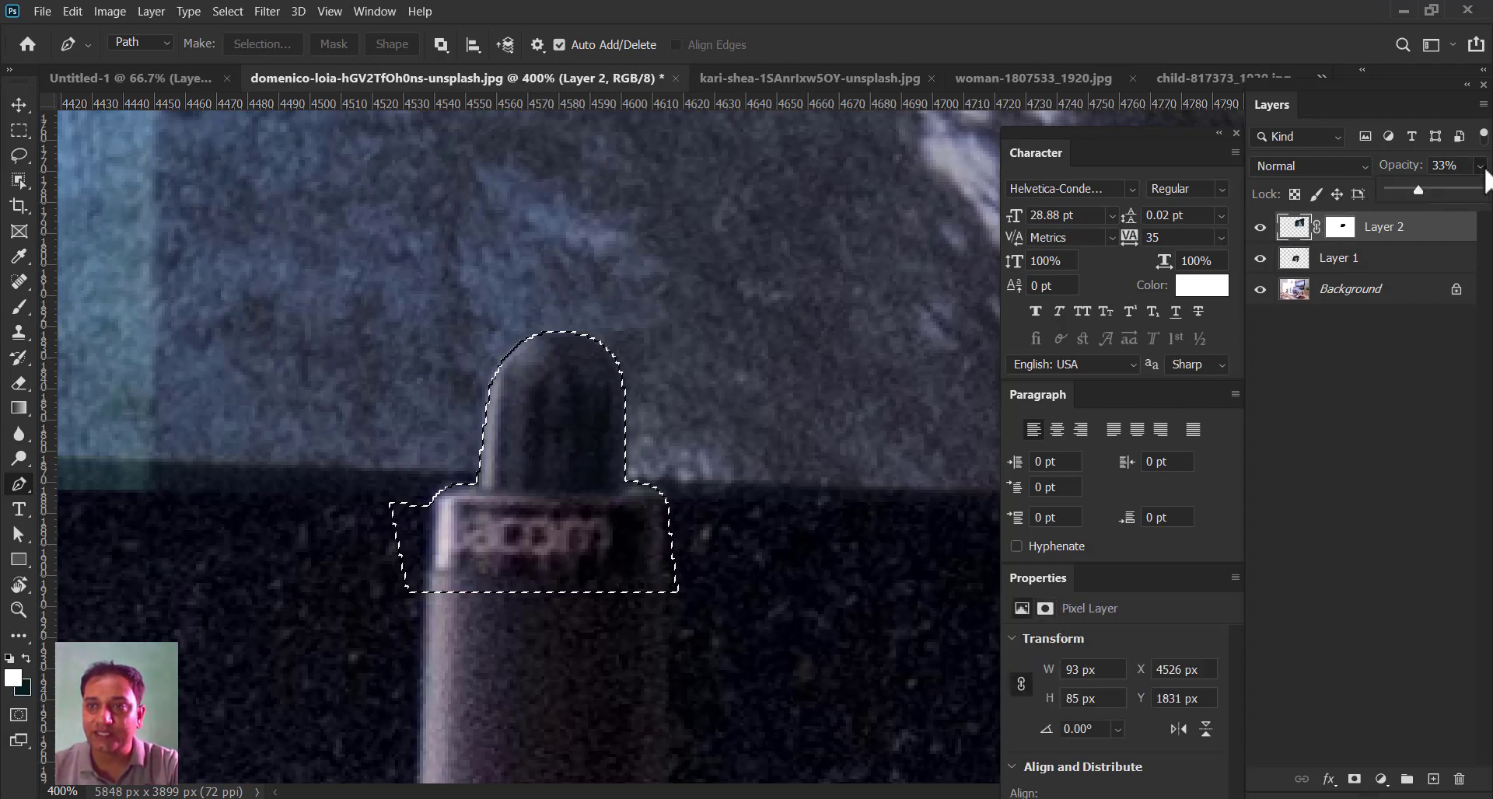
{"action": "left_click_drag", "start_coordinate": [1487, 180], "coordinate": [1456, 208]}
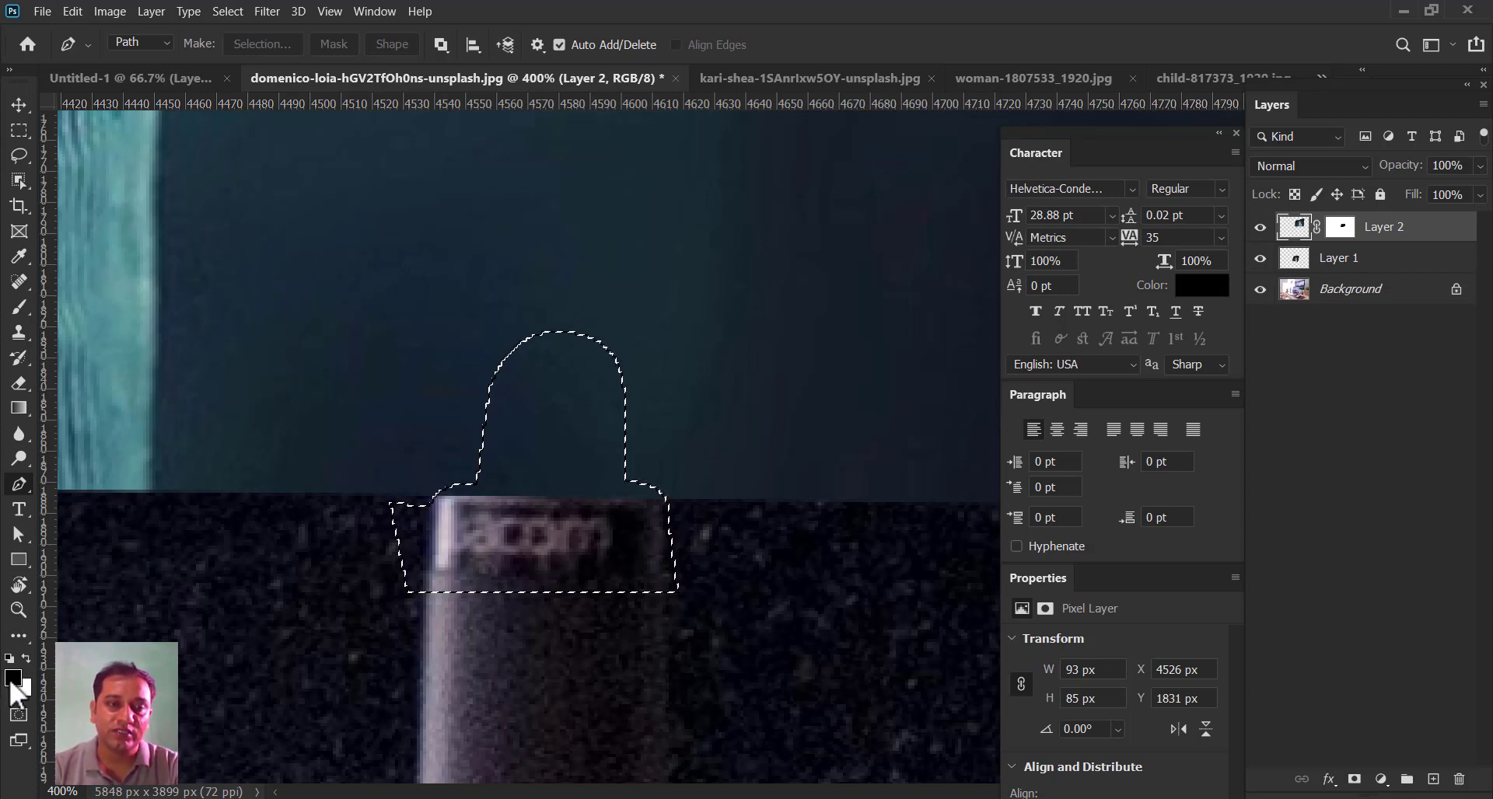
- Set the foreground color to red
{"action": "left_click", "coordinate": [13, 680]}
{"action": "left_click", "coordinate": [778, 470]}
{"action": "left_click", "coordinate": [958, 459]}
{"action": "key", "text": "p"}
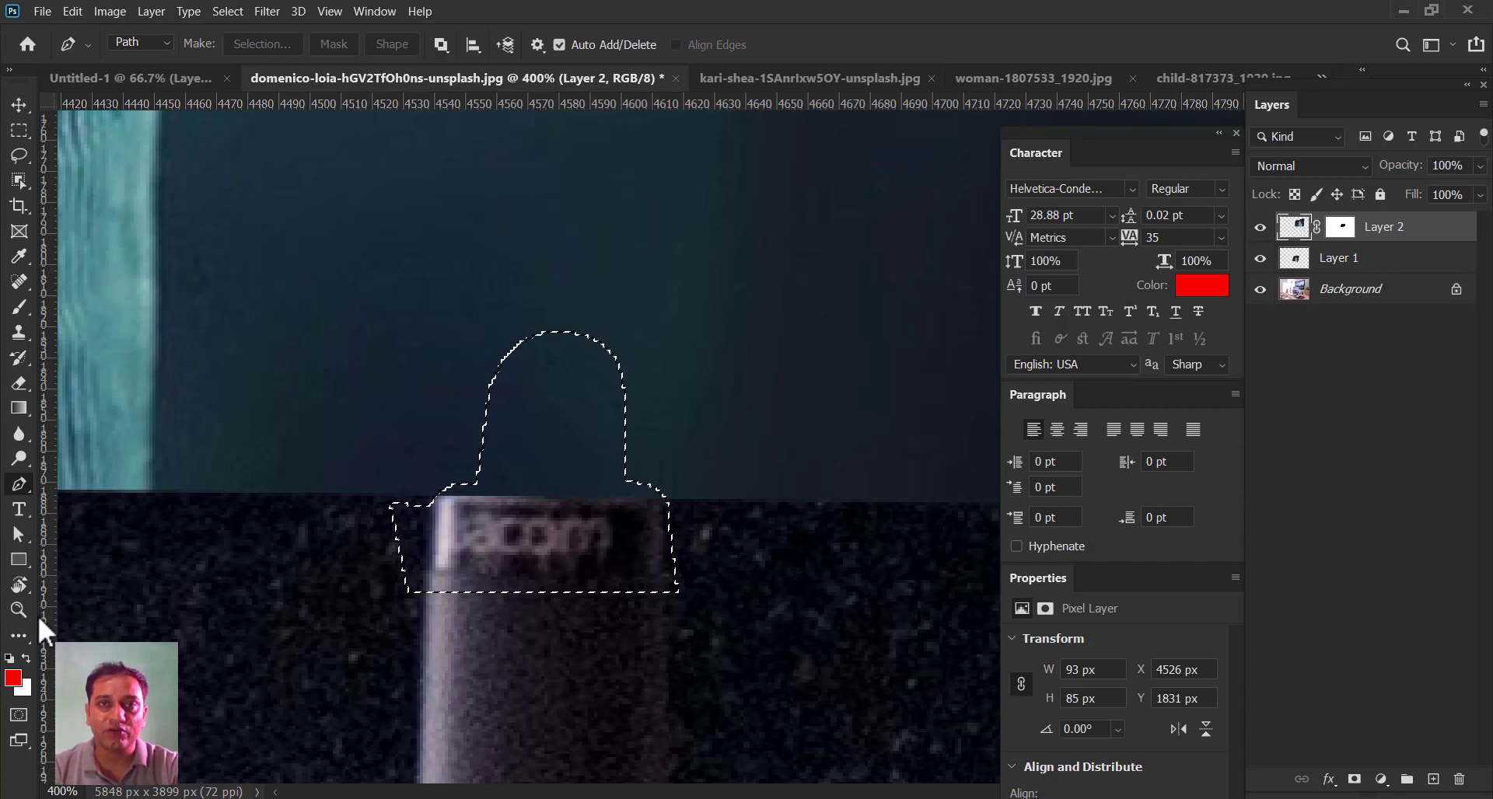
- Reset the foreground and background colors to their defaults and swap them to a white foreground and black background
{"action": "key", "text": "d"}
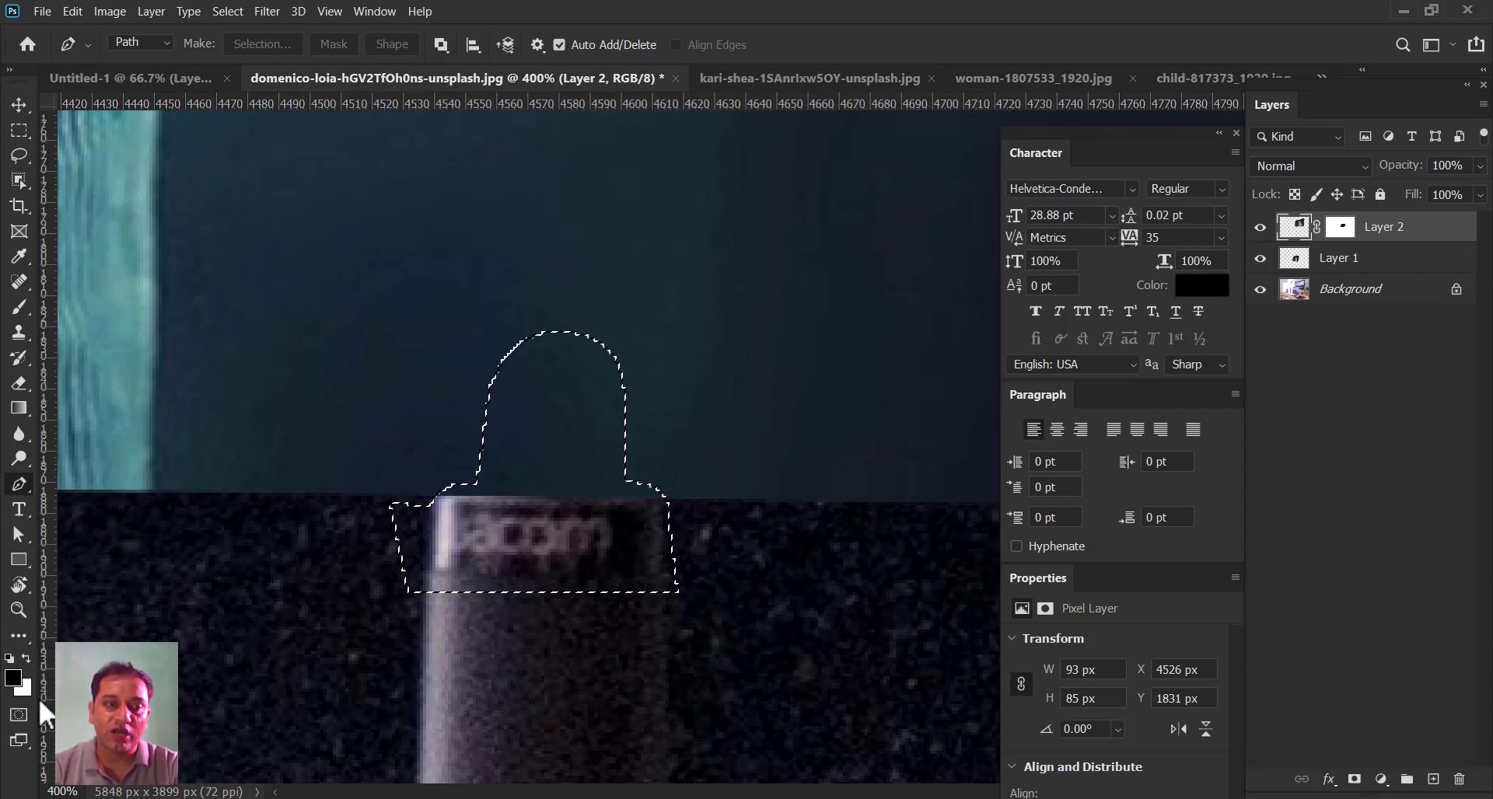
{"action": "left_click", "coordinate": [28, 655]}
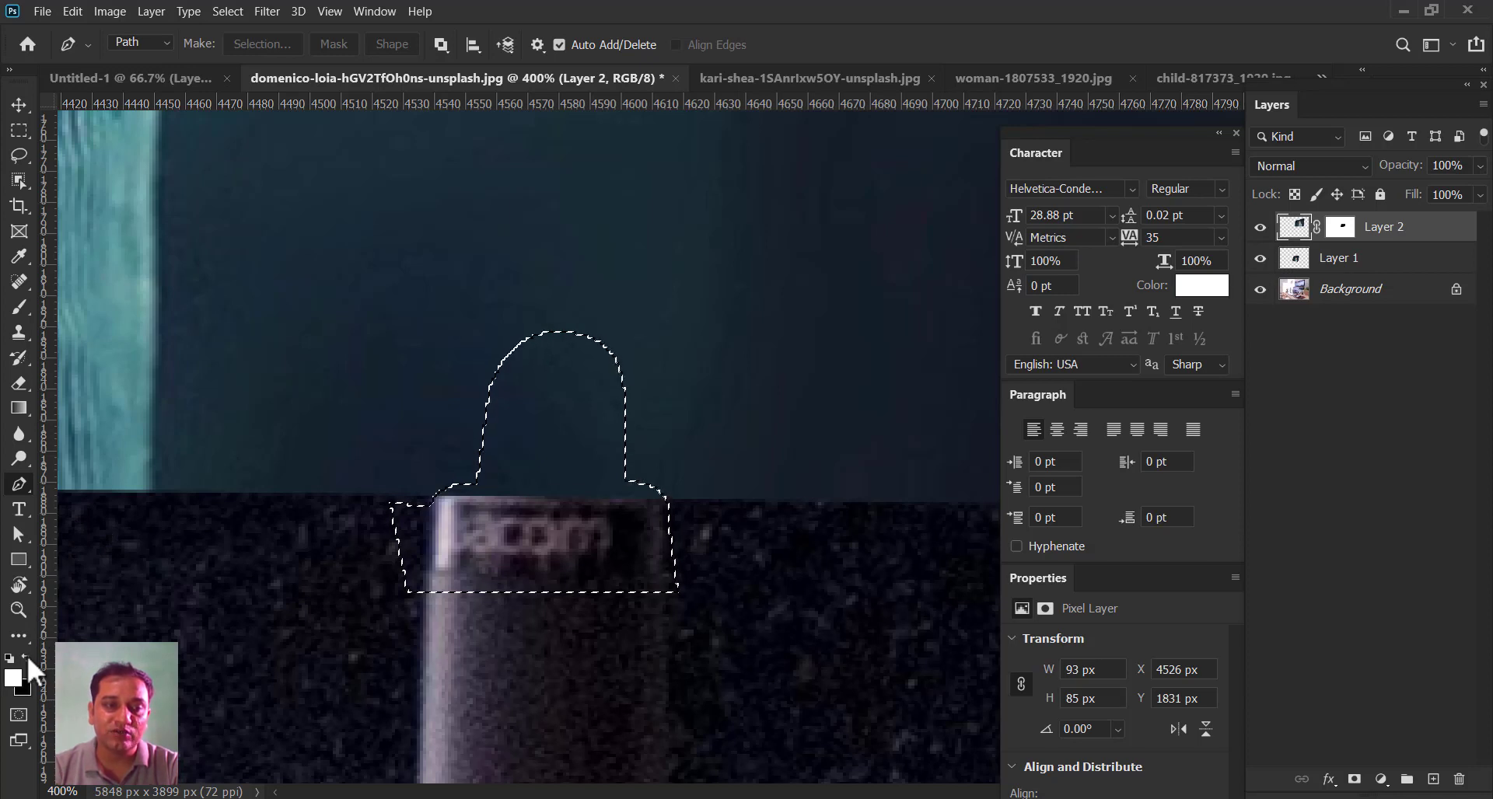
{"action": "left_click", "coordinate": [26, 655]}
{"action": "left_click", "coordinate": [27, 656]}
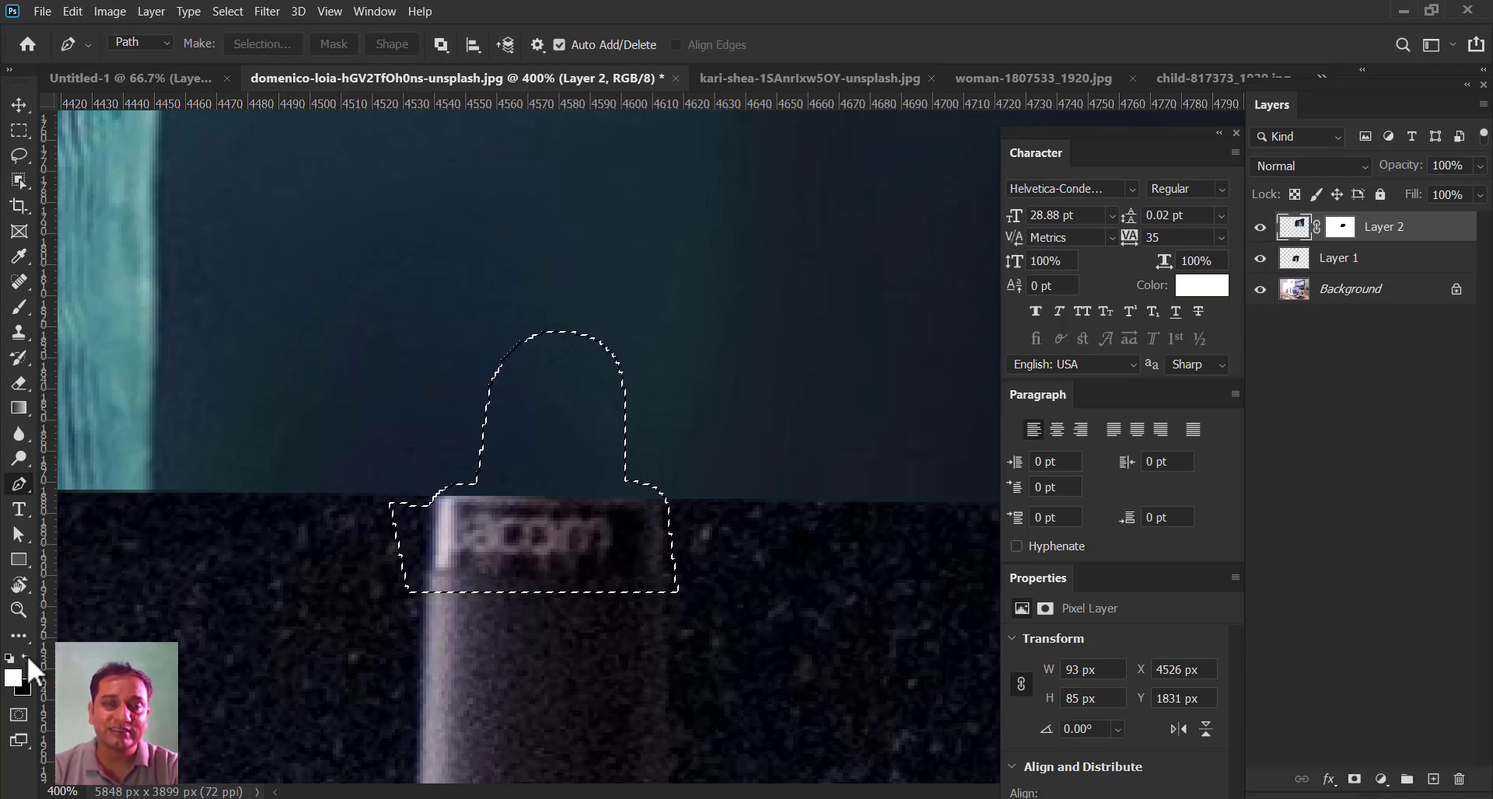
{"action": "left_click", "coordinate": [25, 652]}
{"action": "left_click", "coordinate": [25, 652]}
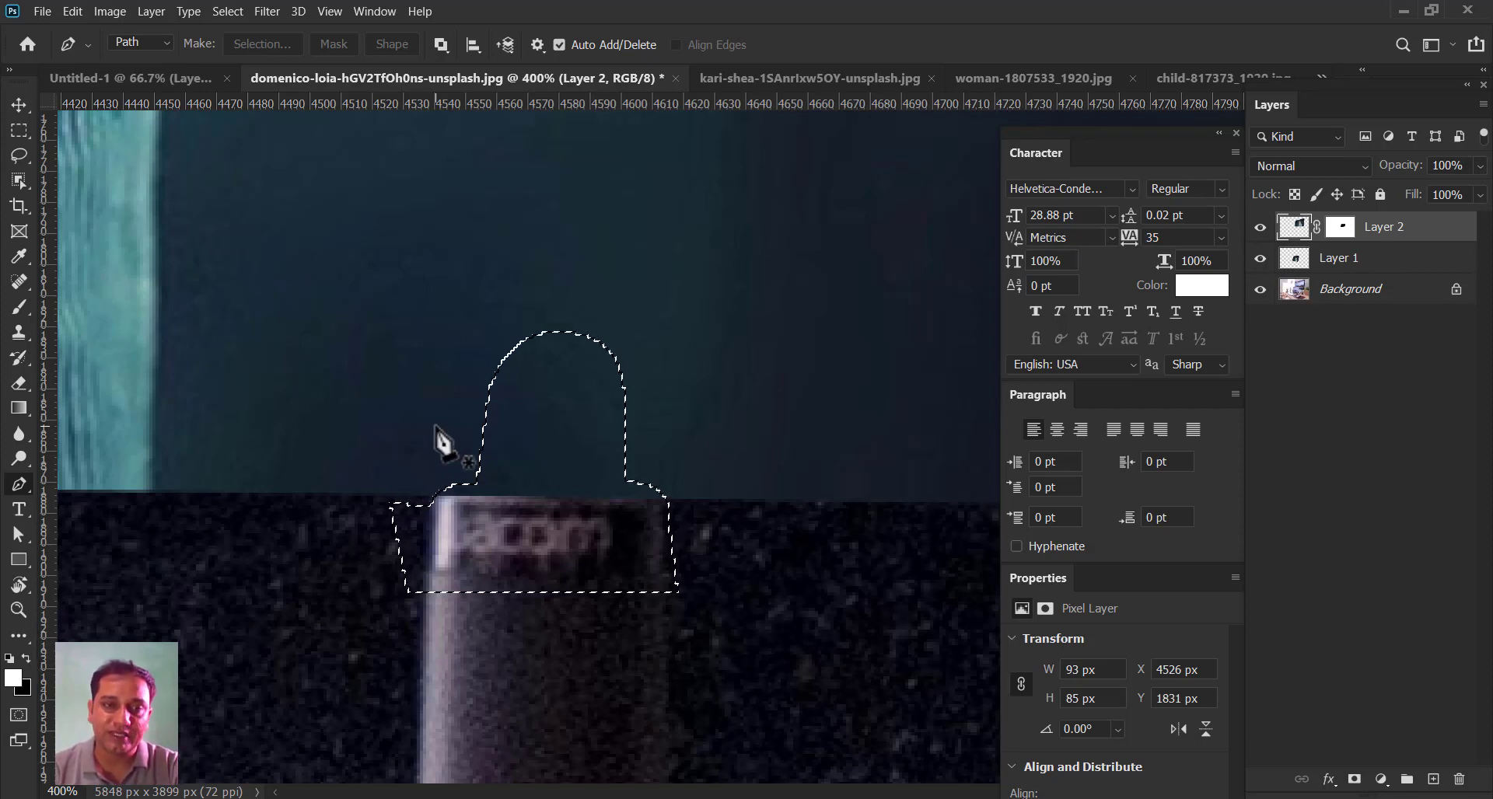
- Try filling the stylus selection with the black background color on Layer 2's image content, and undo the fill
{"action": "key", "text": "ctrl+BackSpace"}
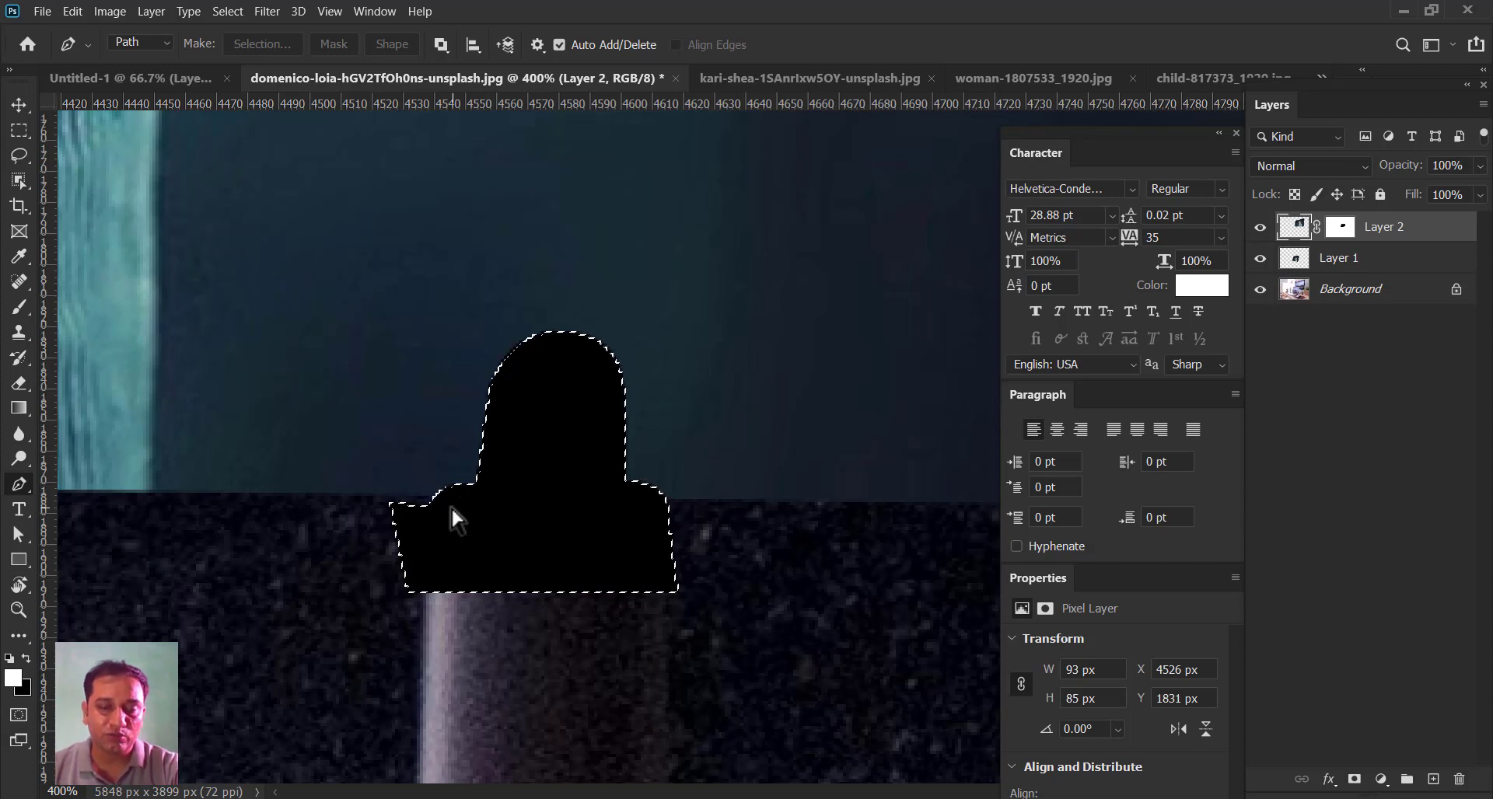
{"action": "key", "text": "ctrl+z"}
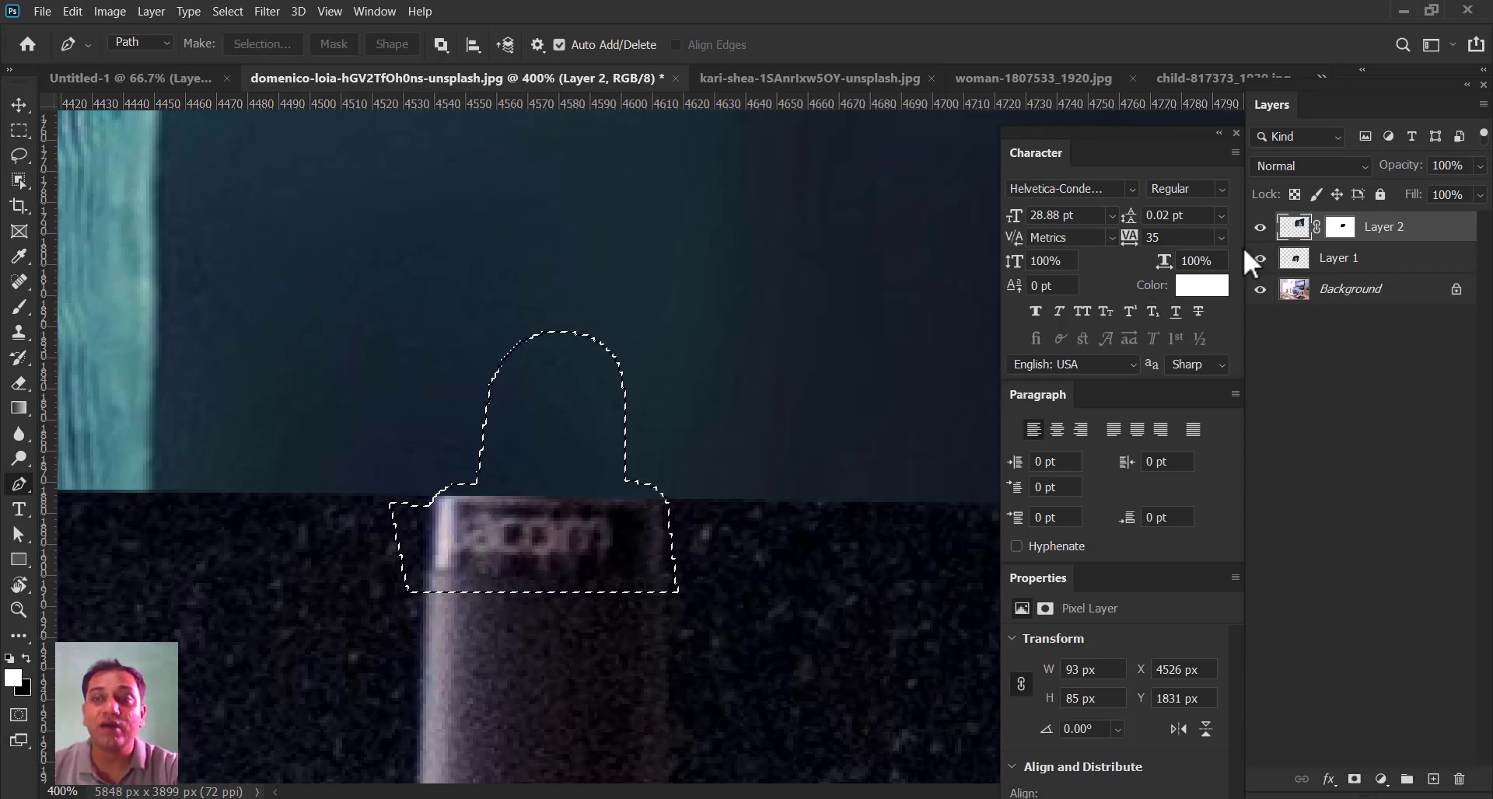
{"action": "left_click", "coordinate": [1341, 227]}
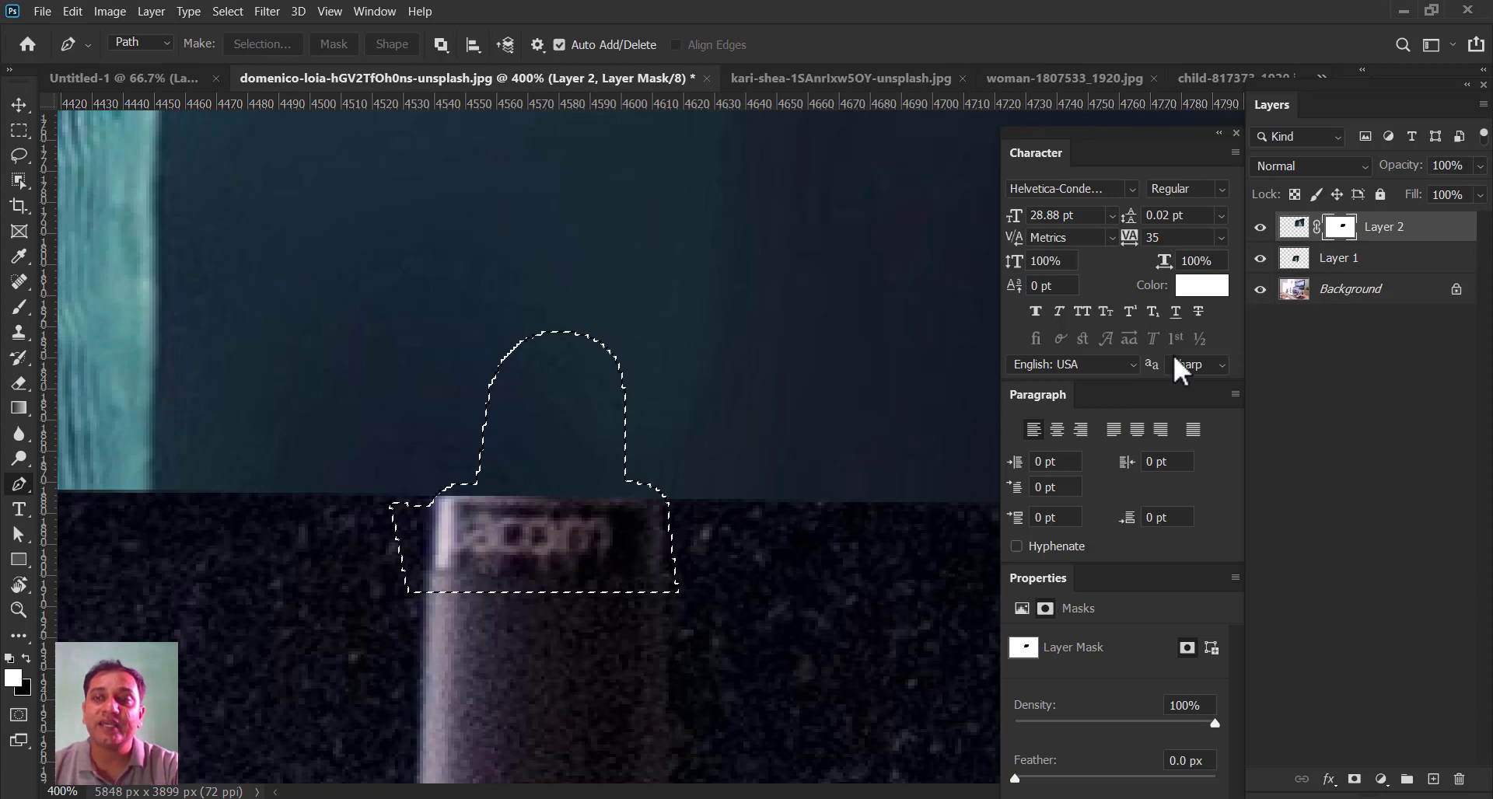
{"action": "left_click", "coordinate": [1297, 227]}
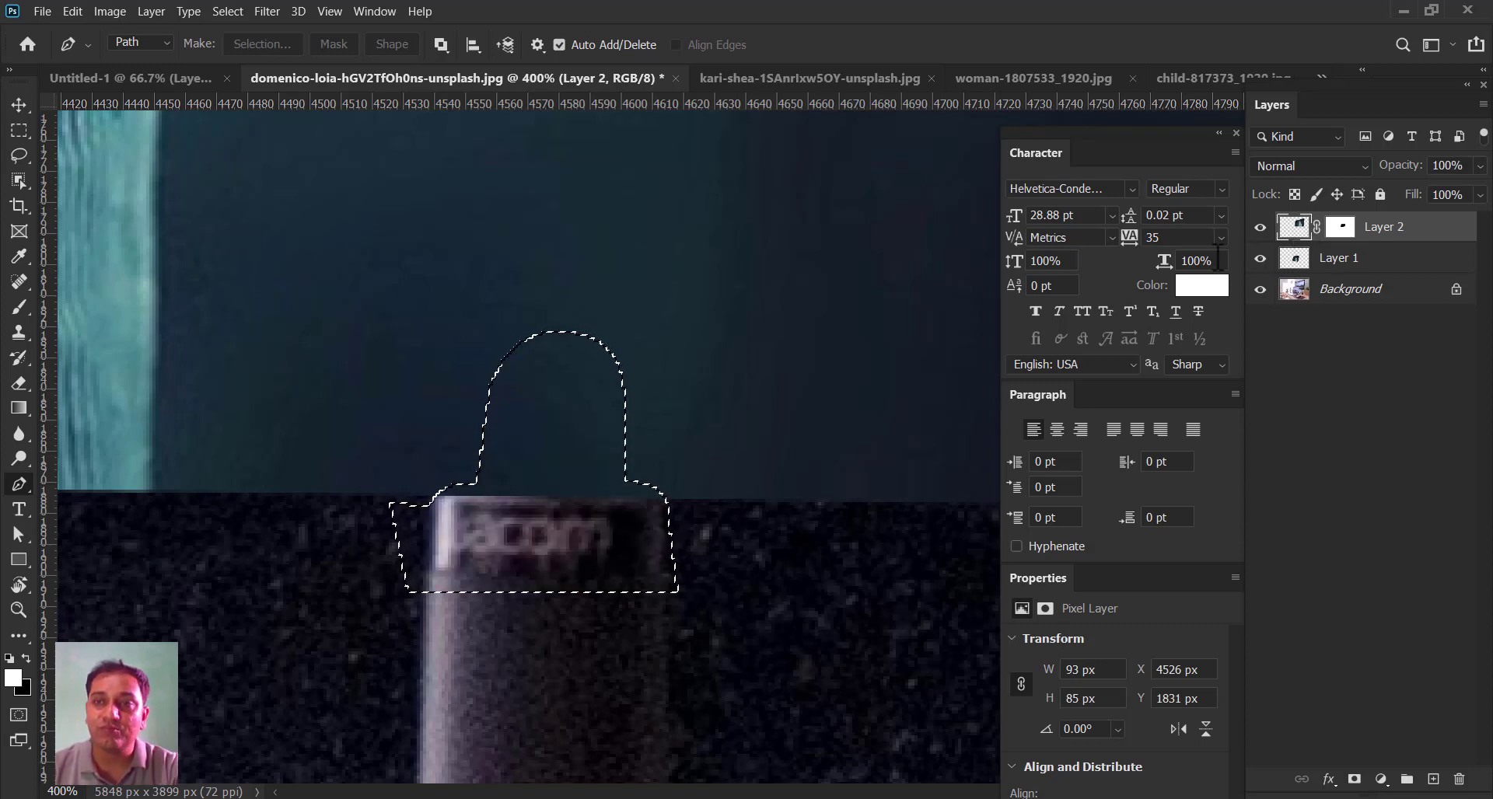
- Fill the stylus selection on Layer 2's mask with the black background color, and deselect
{"action": "left_click", "coordinate": [1342, 232]}
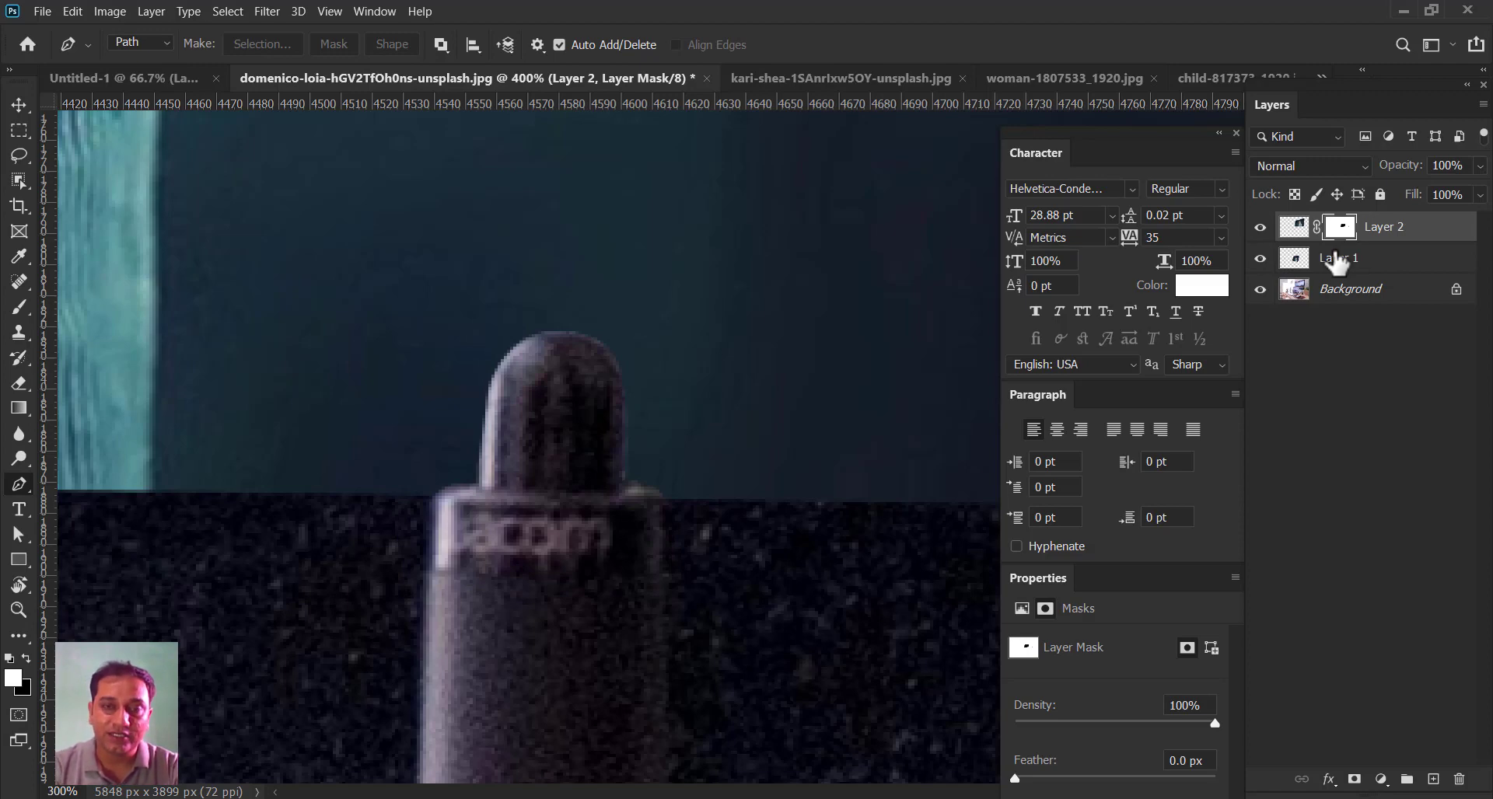
{"action": "key", "text": "ctrl+minus"}
{"action": "key", "text": "ctrl+minus"}
{"action": "key", "text": "ctrl+minus"}
{"action": "key", "text": "ctrl+minus"}
{"action": "key", "text": "ctrl+minus"}
{"action": "key", "text": "ctrl+minus"}
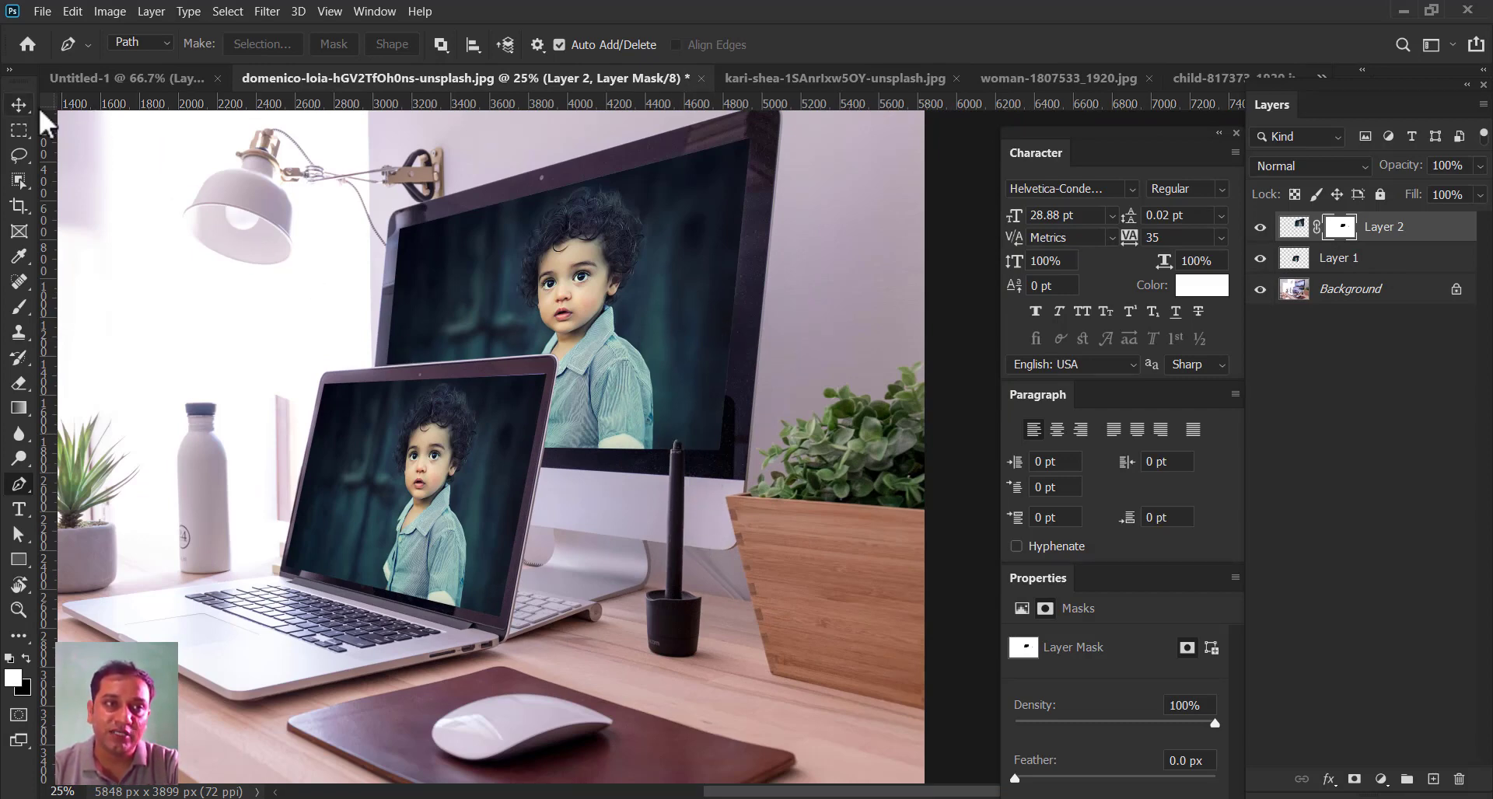
- Look over the masked child images on the laptop and monitor screens, and compare with the kari-shea laptop photo
{"action": "key", "text": "v"}
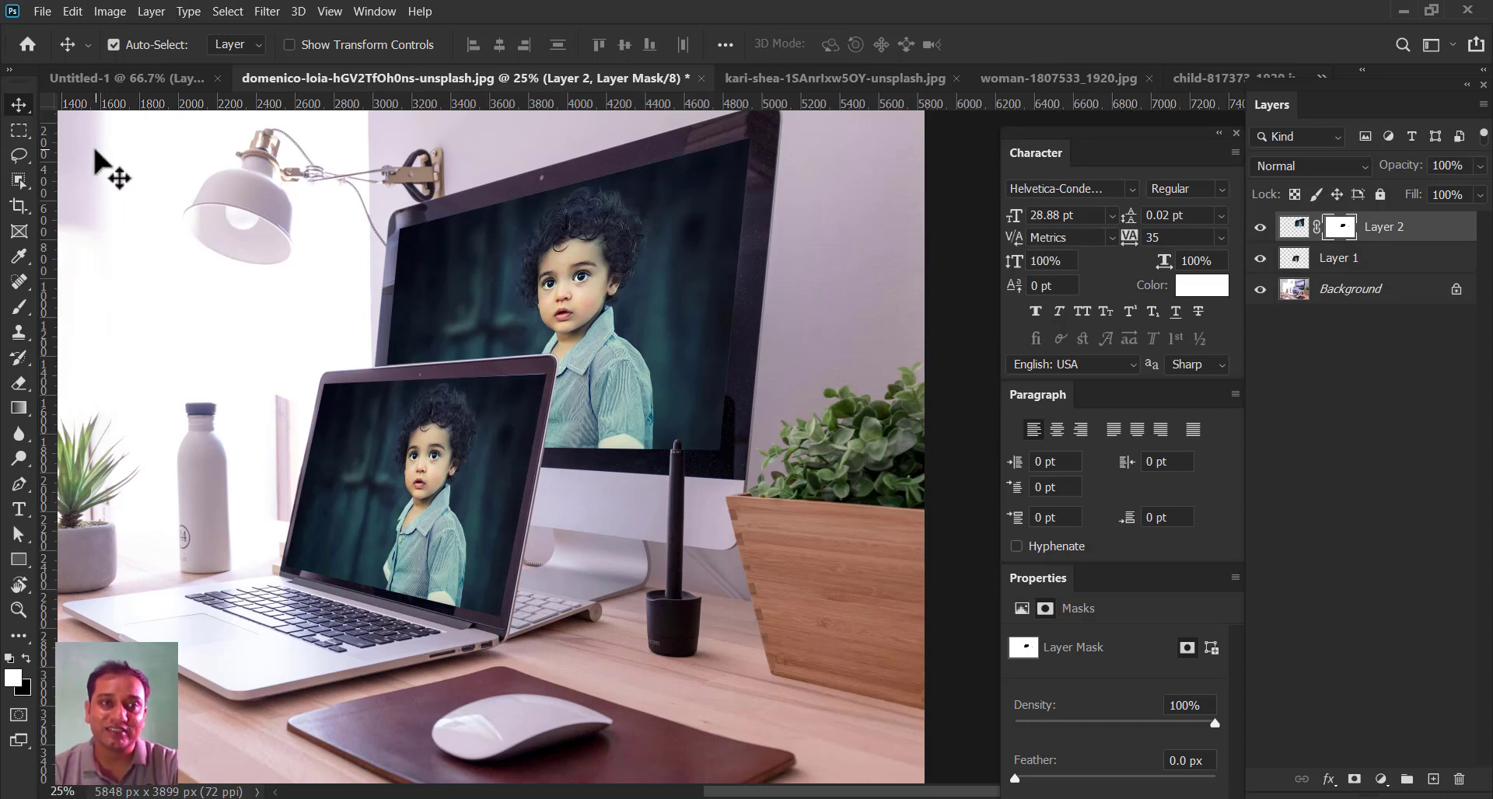
{"action": "left_click_drag", "start_coordinate": [314, 316], "coordinate": [379, 330]}
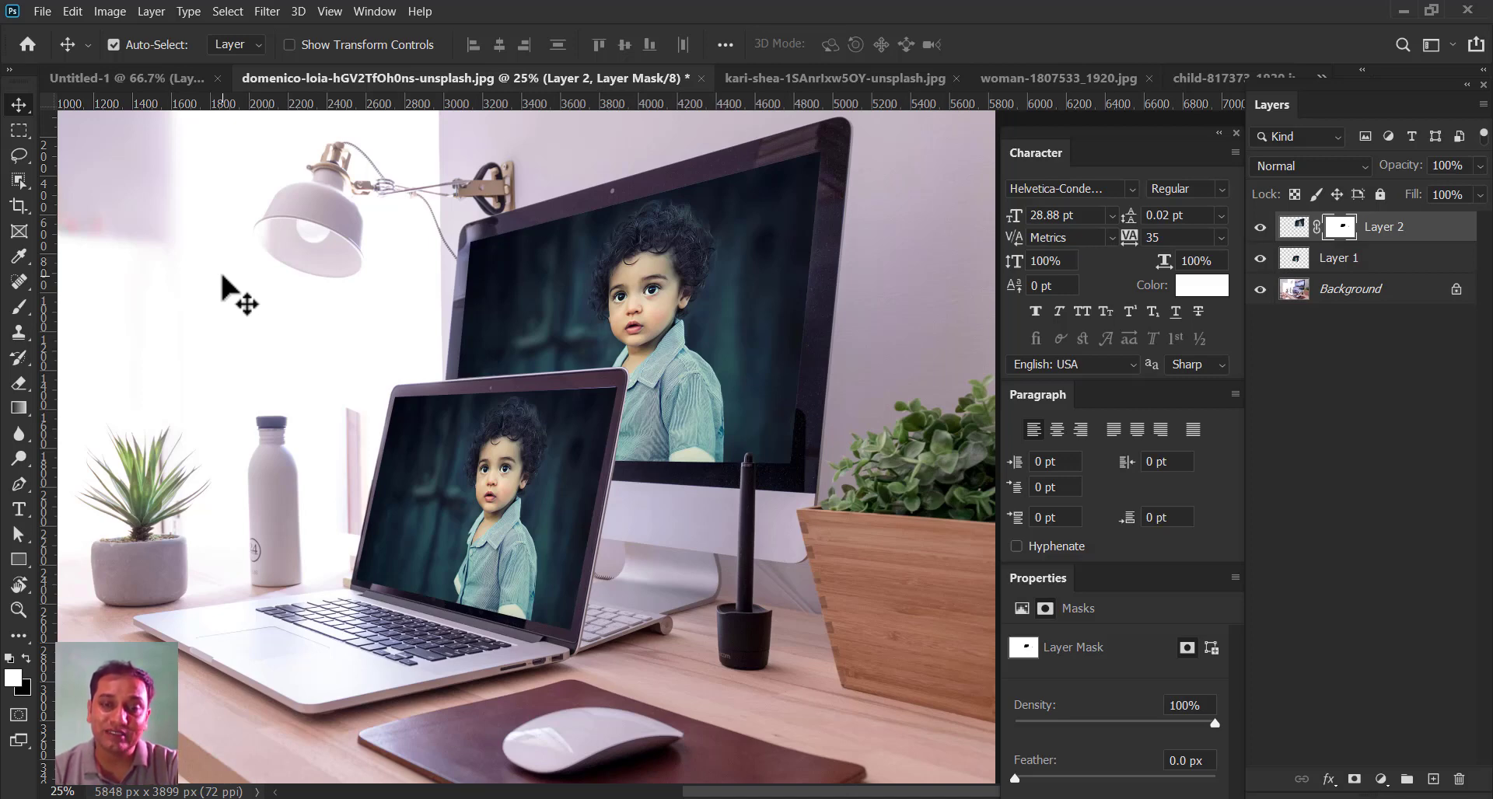
{"action": "left_click_drag", "start_coordinate": [482, 356], "coordinate": [407, 229]}
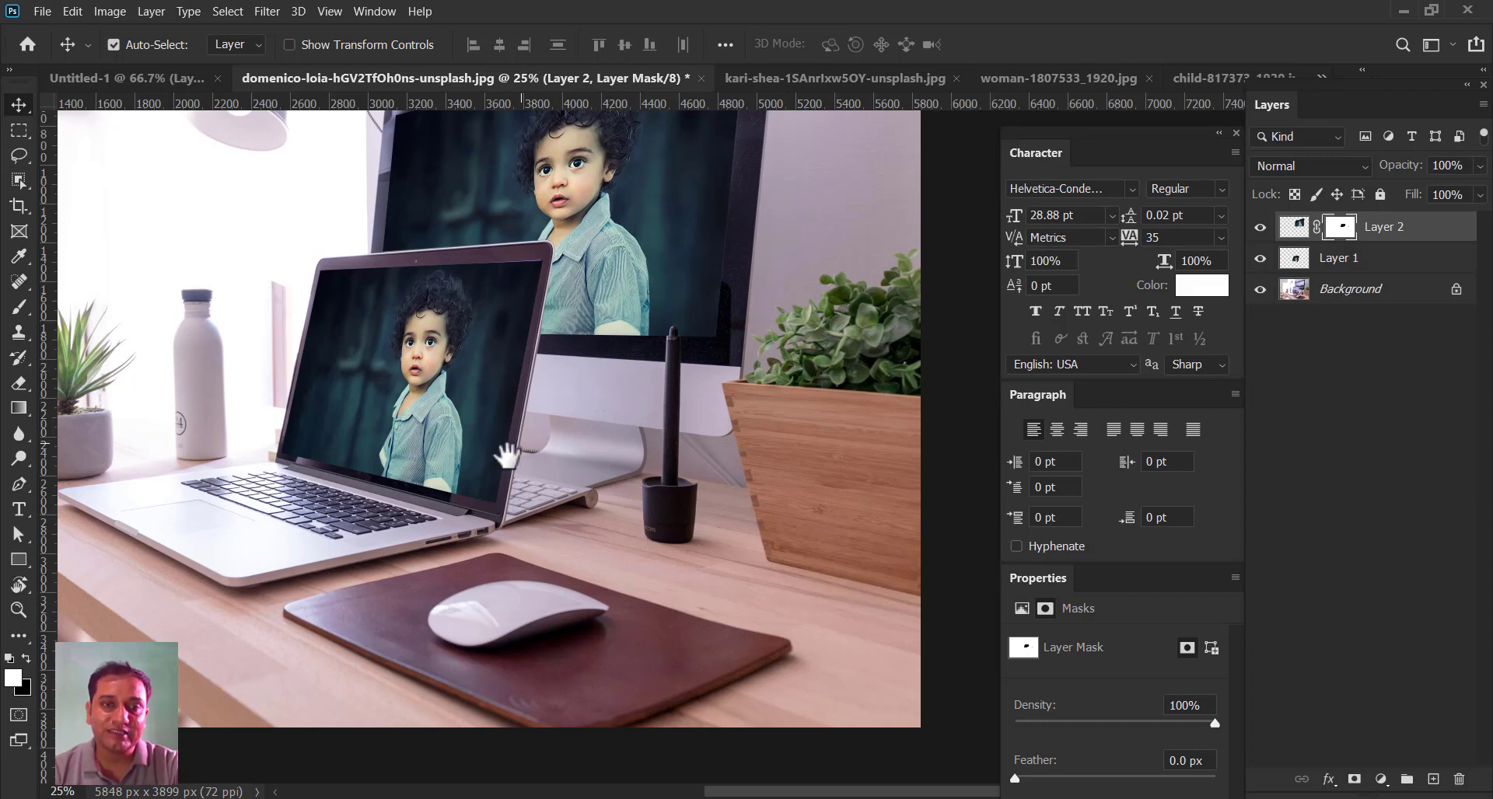
{"action": "left_click_drag", "start_coordinate": [505, 455], "coordinate": [618, 576]}
{"action": "left_click_drag", "start_coordinate": [521, 506], "coordinate": [512, 289]}
{"action": "left_click_drag", "start_coordinate": [587, 448], "coordinate": [487, 584]}
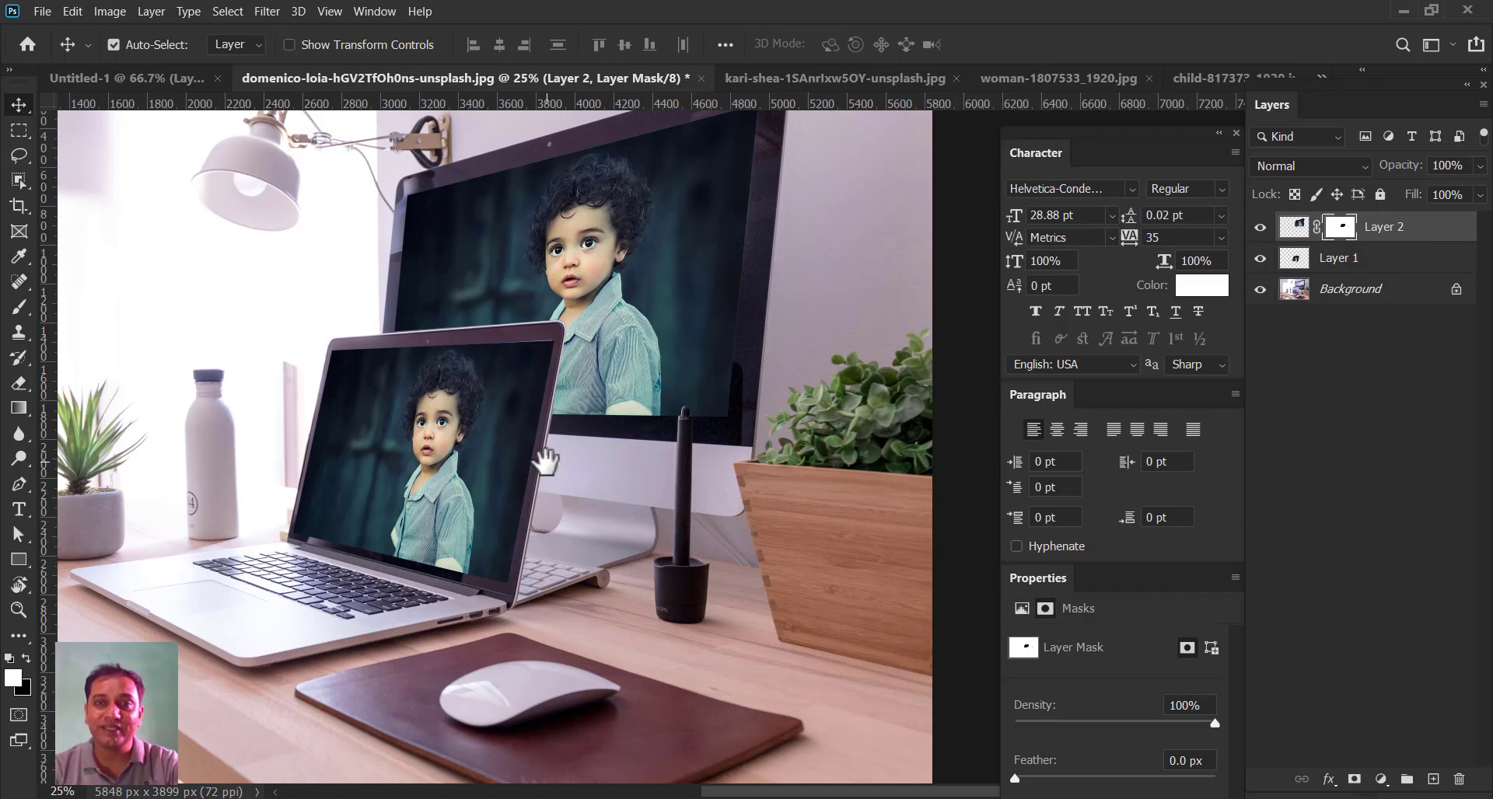
{"action": "left_click", "coordinate": [835, 78]}
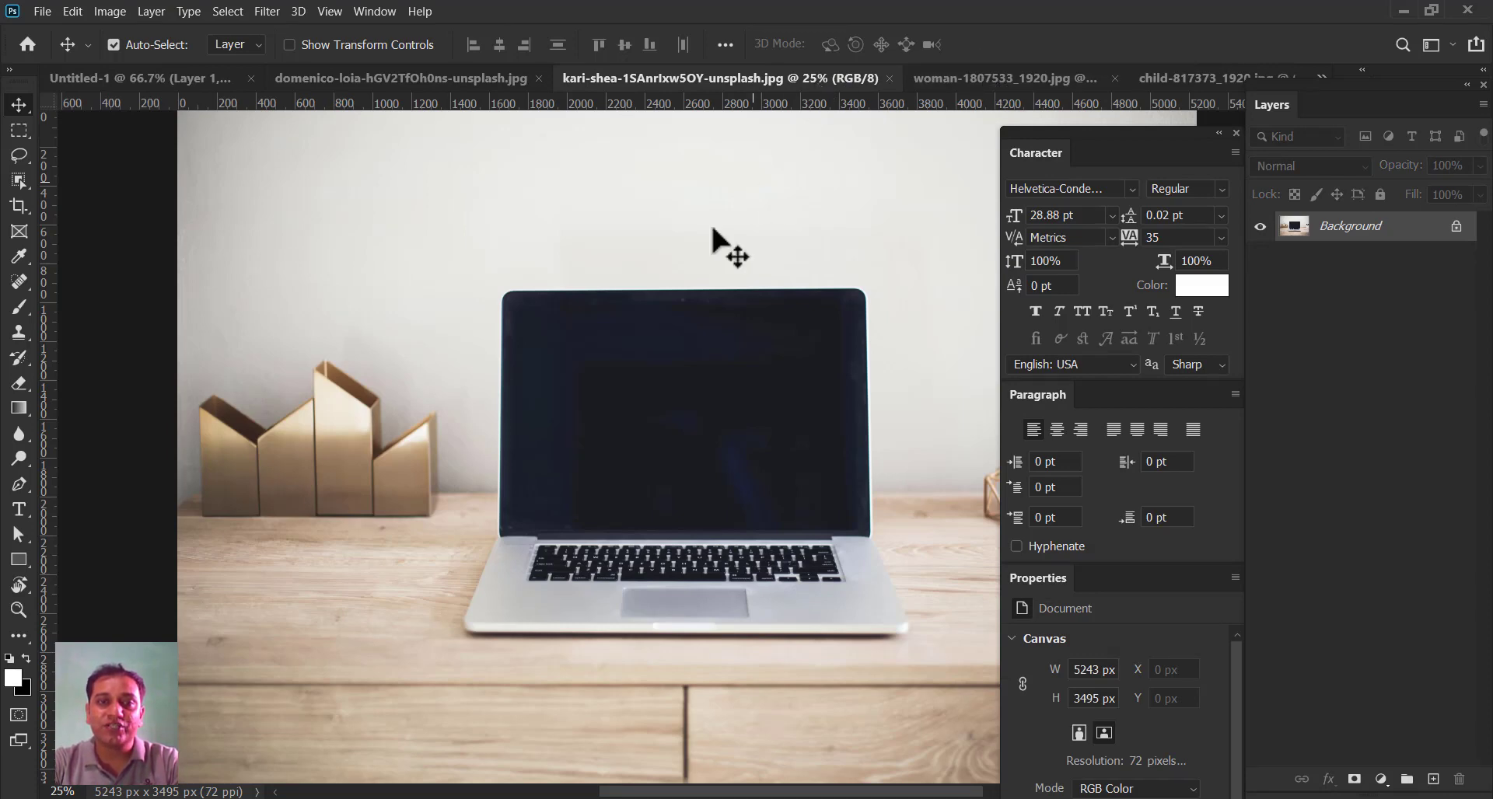
{"action": "left_click", "coordinate": [471, 81]}
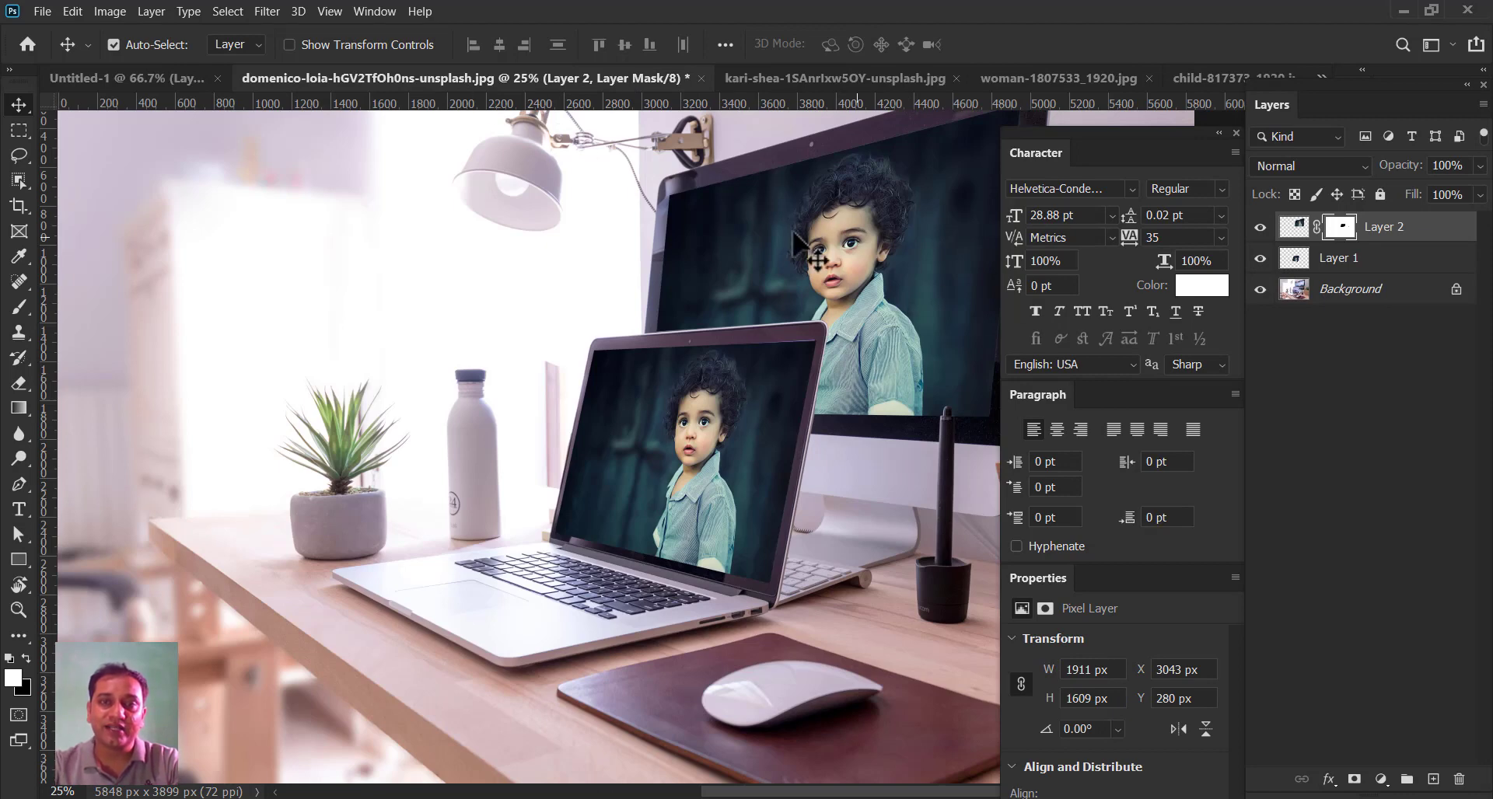
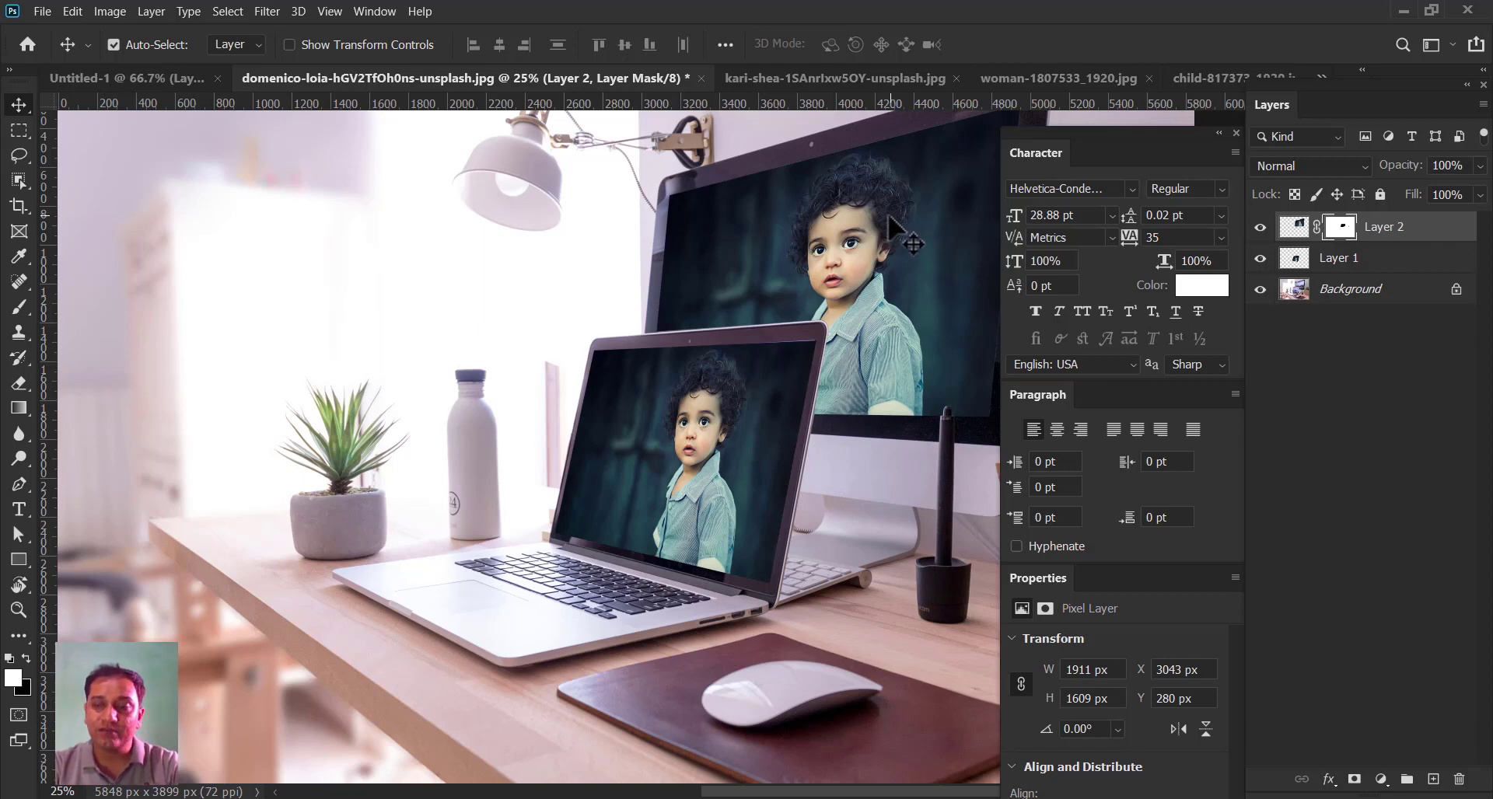
- Copy the woman-1807533_1920 image into the kari-shea laptop photo, placed over the laptop's screen
{"action": "left_click", "coordinate": [838, 77]}
{"action": "left_click", "coordinate": [1026, 76]}
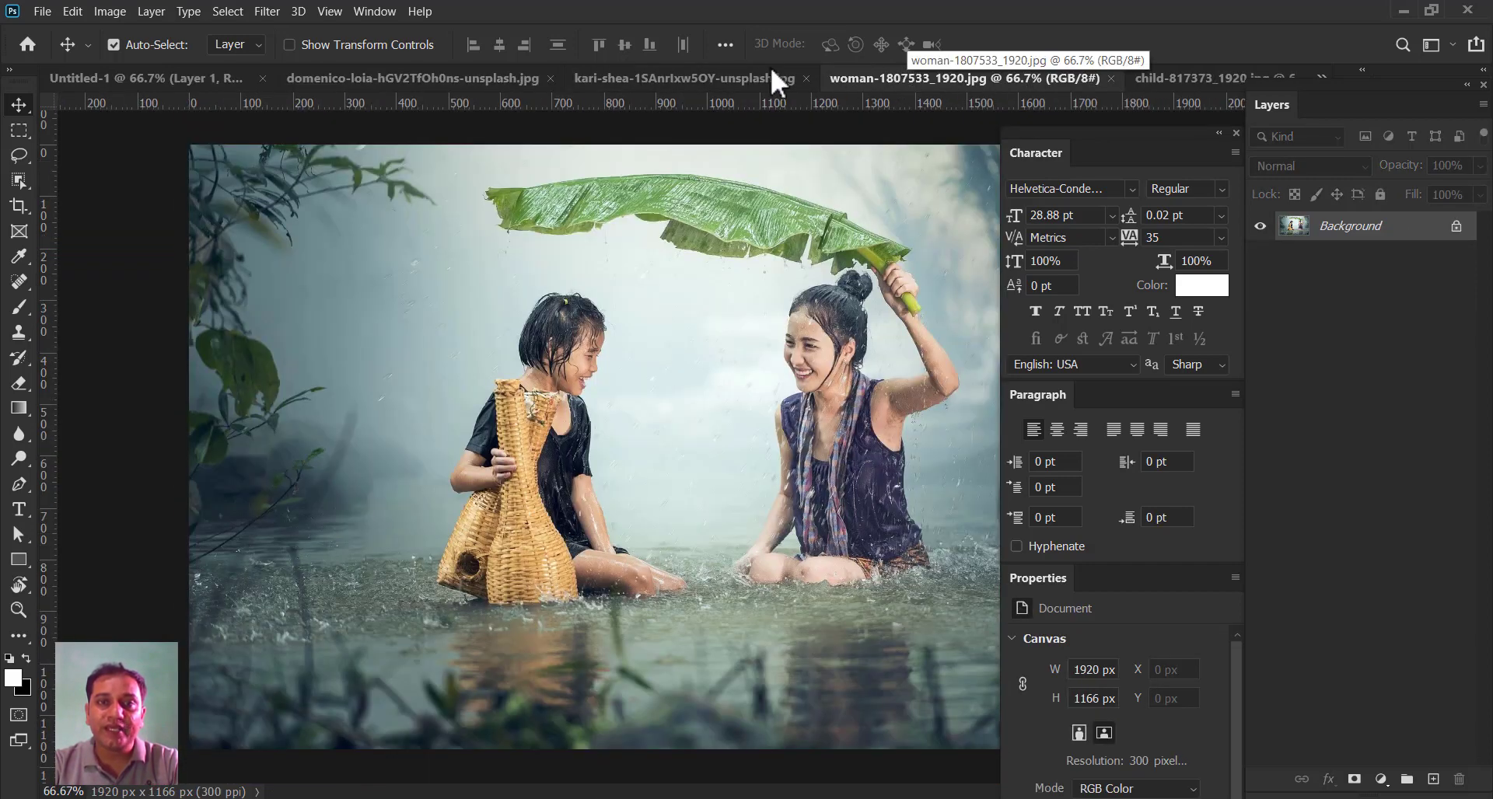
{"action": "left_click", "coordinate": [748, 78]}
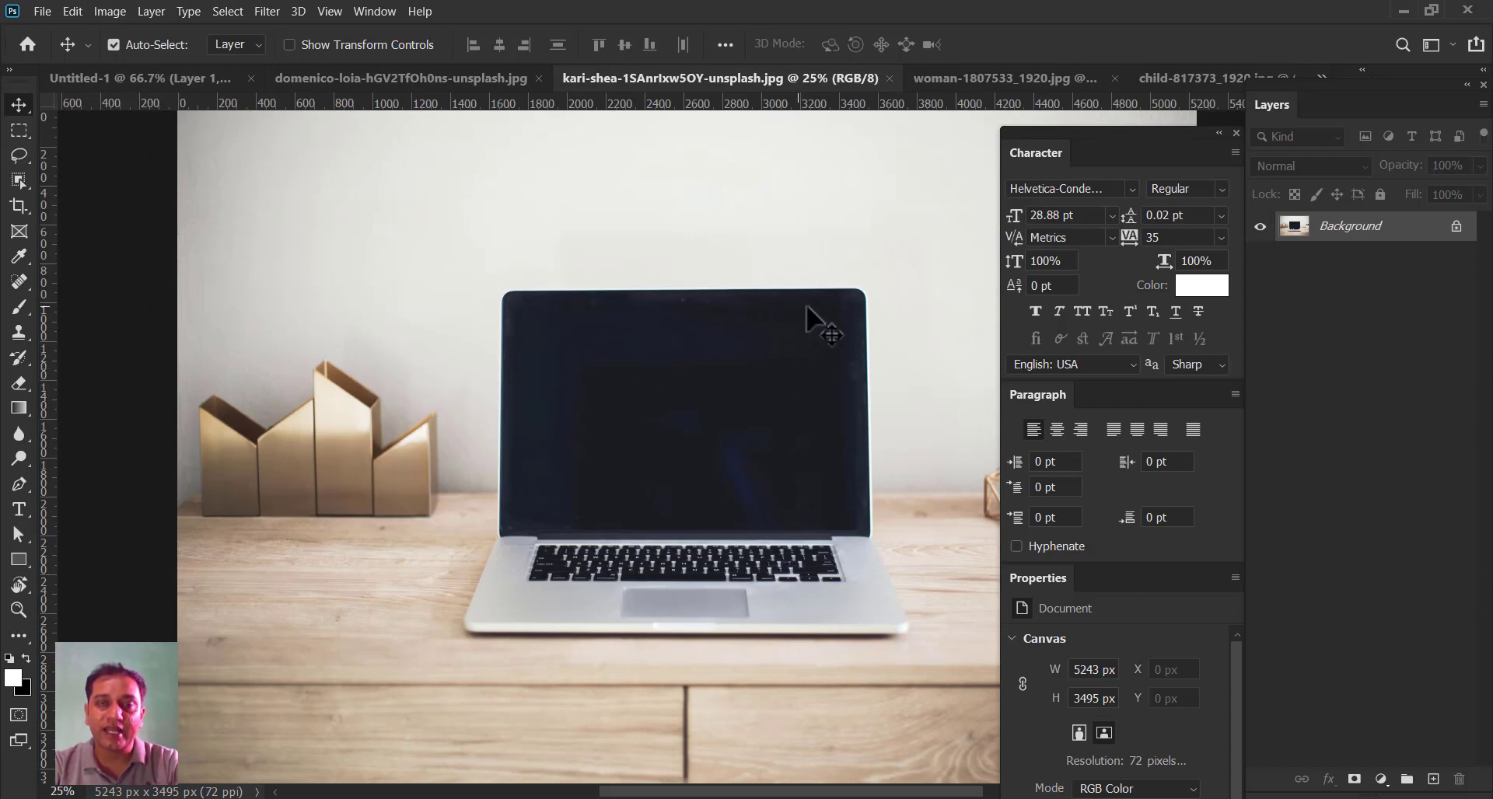
{"action": "left_click", "coordinate": [940, 77]}
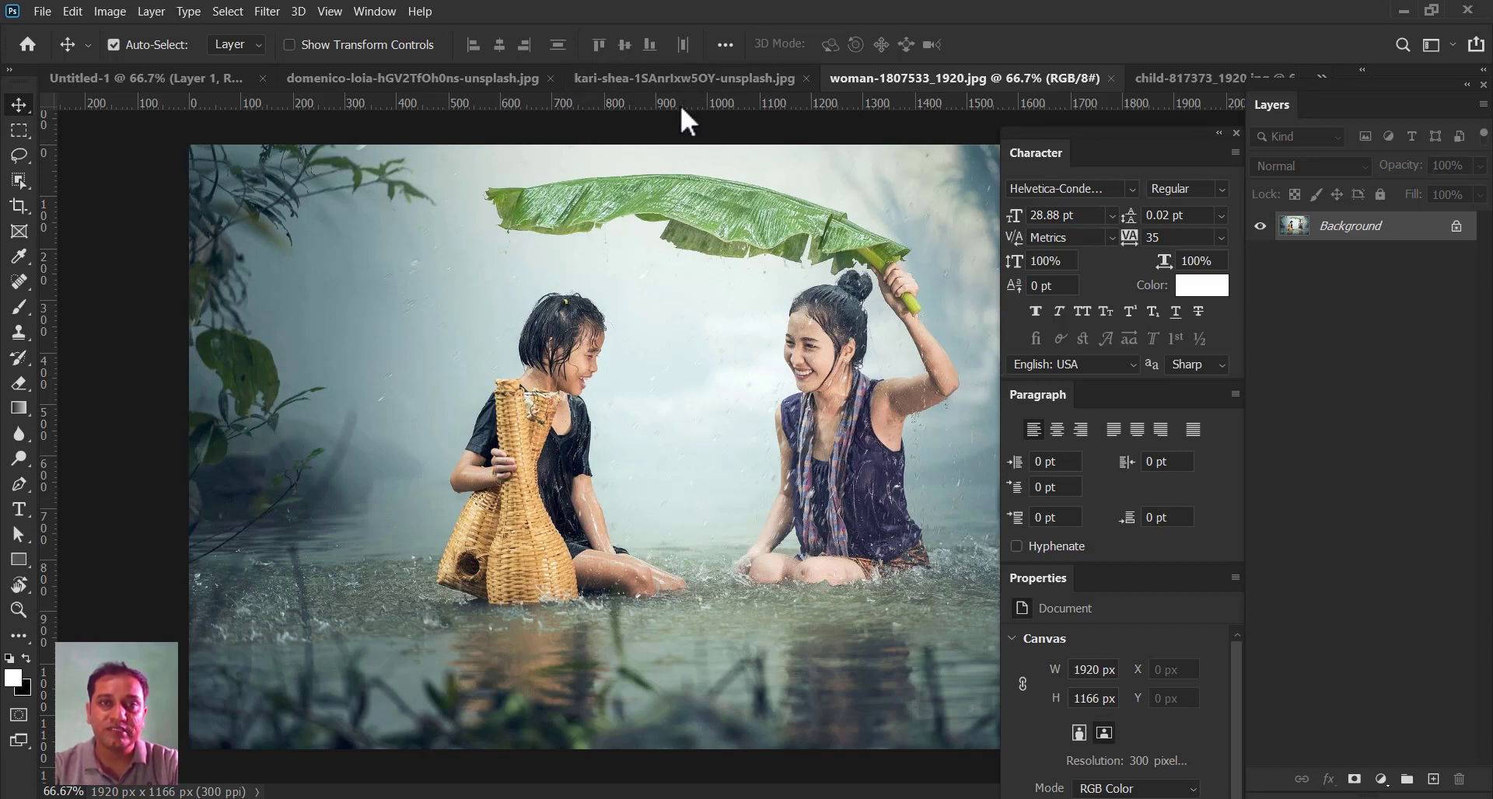
{"action": "left_click", "coordinate": [700, 77]}
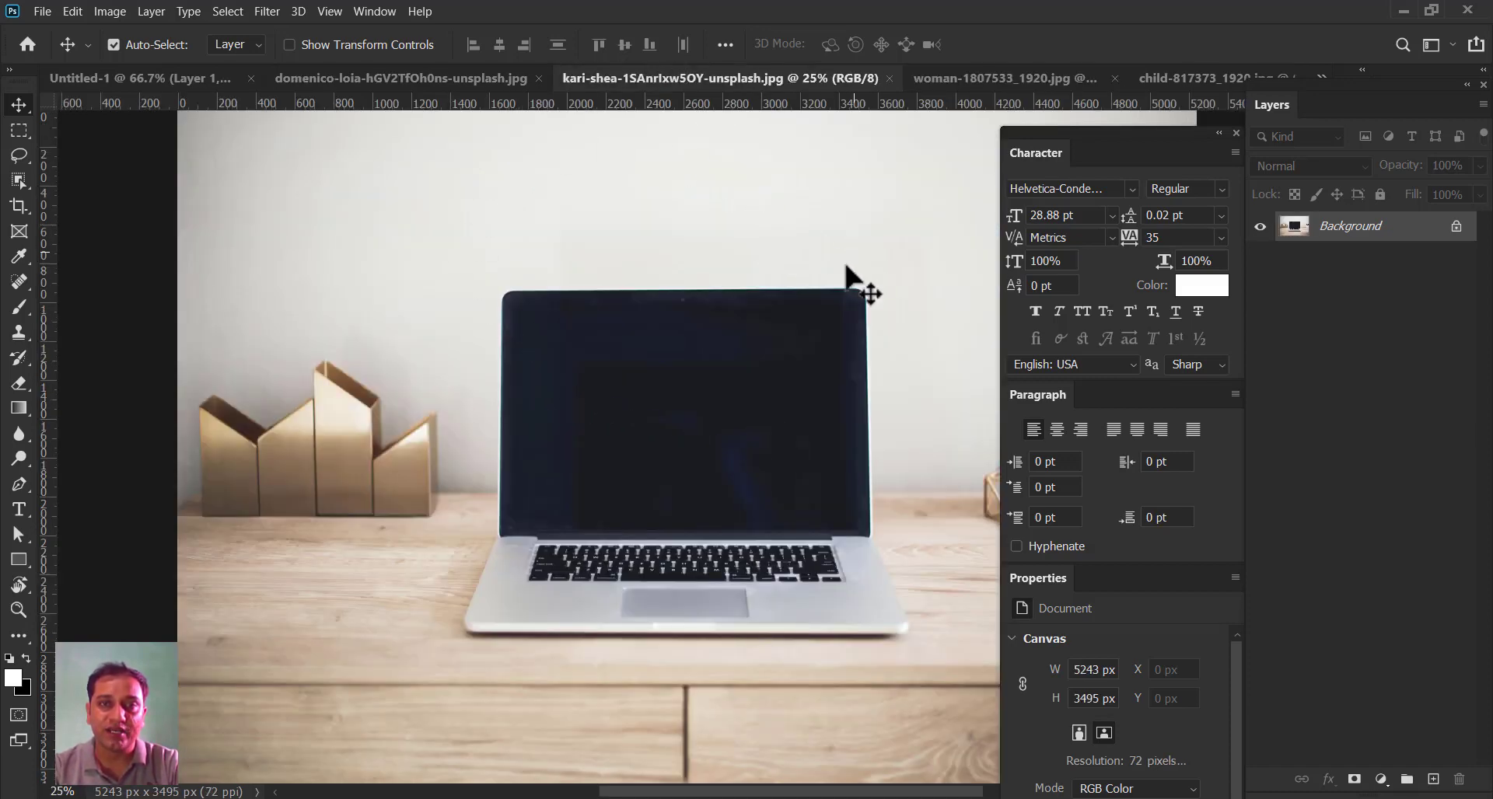
{"action": "left_click", "coordinate": [969, 77]}
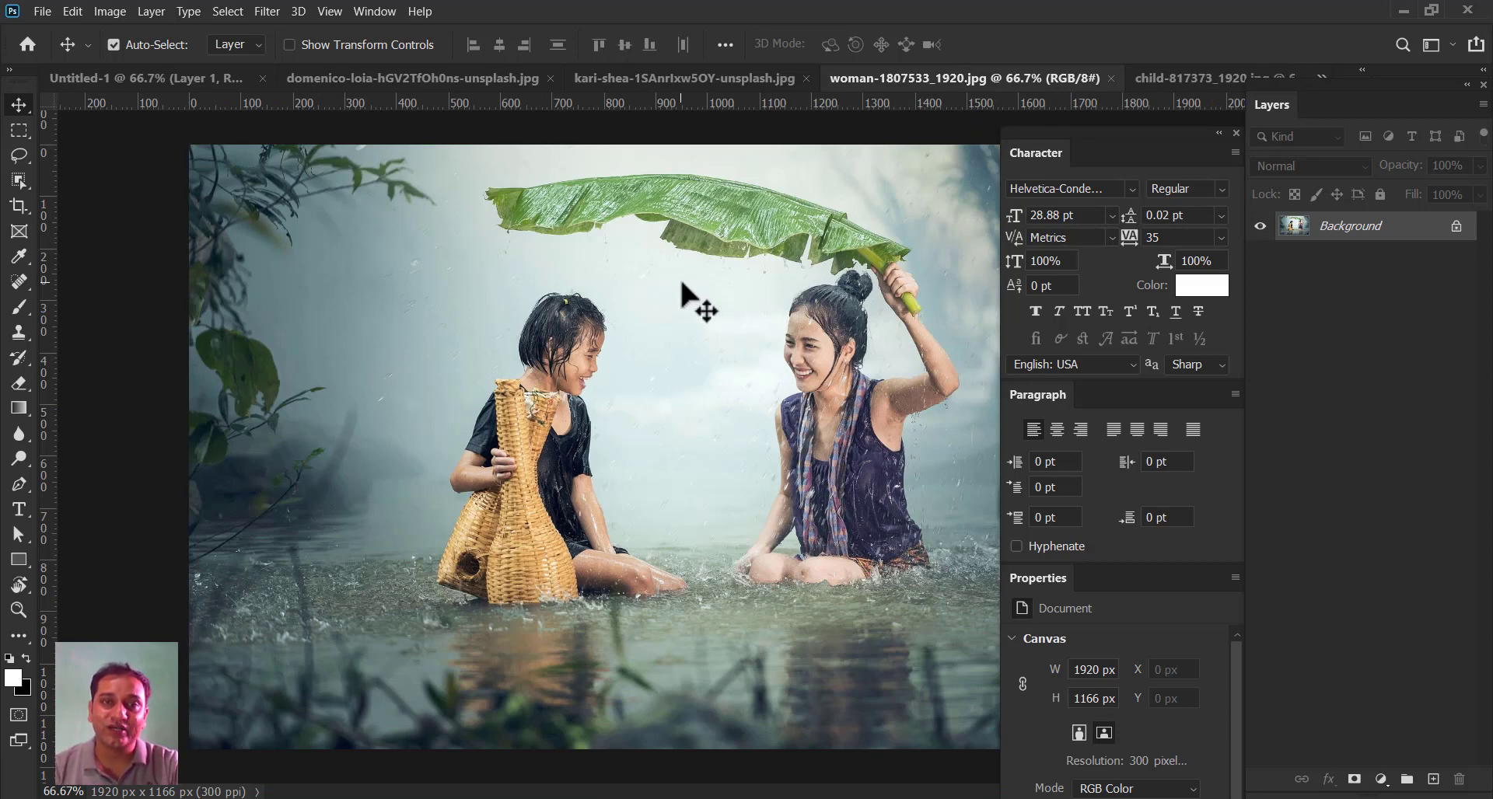
{"action": "left_click_drag", "start_coordinate": [737, 317], "coordinate": [704, 418]}
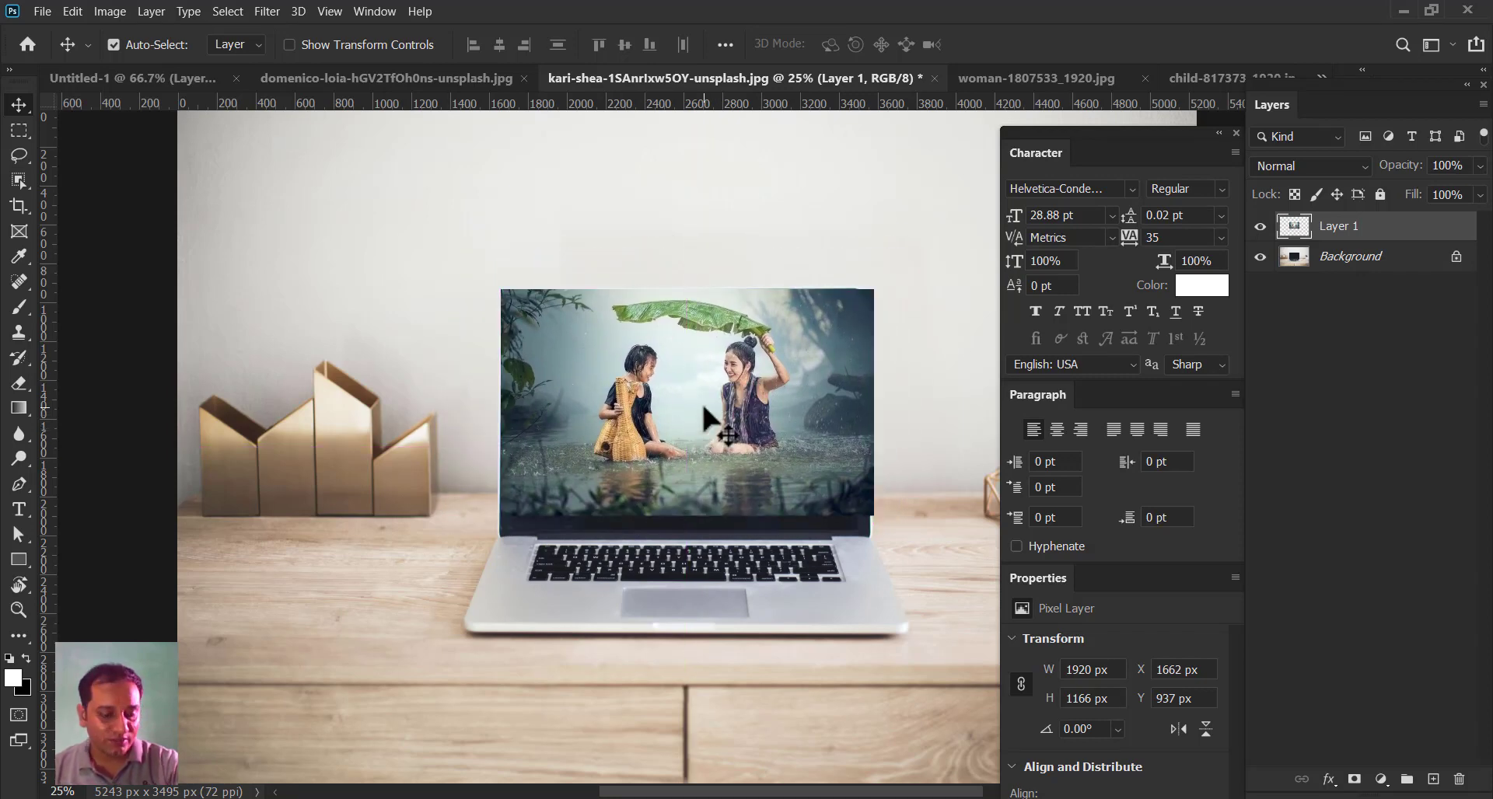
- Free-transform the placed image to about 112.67% scale and lower Layer 1's opacity to 27%
{"action": "key", "text": "ctrl+t"}
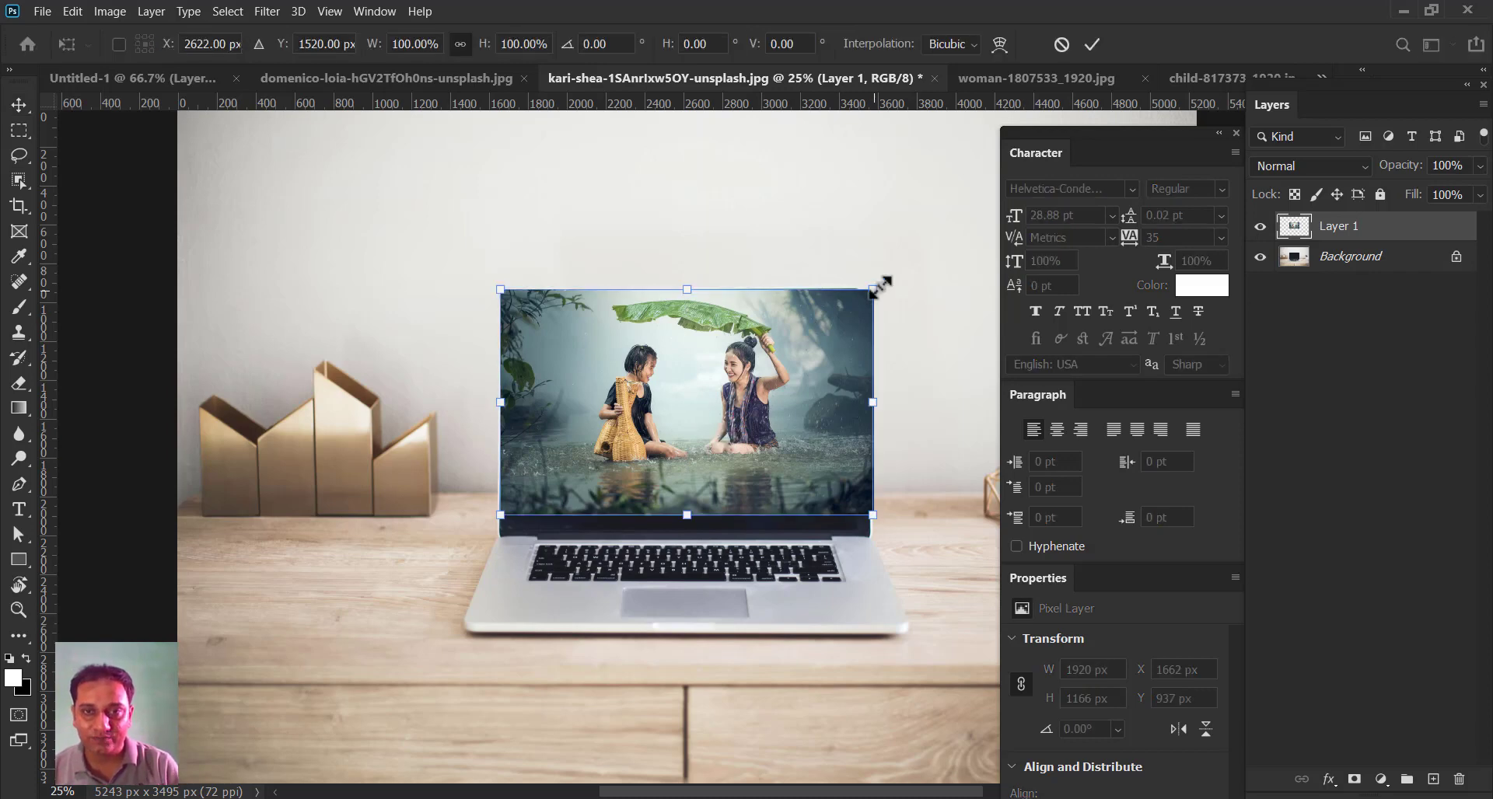
{"action": "left_click_drag", "start_coordinate": [878, 286], "coordinate": [920, 261]}
{"action": "left_click_drag", "start_coordinate": [816, 433], "coordinate": [797, 441]}
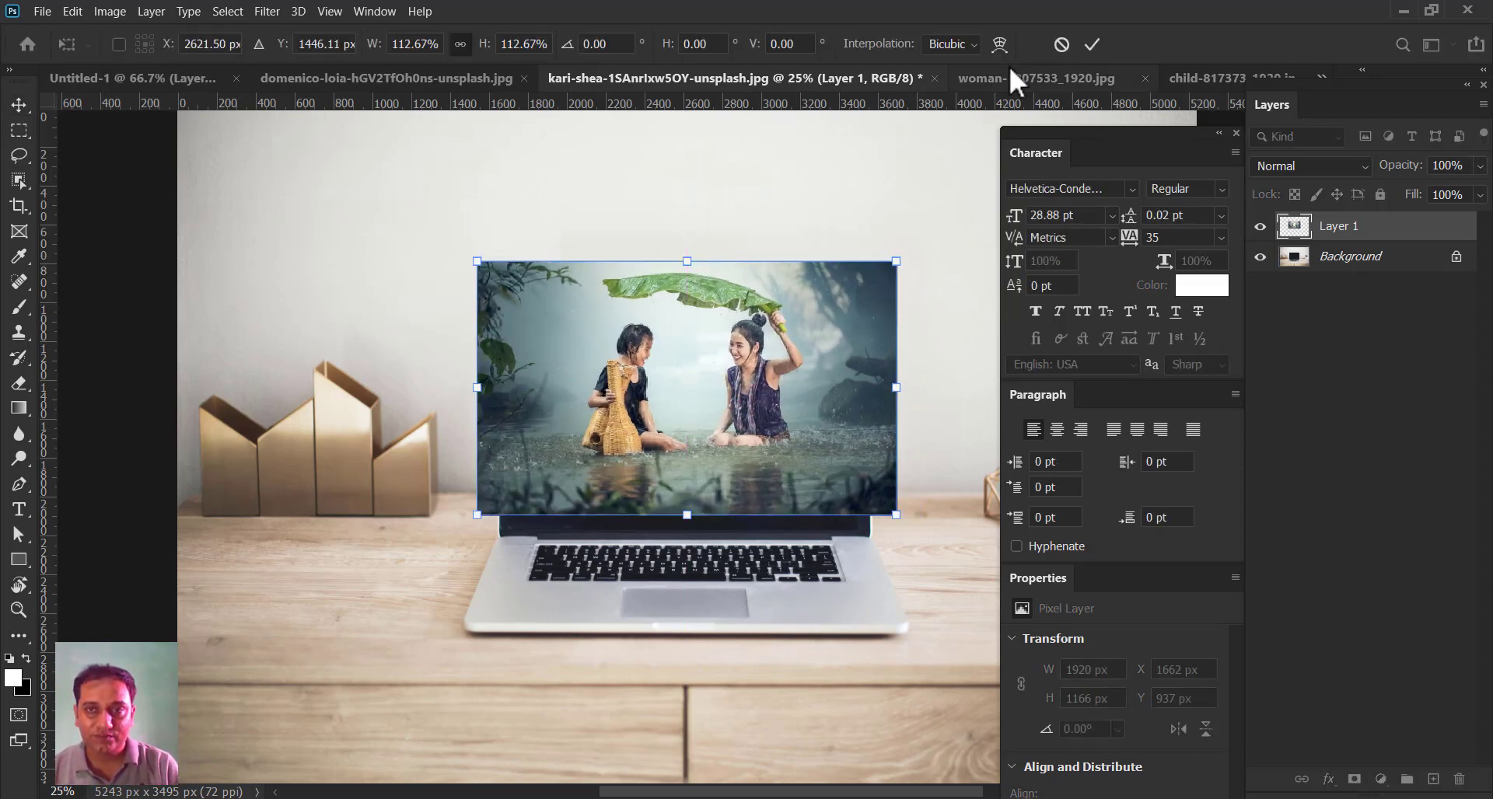
{"action": "left_click", "coordinate": [1480, 166]}
{"action": "left_click_drag", "start_coordinate": [1436, 189], "coordinate": [1416, 189]}
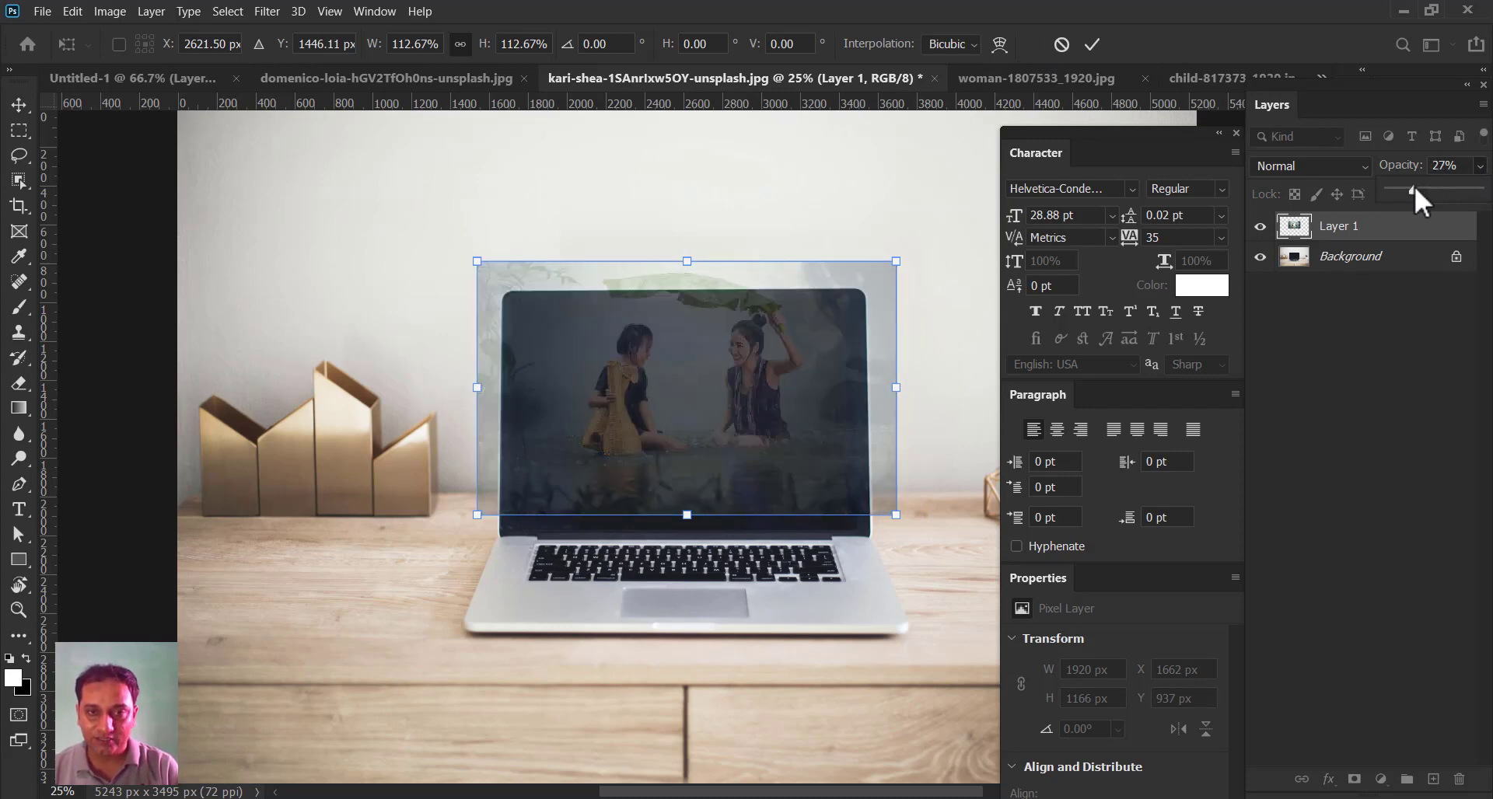
- Enlarge the semi-transparent image to about 124.32% and shift it upward over the laptop's screen
{"action": "key", "text": "ctrl+plus"}
{"action": "key", "text": "ctrl+plus"}
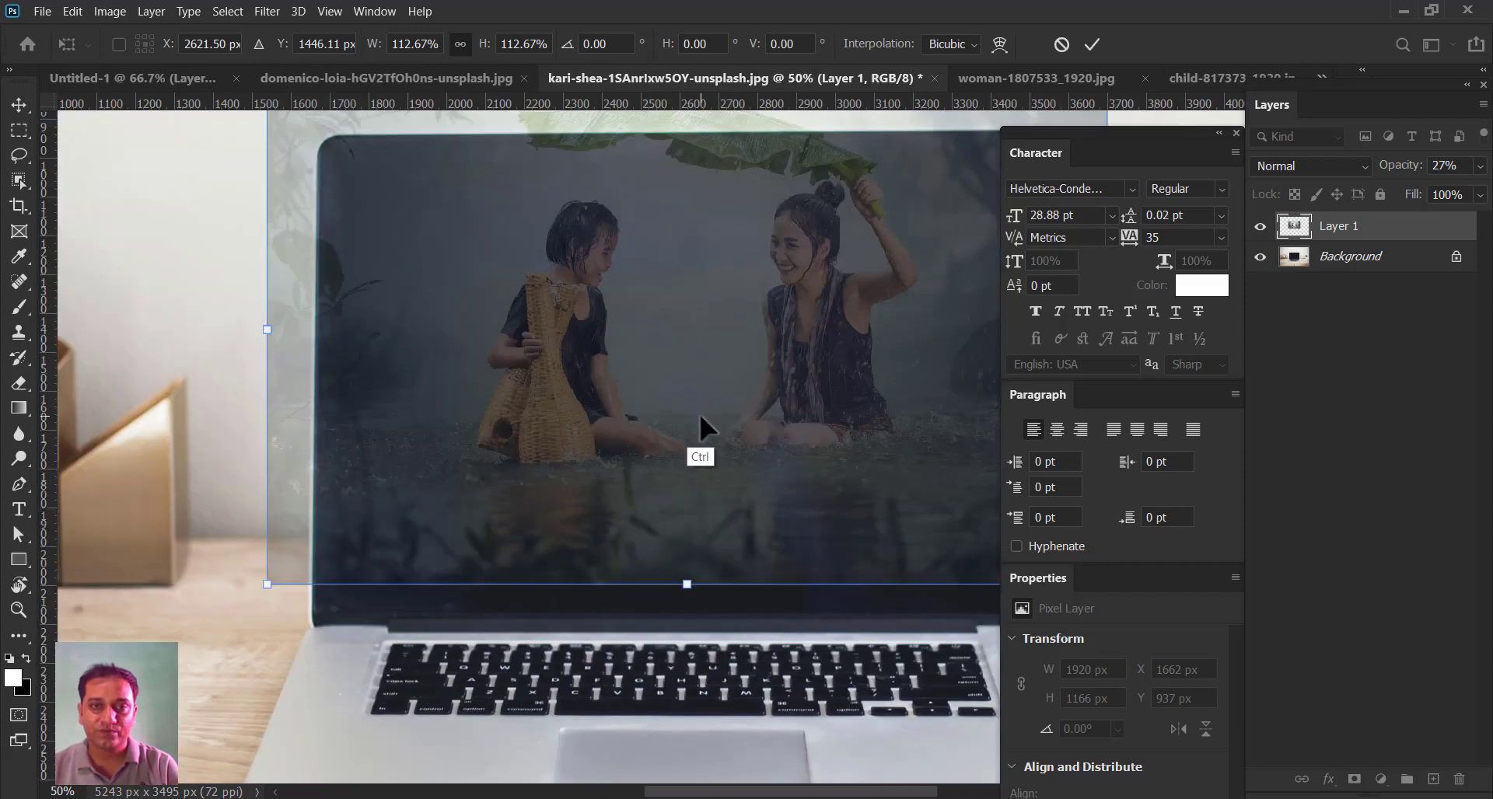
{"action": "left_click_drag", "start_coordinate": [816, 283], "coordinate": [630, 444]}
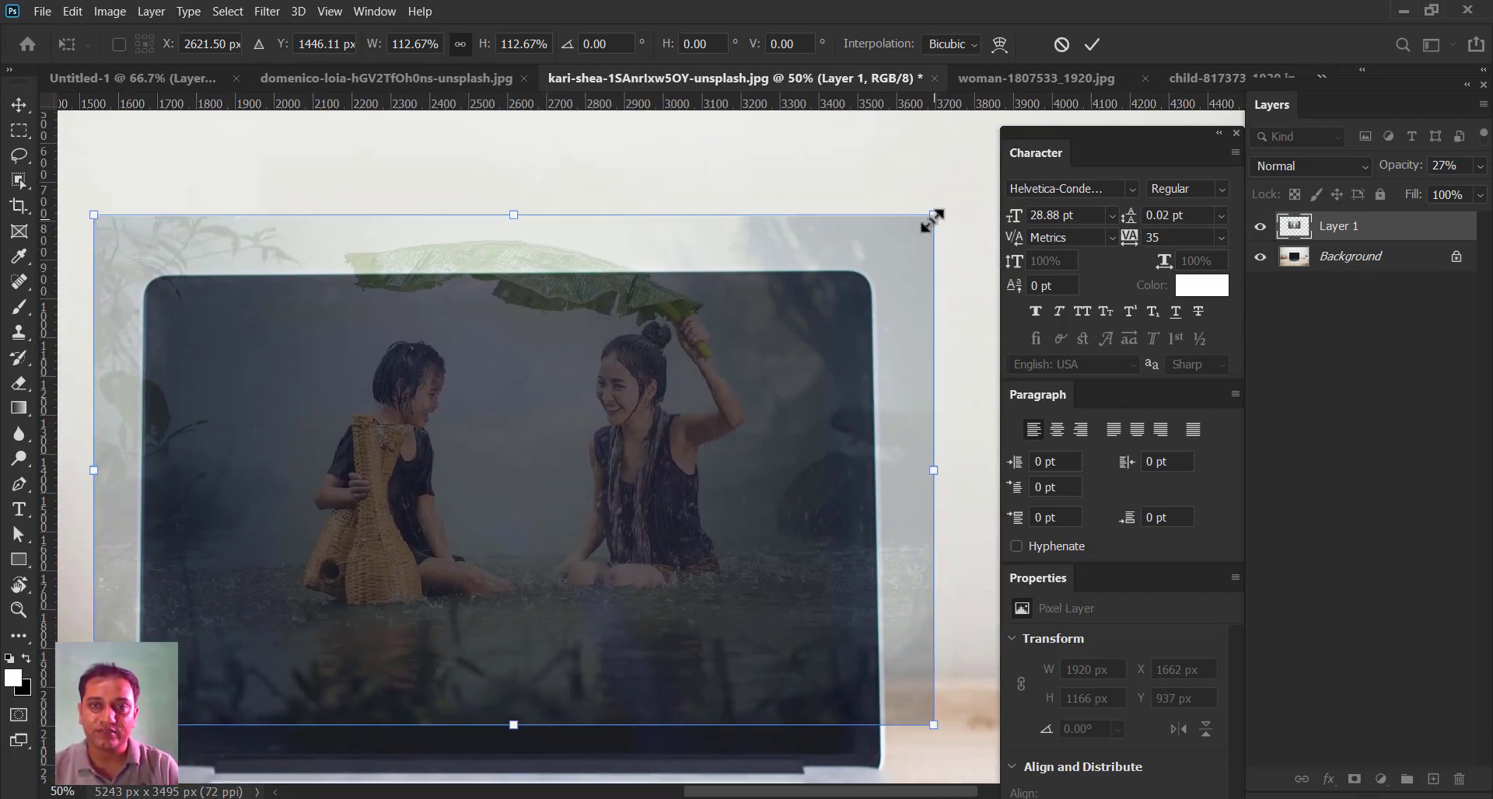
{"action": "left_click_drag", "start_coordinate": [933, 217], "coordinate": [1011, 161]}
{"action": "left_click_drag", "start_coordinate": [608, 513], "coordinate": [629, 535]}
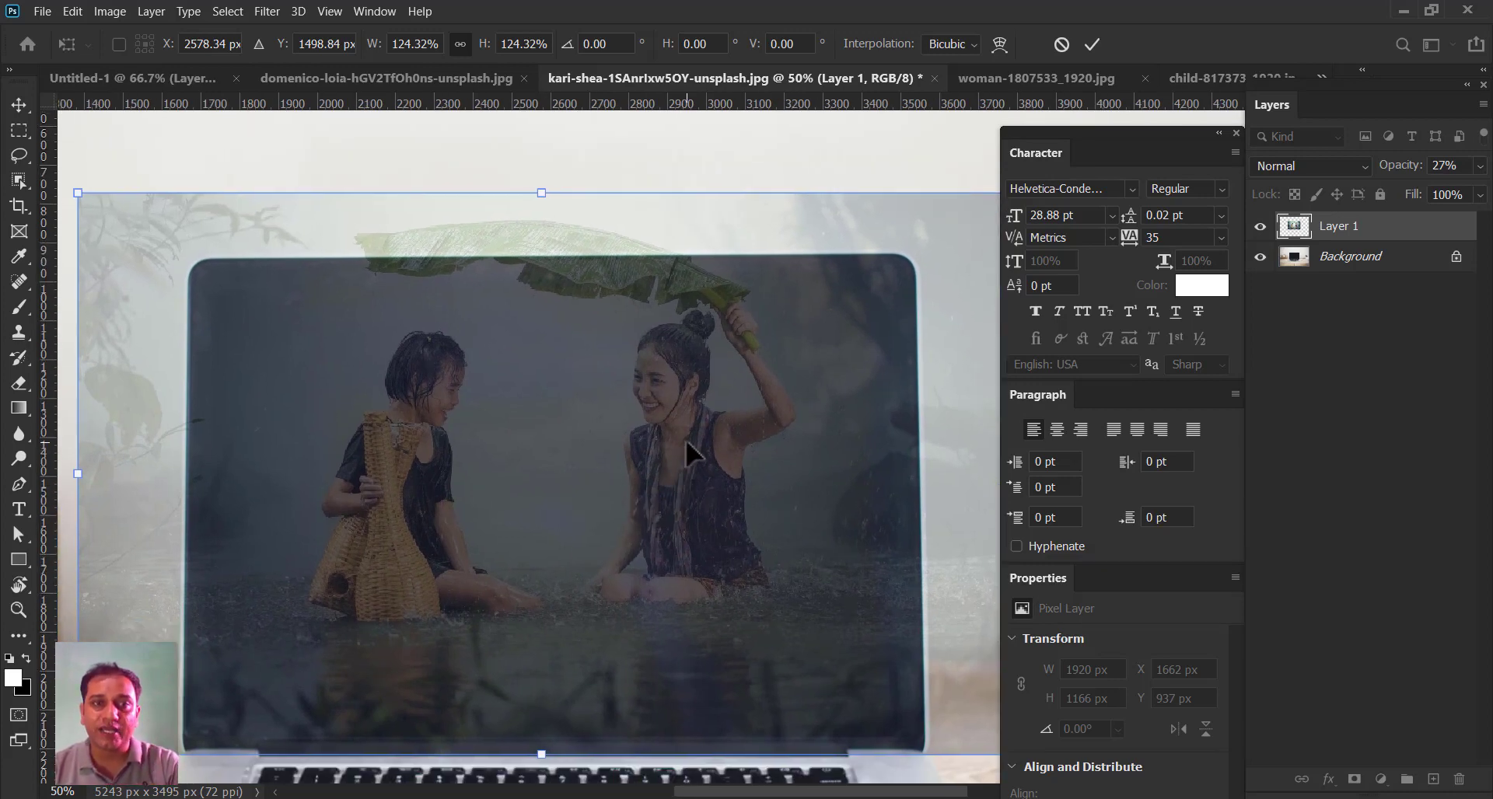
{"action": "left_click_drag", "start_coordinate": [632, 510], "coordinate": [629, 458]}
- Enlarge the image to about 187.38% and reposition it so the two seated figures span the laptop's screen
{"action": "key", "text": "ctrl+minus"}
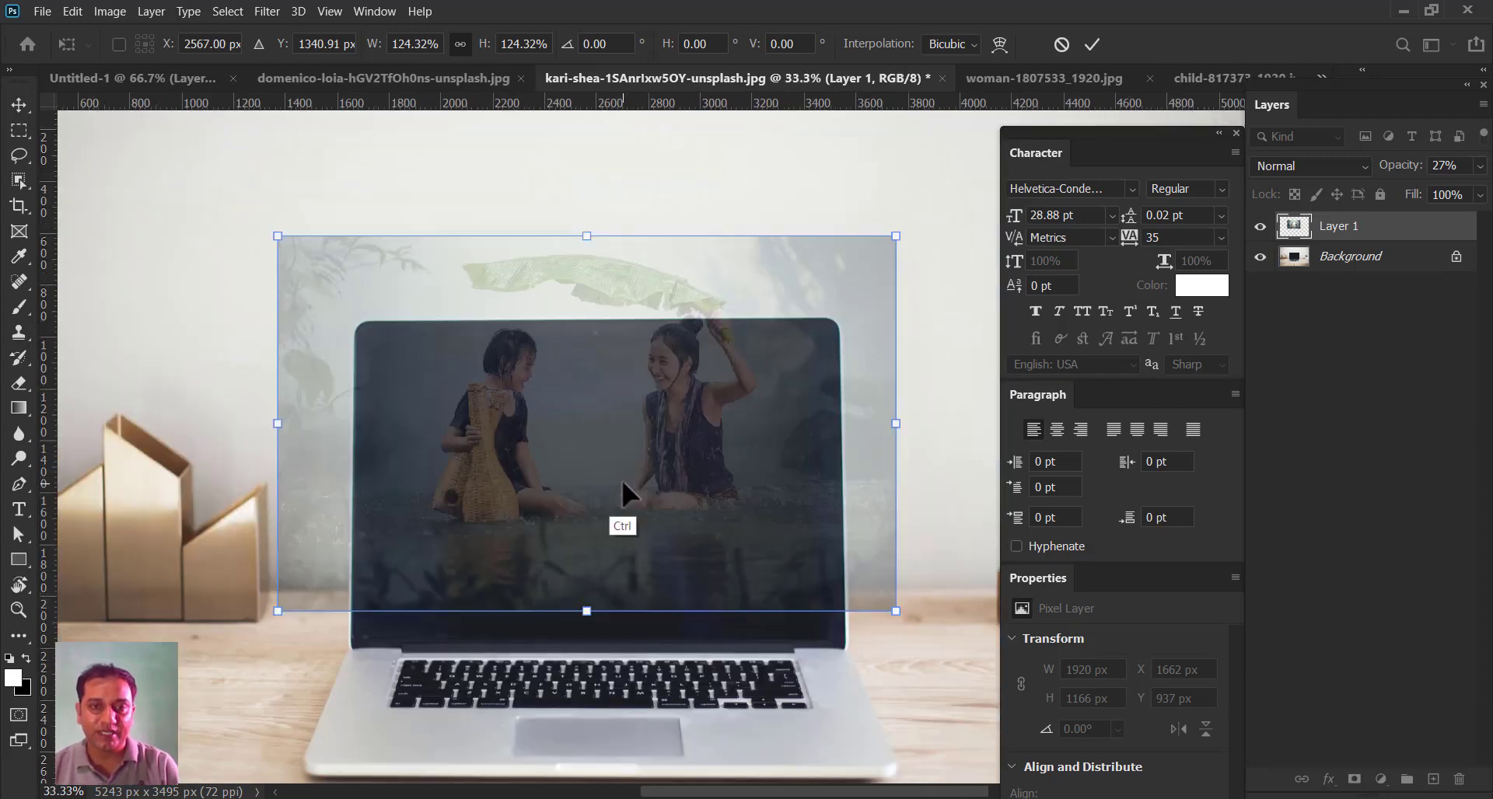
{"action": "left_click_drag", "start_coordinate": [277, 611], "coordinate": [187, 666]}
{"action": "left_click_drag", "start_coordinate": [894, 667], "coordinate": [1018, 740]}
{"action": "left_click_drag", "start_coordinate": [672, 614], "coordinate": [642, 626]}
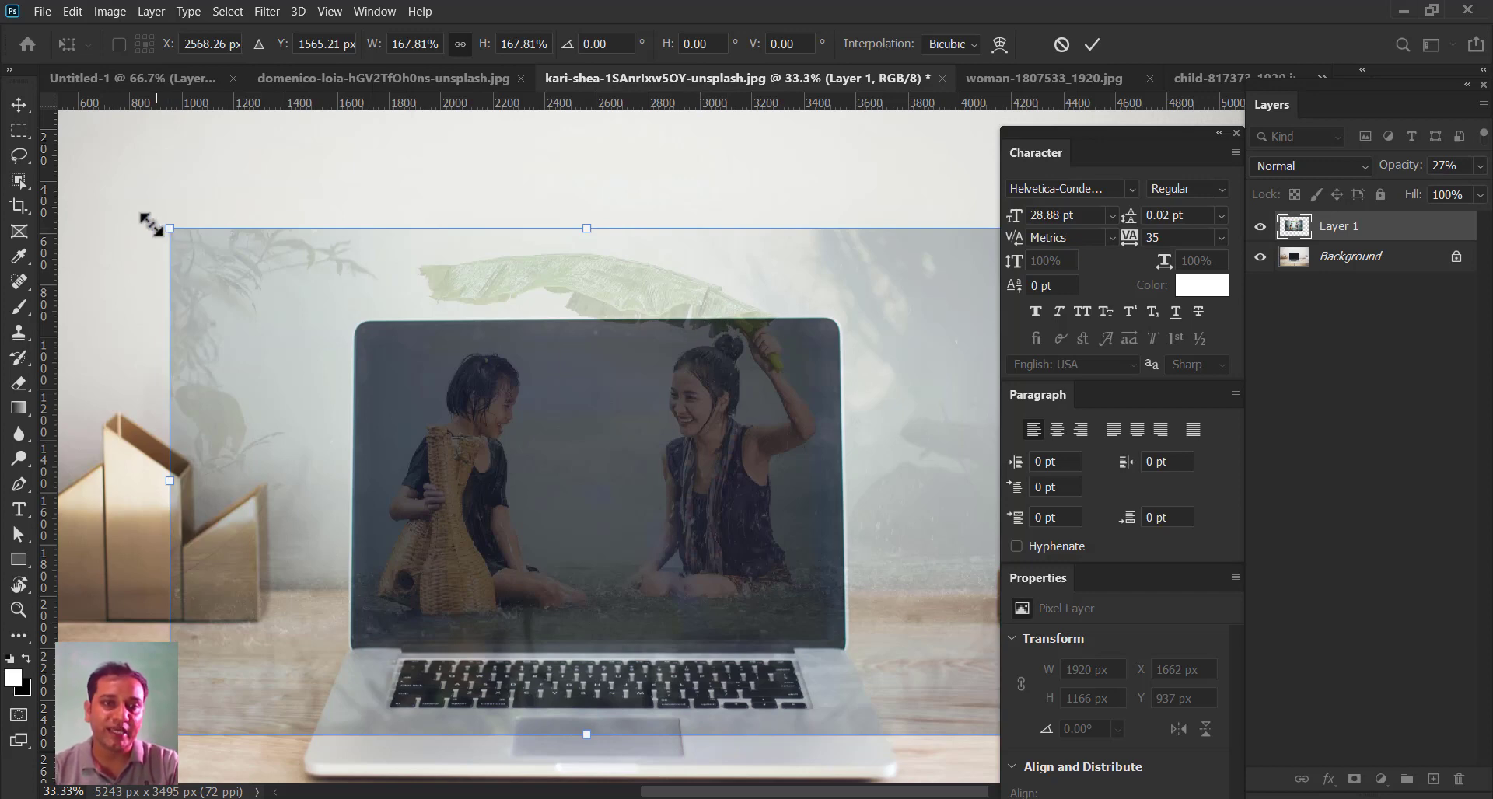
{"action": "left_click_drag", "start_coordinate": [150, 225], "coordinate": [56, 169]}
{"action": "left_click_drag", "start_coordinate": [786, 519], "coordinate": [760, 555]}
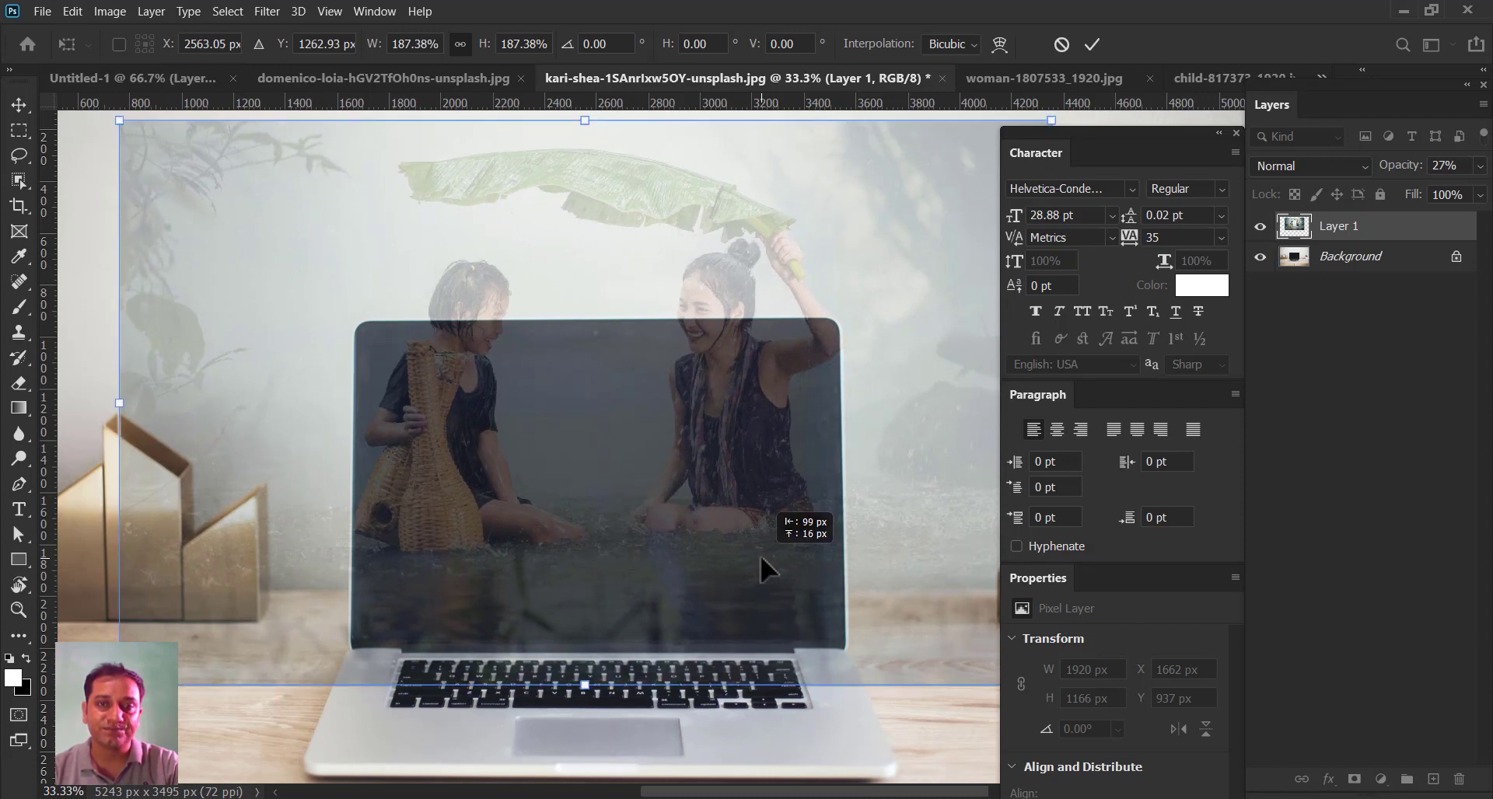
{"action": "left_click_drag", "start_coordinate": [762, 559], "coordinate": [765, 563]}
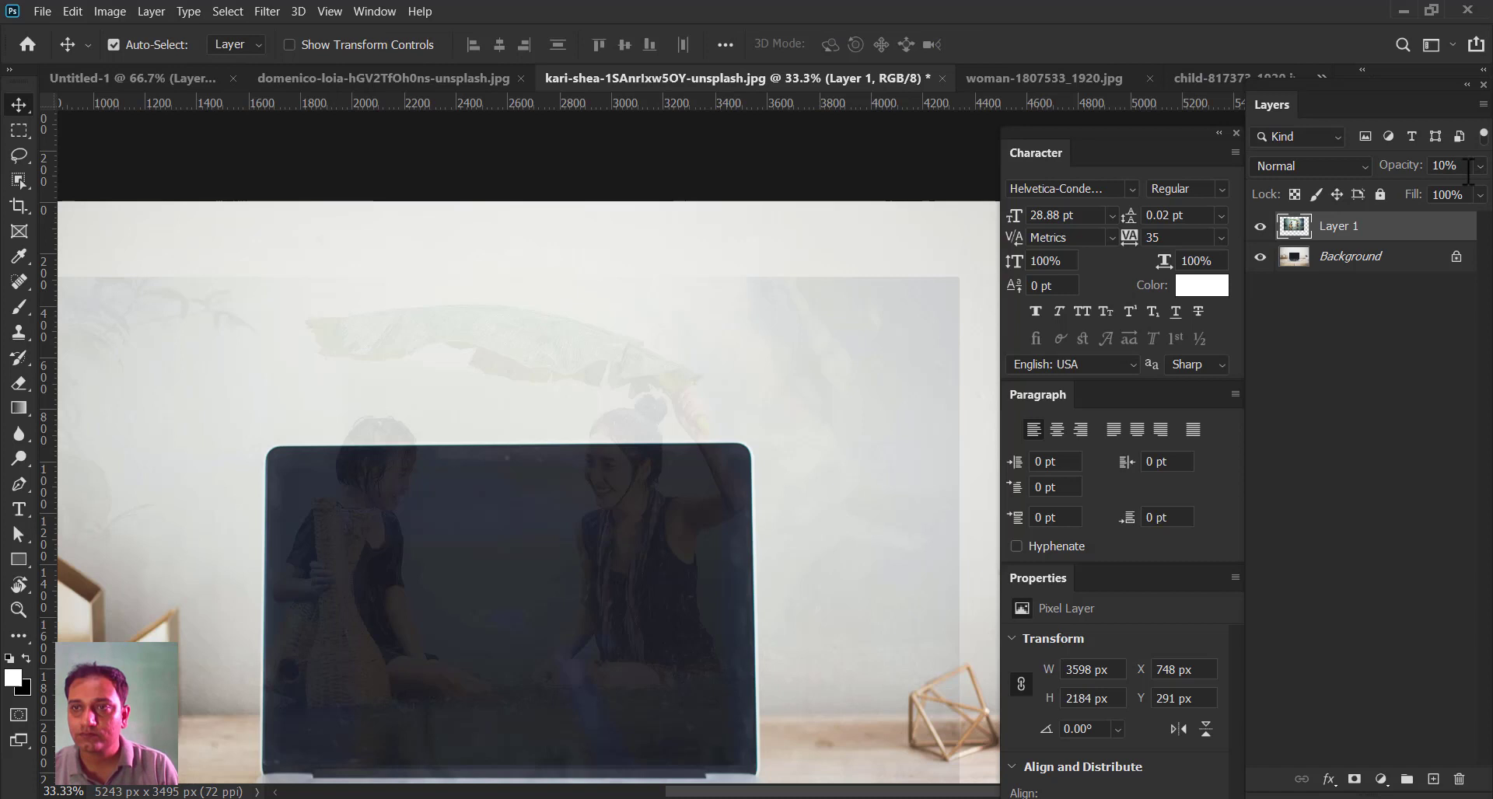
- Raise Layer 1's opacity to 86% and add a layer mask to it
{"action": "left_click", "coordinate": [1480, 167]}
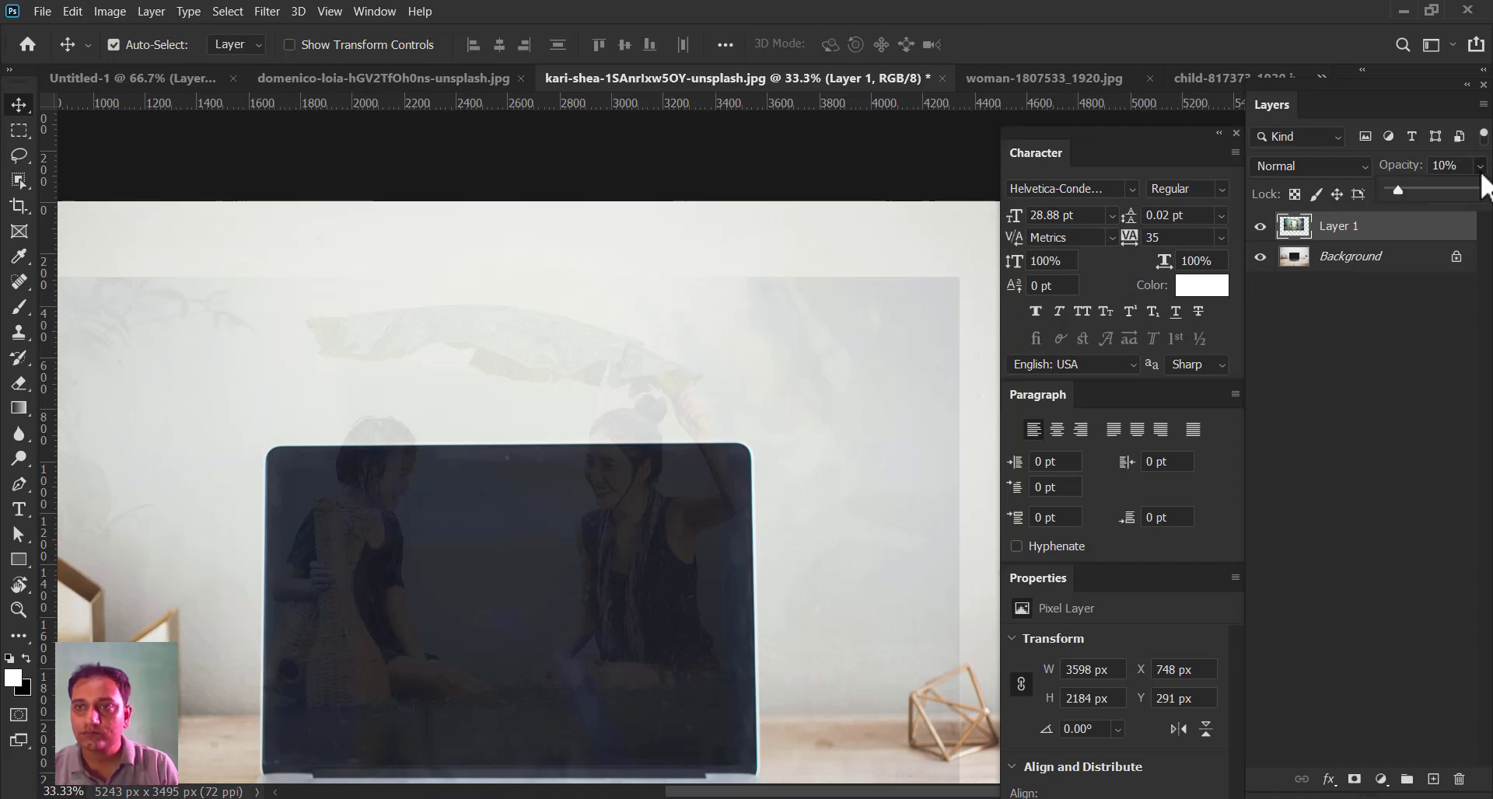
{"action": "left_click_drag", "start_coordinate": [1397, 190], "coordinate": [1451, 204]}
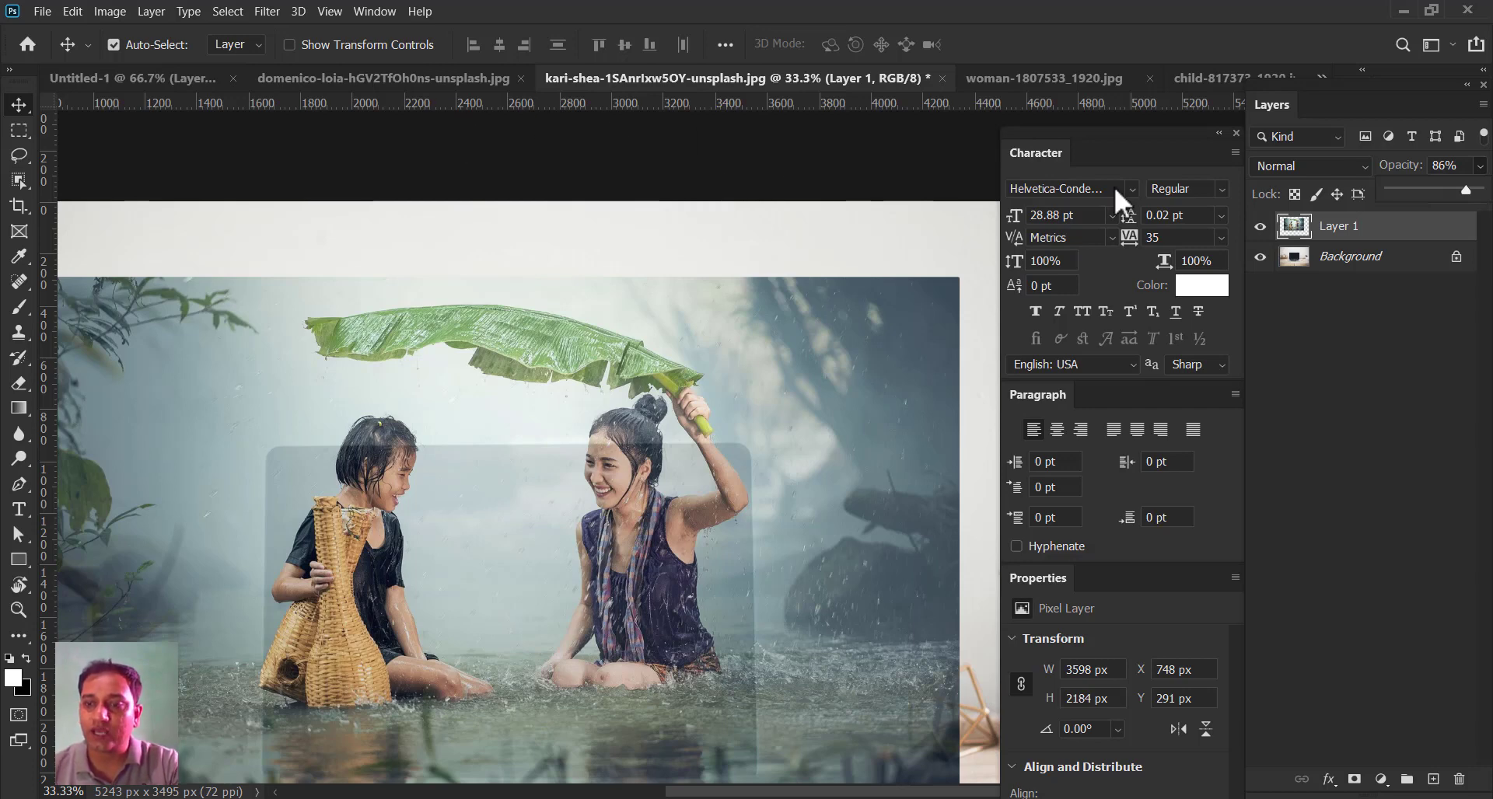
{"action": "left_click", "coordinate": [1355, 779]}
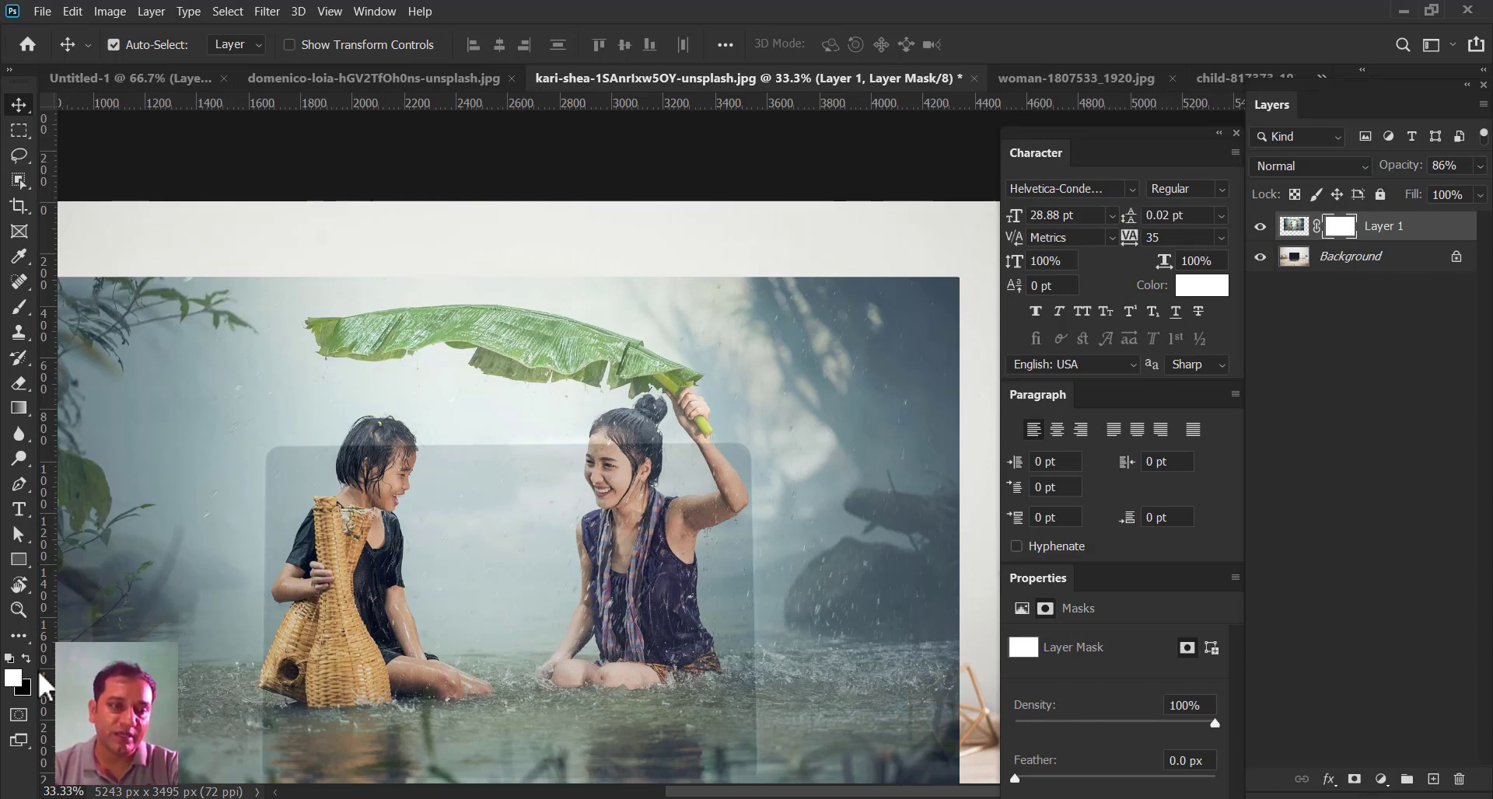
- Swap the foreground color to black and choose the Hard Round brush from the General Brushes for the Brush tool
{"action": "key", "text": "x"}
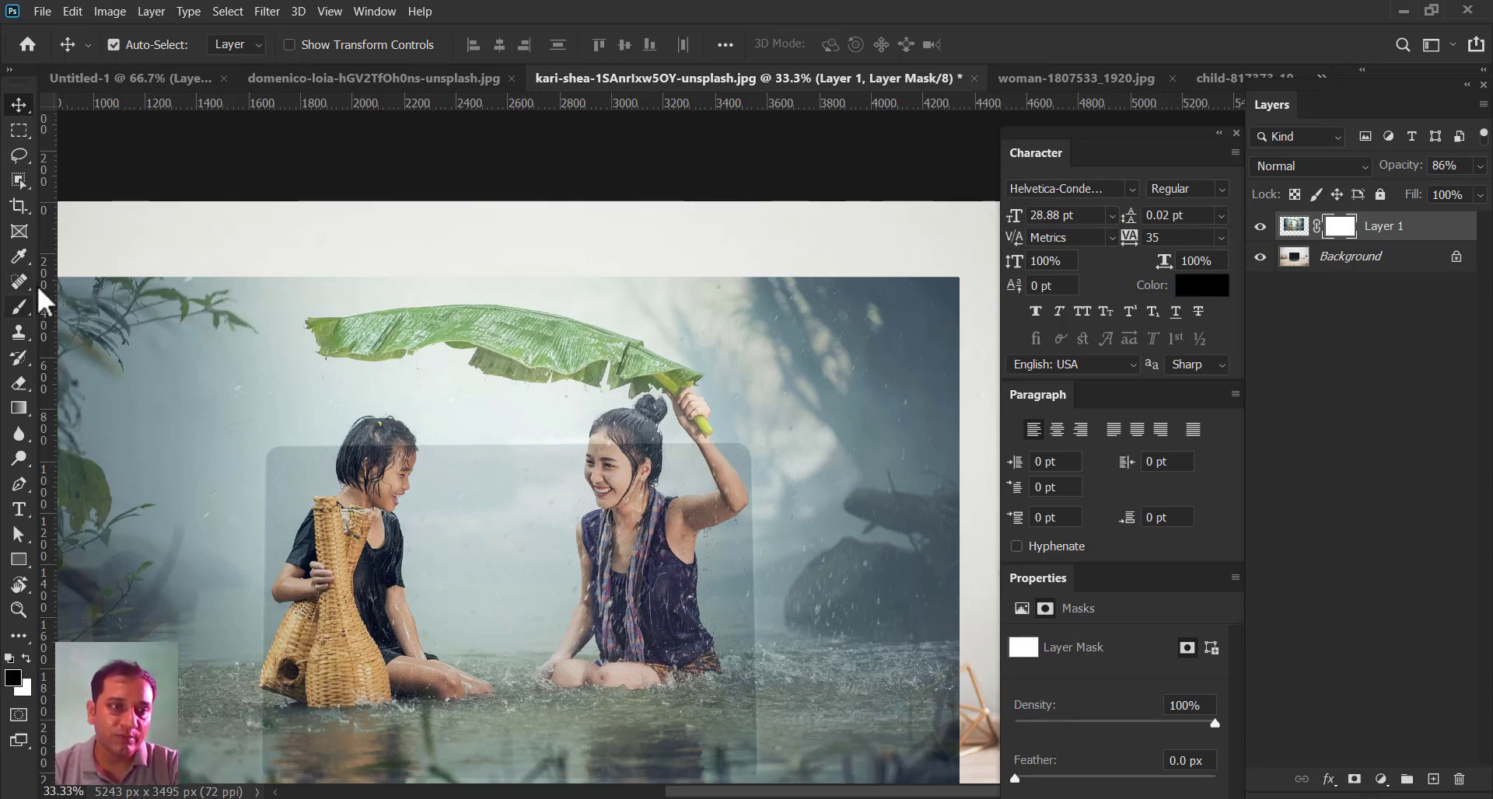
{"action": "left_click", "coordinate": [21, 304]}
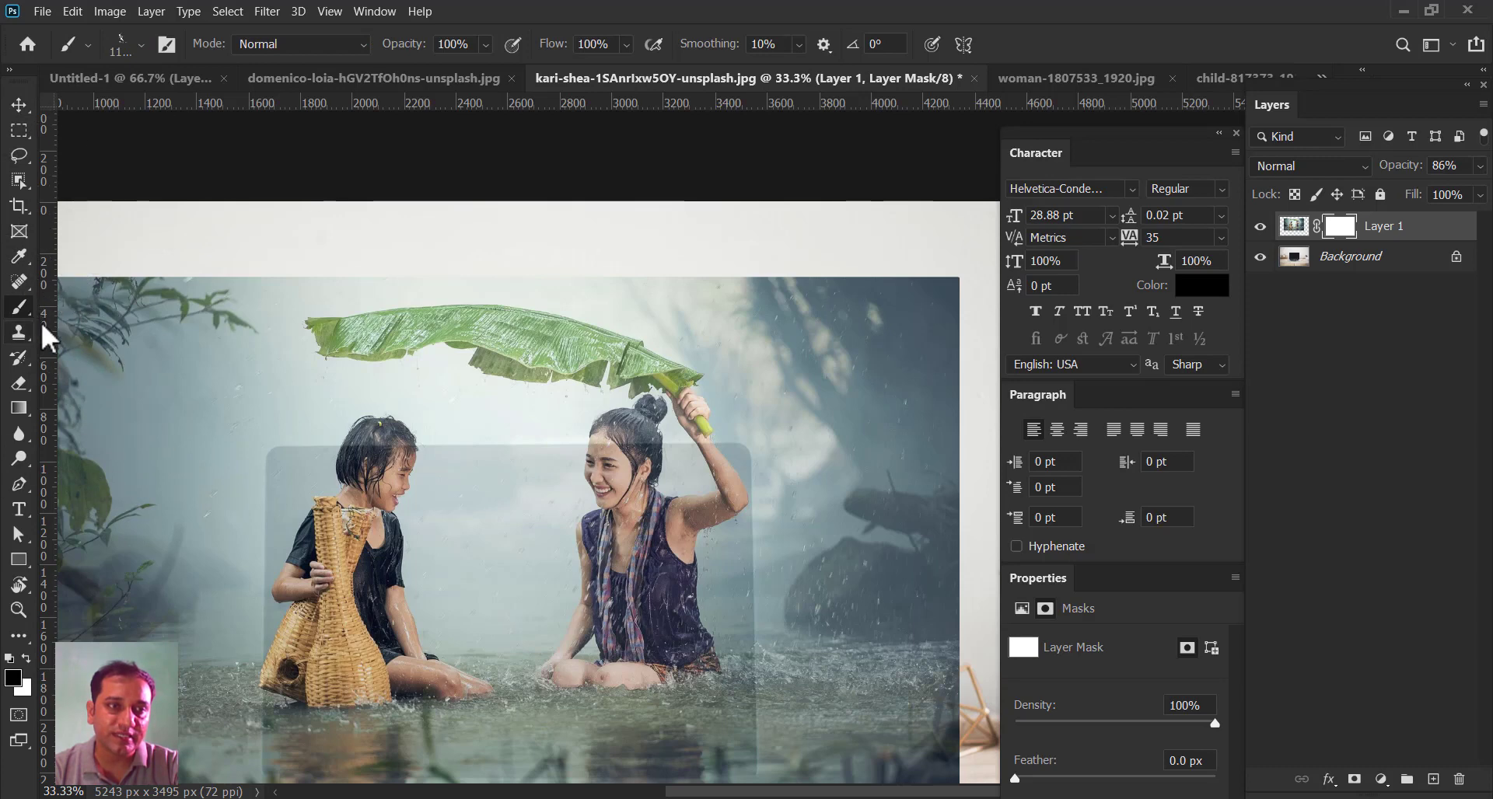
{"action": "left_click", "coordinate": [123, 33]}
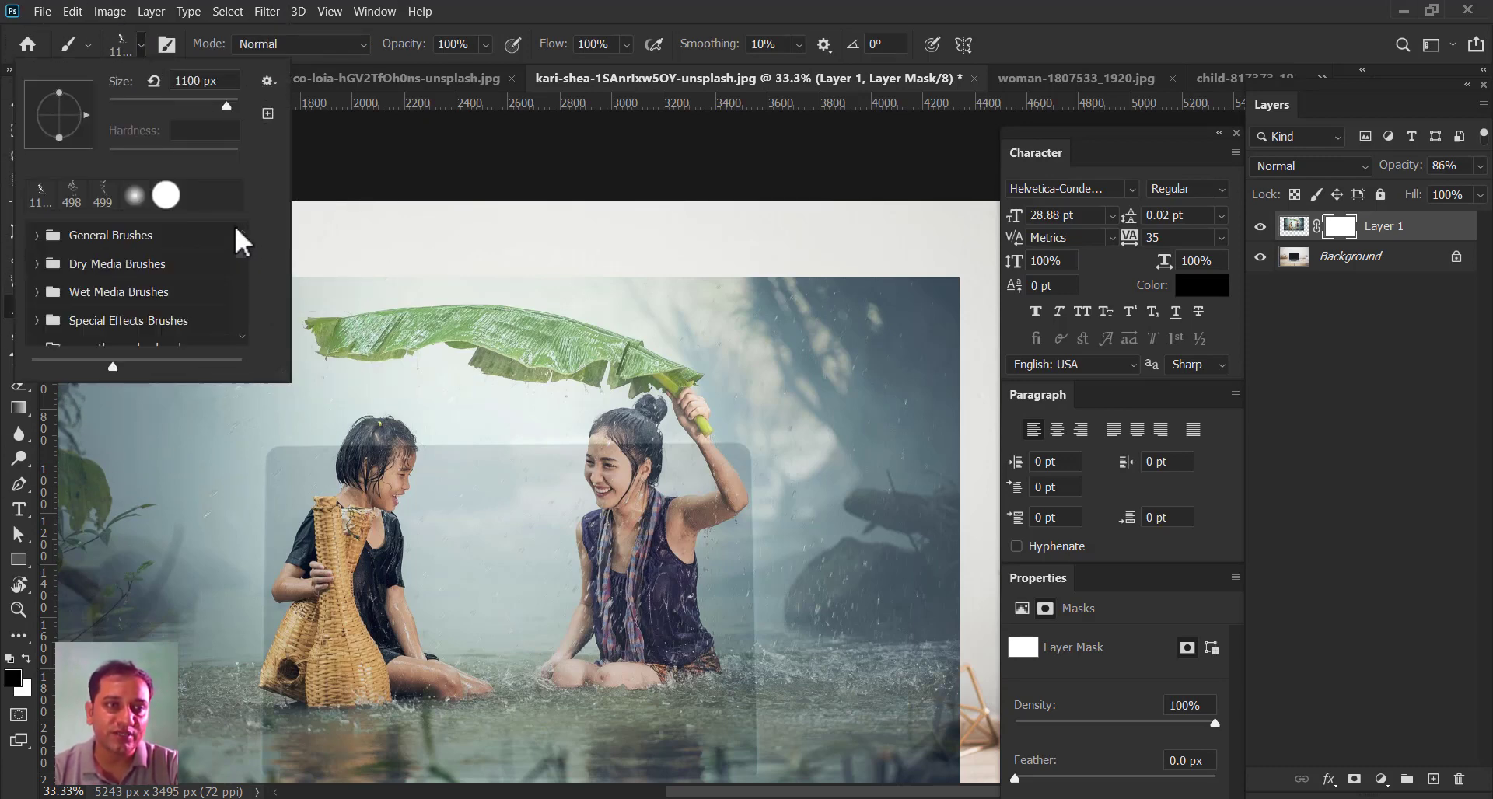
{"action": "left_click", "coordinate": [99, 236]}
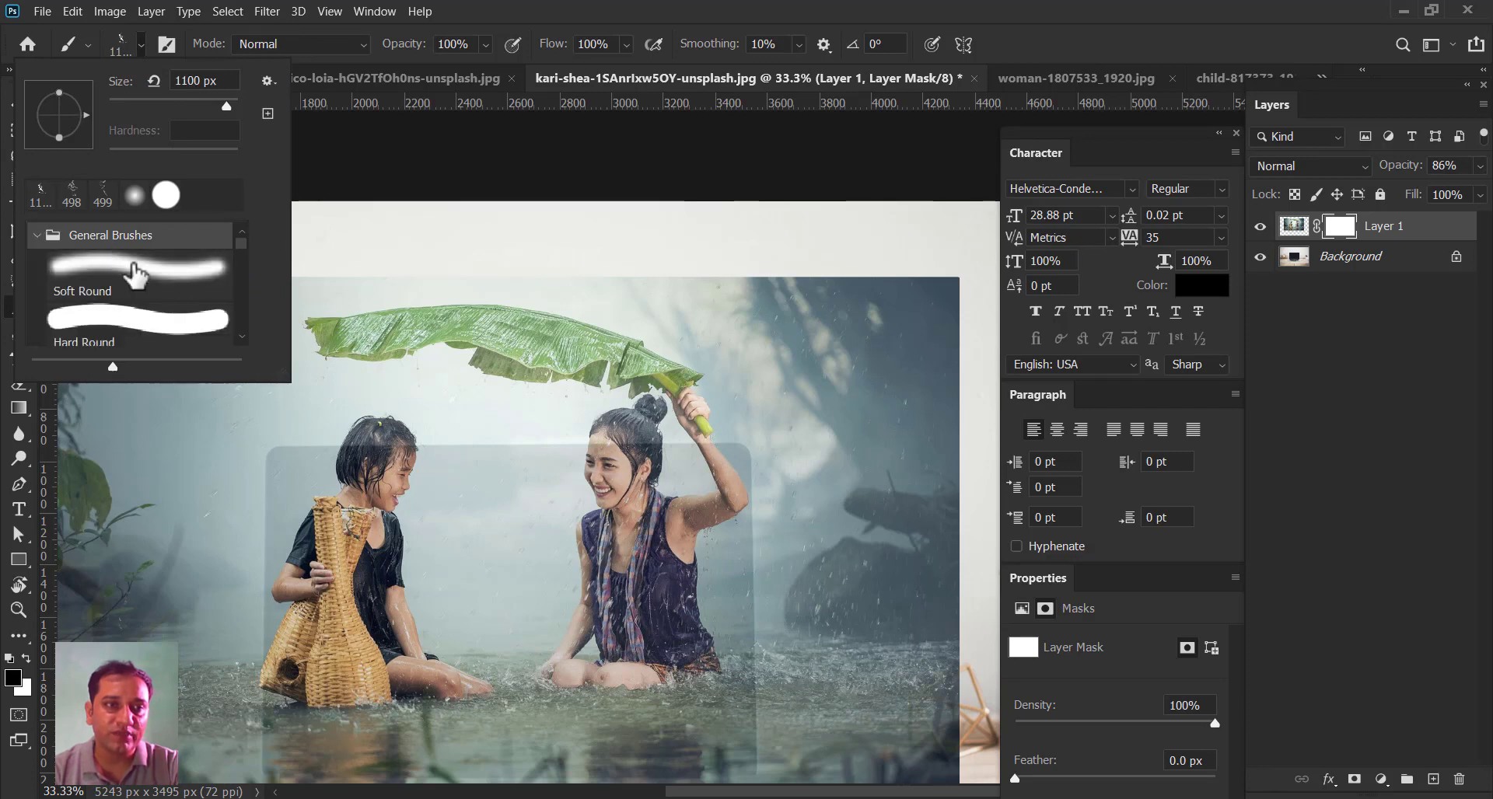
{"action": "left_click", "coordinate": [138, 328]}
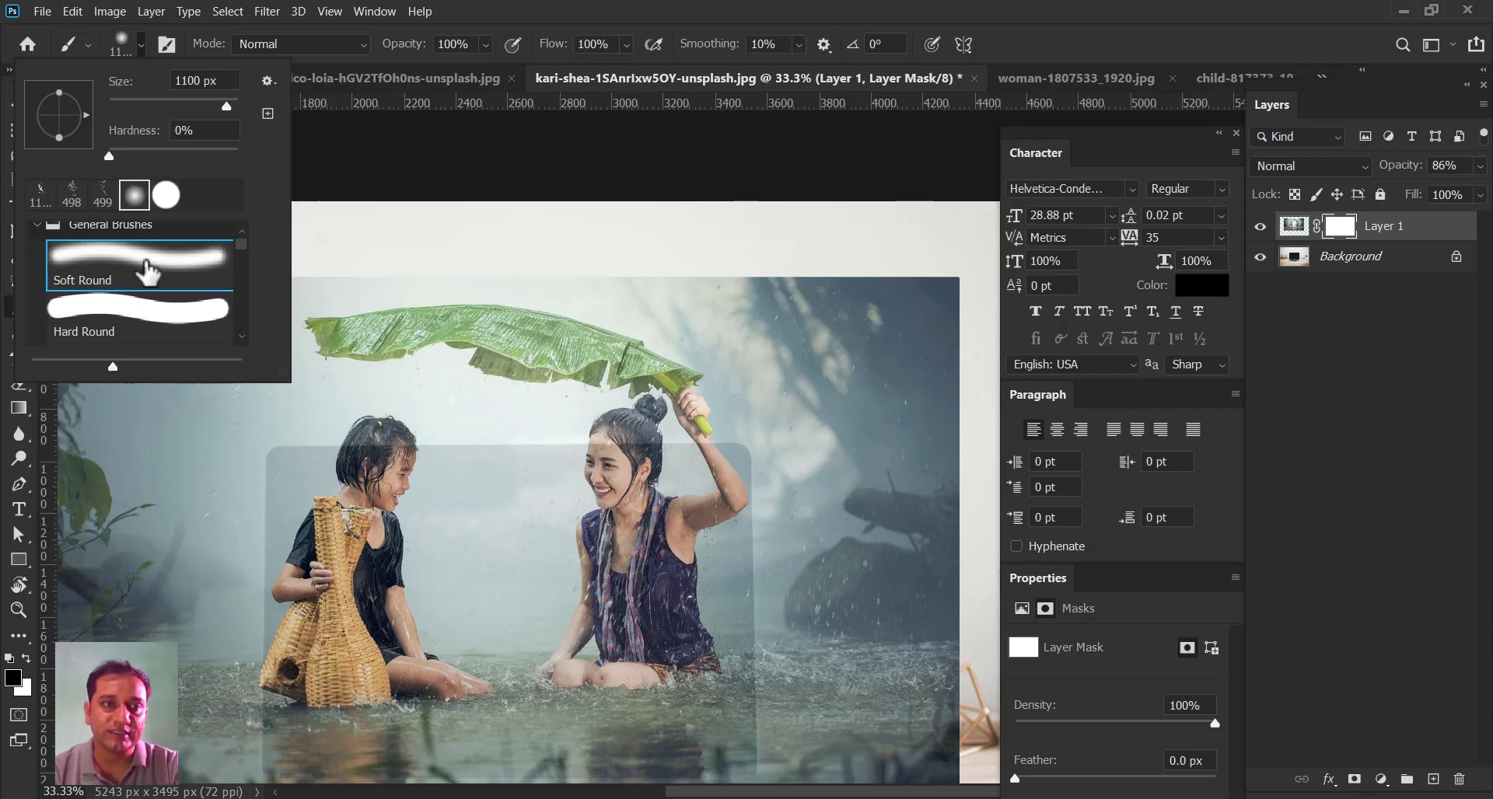
{"action": "left_click", "coordinate": [572, 15]}
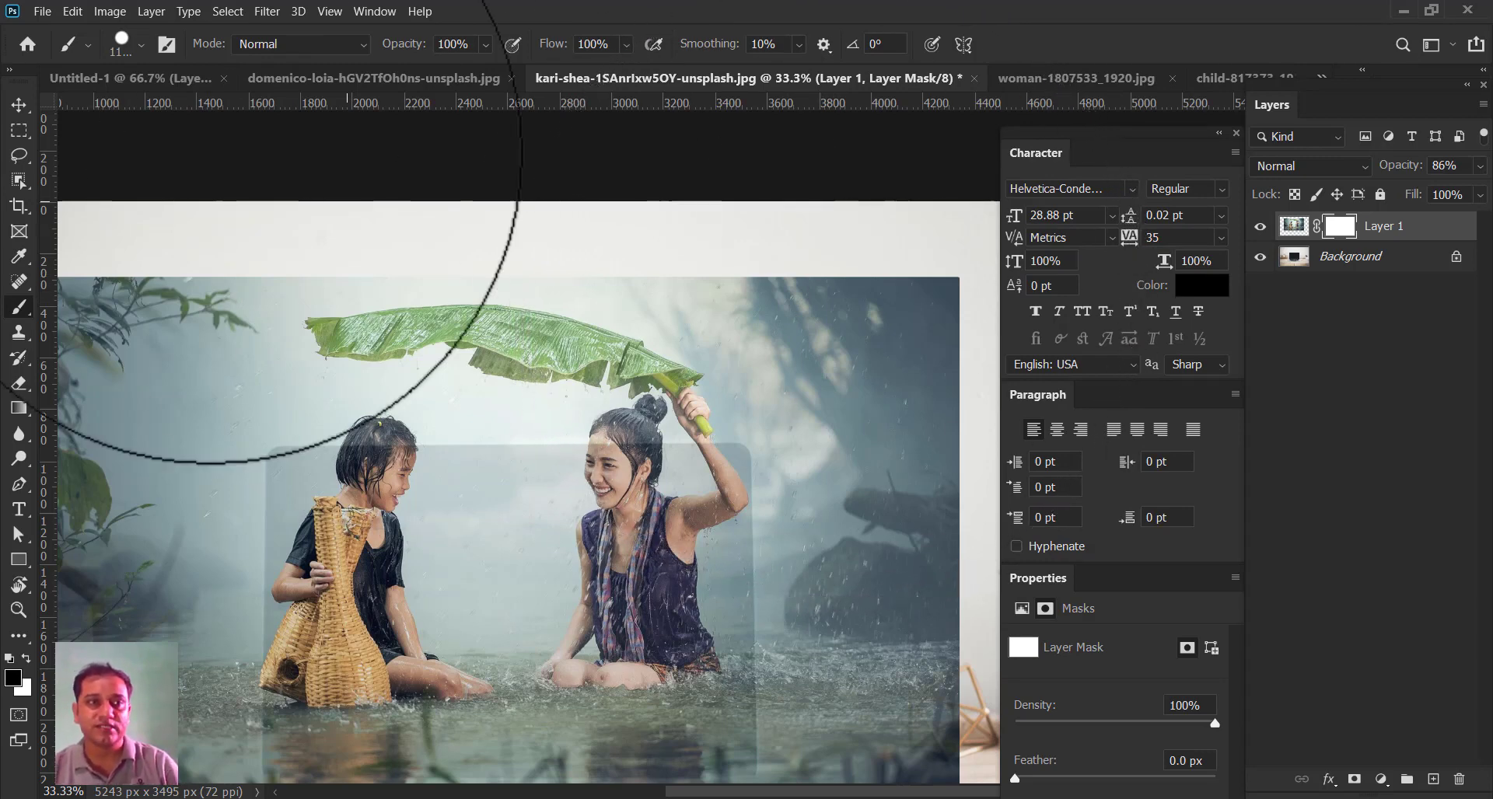
- Set the Hard Round brush size to 125 px for painting on Layer 1's mask
{"action": "left_click", "coordinate": [124, 45]}
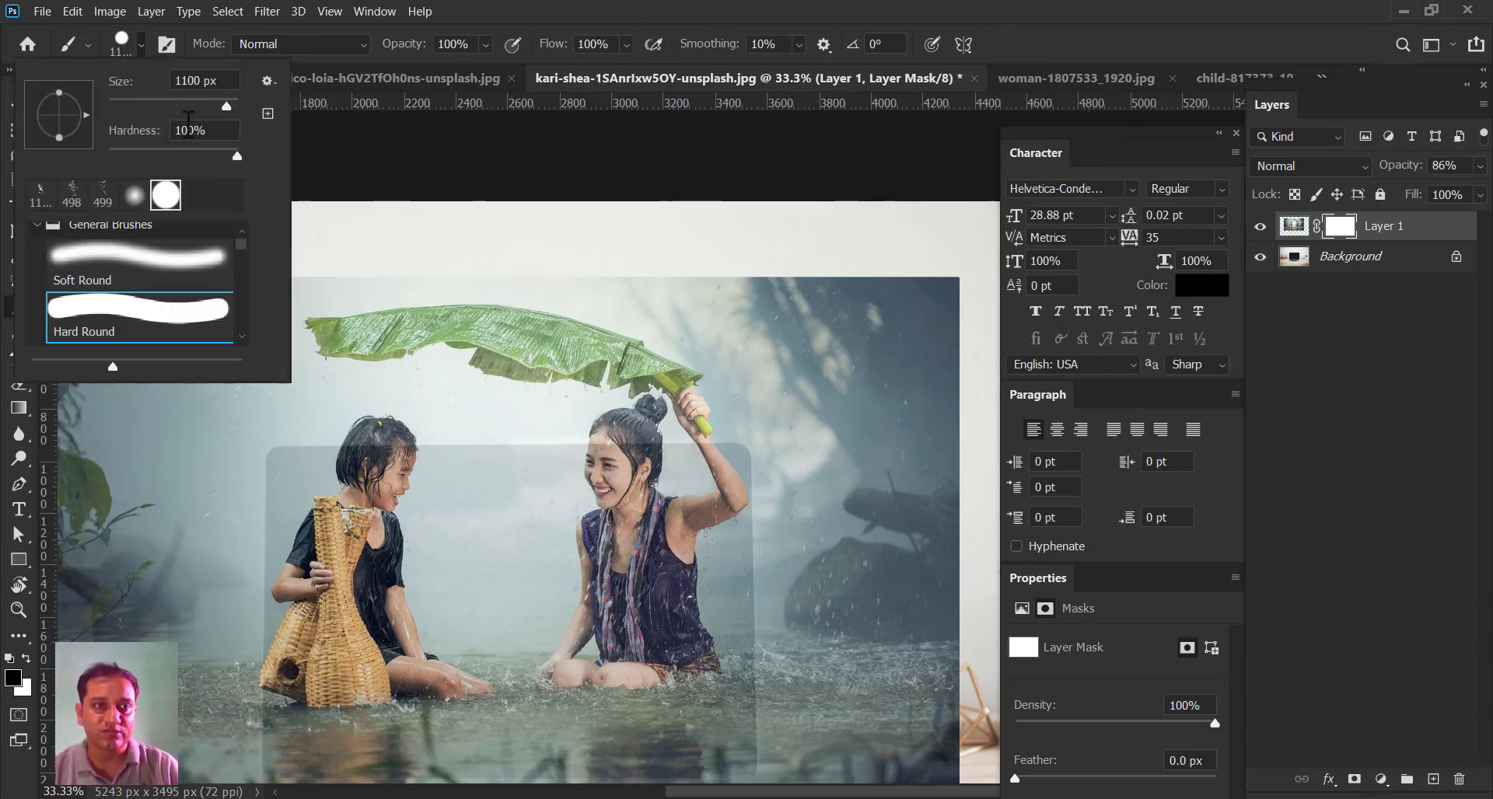
{"action": "left_click_drag", "start_coordinate": [158, 109], "coordinate": [131, 111]}
{"action": "left_click", "coordinate": [609, 6]}
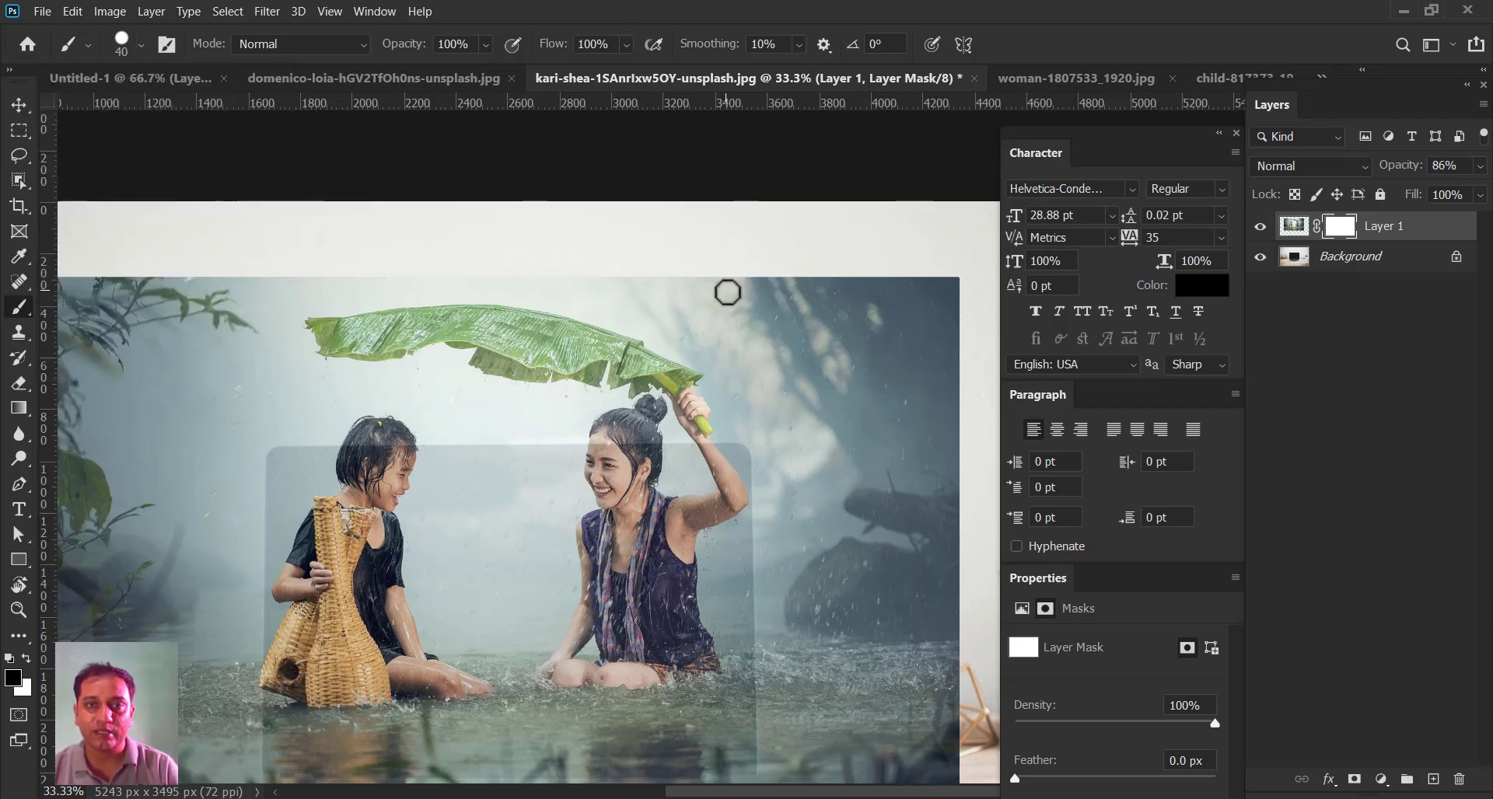
{"action": "key", "text": "bracketright"}
{"action": "key", "text": "bracketright"}
{"action": "key", "text": "bracketright"}
{"action": "key", "text": "bracketright"}
{"action": "key", "text": "bracketright"}
{"action": "key", "text": "bracketright"}
{"action": "key", "text": "bracketright"}
{"action": "mouse_move", "coordinate": [848, 323]}
{"action": "left_mouse_down"}
{"action": "mouse_move", "coordinate": [750, 313]}
{"action": "mouse_move", "coordinate": [765, 311]}
{"action": "left_mouse_up"}
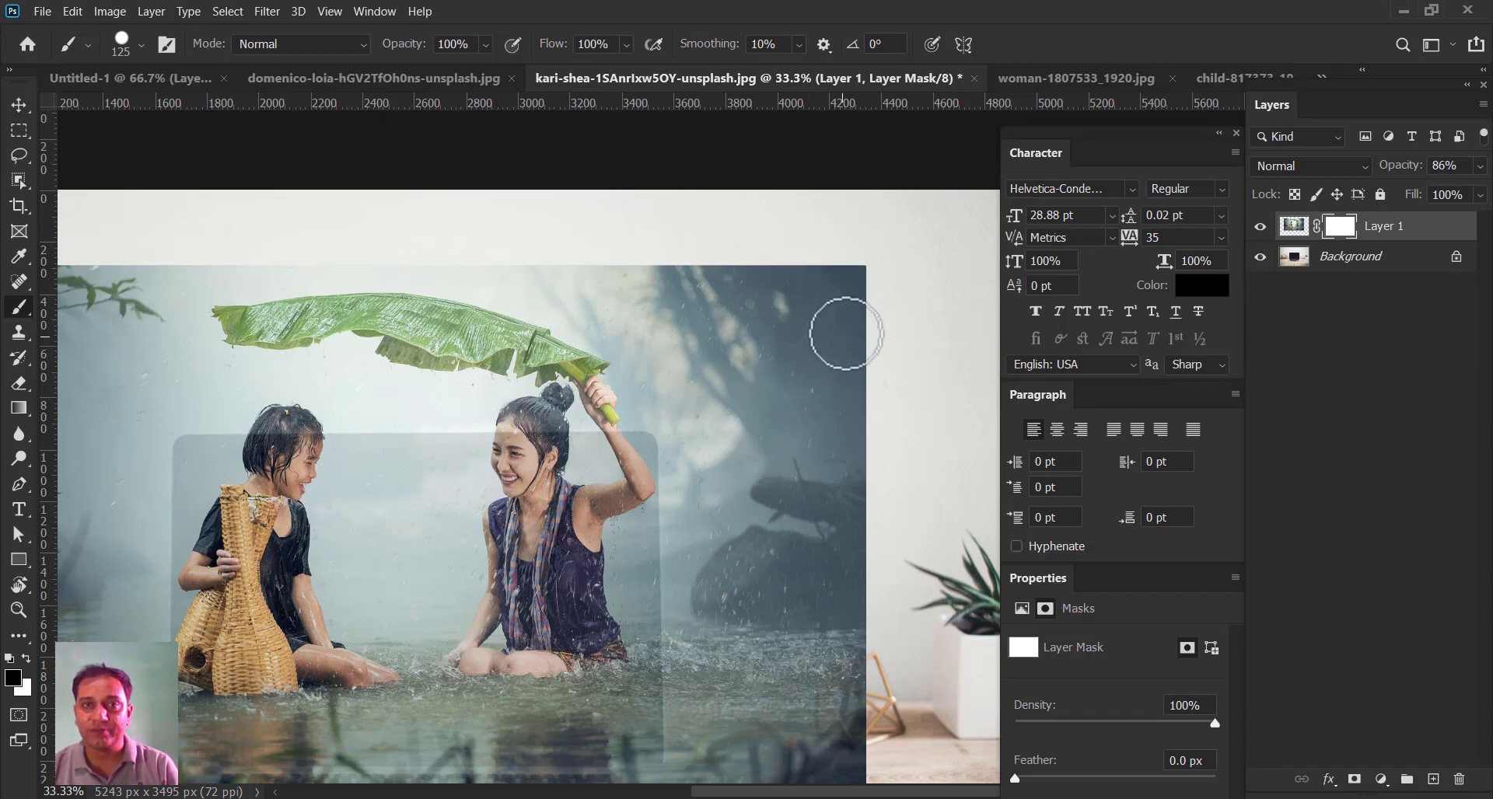
- Hide the photo's upper-right corner by painting black on Layer 1's mask with the 125 px Hard Round brush
{"action": "right_click", "coordinate": [836, 256]}
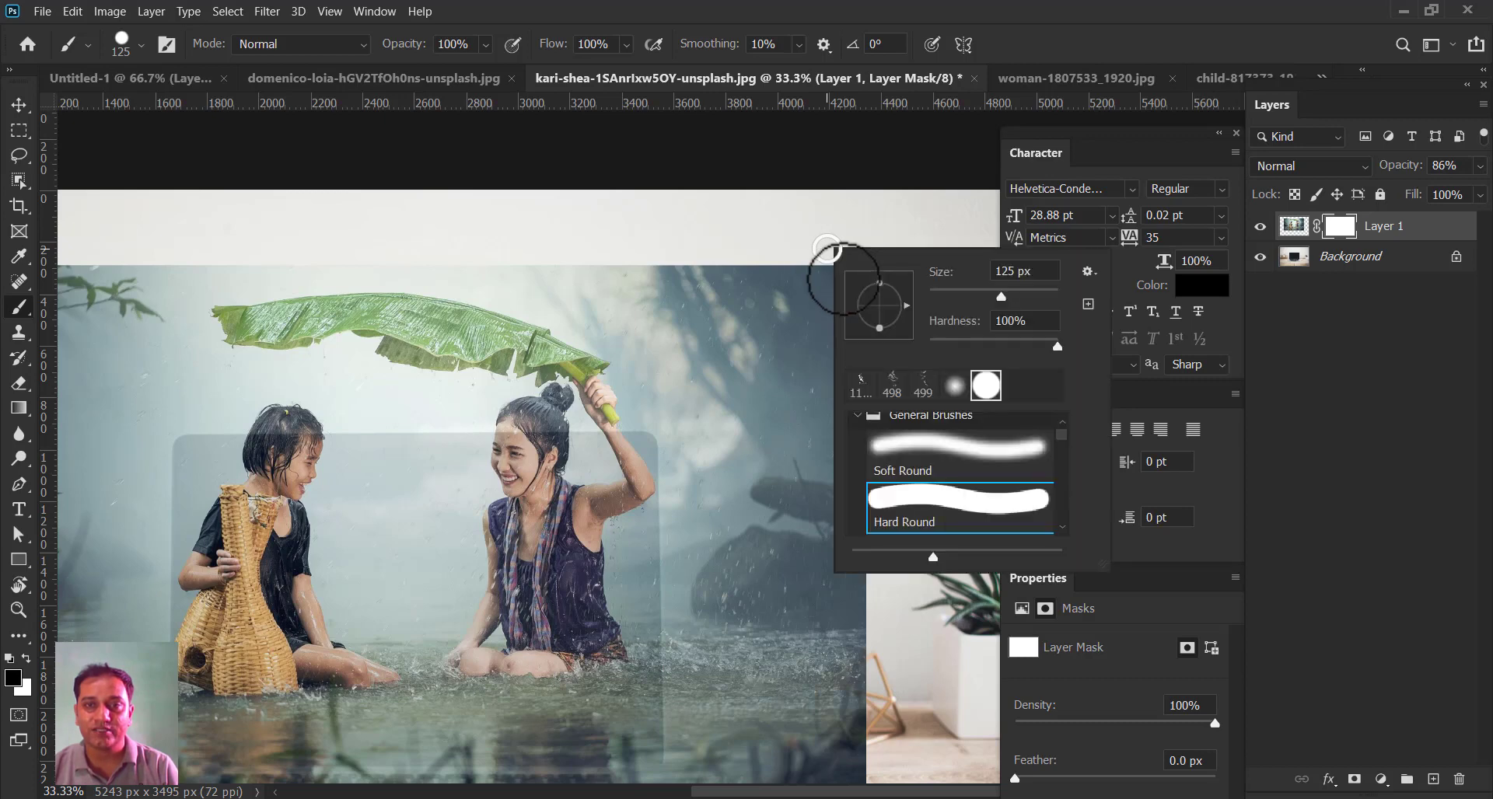
{"action": "left_click", "coordinate": [1085, 33]}
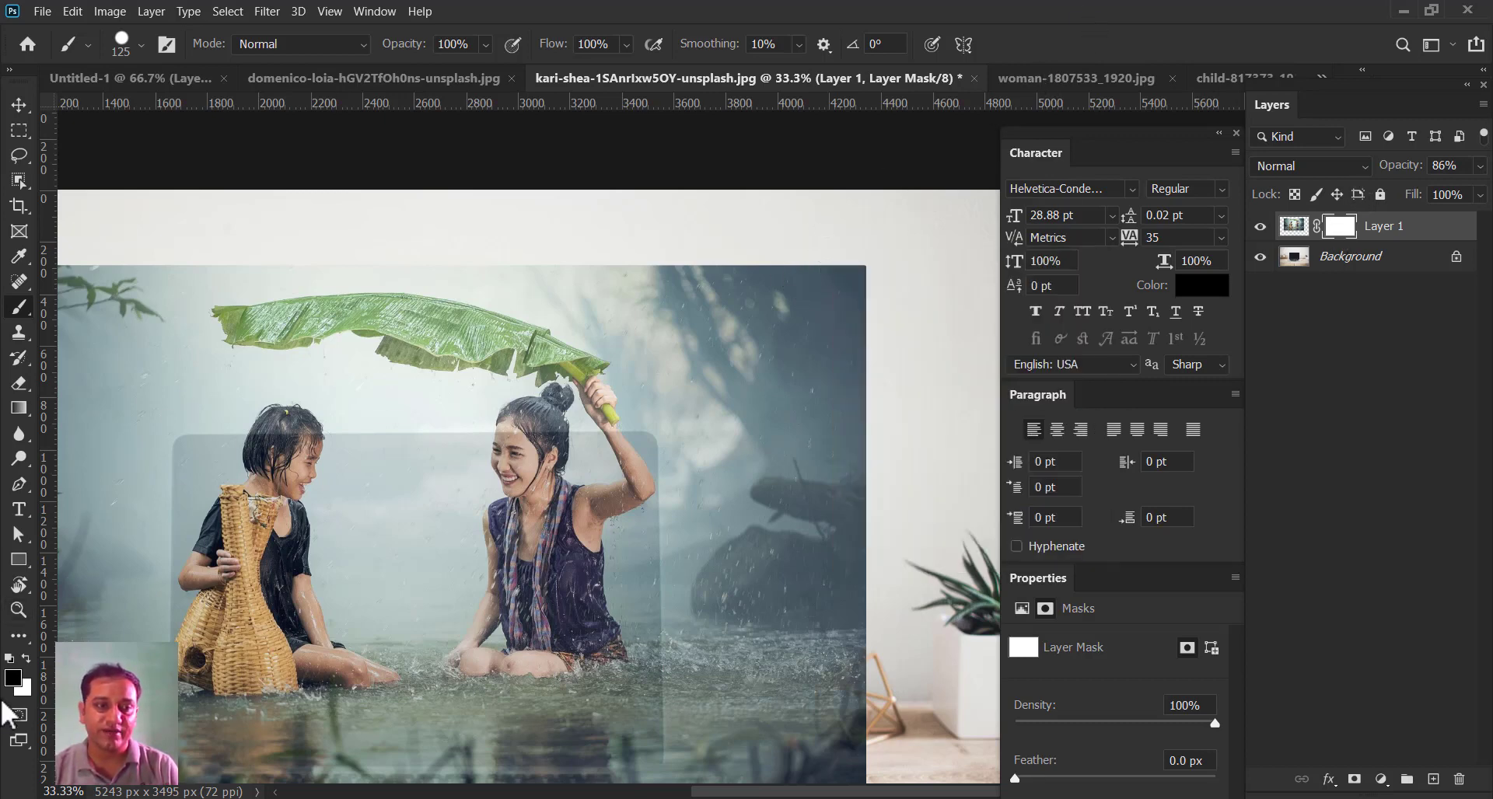
{"action": "mouse_move", "coordinate": [786, 256]}
{"action": "left_mouse_down"}
{"action": "mouse_move", "coordinate": [894, 346]}
{"action": "mouse_move", "coordinate": [862, 292]}
{"action": "mouse_move", "coordinate": [711, 254]}
{"action": "mouse_move", "coordinate": [808, 360]}
{"action": "mouse_move", "coordinate": [648, 231]}
{"action": "left_mouse_up"}
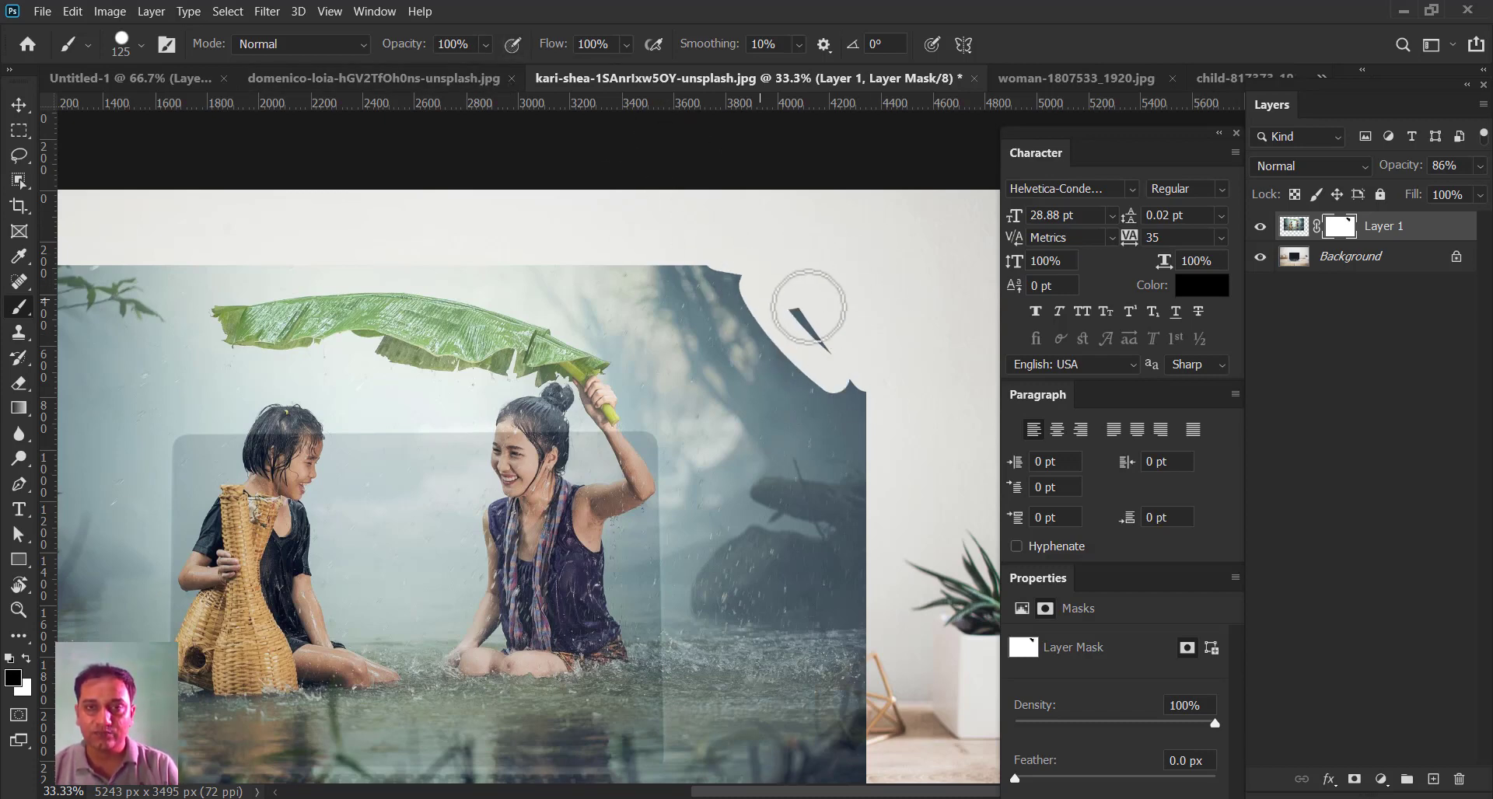
- Mask out the scenery above the leaf and beside the woman with a 250 px brush, and restore the over-erased area by her torso in white
{"action": "key", "text": "bracketright"}
{"action": "key", "text": "bracketright"}
{"action": "key", "text": "bracketright"}
{"action": "key", "text": "bracketright"}
{"action": "mouse_move", "coordinate": [700, 259]}
{"action": "left_mouse_down"}
{"action": "mouse_move", "coordinate": [877, 438]}
{"action": "mouse_move", "coordinate": [775, 304]}
{"action": "mouse_move", "coordinate": [801, 312]}
{"action": "mouse_move", "coordinate": [756, 319]}
{"action": "mouse_move", "coordinate": [769, 349]}
{"action": "mouse_move", "coordinate": [648, 242]}
{"action": "mouse_move", "coordinate": [504, 236]}
{"action": "mouse_move", "coordinate": [614, 273]}
{"action": "mouse_move", "coordinate": [430, 250]}
{"action": "mouse_move", "coordinate": [215, 269]}
{"action": "mouse_move", "coordinate": [434, 265]}
{"action": "mouse_move", "coordinate": [676, 339]}
{"action": "mouse_move", "coordinate": [600, 307]}
{"action": "mouse_move", "coordinate": [575, 310]}
{"action": "mouse_move", "coordinate": [779, 379]}
{"action": "mouse_move", "coordinate": [706, 343]}
{"action": "mouse_move", "coordinate": [652, 346]}
{"action": "mouse_move", "coordinate": [814, 475]}
{"action": "mouse_move", "coordinate": [876, 540]}
{"action": "left_mouse_up"}
{"action": "left_click_drag", "start_coordinate": [831, 655], "coordinate": [756, 363]}
{"action": "mouse_move", "coordinate": [770, 219]}
{"action": "left_mouse_down"}
{"action": "mouse_move", "coordinate": [692, 435]}
{"action": "mouse_move", "coordinate": [633, 190]}
{"action": "mouse_move", "coordinate": [665, 350]}
{"action": "mouse_move", "coordinate": [654, 540]}
{"action": "left_mouse_up"}
{"action": "mouse_move", "coordinate": [616, 324]}
{"action": "left_mouse_down"}
{"action": "mouse_move", "coordinate": [642, 379]}
{"action": "mouse_move", "coordinate": [635, 411]}
{"action": "mouse_move", "coordinate": [702, 364]}
{"action": "mouse_move", "coordinate": [695, 565]}
{"action": "mouse_move", "coordinate": [674, 471]}
{"action": "mouse_move", "coordinate": [659, 488]}
{"action": "mouse_move", "coordinate": [626, 454]}
{"action": "mouse_move", "coordinate": [619, 506]}
{"action": "mouse_move", "coordinate": [641, 518]}
{"action": "mouse_move", "coordinate": [544, 499]}
{"action": "mouse_move", "coordinate": [631, 432]}
{"action": "left_mouse_up"}
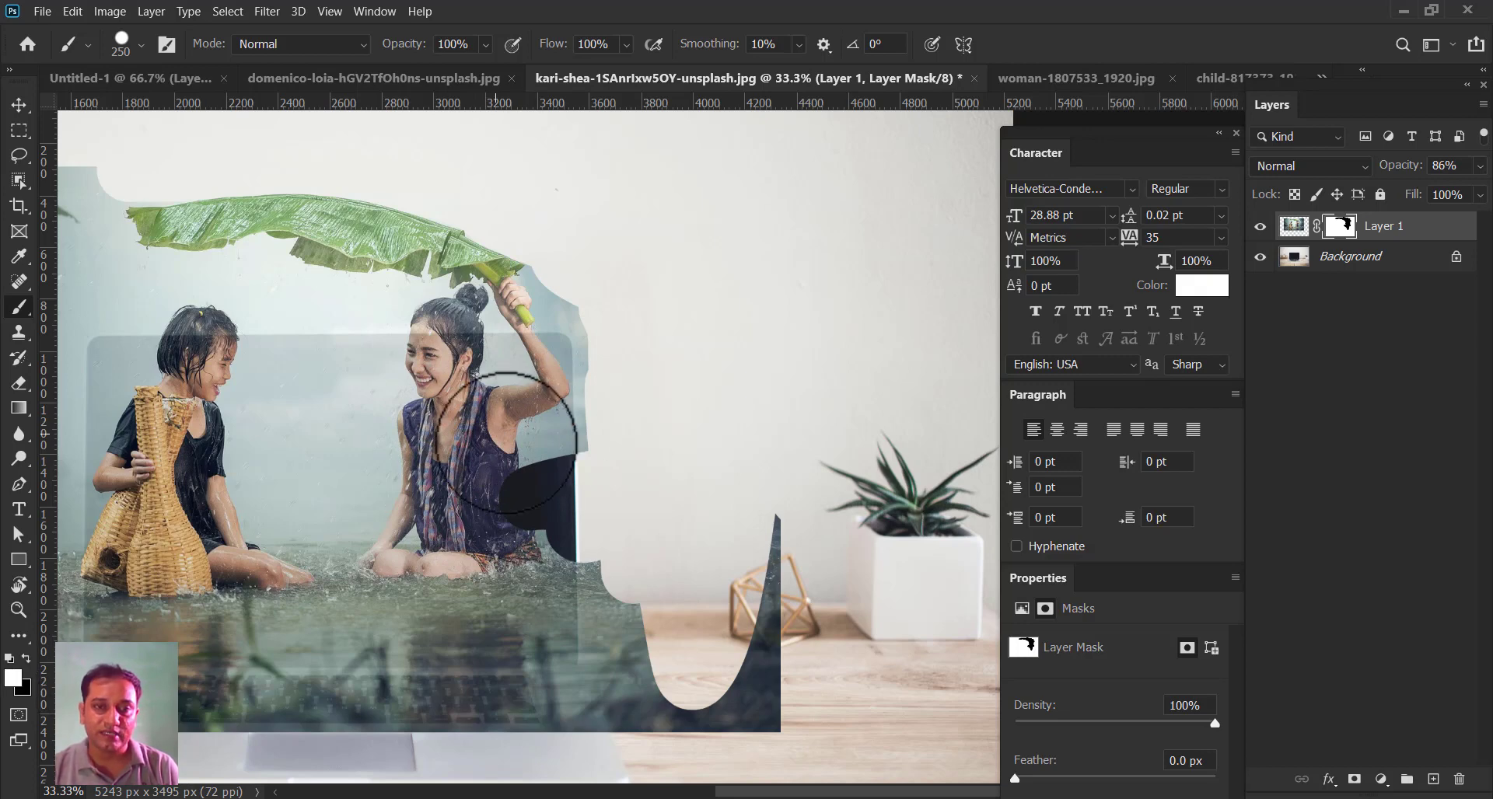
{"action": "mouse_move", "coordinate": [467, 482]}
{"action": "left_mouse_down"}
{"action": "mouse_move", "coordinate": [500, 500]}
{"action": "mouse_move", "coordinate": [539, 470]}
{"action": "left_mouse_up"}
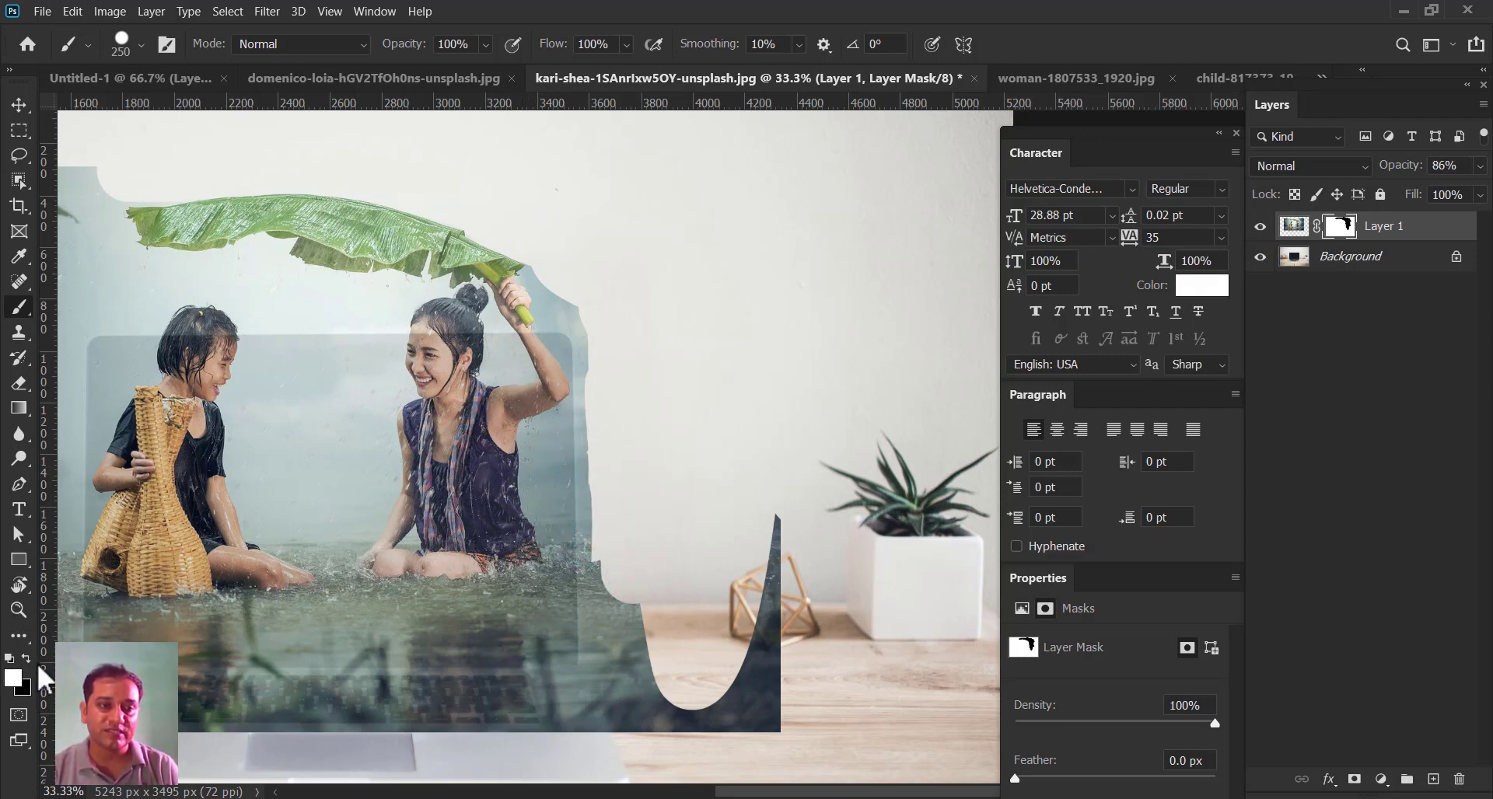
- Switch the foreground back to black and mask out the background beside the leaf's tip with a 70 px brush
{"action": "key", "text": "x"}
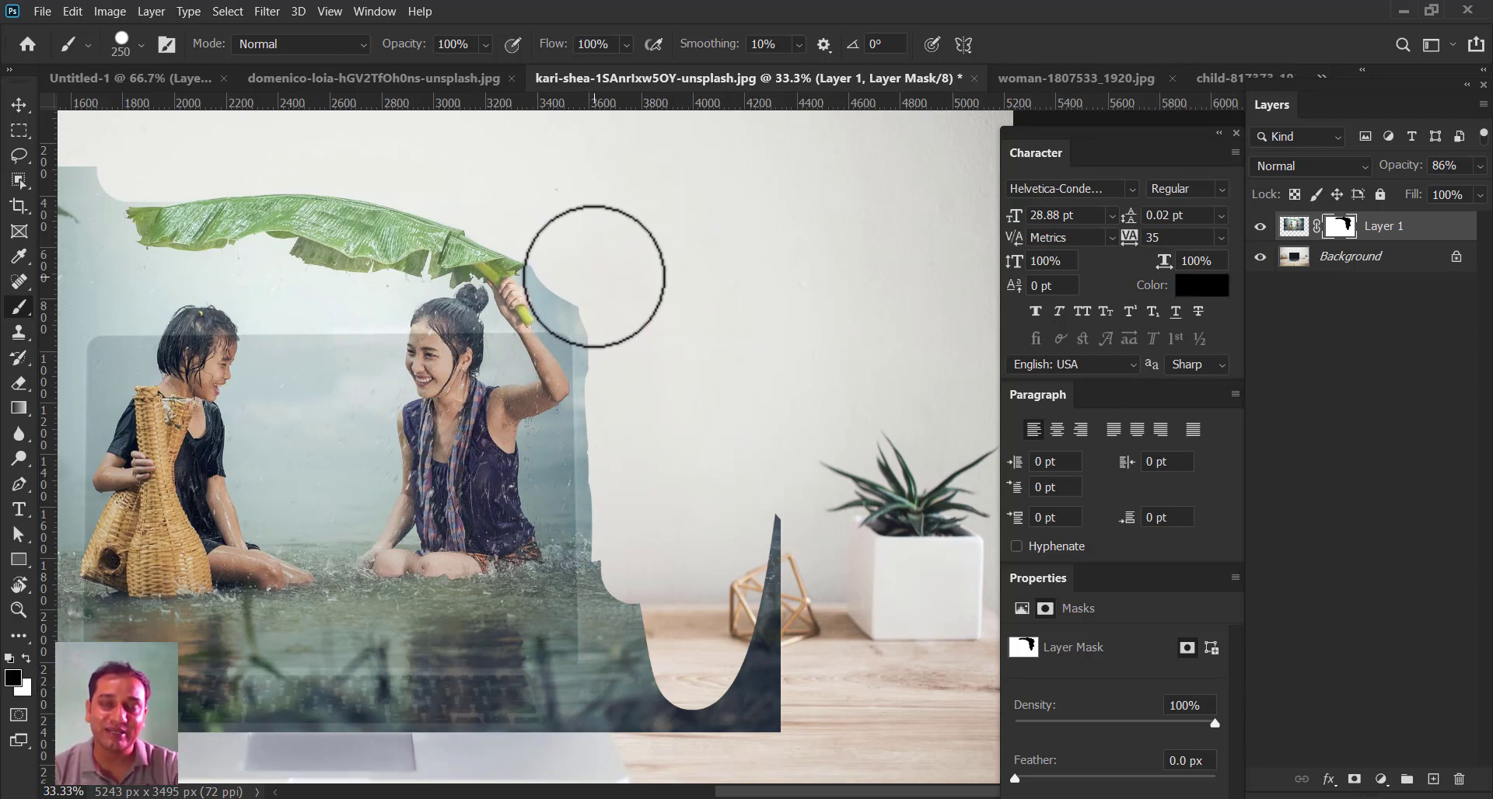
{"action": "key", "text": "ctrl+plus"}
{"action": "key", "text": "ctrl+plus"}
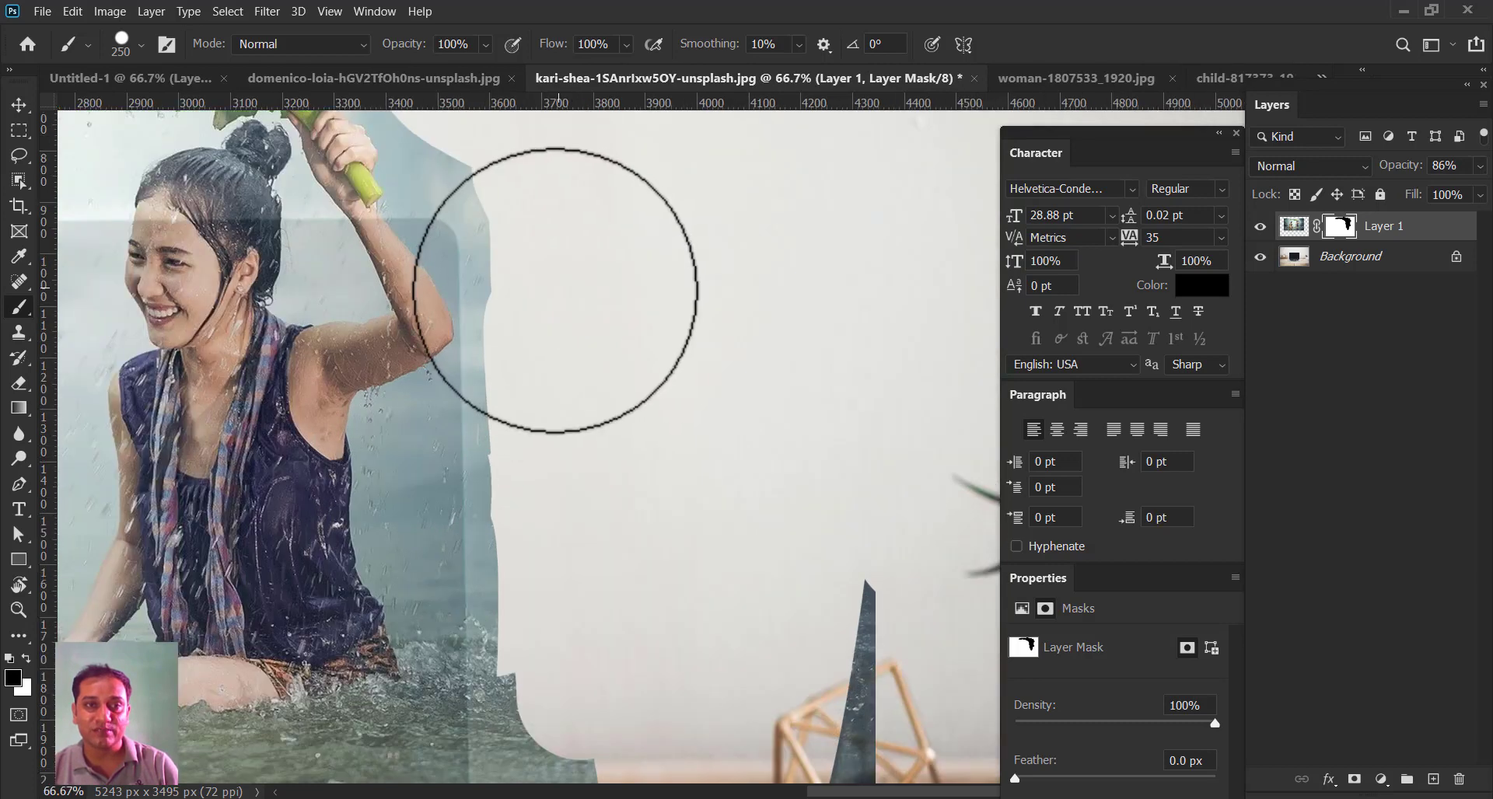
{"action": "left_click_drag", "start_coordinate": [557, 273], "coordinate": [815, 621]}
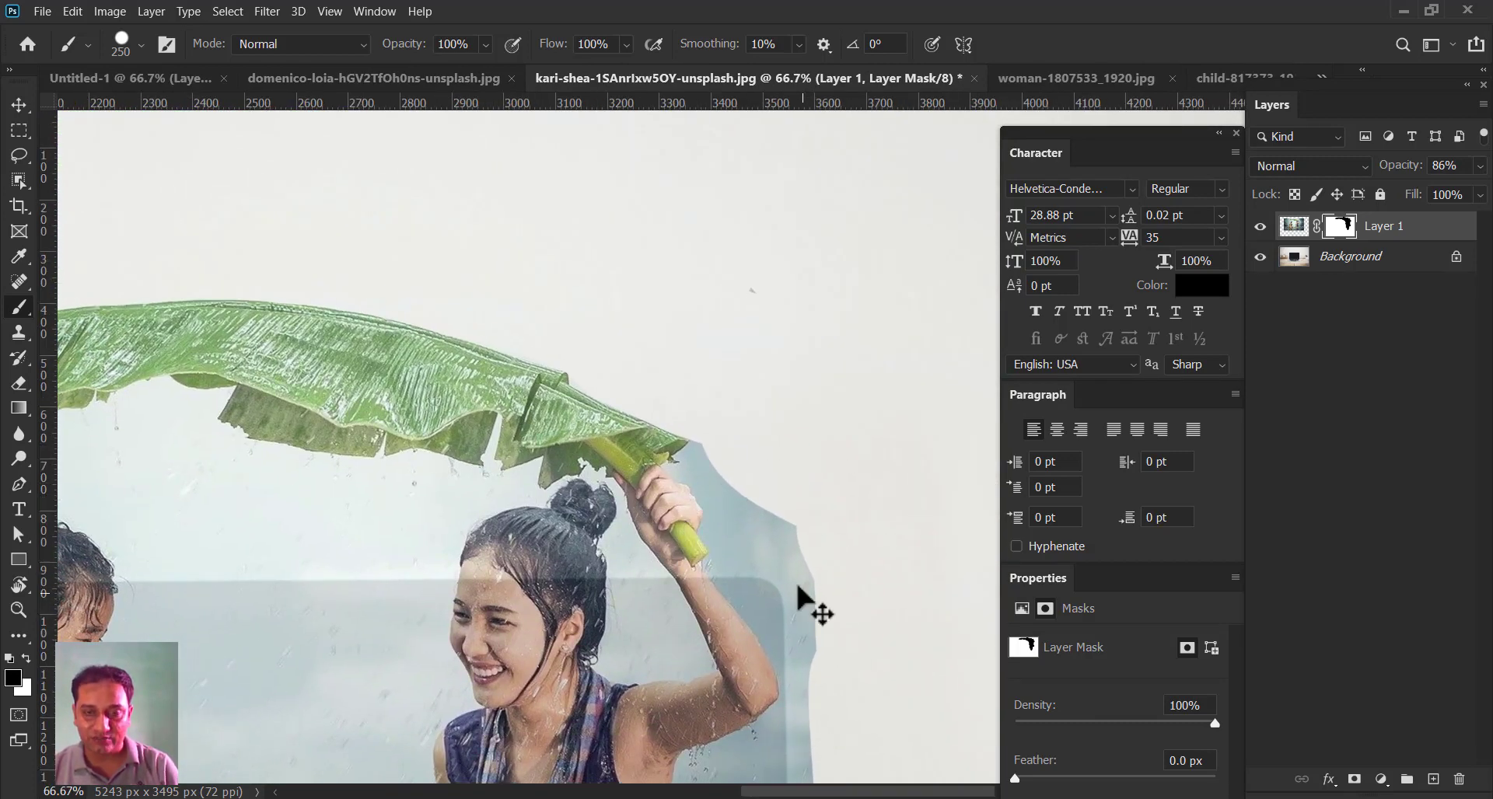
{"action": "key", "text": "ctrl+plus"}
{"action": "key", "text": "ctrl+plus"}
{"action": "left_click_drag", "start_coordinate": [816, 525], "coordinate": [546, 416]}
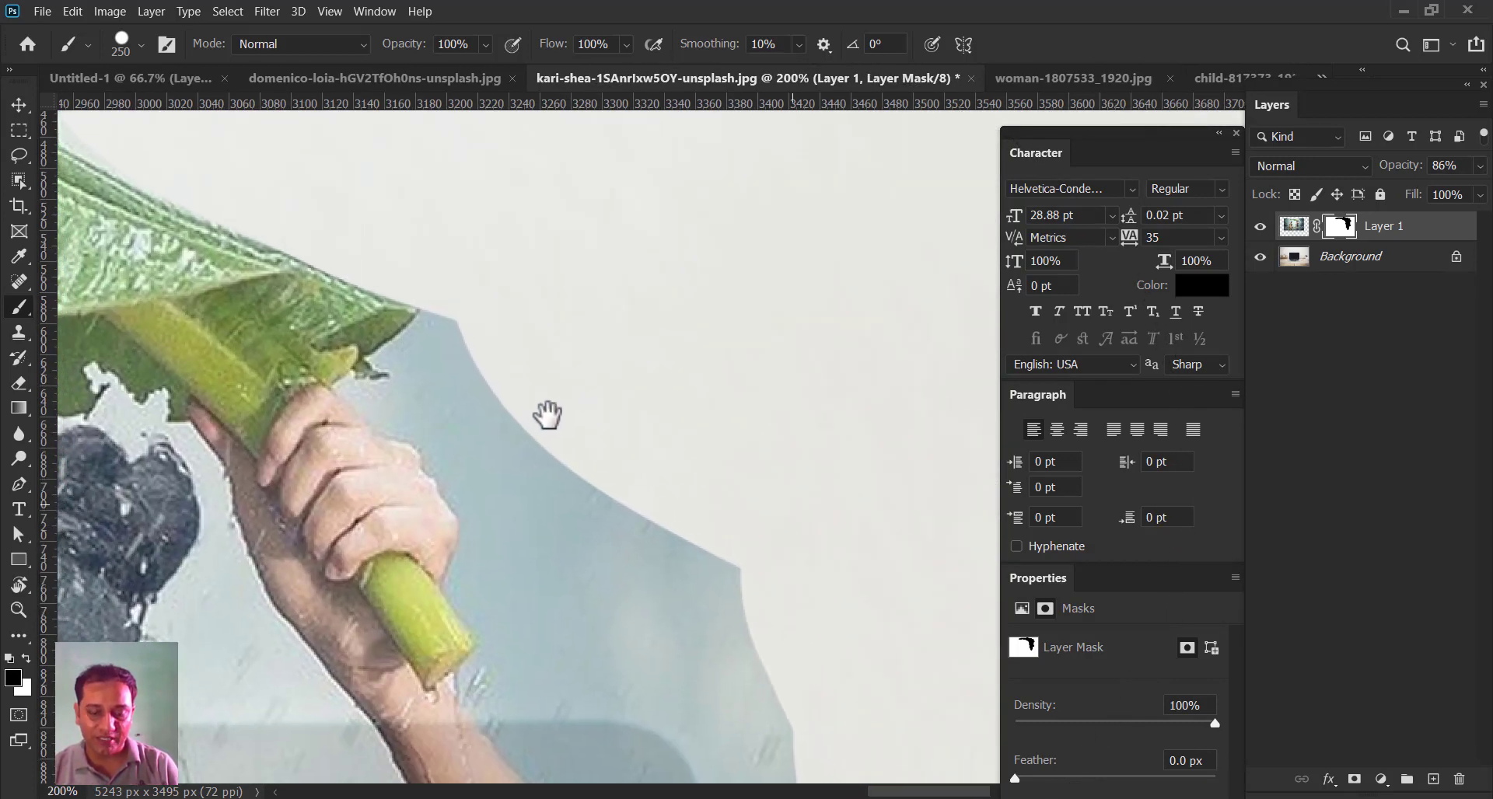
{"action": "key", "text": "["}
{"action": "key", "text": "["}
{"action": "key", "text": "["}
{"action": "key", "text": "["}
{"action": "key", "text": "["}
{"action": "key", "text": "bracketleft"}
{"action": "key", "text": "bracketleft"}
{"action": "key", "text": "bracketleft"}
{"action": "key", "text": "bracketleft"}
{"action": "key", "text": "bracketleft"}
{"action": "key", "text": "bracketleft"}
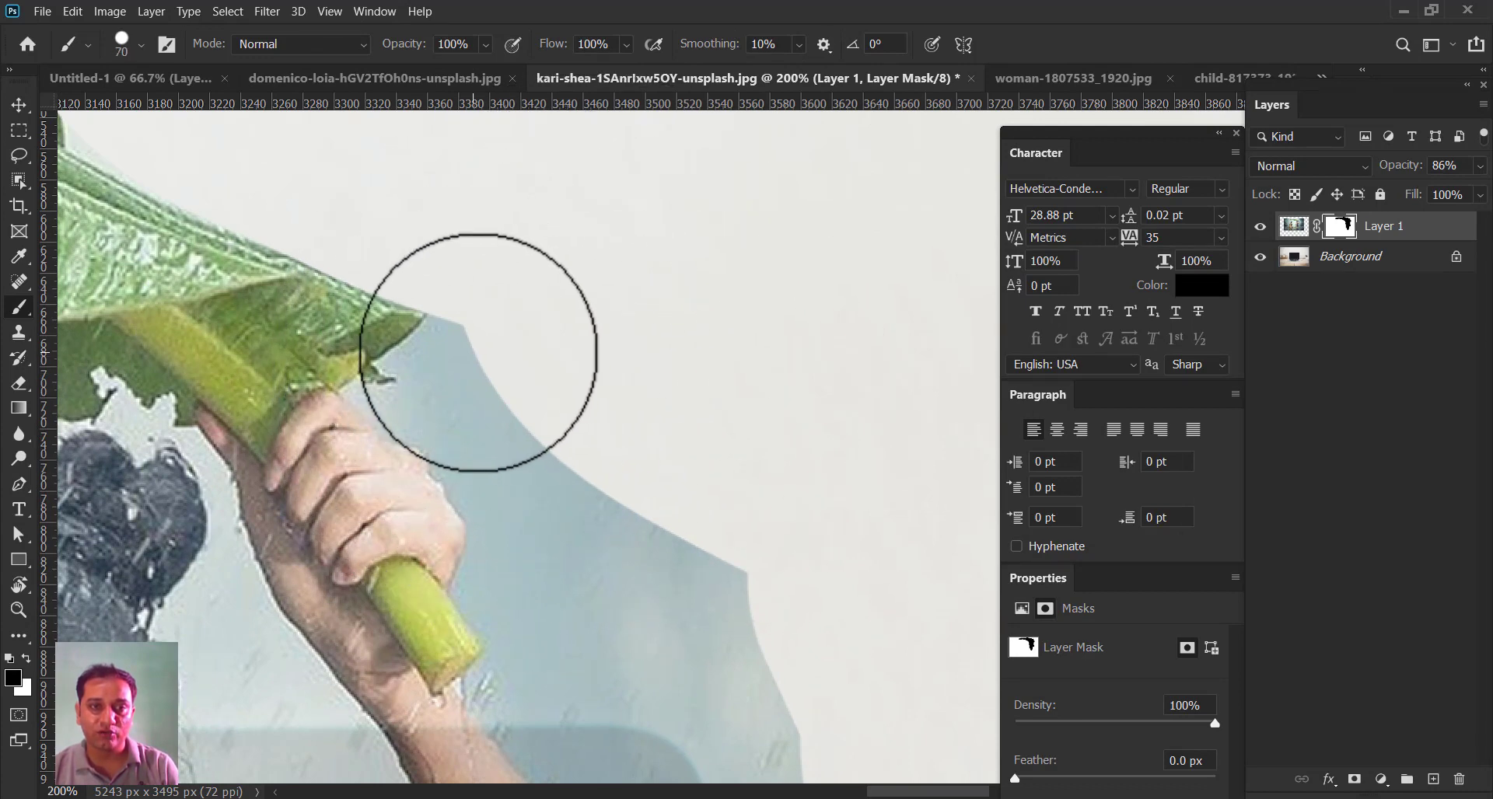
{"action": "mouse_move", "coordinate": [450, 339]}
{"action": "left_mouse_down"}
{"action": "mouse_move", "coordinate": [653, 527]}
{"action": "mouse_move", "coordinate": [642, 578]}
{"action": "mouse_move", "coordinate": [491, 391]}
{"action": "mouse_move", "coordinate": [419, 369]}
{"action": "mouse_move", "coordinate": [437, 341]}
{"action": "mouse_move", "coordinate": [404, 366]}
{"action": "mouse_move", "coordinate": [422, 337]}
{"action": "left_mouse_up"}
- Mask out the background between the leaf's tip and the woman's knuckles with a 10 px brush
{"action": "key", "text": "bracketleft"}
{"action": "key", "text": "bracketleft"}
{"action": "key", "text": "bracketleft"}
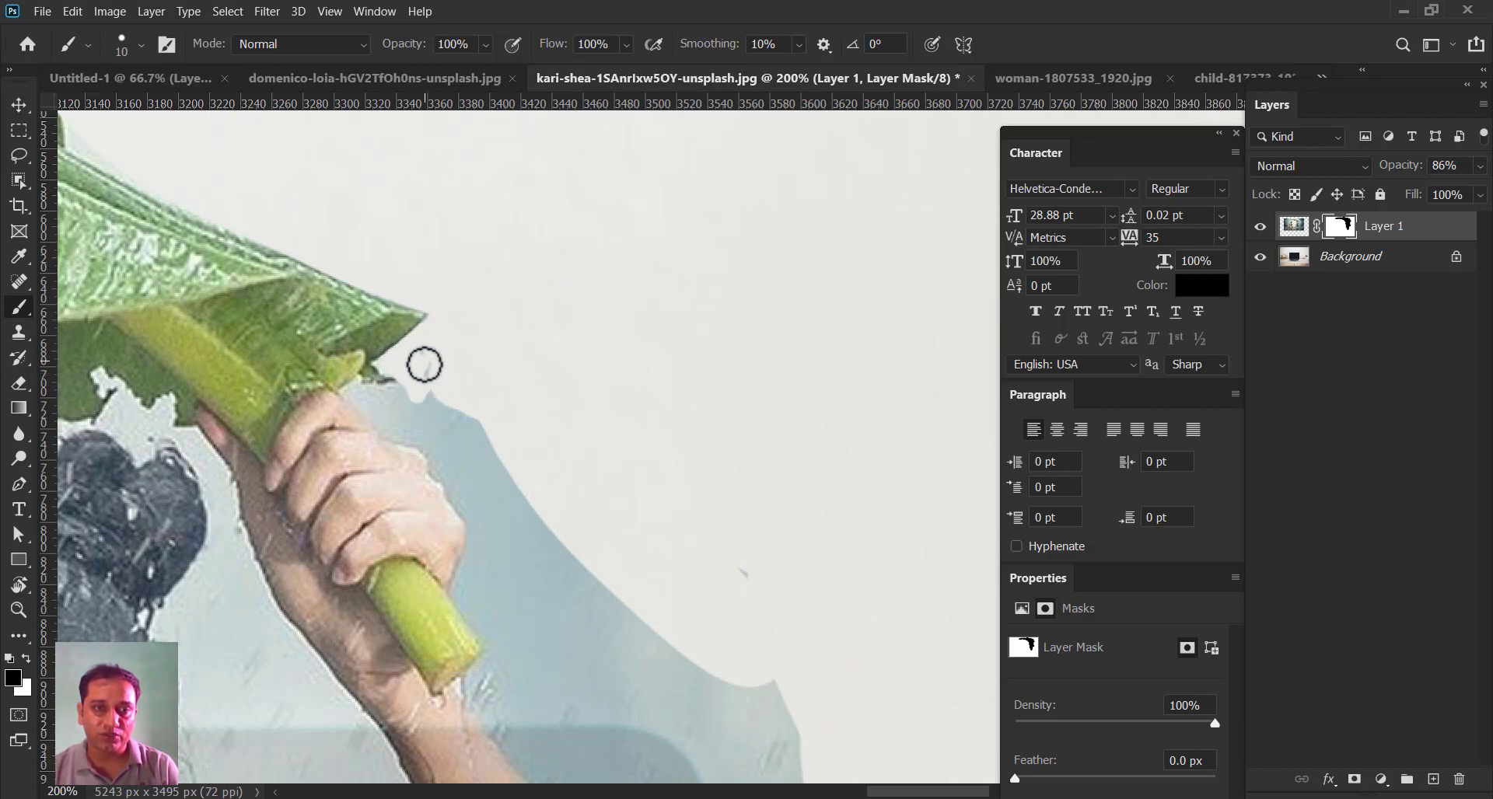
{"action": "left_click_drag", "start_coordinate": [351, 396], "coordinate": [370, 405]}
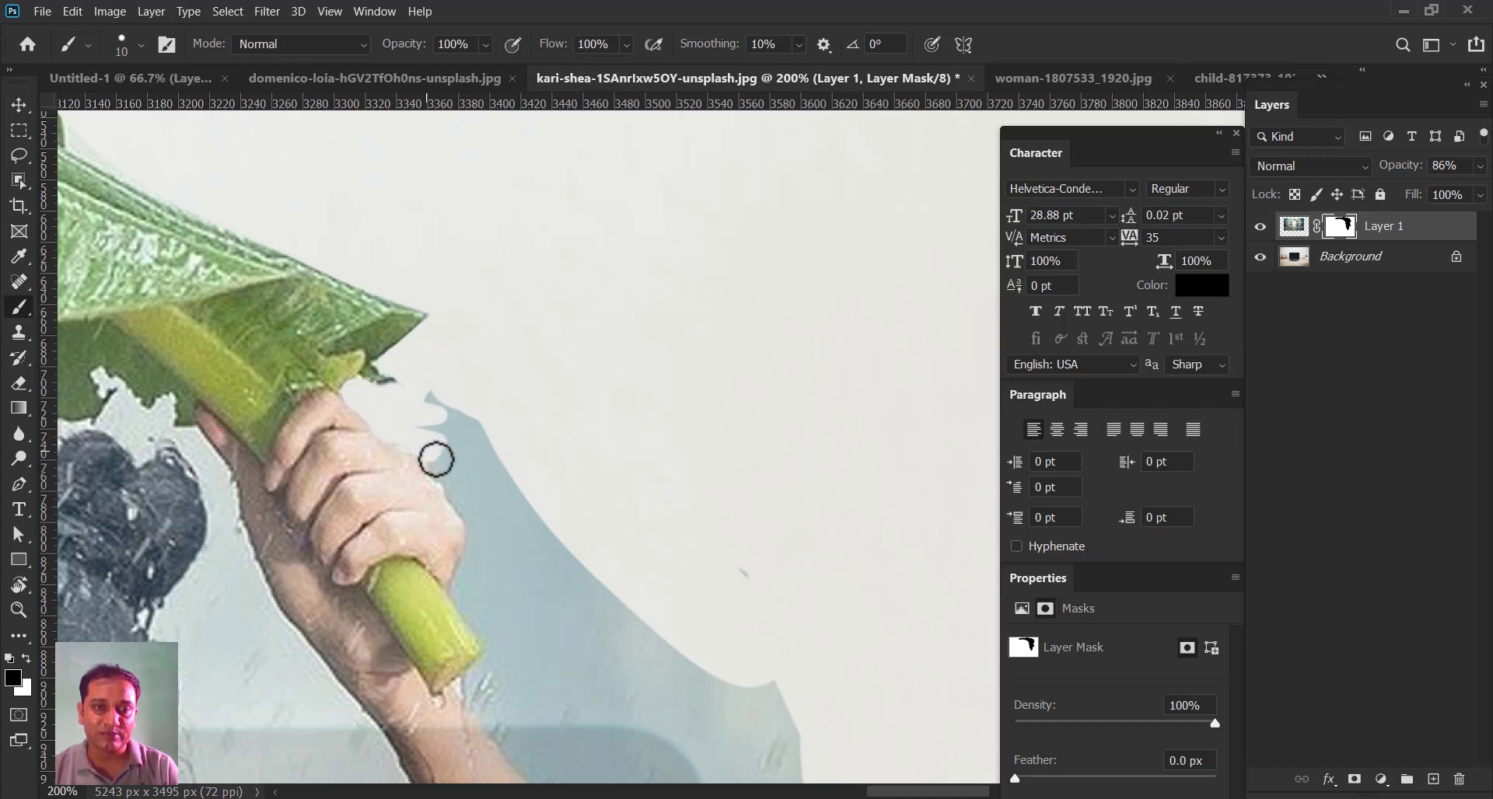
{"action": "left_click_drag", "start_coordinate": [474, 521], "coordinate": [465, 458]}
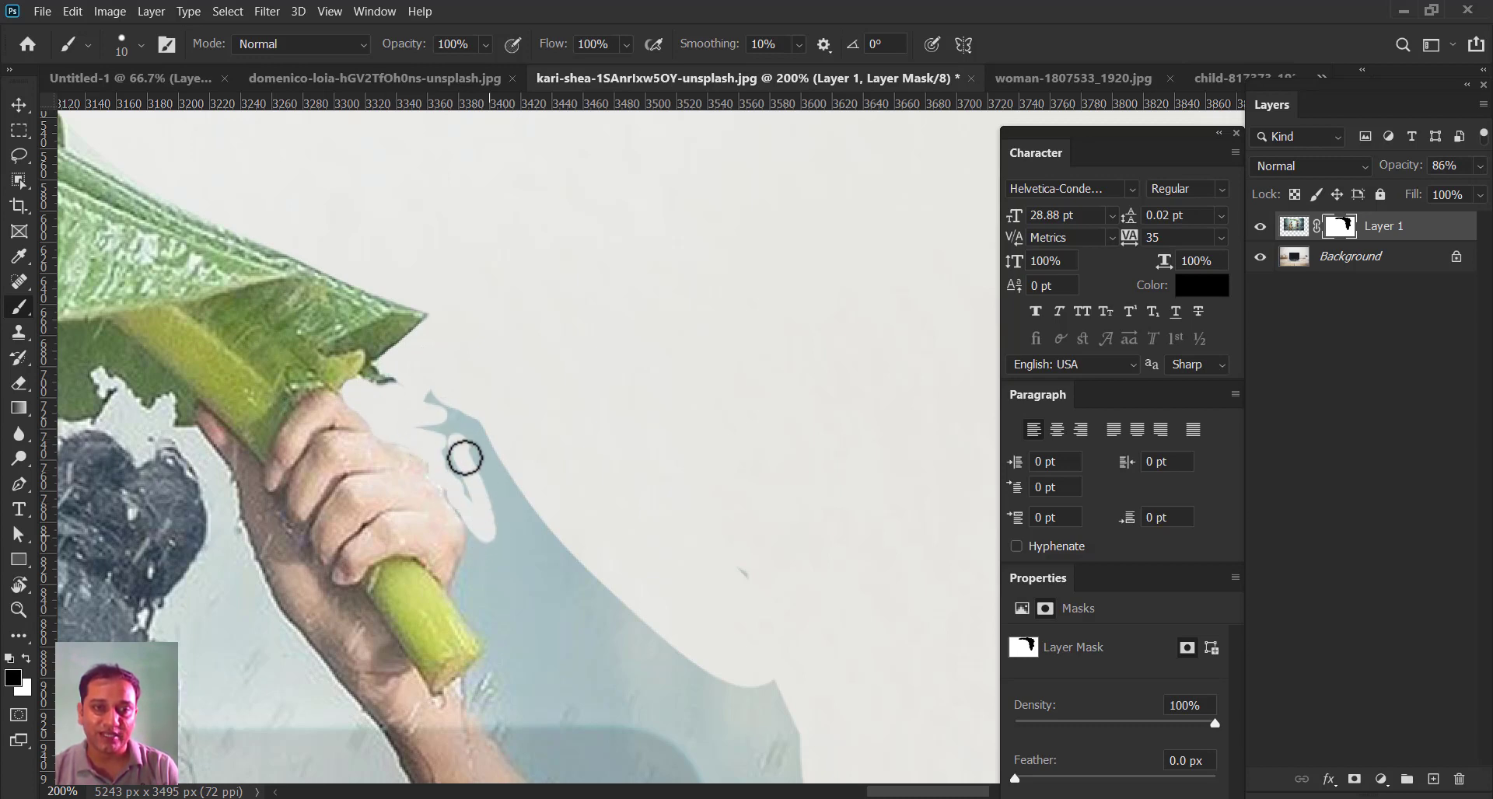
- Mask out the background beside the raised fist with a 25 px brush, and next to the stem with a 10 px brush
{"action": "key", "text": "bracketright"}
{"action": "key", "text": "bracketright"}
{"action": "mouse_move", "coordinate": [427, 393]}
{"action": "left_mouse_down"}
{"action": "mouse_move", "coordinate": [503, 473]}
{"action": "mouse_move", "coordinate": [481, 440]}
{"action": "mouse_move", "coordinate": [470, 462]}
{"action": "mouse_move", "coordinate": [502, 494]}
{"action": "mouse_move", "coordinate": [465, 484]}
{"action": "mouse_move", "coordinate": [490, 529]}
{"action": "mouse_move", "coordinate": [493, 512]}
{"action": "mouse_move", "coordinate": [480, 500]}
{"action": "mouse_move", "coordinate": [488, 549]}
{"action": "mouse_move", "coordinate": [512, 507]}
{"action": "mouse_move", "coordinate": [501, 447]}
{"action": "mouse_move", "coordinate": [466, 416]}
{"action": "mouse_move", "coordinate": [445, 436]}
{"action": "mouse_move", "coordinate": [490, 476]}
{"action": "mouse_move", "coordinate": [490, 423]}
{"action": "left_mouse_up"}
{"action": "key", "text": "space"}
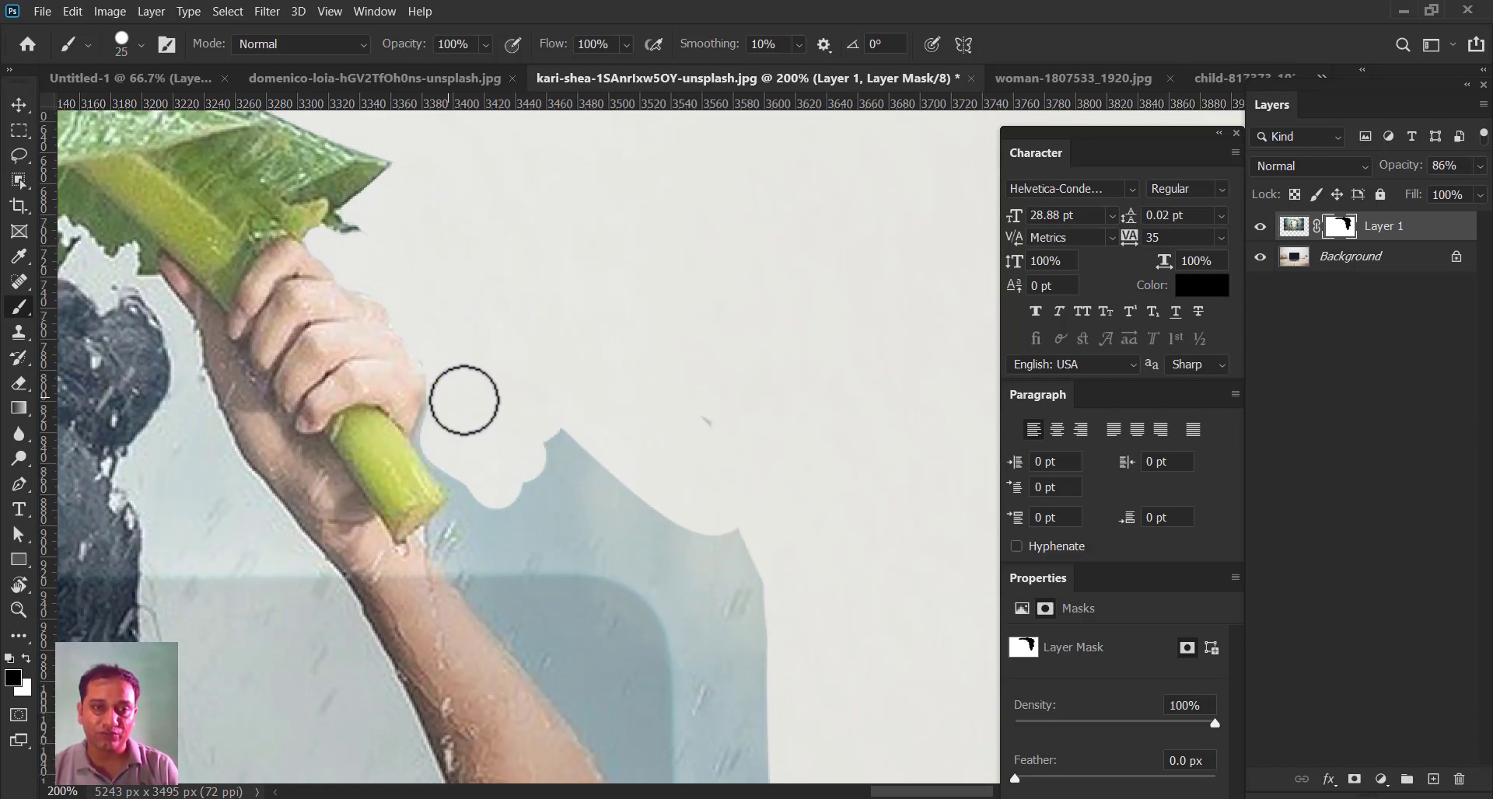
{"action": "key", "text": "bracketleft"}
{"action": "key", "text": "bracketleft"}
{"action": "key", "text": "bracketleft"}
{"action": "key", "text": "bracketleft"}
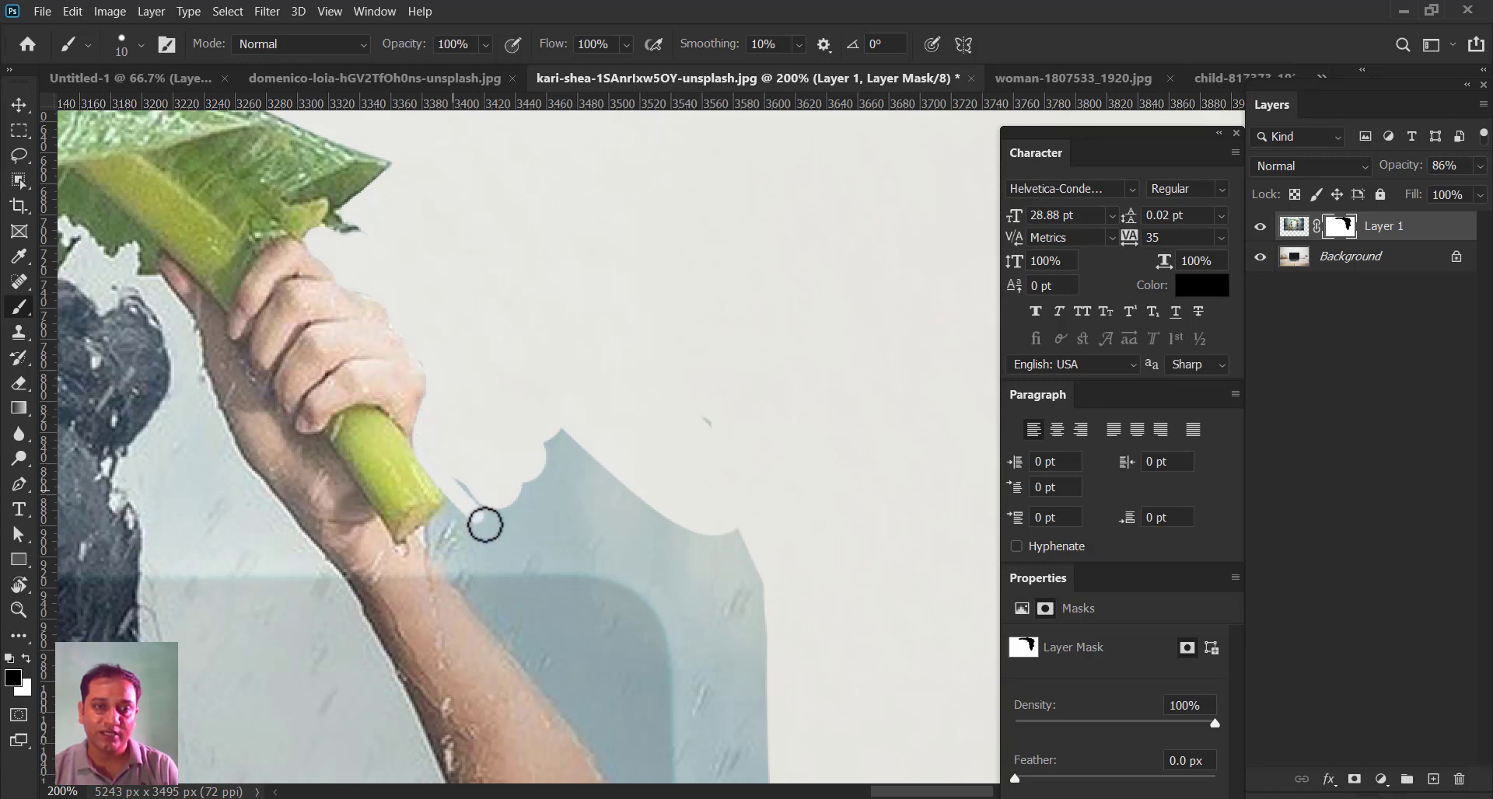
- Mask out the background from the stem to the laptop's upper-right corner with a 35 px brush
{"action": "key", "text": "bracketright"}
{"action": "key", "text": "bracketright"}
{"action": "key", "text": "bracketright"}
{"action": "key", "text": "bracketright"}
{"action": "key", "text": "bracketright"}
{"action": "mouse_move", "coordinate": [540, 516]}
{"action": "left_mouse_down"}
{"action": "mouse_move", "coordinate": [768, 630]}
{"action": "mouse_move", "coordinate": [615, 412]}
{"action": "mouse_move", "coordinate": [672, 504]}
{"action": "mouse_move", "coordinate": [649, 470]}
{"action": "mouse_move", "coordinate": [512, 423]}
{"action": "mouse_move", "coordinate": [687, 523]}
{"action": "mouse_move", "coordinate": [696, 483]}
{"action": "mouse_move", "coordinate": [661, 534]}
{"action": "mouse_move", "coordinate": [650, 397]}
{"action": "left_mouse_up"}
{"action": "key", "text": "space"}
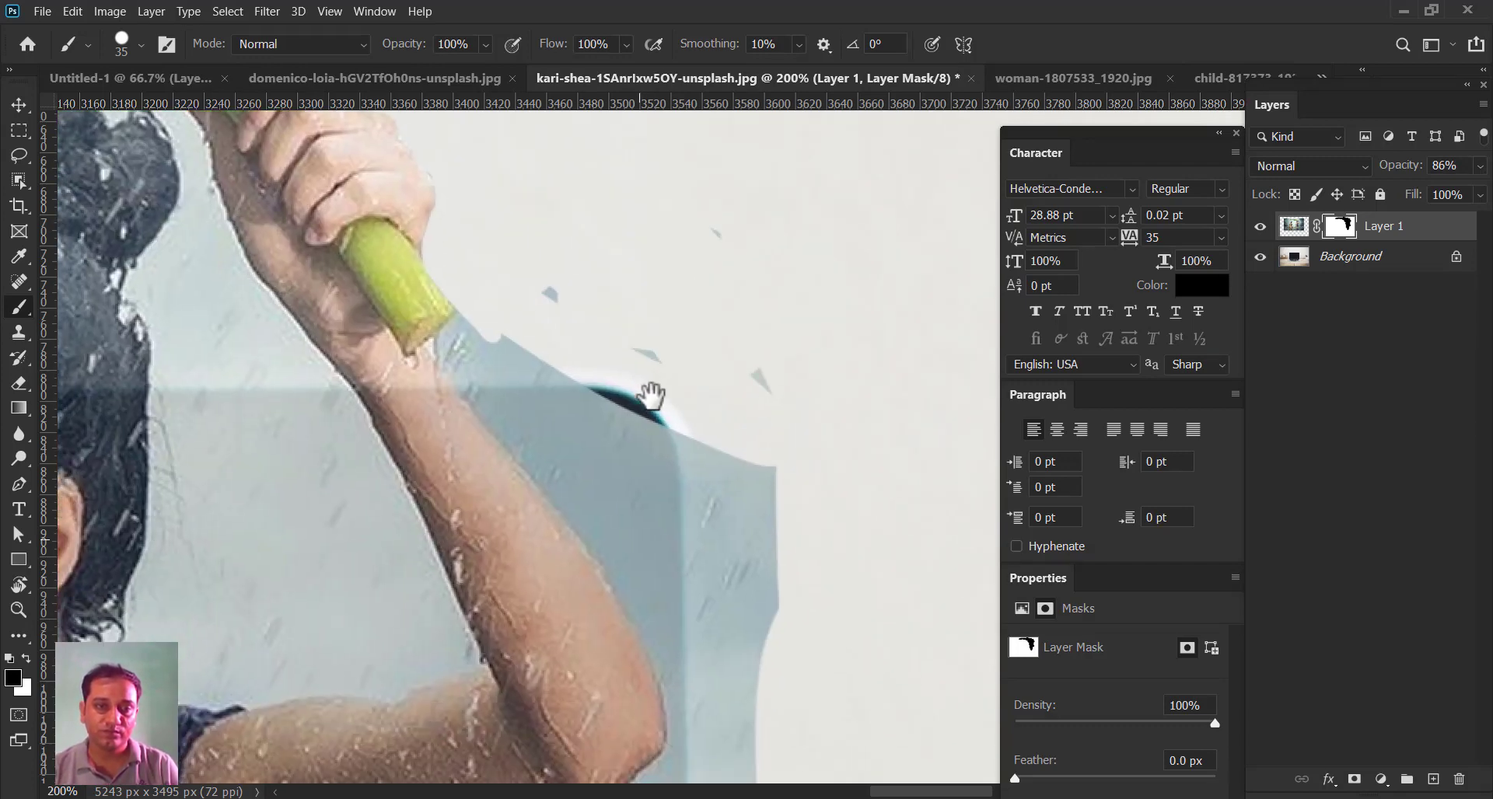
- Mask out the background along the forearm's outer edge to expose the laptop's screen corner, refining the edge with a 20 px brush
{"action": "mouse_move", "coordinate": [480, 316]}
{"action": "left_mouse_down"}
{"action": "mouse_move", "coordinate": [512, 369]}
{"action": "mouse_move", "coordinate": [468, 344]}
{"action": "mouse_move", "coordinate": [477, 360]}
{"action": "mouse_move", "coordinate": [668, 524]}
{"action": "mouse_move", "coordinate": [585, 401]}
{"action": "mouse_move", "coordinate": [660, 242]}
{"action": "mouse_move", "coordinate": [664, 297]}
{"action": "mouse_move", "coordinate": [767, 429]}
{"action": "mouse_move", "coordinate": [663, 385]}
{"action": "mouse_move", "coordinate": [479, 365]}
{"action": "mouse_move", "coordinate": [499, 400]}
{"action": "mouse_move", "coordinate": [759, 627]}
{"action": "left_mouse_up"}
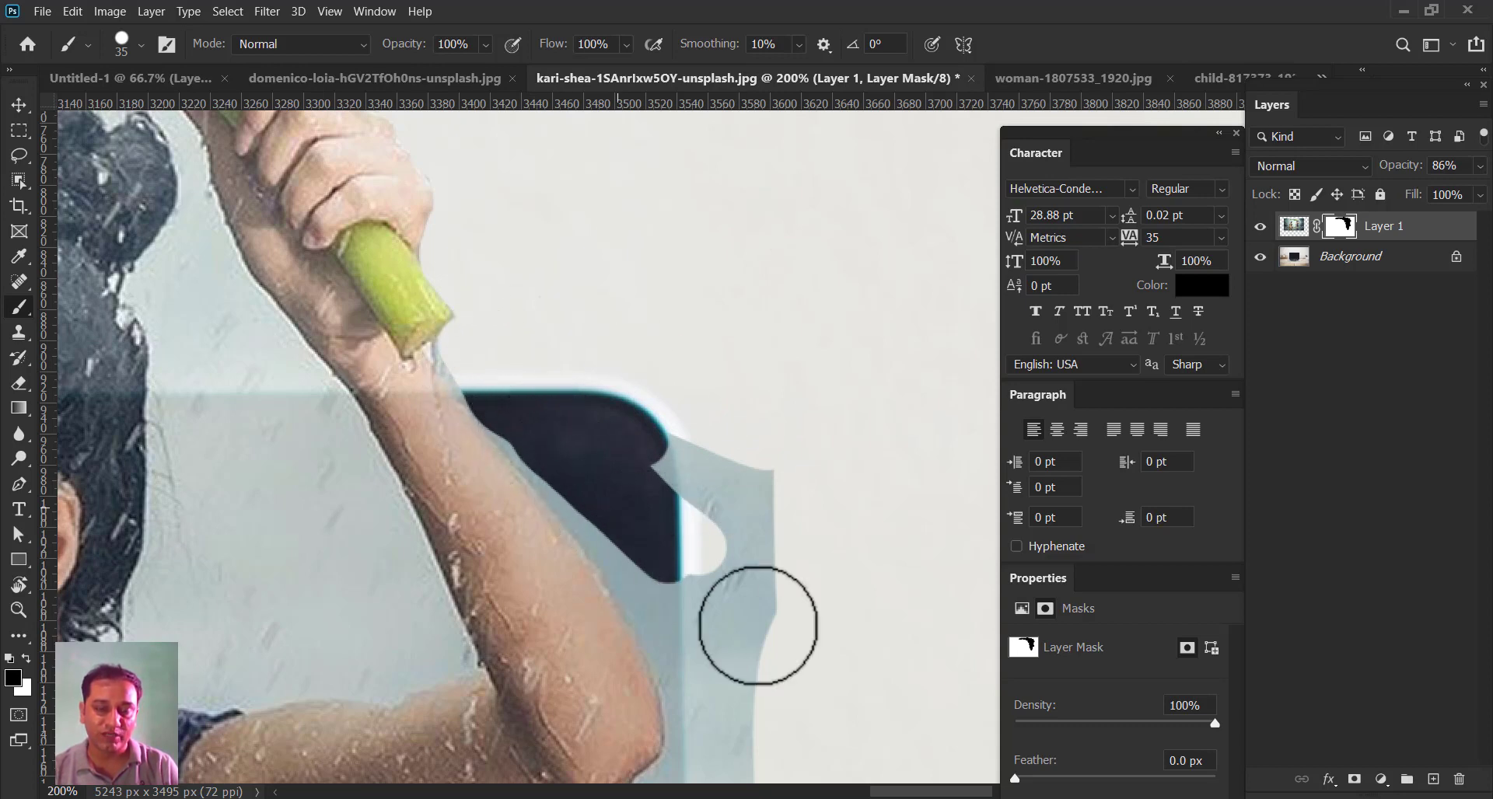
{"action": "key", "text": "ctrl+z"}
{"action": "key", "text": "bracketleft"}
{"action": "key", "text": "bracketleft"}
{"action": "key", "text": "bracketleft"}
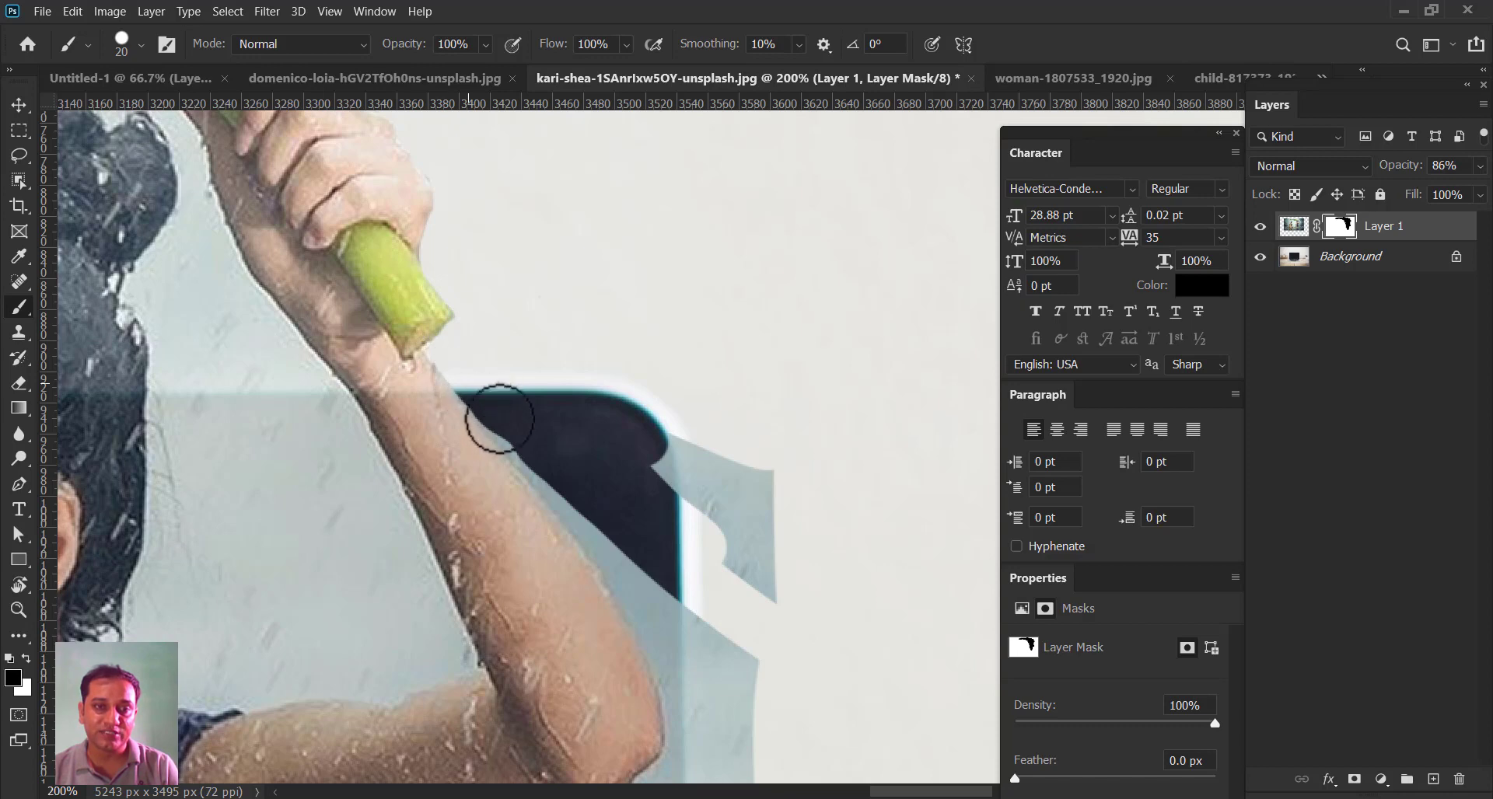
{"action": "left_click_drag", "start_coordinate": [502, 421], "coordinate": [620, 566]}
{"action": "mouse_move", "coordinate": [492, 412]}
{"action": "left_mouse_down"}
{"action": "mouse_move", "coordinate": [619, 567]}
{"action": "mouse_move", "coordinate": [690, 552]}
{"action": "mouse_move", "coordinate": [670, 555]}
{"action": "left_mouse_up"}
{"action": "left_click_drag", "start_coordinate": [678, 596], "coordinate": [587, 420]}
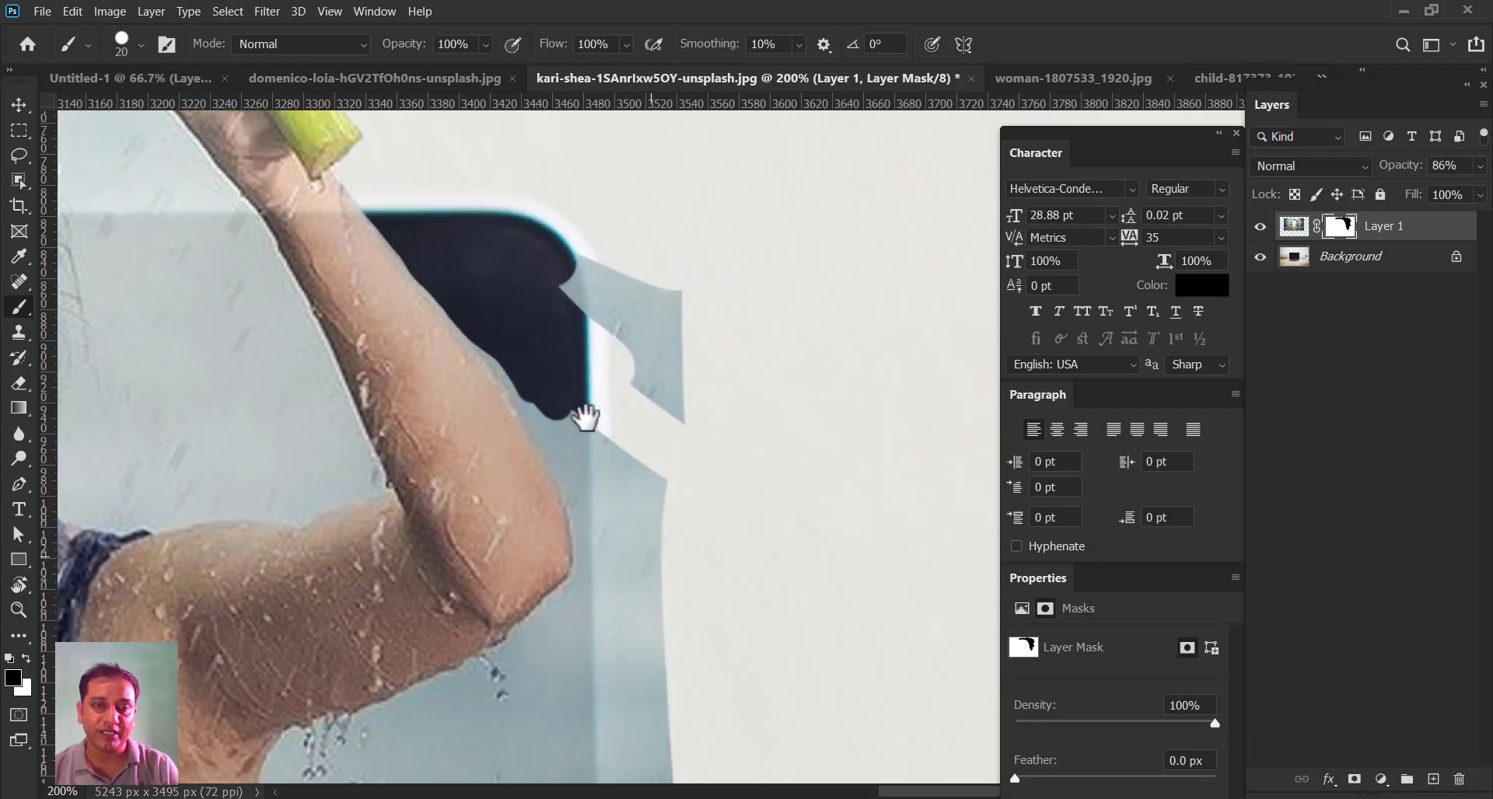
{"action": "left_click_drag", "start_coordinate": [479, 333], "coordinate": [581, 449]}
- Mask out the remaining background around the laptop's screen corner with a 60 px brush
{"action": "key", "text": "bracketright"}
{"action": "key", "text": "bracketright"}
{"action": "key", "text": "bracketright"}
{"action": "key", "text": "bracketright"}
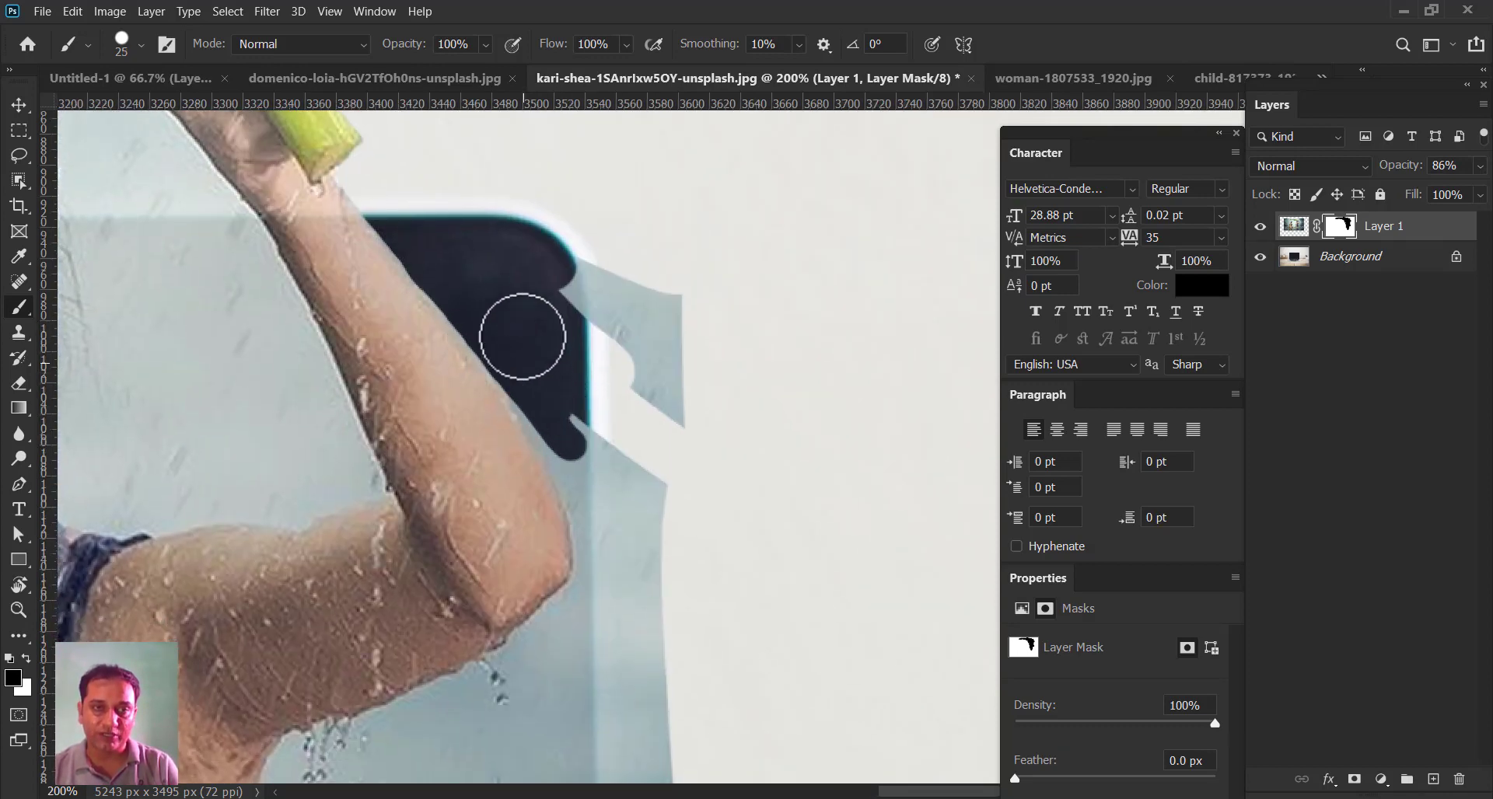
{"action": "mouse_move", "coordinate": [415, 200]}
{"action": "left_mouse_down"}
{"action": "mouse_move", "coordinate": [570, 381]}
{"action": "mouse_move", "coordinate": [767, 555]}
{"action": "left_mouse_up"}
{"action": "mouse_move", "coordinate": [559, 293]}
{"action": "left_mouse_down"}
{"action": "mouse_move", "coordinate": [494, 264]}
{"action": "mouse_move", "coordinate": [426, 190]}
{"action": "left_mouse_up"}
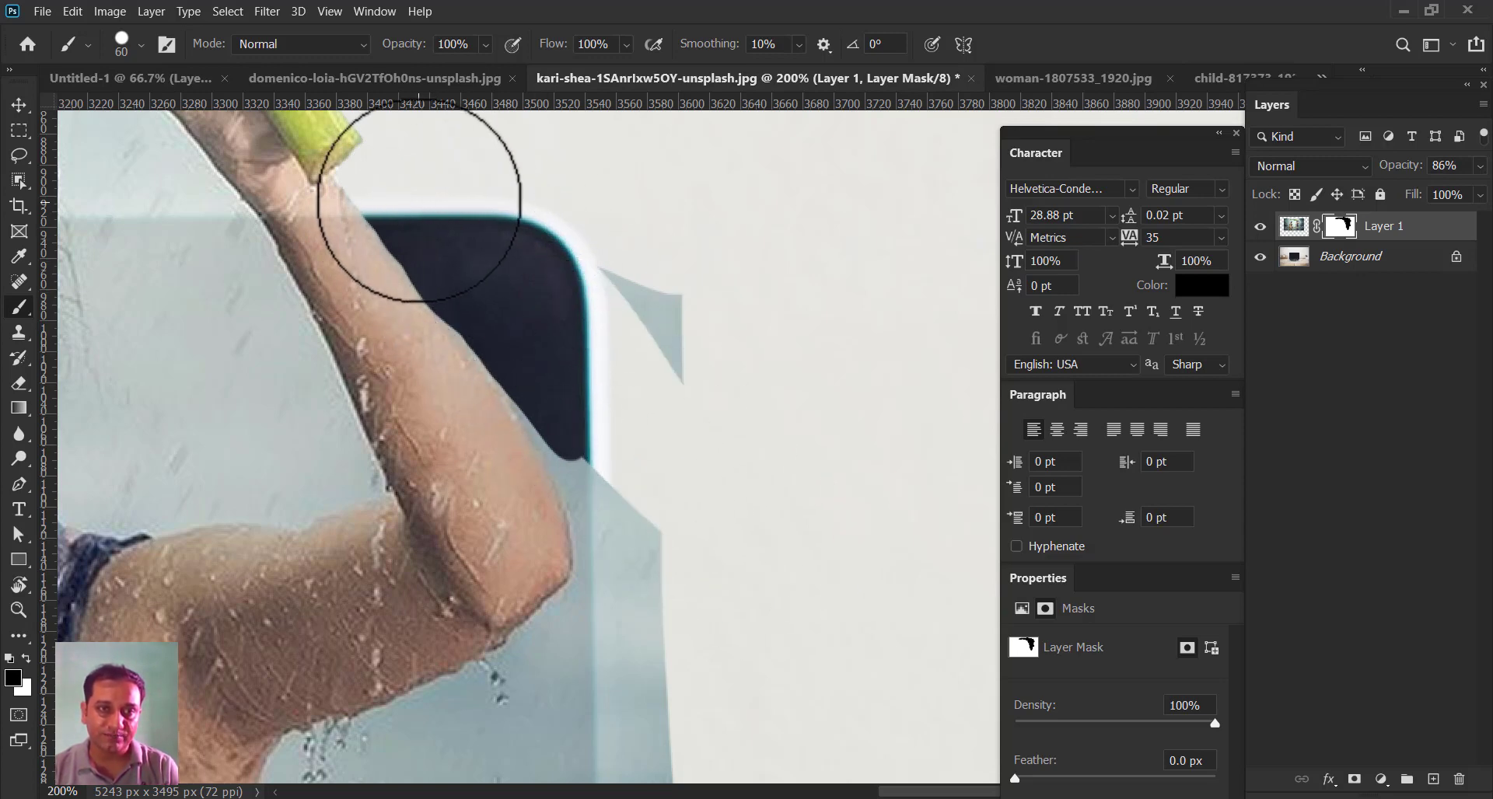
- Try to mask closer along the forearm's outer edge with the 60 px brush
{"action": "left_click_drag", "start_coordinate": [469, 282], "coordinate": [592, 429]}
{"action": "key", "text": "ctrl+z"}
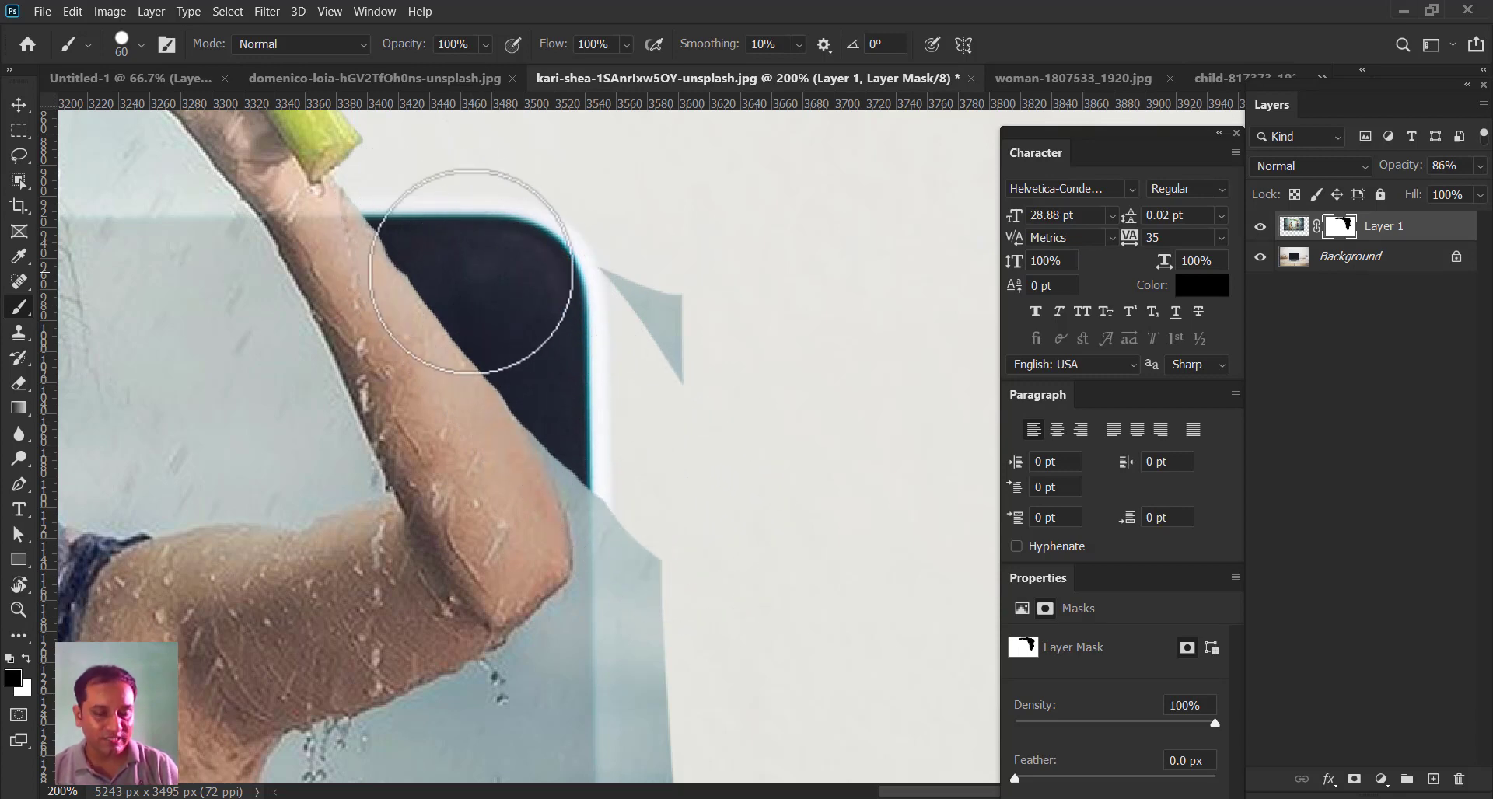
{"action": "key", "text": "ctrl+z"}
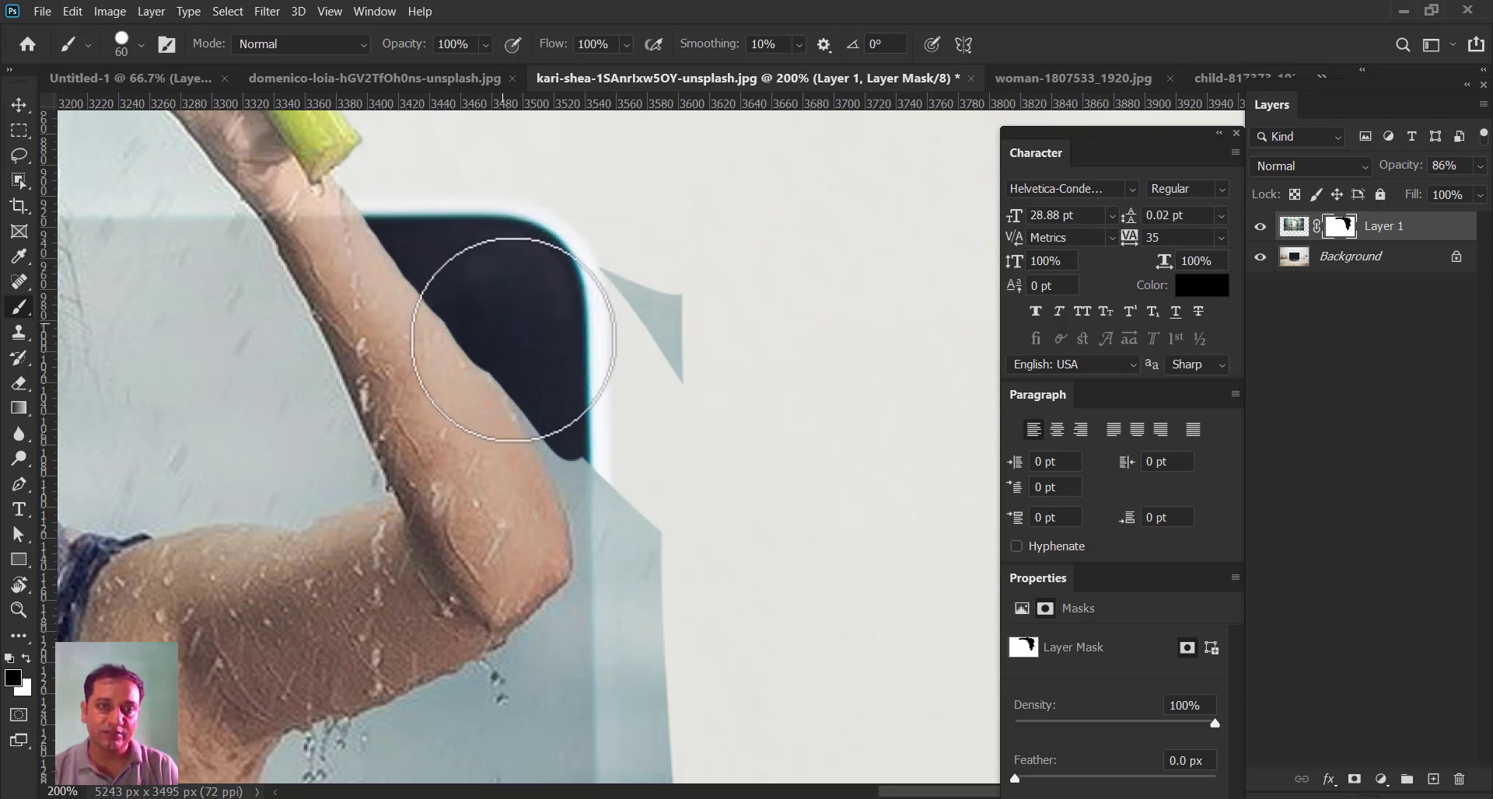
- Mask out the leftover patch outside the laptop's corner, and restore the strip along the forearm's outer edge by painting white
{"action": "left_click_drag", "start_coordinate": [633, 433], "coordinate": [684, 358]}
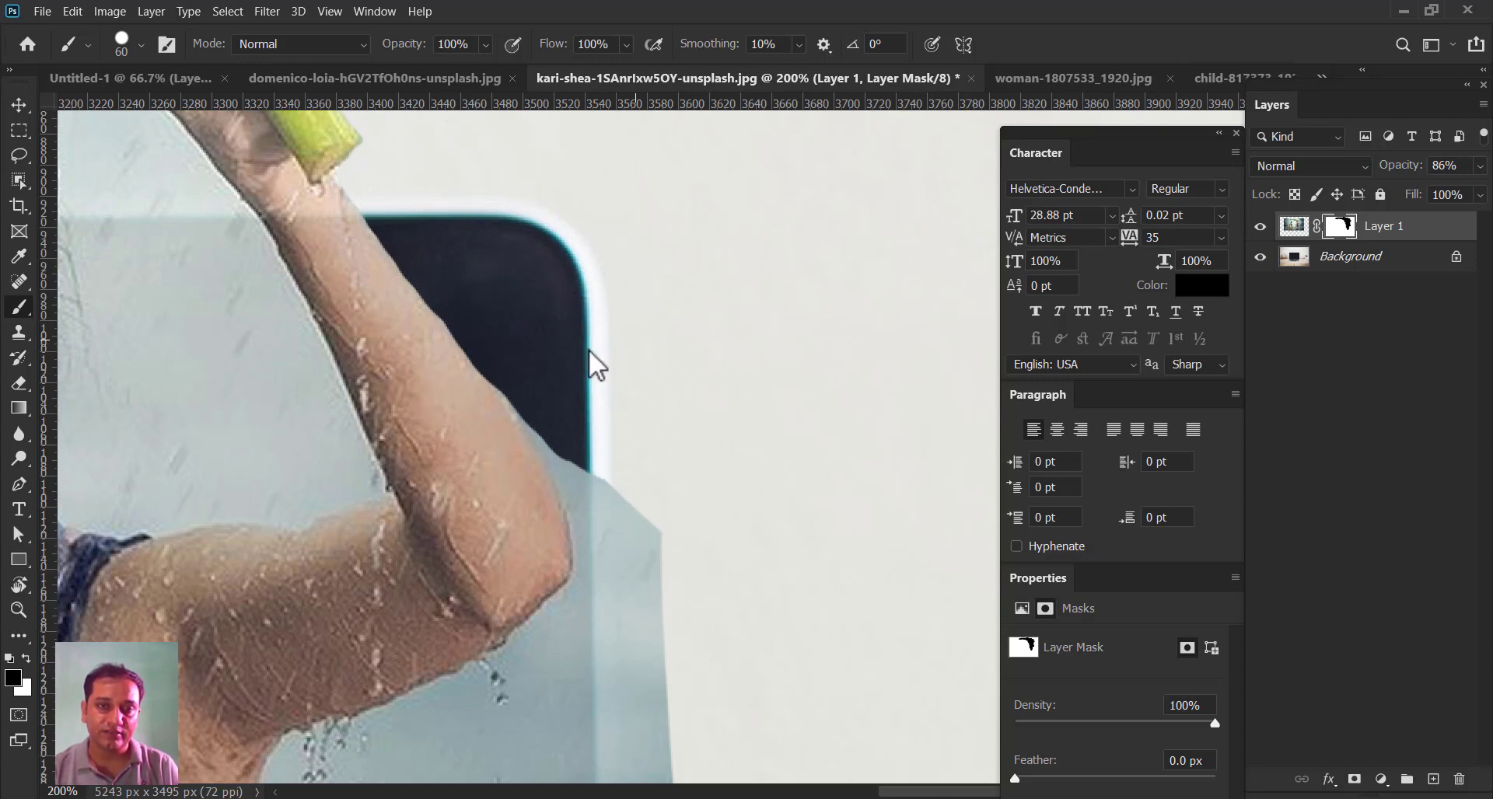
{"action": "left_click_drag", "start_coordinate": [646, 463], "coordinate": [746, 478]}
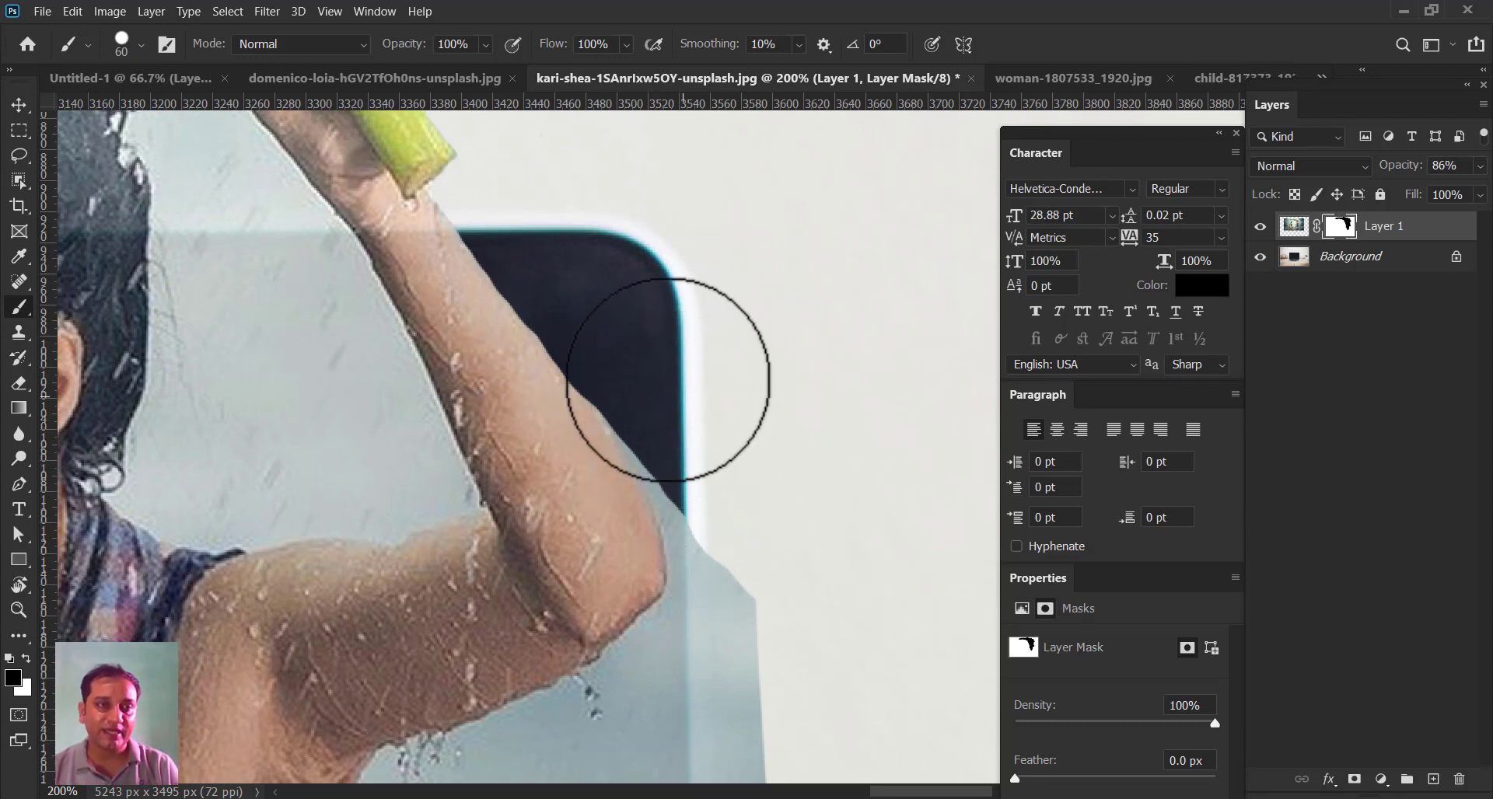
{"action": "key", "text": "x"}
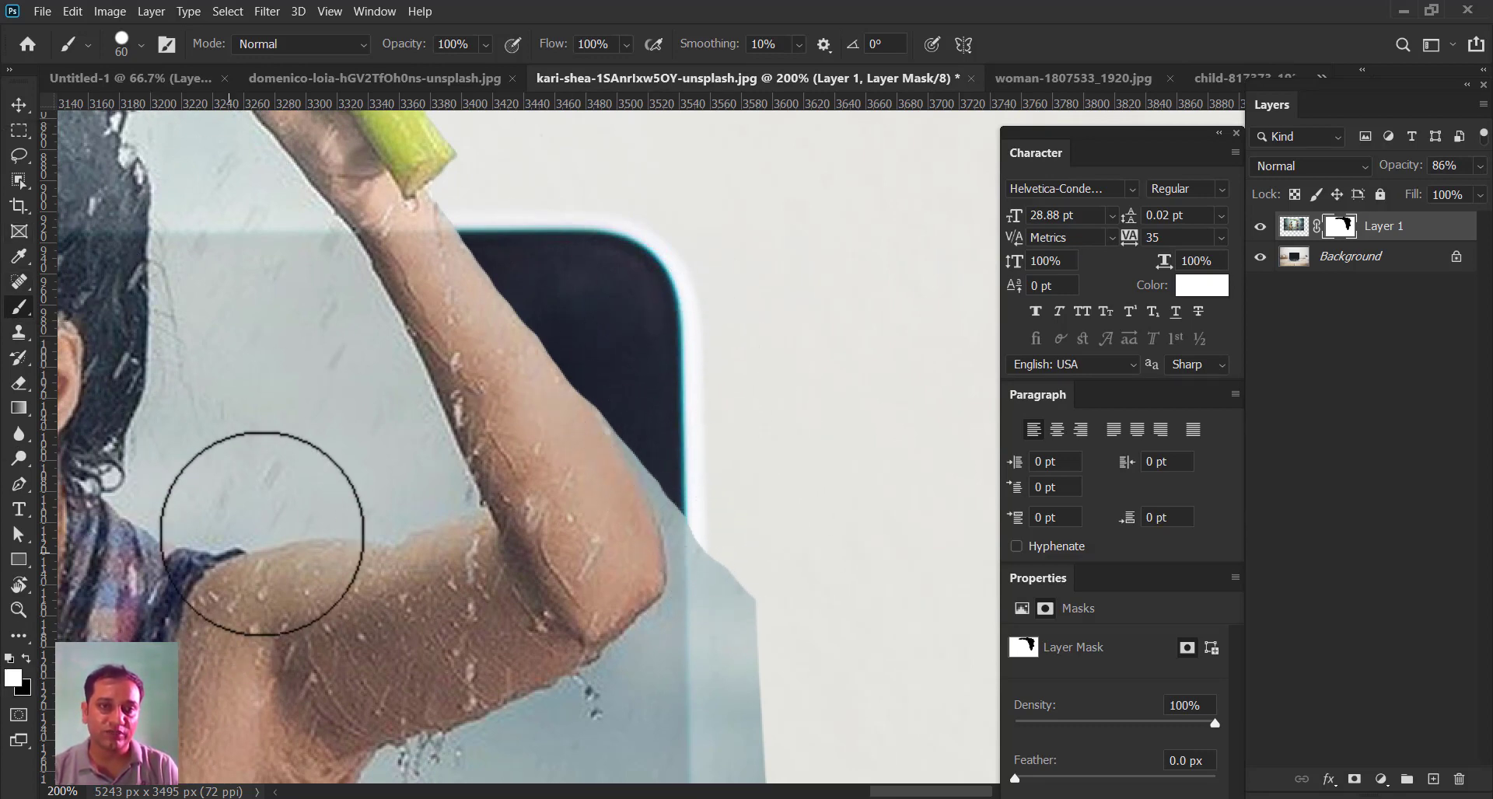
{"action": "left_click_drag", "start_coordinate": [427, 267], "coordinate": [736, 611]}
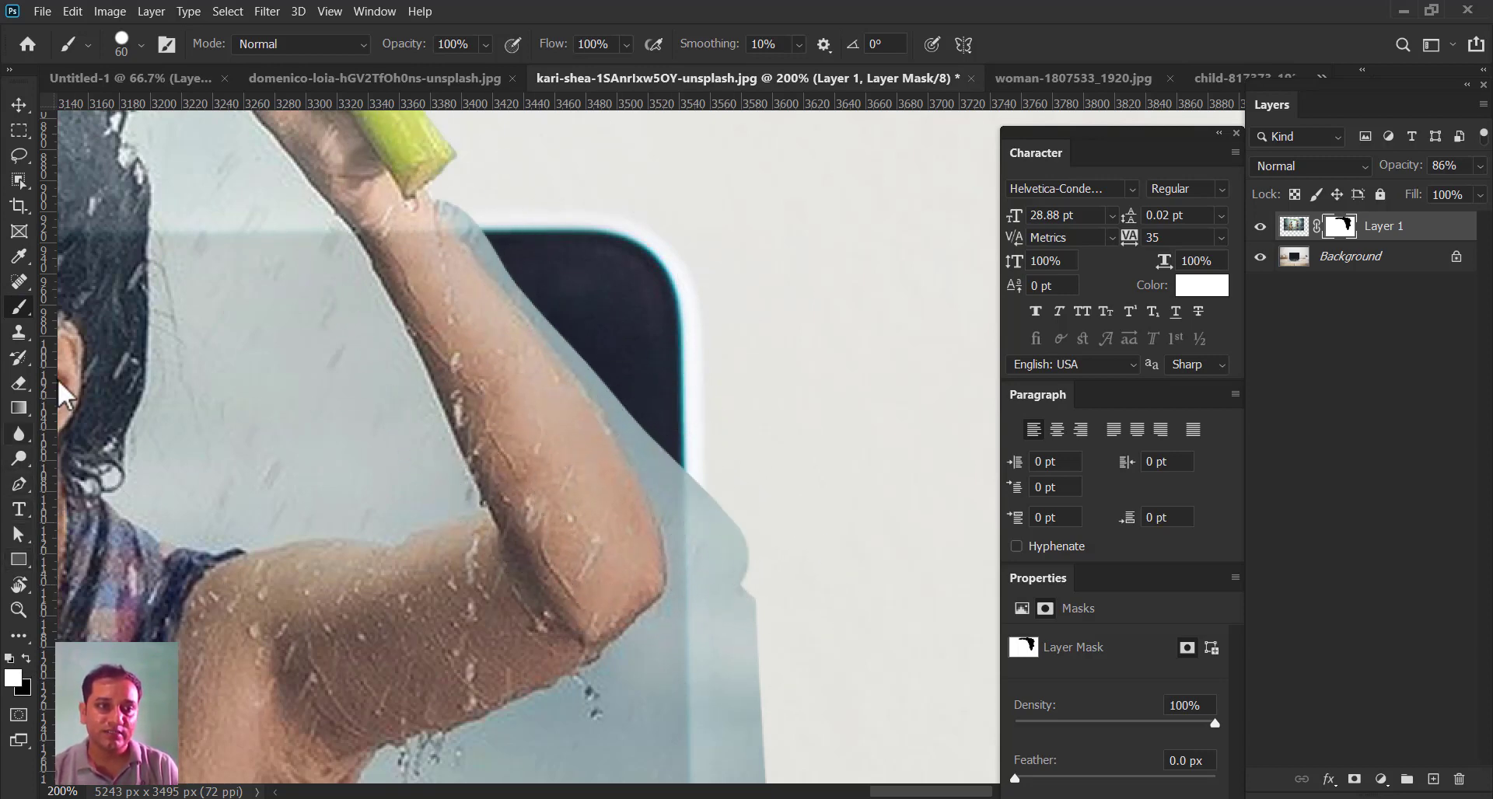
{"action": "left_click", "coordinate": [35, 482]}
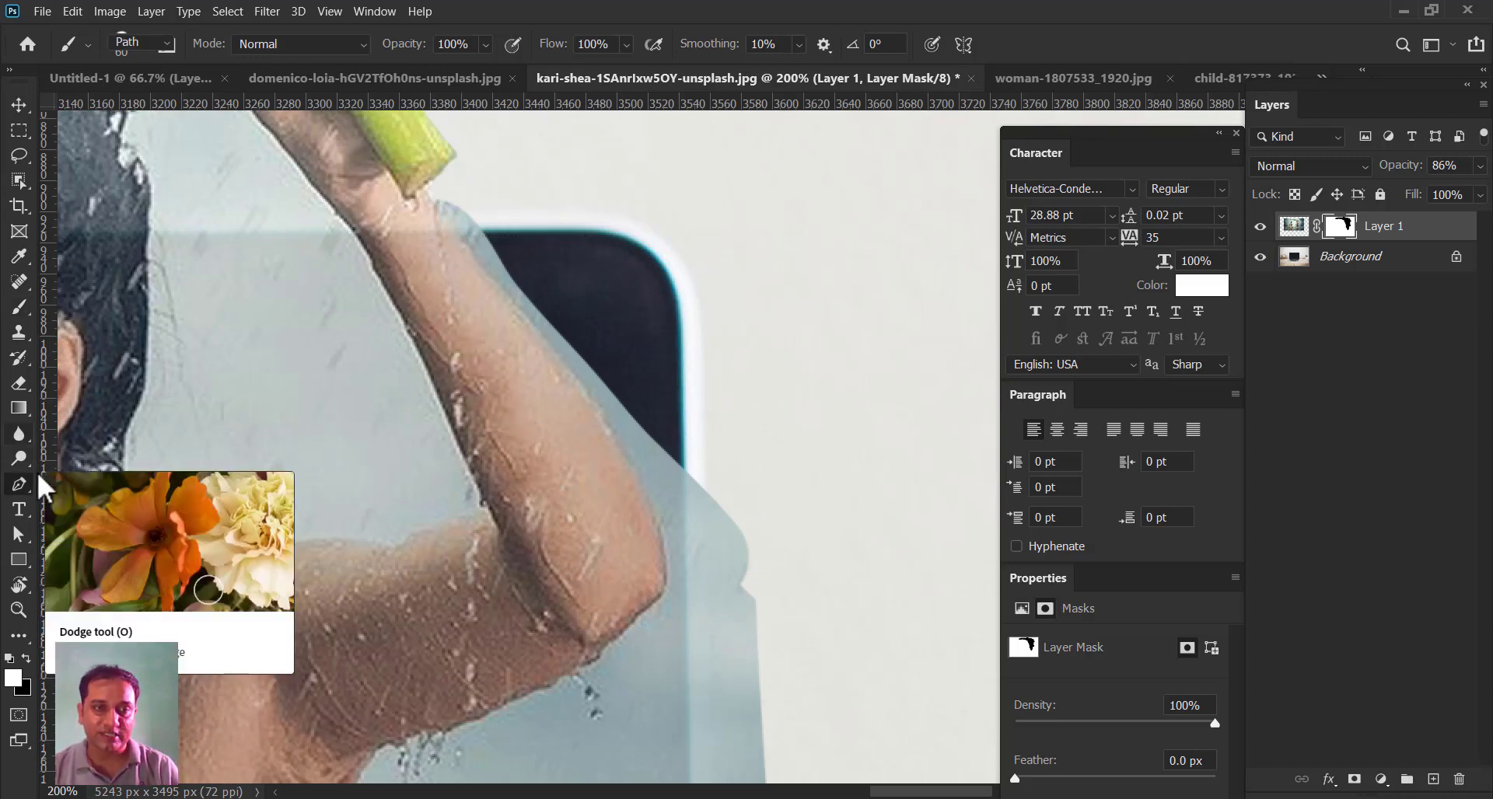
{"action": "left_click", "coordinate": [429, 197]}
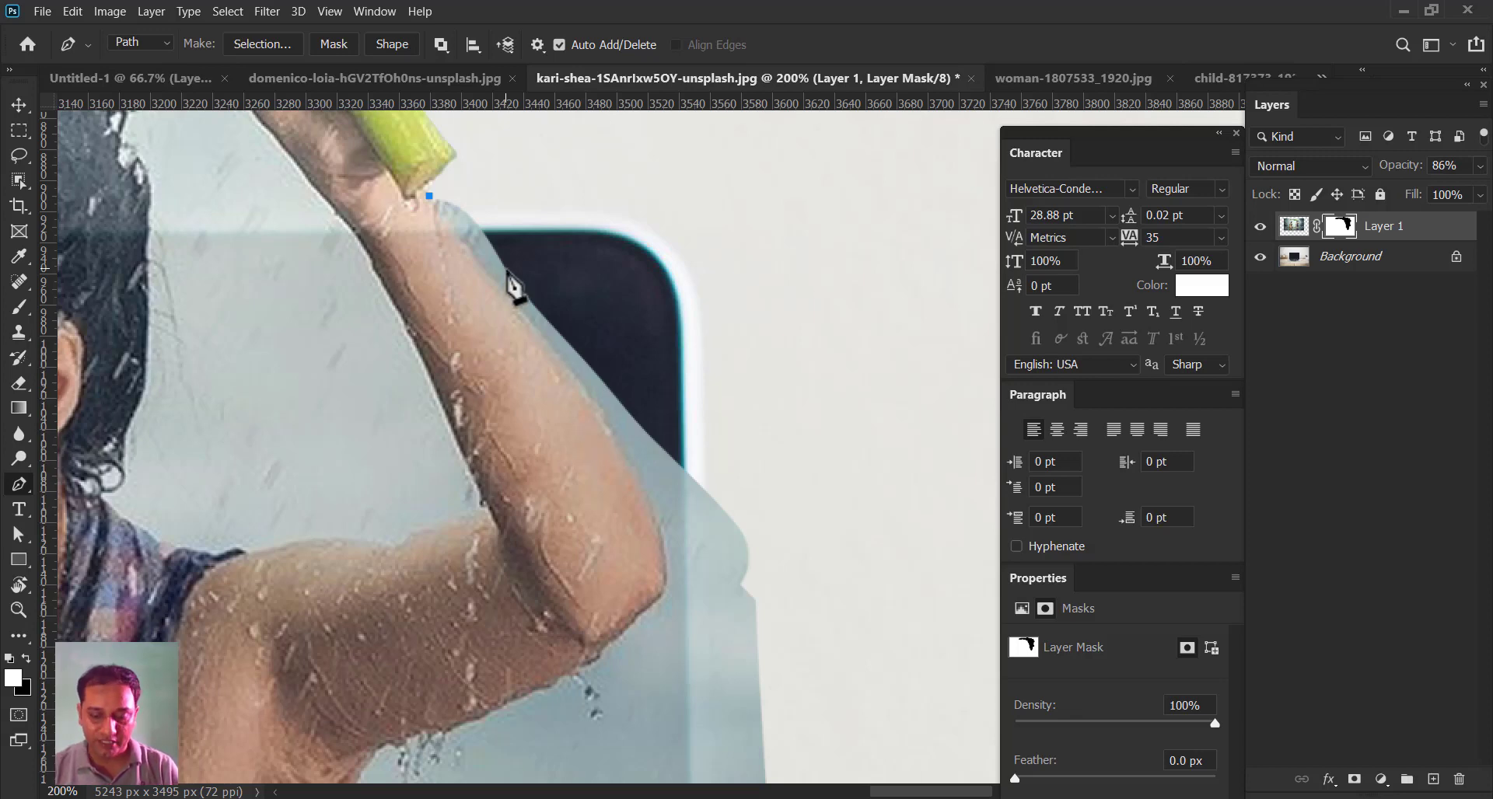
{"action": "key", "text": "Escape"}
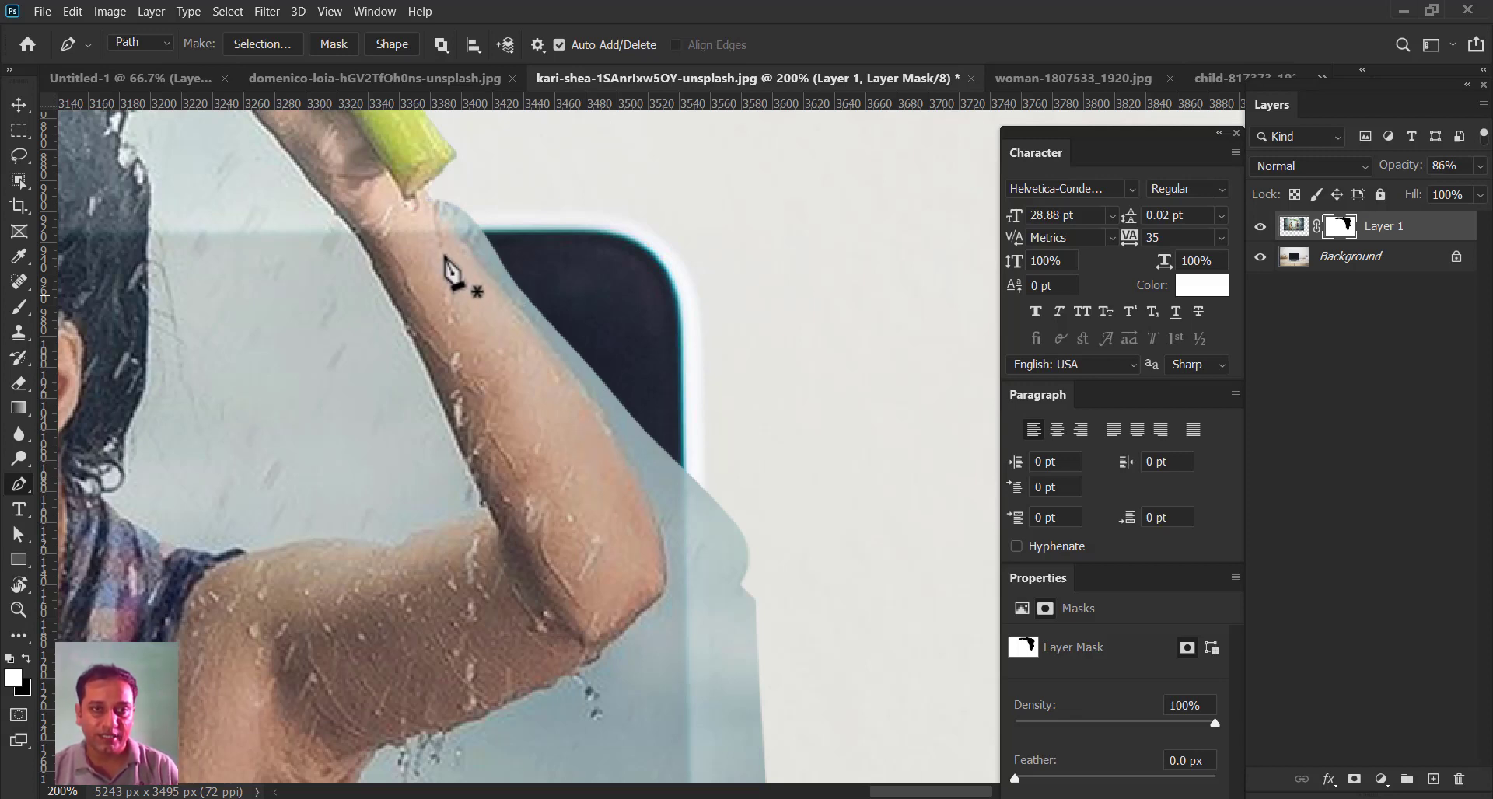
- Select the leftover background strip along the forearm's outer edge down to the elbow with the Polygonal Lasso, mask it out, and deselect
{"action": "right_click", "coordinate": [21, 153]}
{"action": "left_click", "coordinate": [56, 170]}
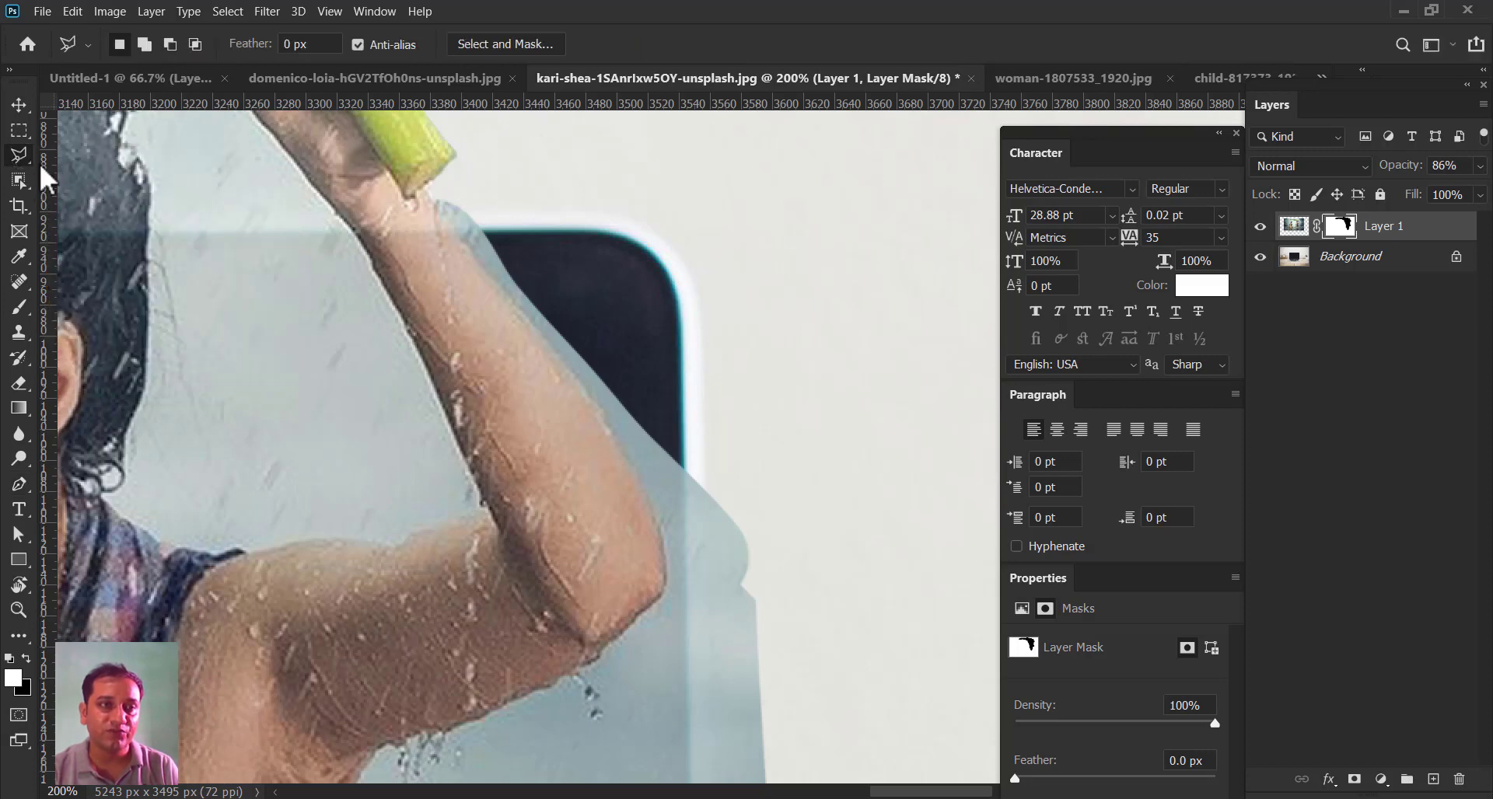
{"action": "right_click", "coordinate": [19, 156]}
{"action": "left_click", "coordinate": [72, 155]}
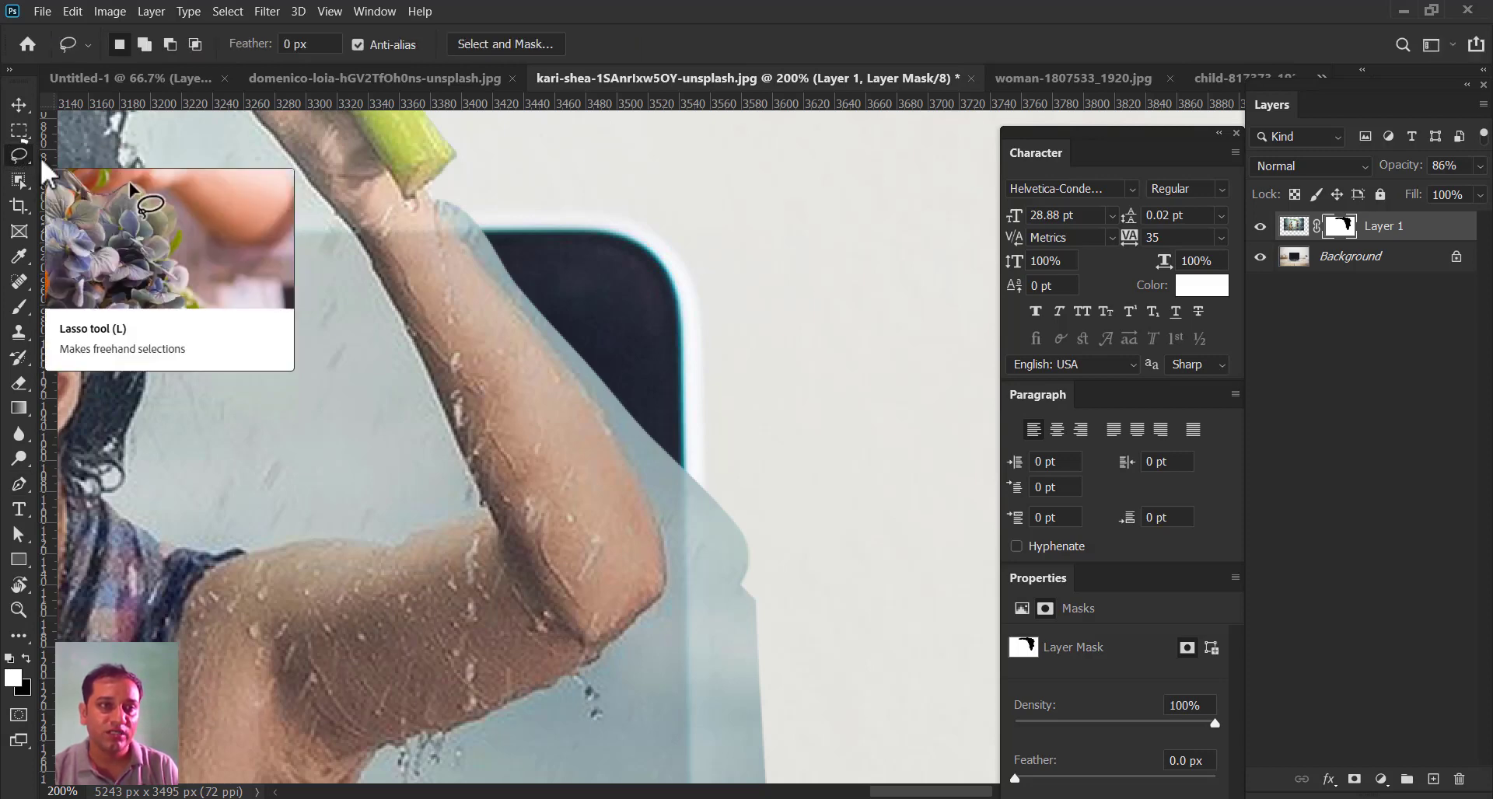
{"action": "key", "text": "shift+l"}
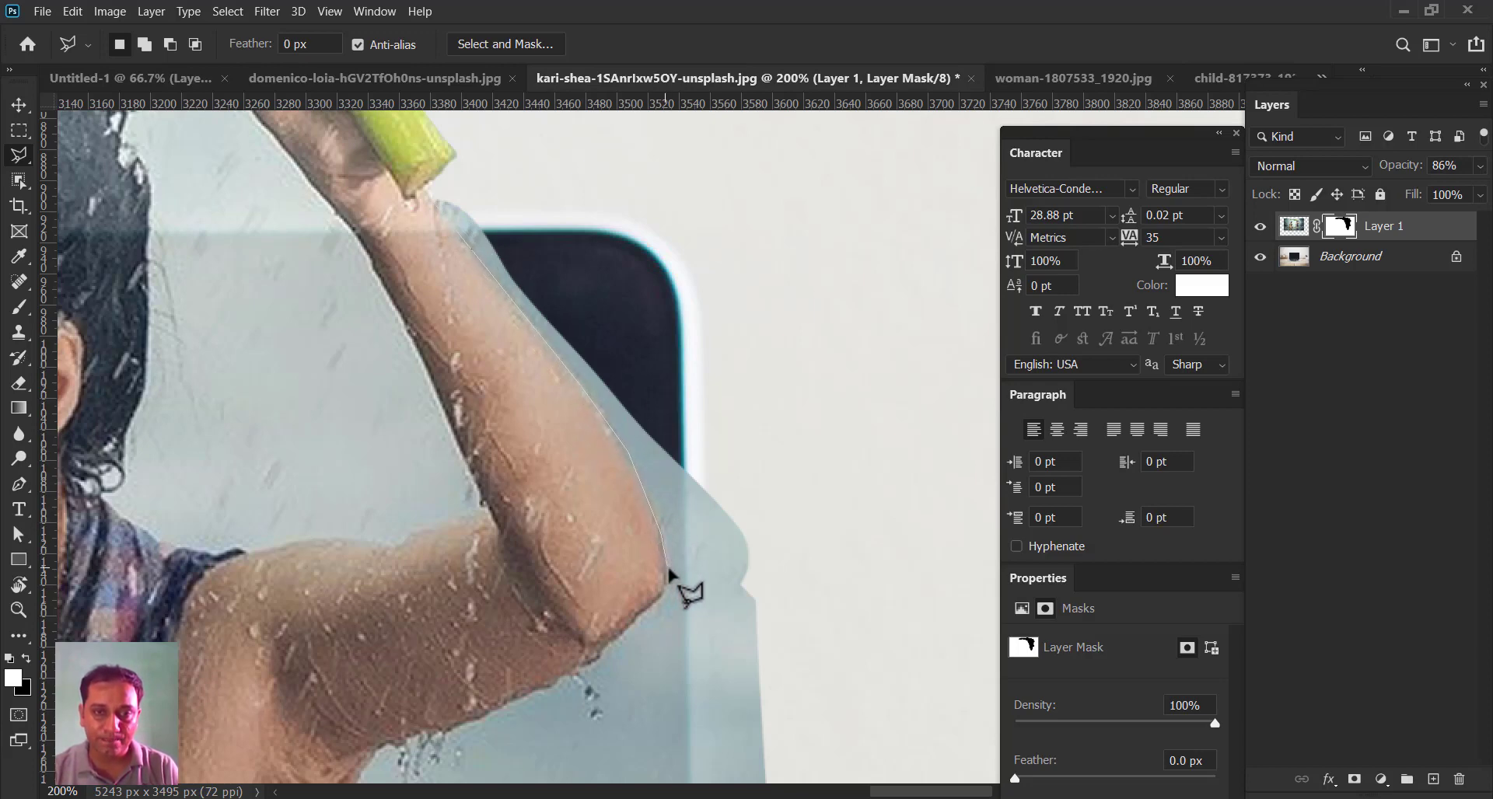
{"action": "left_click", "coordinate": [799, 579]}
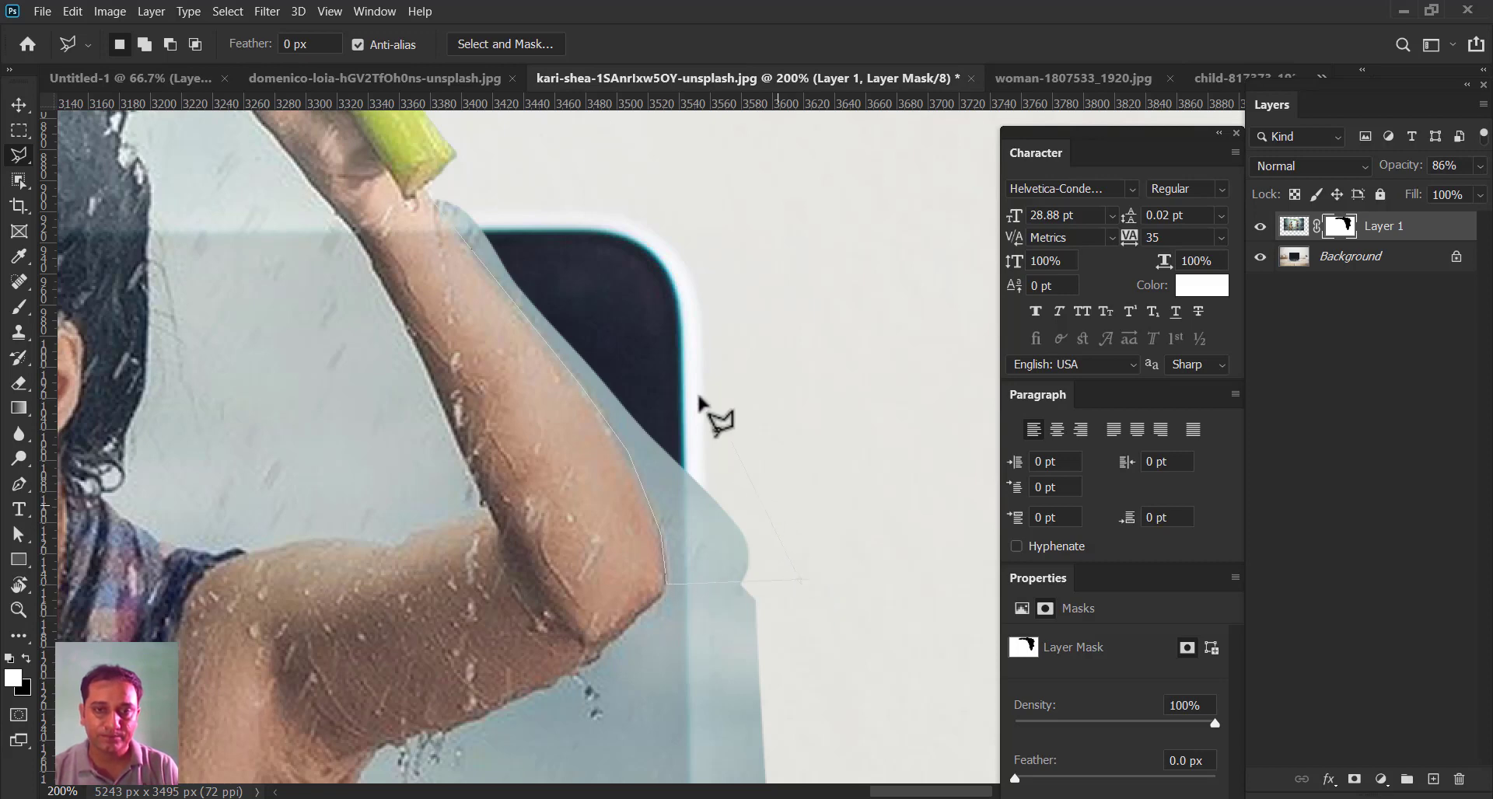
{"action": "left_click", "coordinate": [537, 198]}
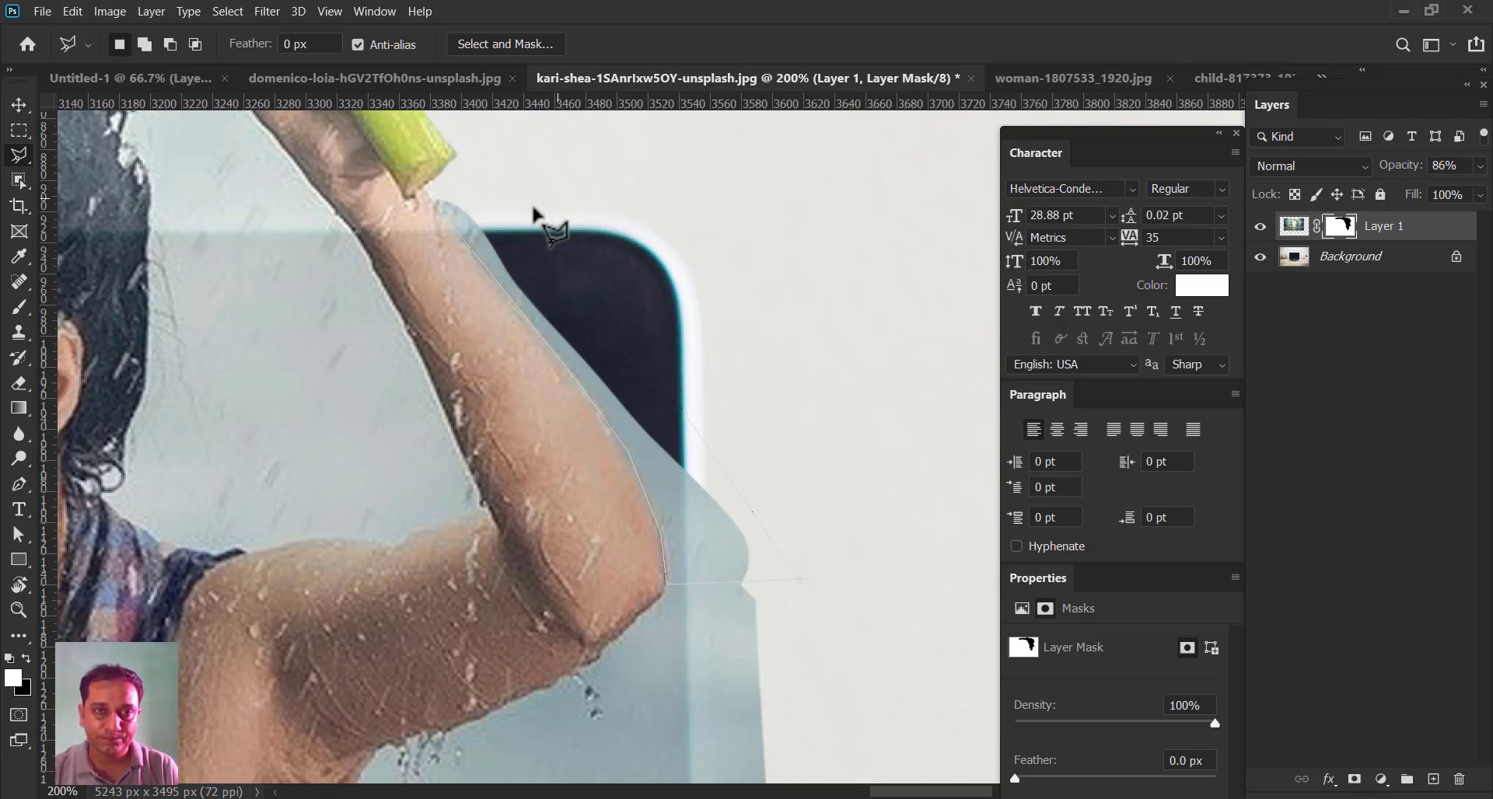
{"action": "left_click", "coordinate": [439, 212]}
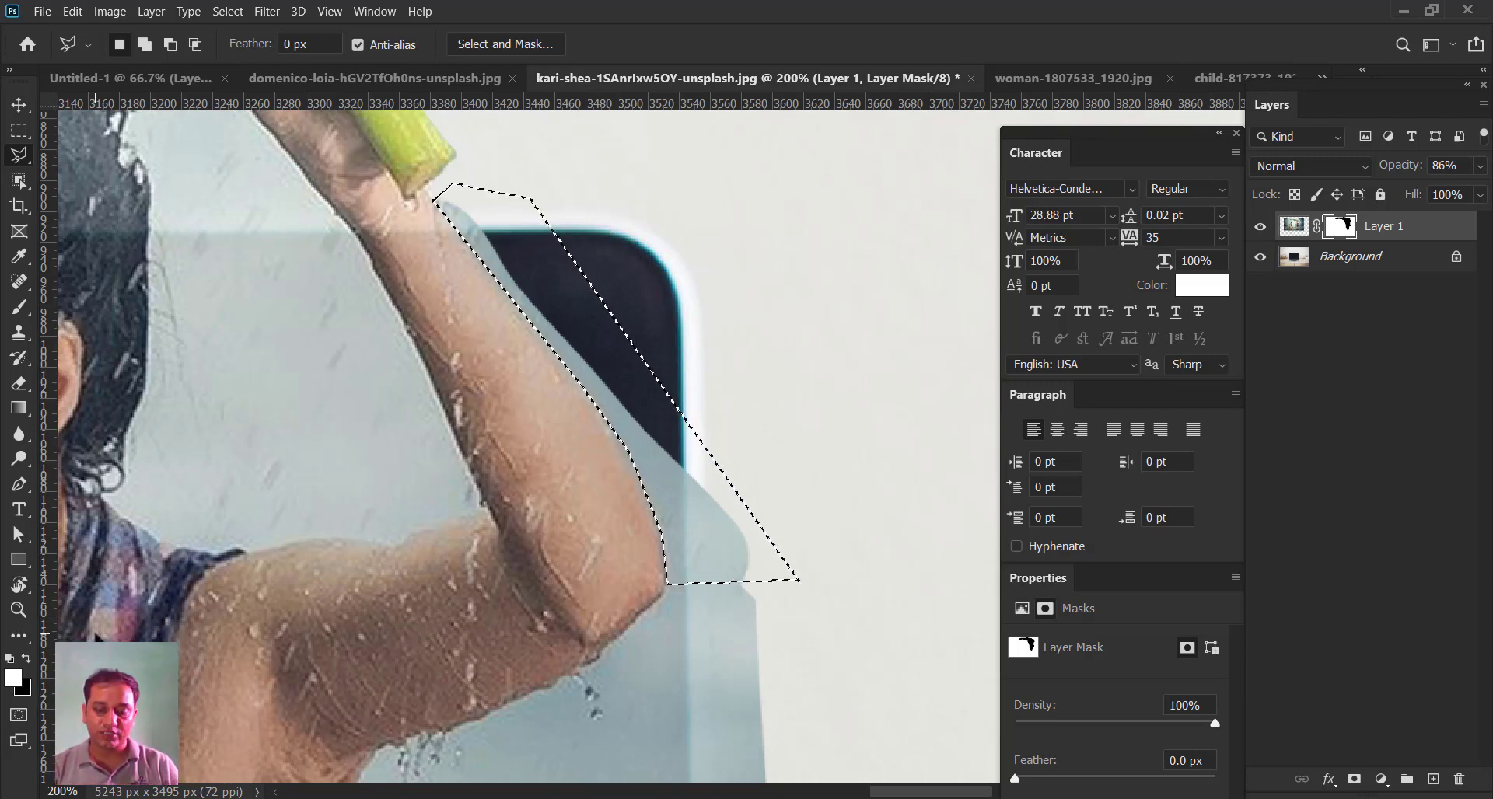
{"action": "key", "text": "Delete"}
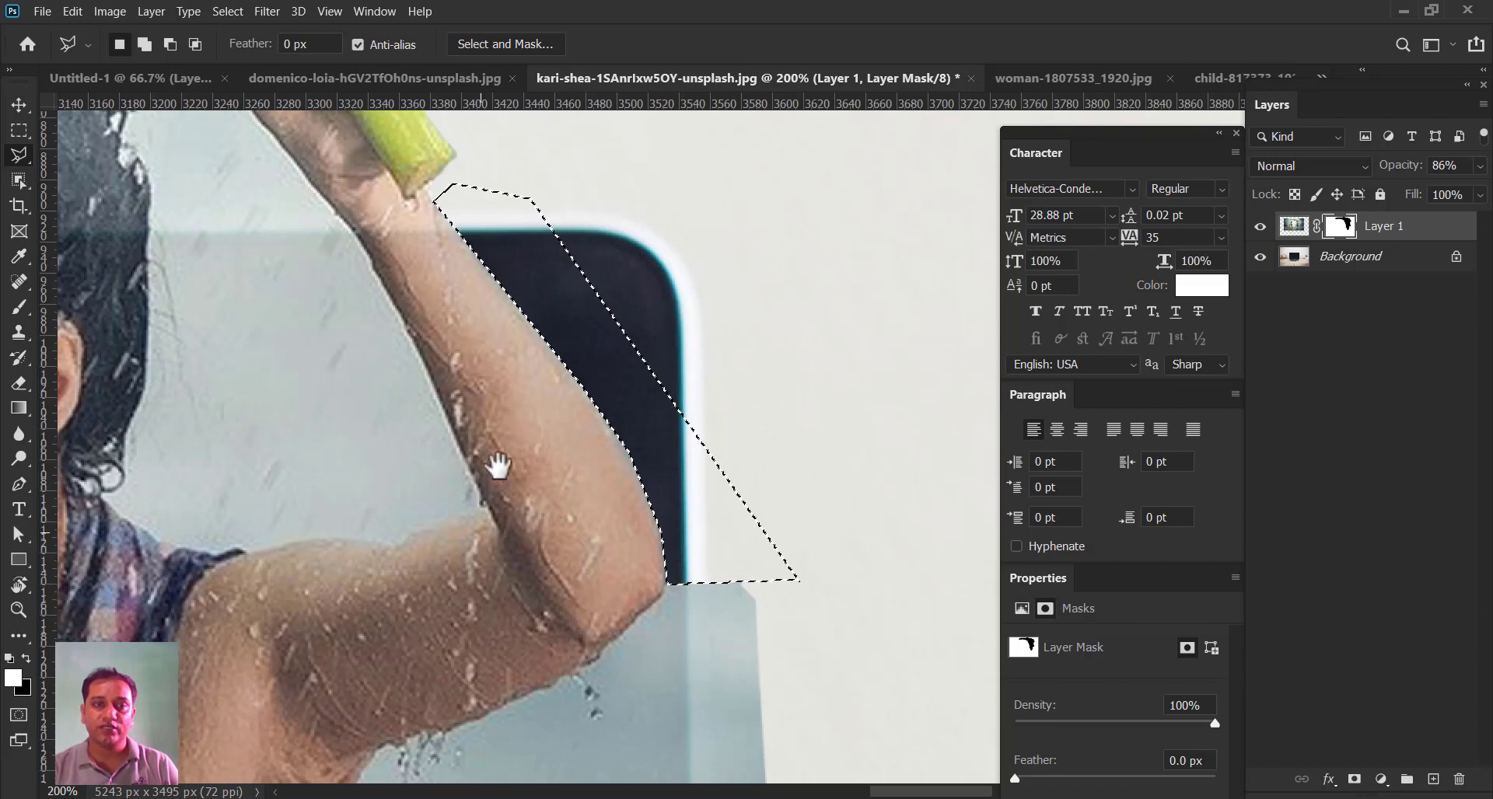
{"action": "left_click_drag", "start_coordinate": [498, 331], "coordinate": [593, 333]}
{"action": "mouse_move", "coordinate": [474, 198]}
{"action": "left_mouse_down"}
{"action": "mouse_move", "coordinate": [544, 346]}
{"action": "mouse_move", "coordinate": [524, 478]}
{"action": "mouse_move", "coordinate": [557, 540]}
{"action": "left_mouse_up"}
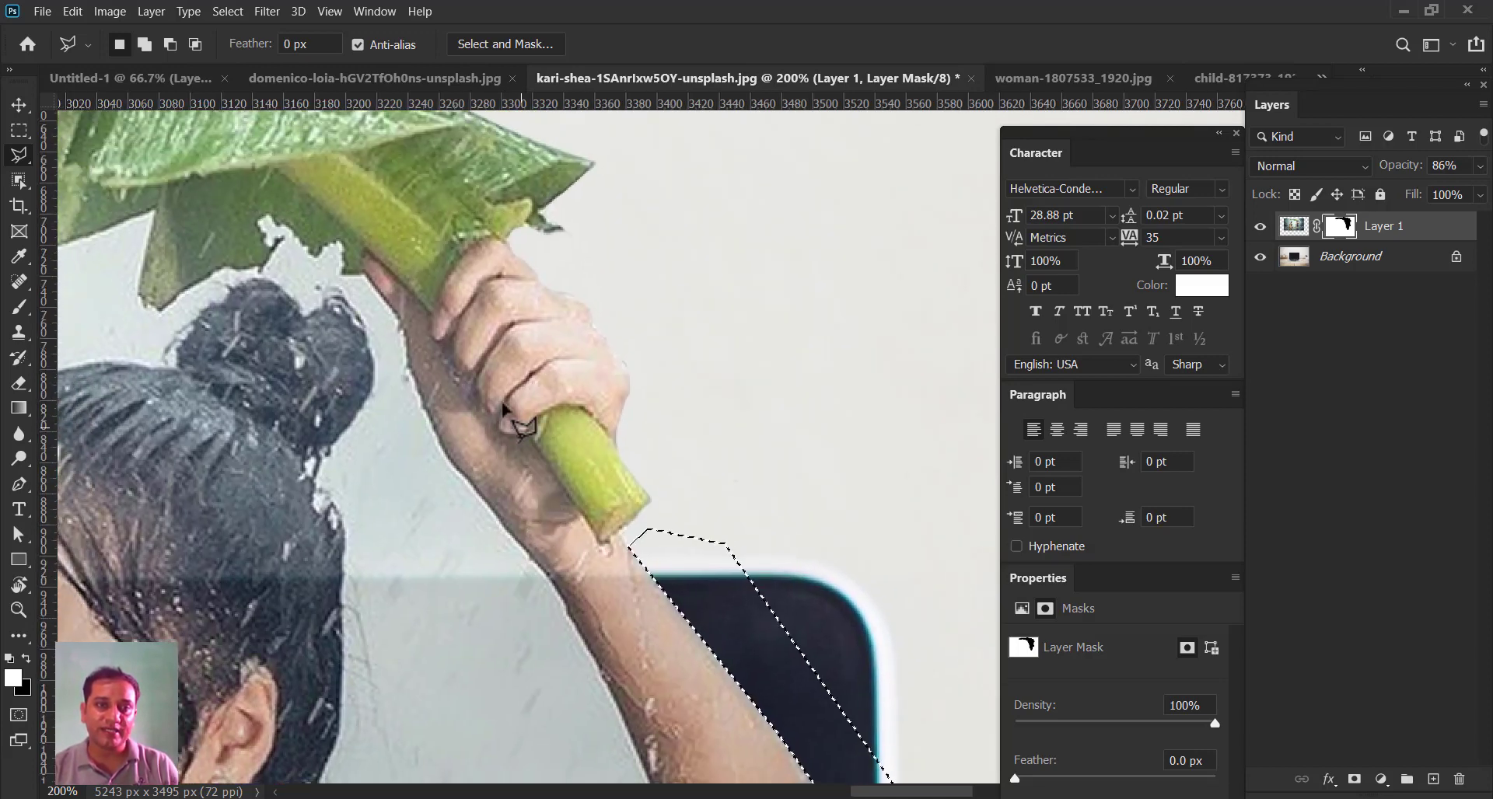
{"action": "left_click", "coordinate": [368, 274]}
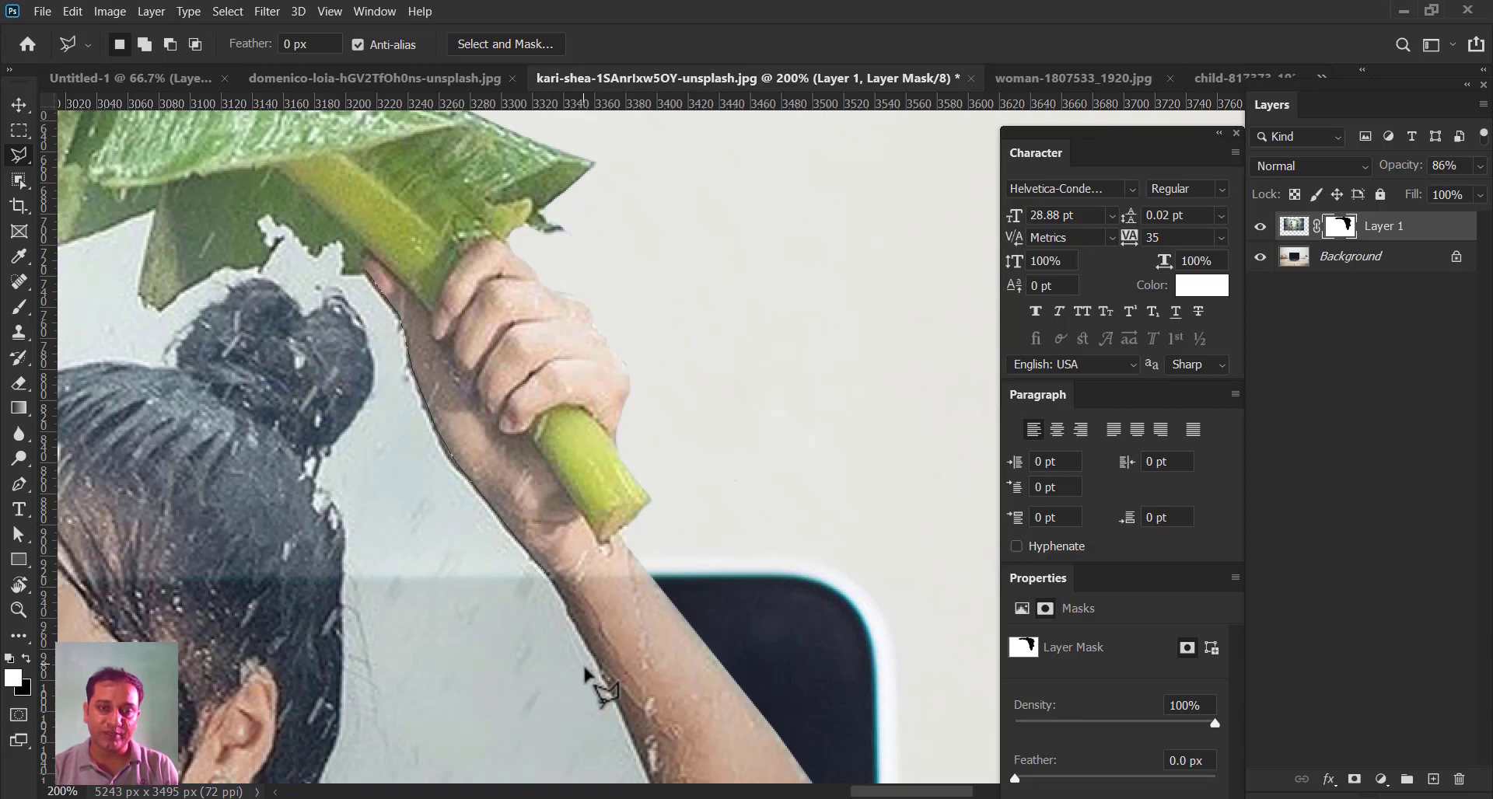
{"action": "left_click_drag", "start_coordinate": [613, 683], "coordinate": [483, 477]}
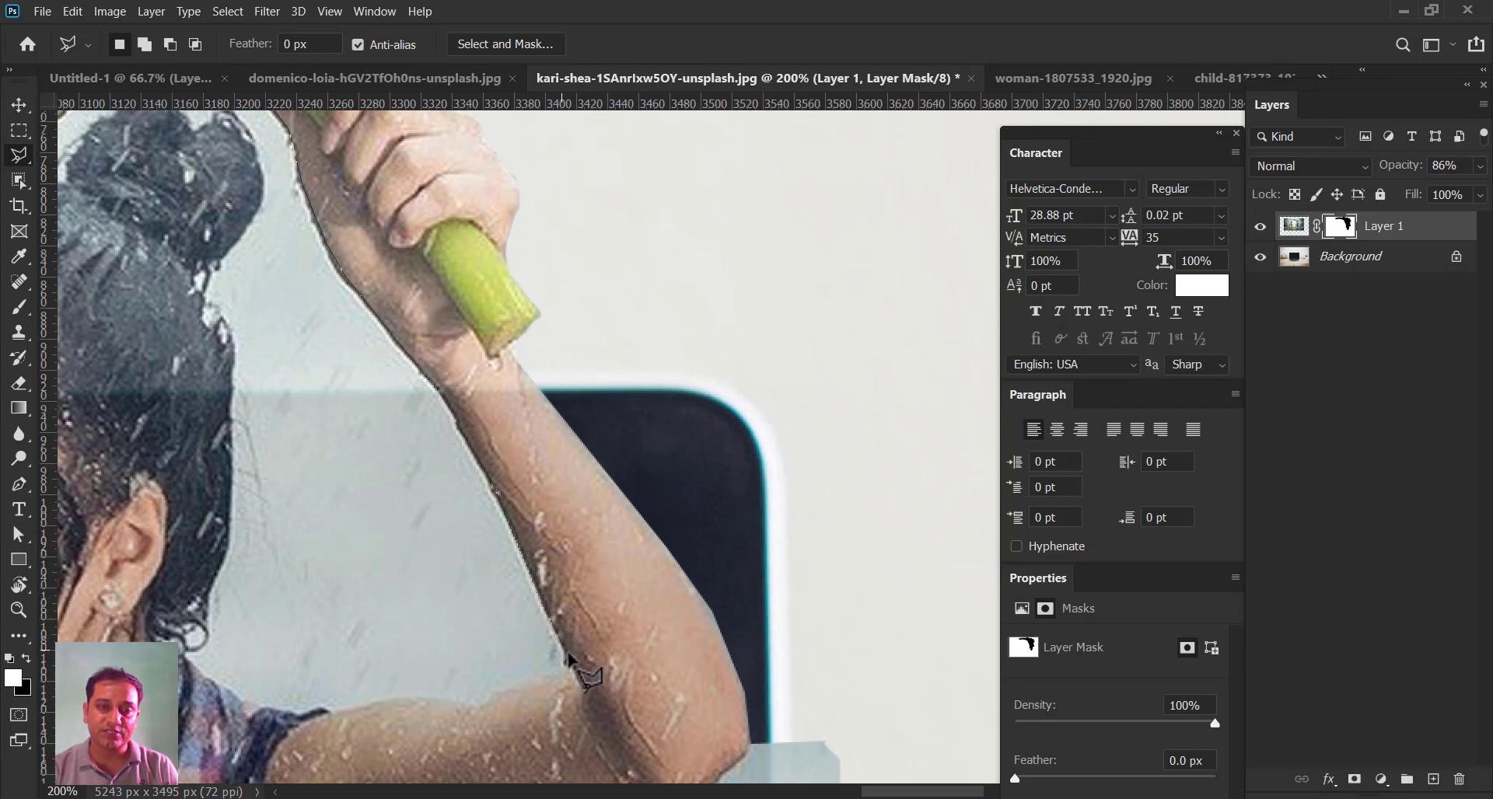
{"action": "left_click", "coordinate": [485, 676]}
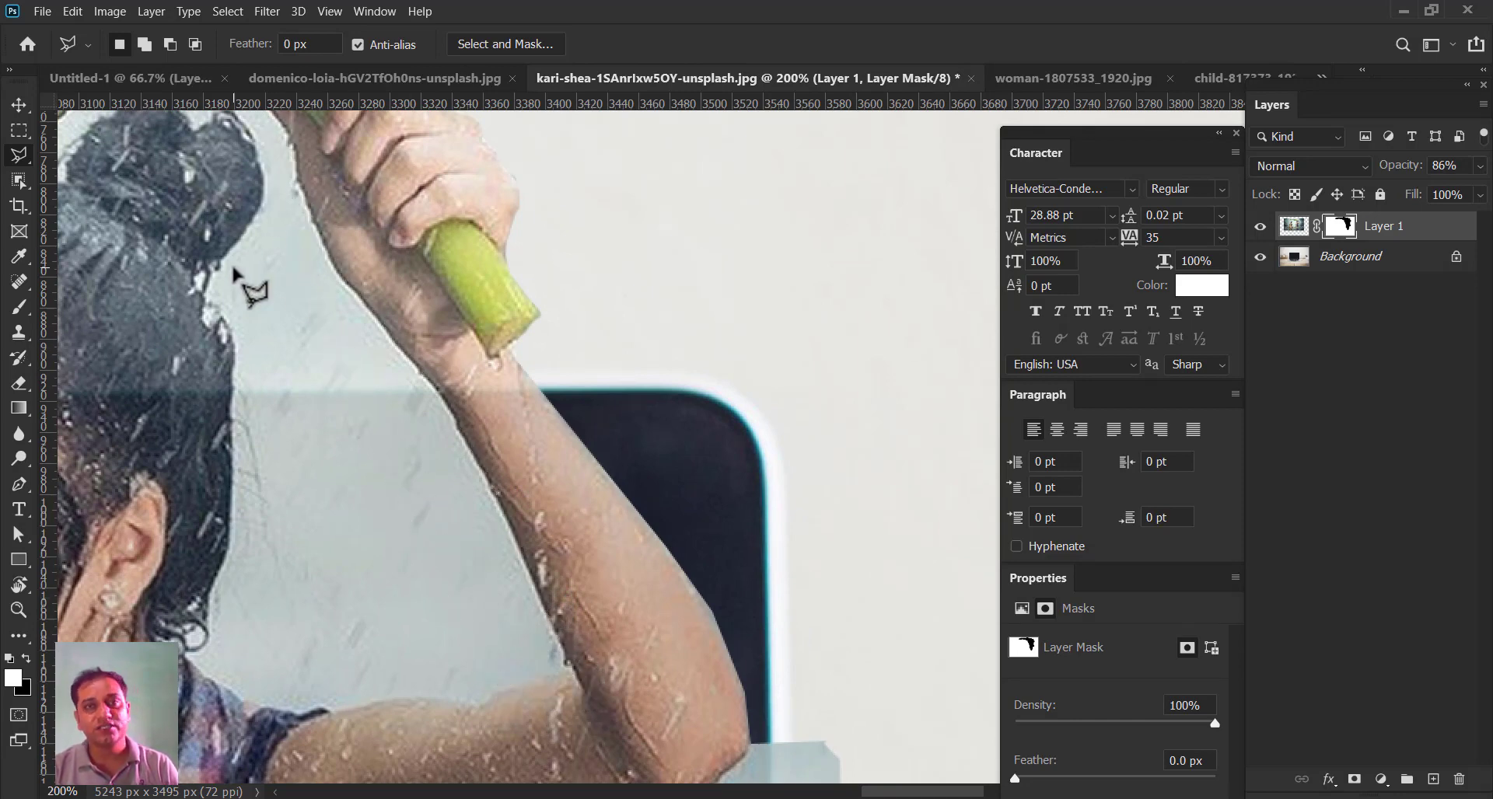
{"action": "key", "text": "ctrl+minus"}
{"action": "key", "text": "ctrl+minus"}
{"action": "key", "text": "ctrl+minus"}
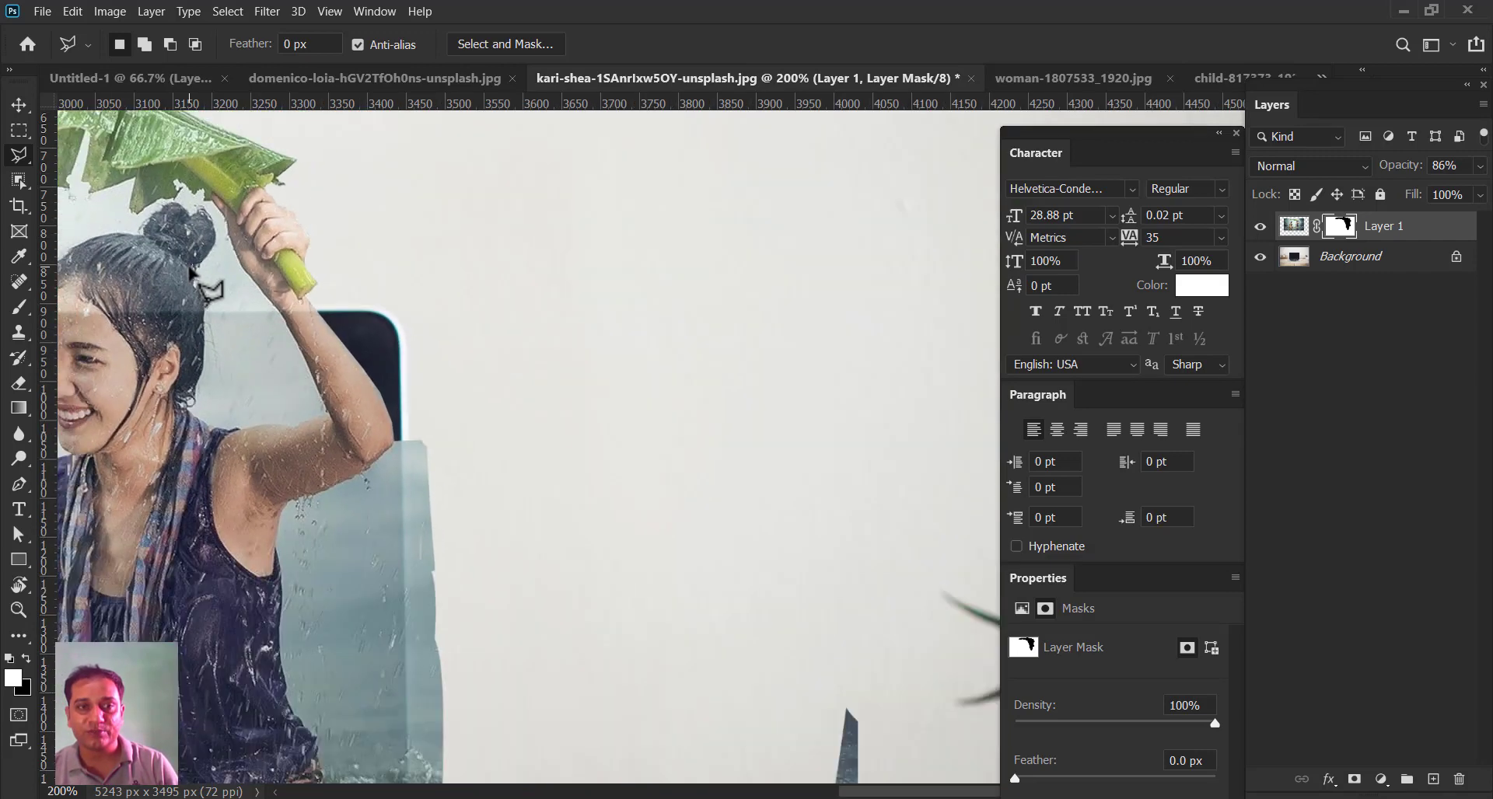
{"action": "key", "text": "ctrl+minus"}
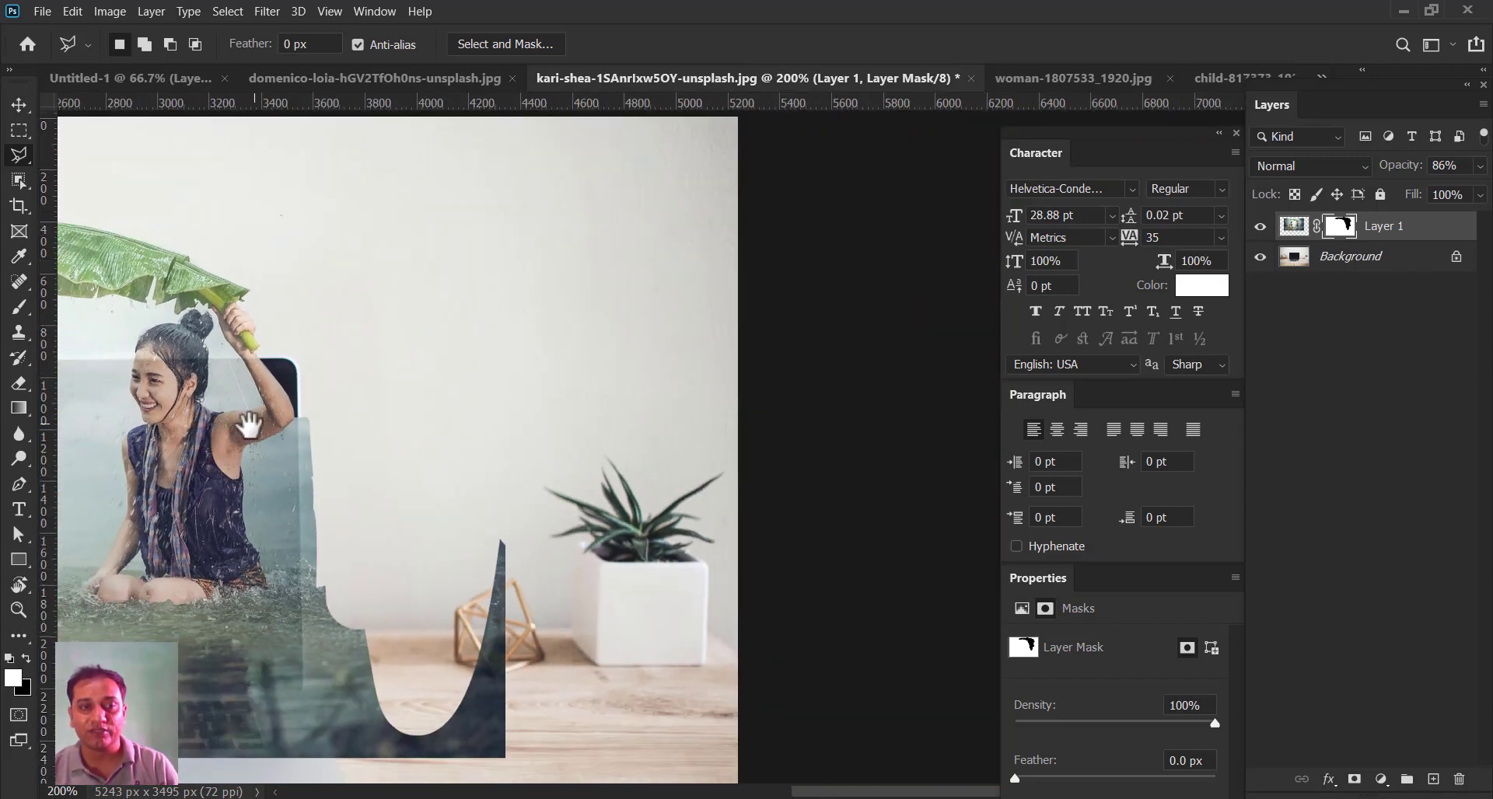
{"action": "left_click_drag", "start_coordinate": [255, 424], "coordinate": [783, 467]}
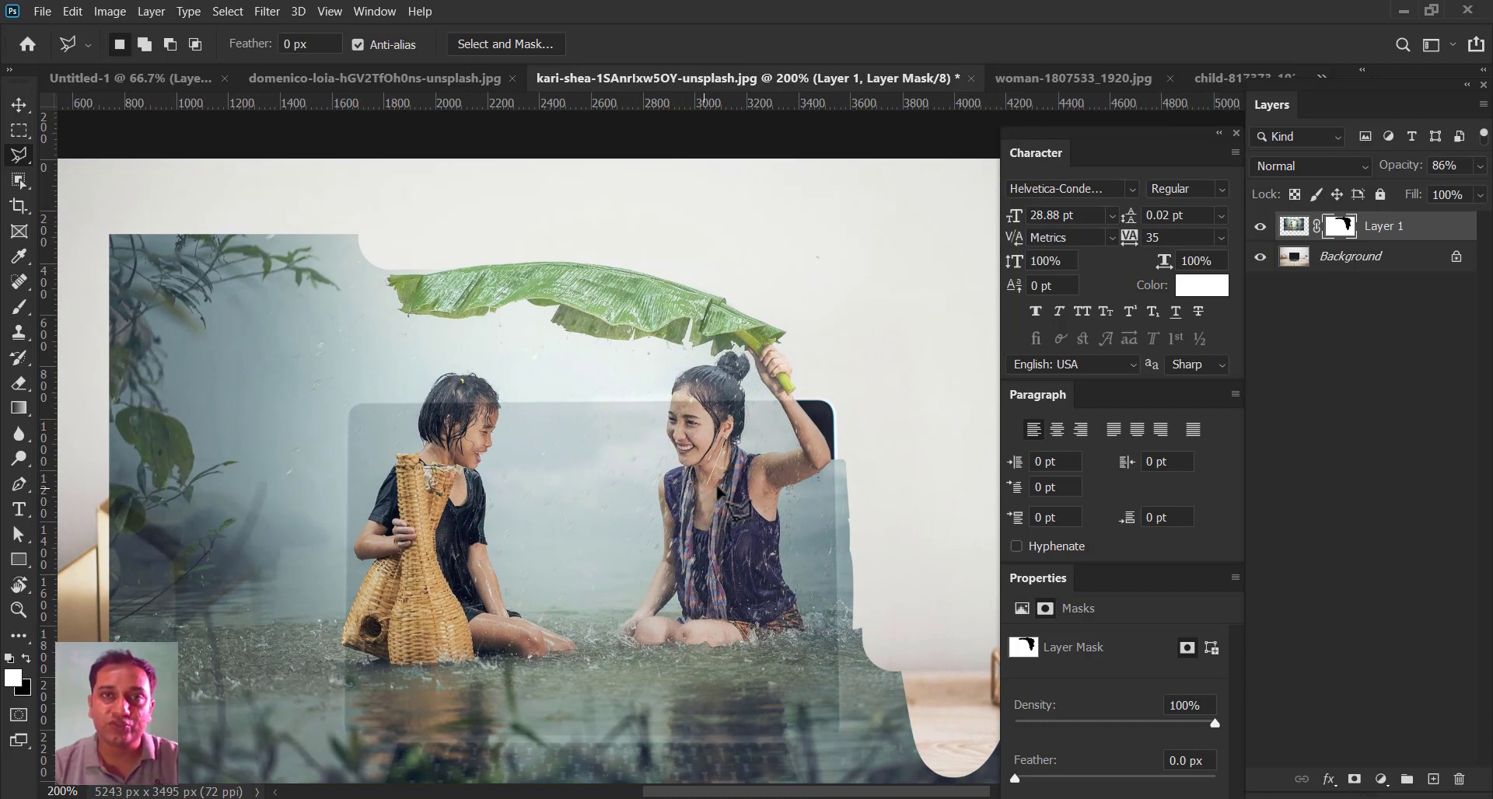